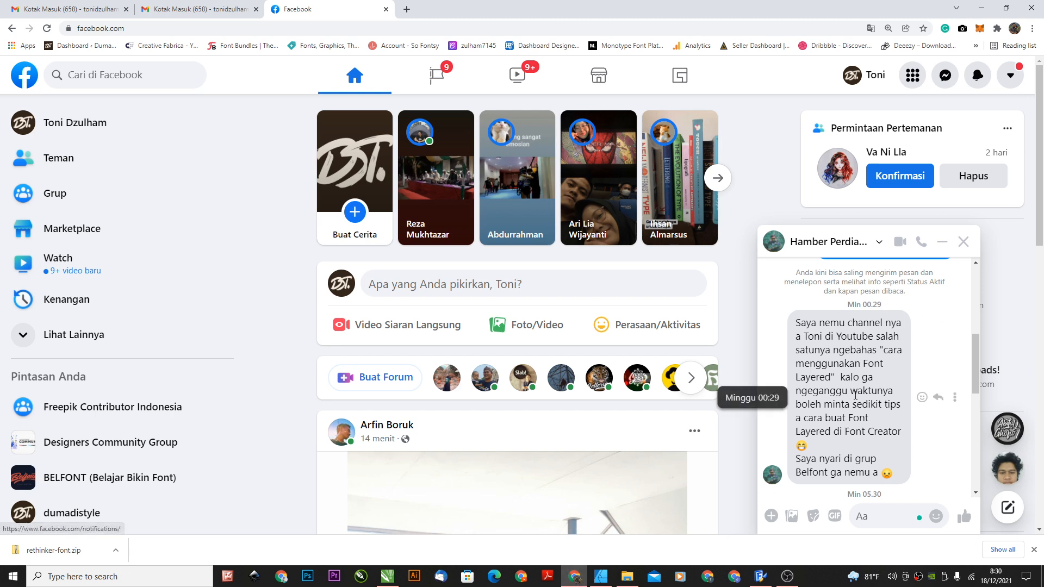
Read the chat message asking for tips on making a layered font, and switch to the lettering document in CorelDRAW
left_click_drag(803, 407, 891, 406)
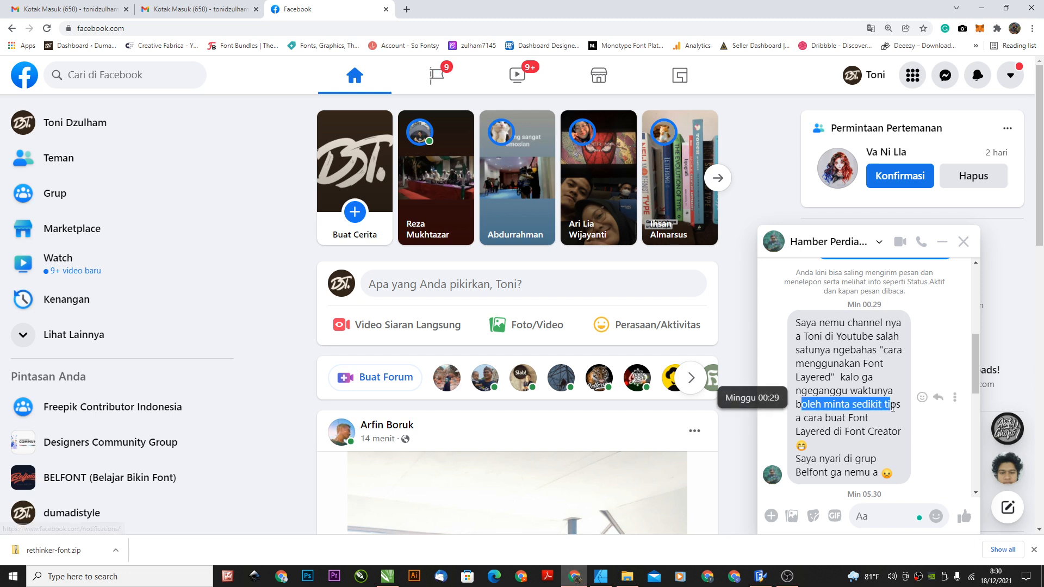
left_click(843, 420)
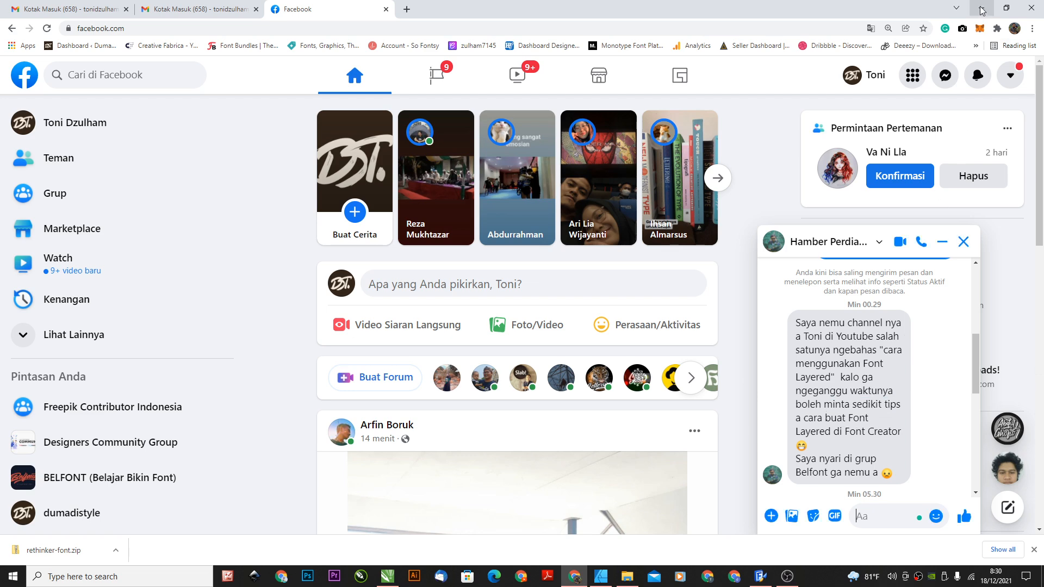
left_click(982, 7)
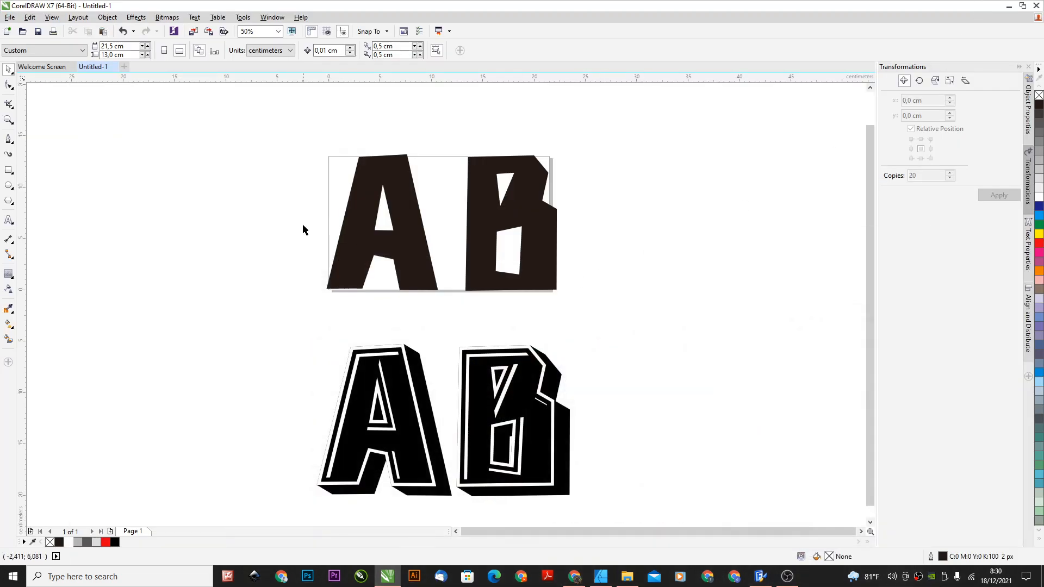
Examine the plain AB letters and the finished black layered AB sample below them
scroll(310, 226, "down", 2)
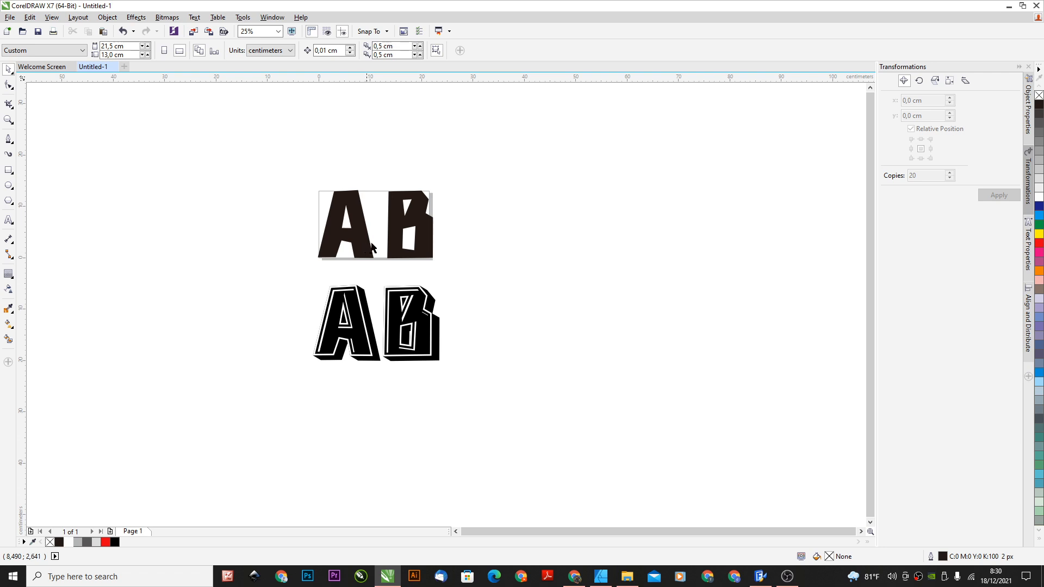
scroll(359, 227, "up", 2)
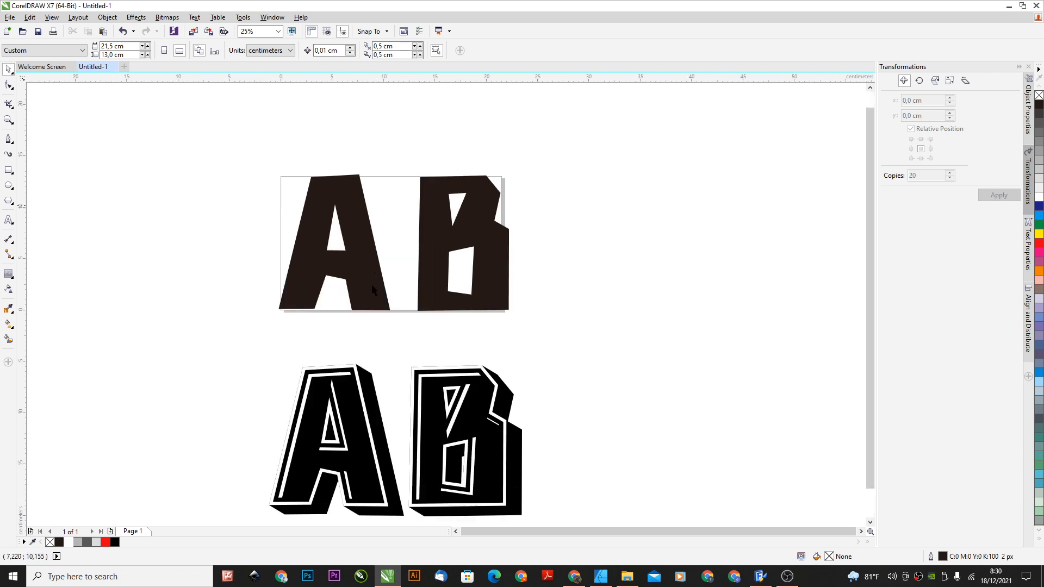
left_click(359, 204)
scroll(359, 166, "down", 2)
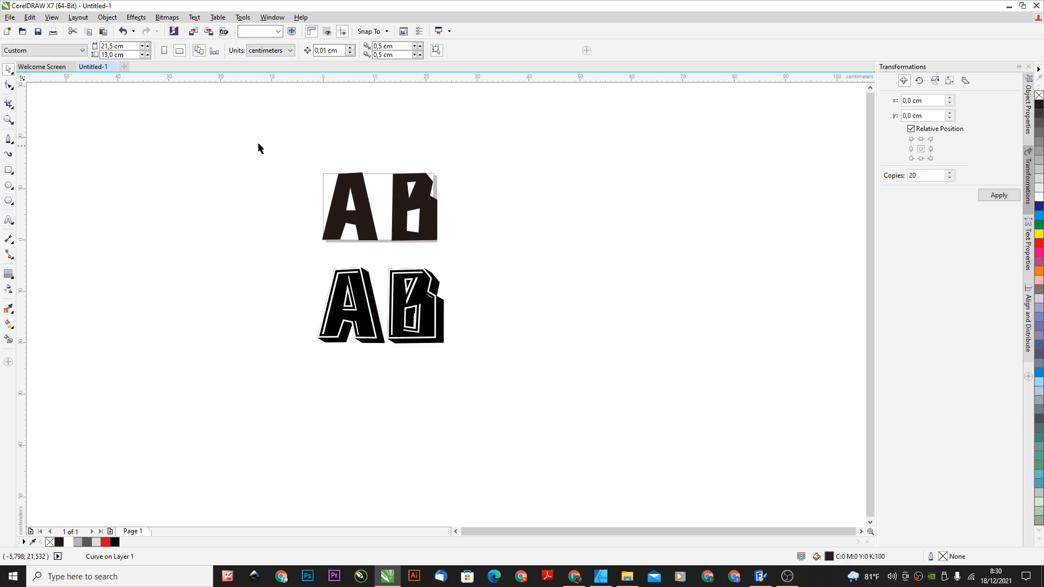
left_click_drag(258, 143, 554, 266)
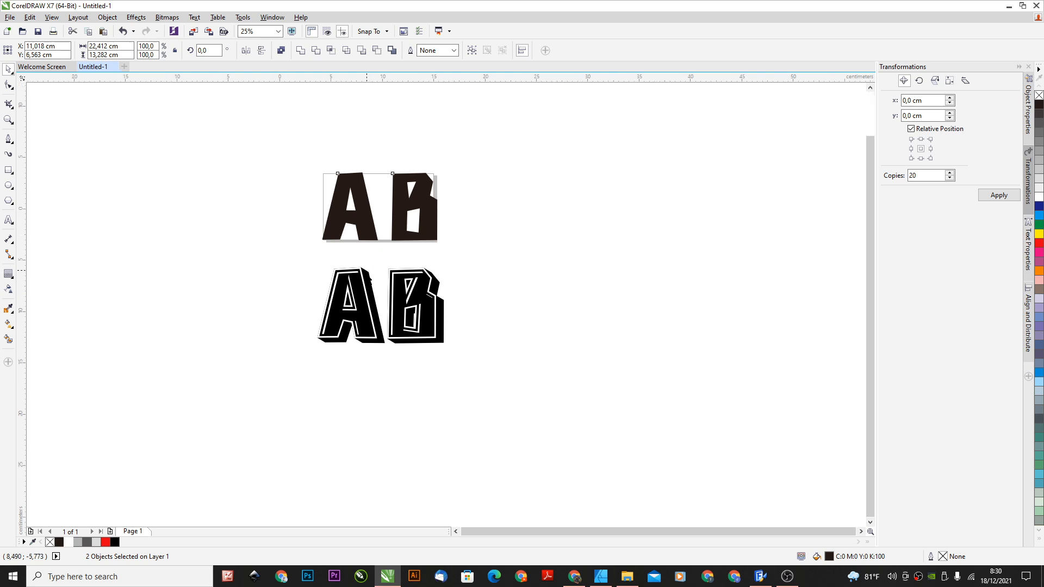
scroll(379, 234, "up", 2)
left_click_drag(215, 237, 654, 505)
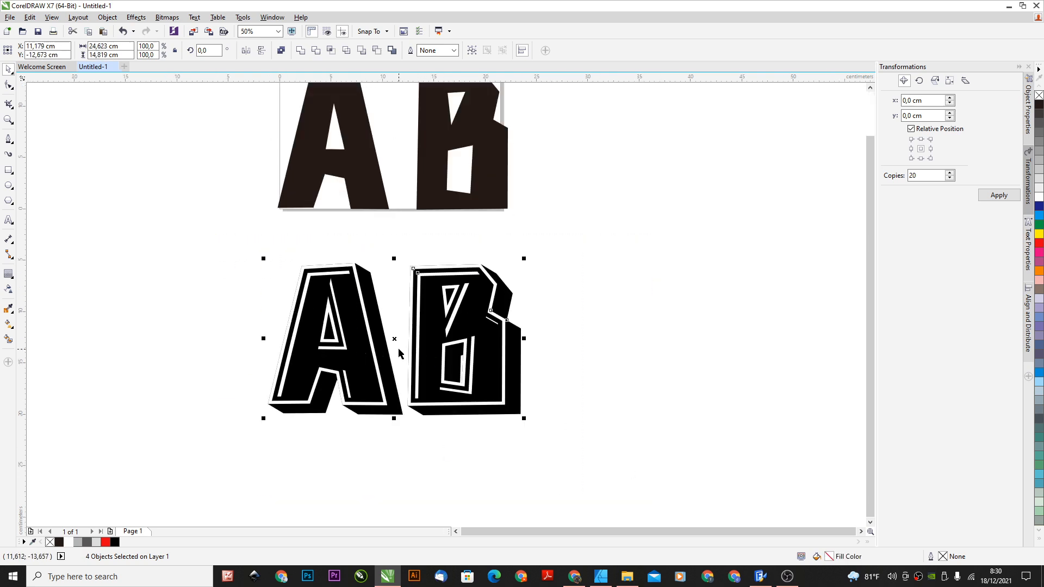
scroll(329, 249, "down", 2)
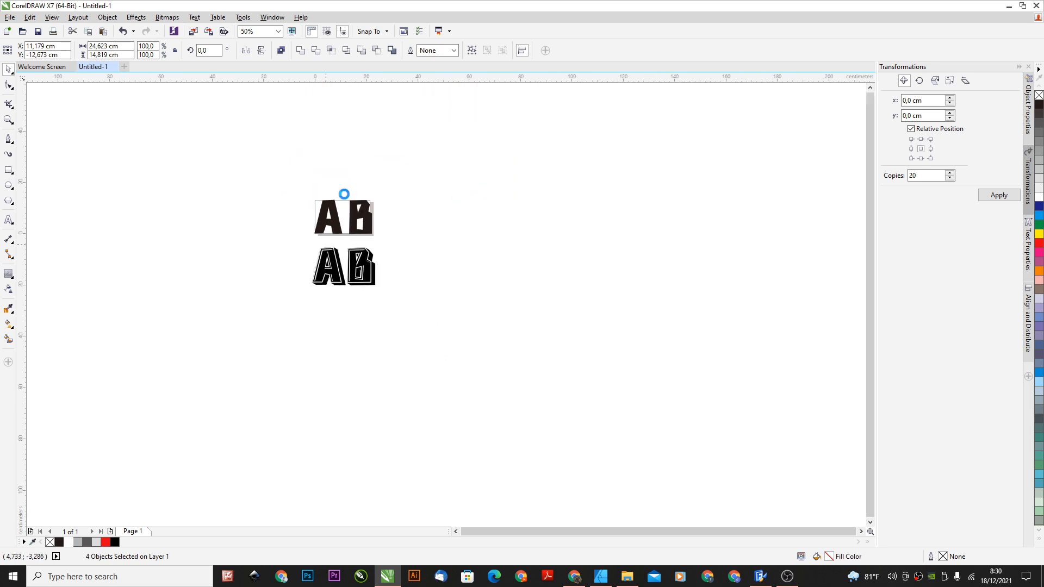
Copy the plain AB letters to the empty area right of the black layered sample
left_click_drag(261, 196, 454, 303)
scroll(324, 233, "up", 2)
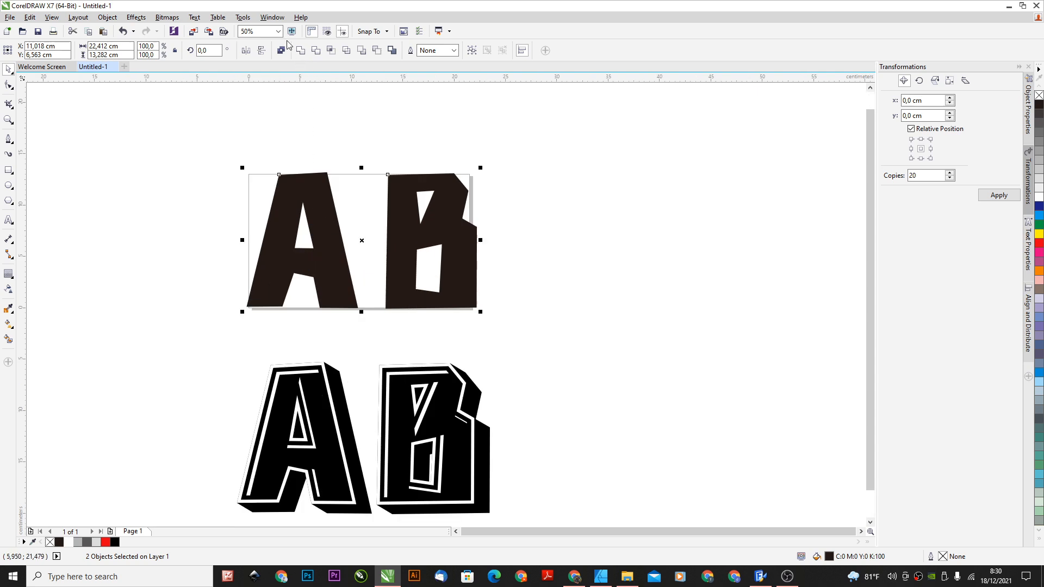
scroll(310, 181, "down", 1)
left_click_drag(316, 191, 464, 281)
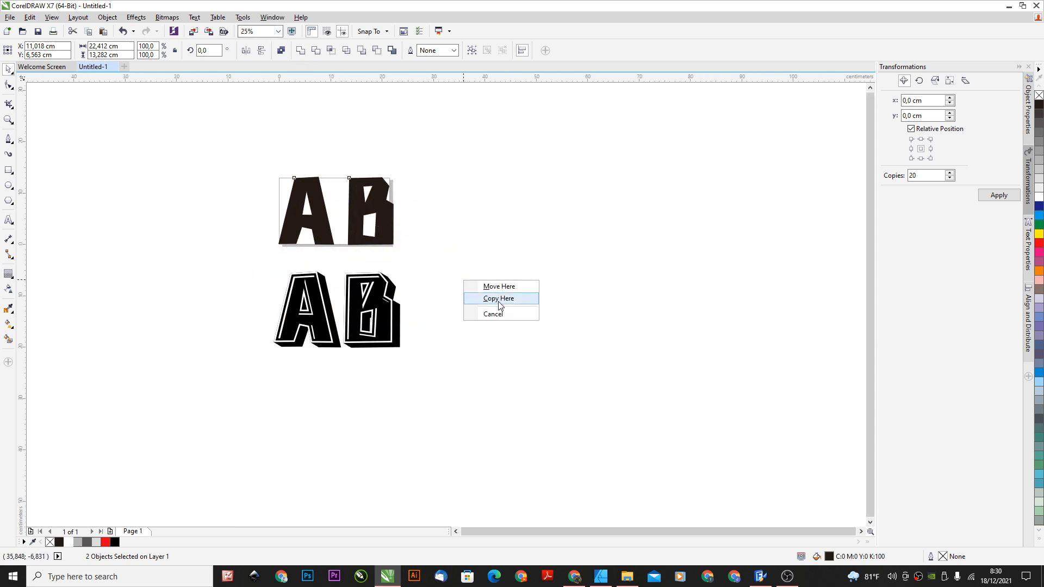
left_click(498, 300)
Weld the two copied letters into a single curve and move it down about 1.2 cm
scroll(551, 280, "up", 2)
left_click(299, 51)
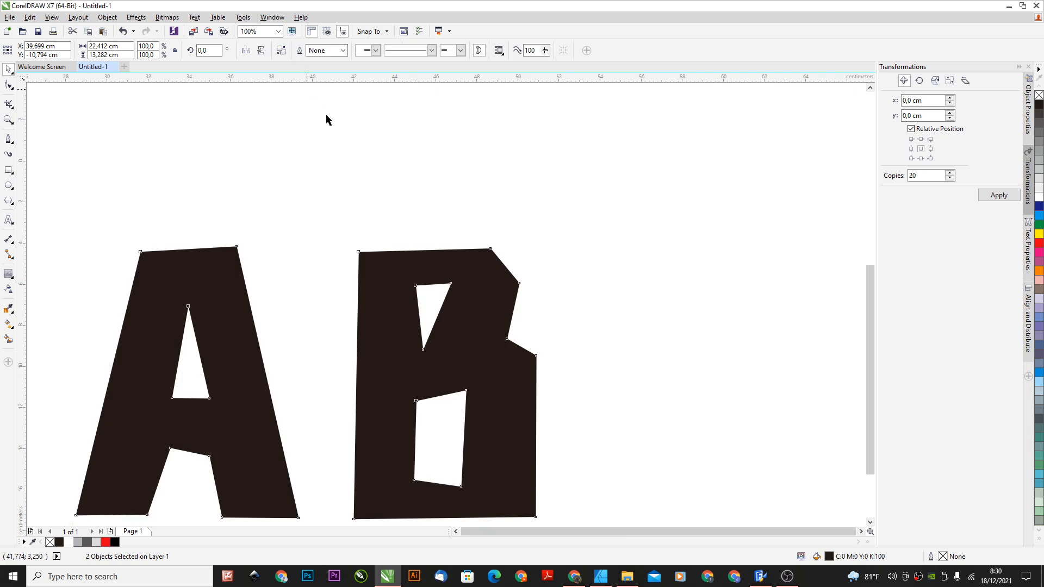
scroll(324, 115, "down", 1)
left_click_drag(274, 192, 275, 204)
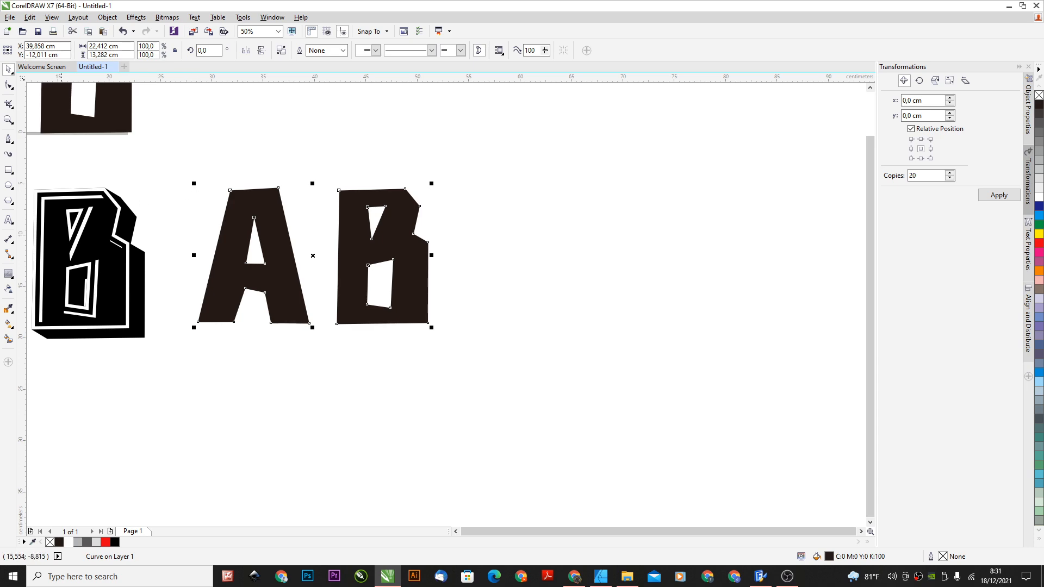
left_click(13, 278)
left_click(13, 277)
left_click(12, 279)
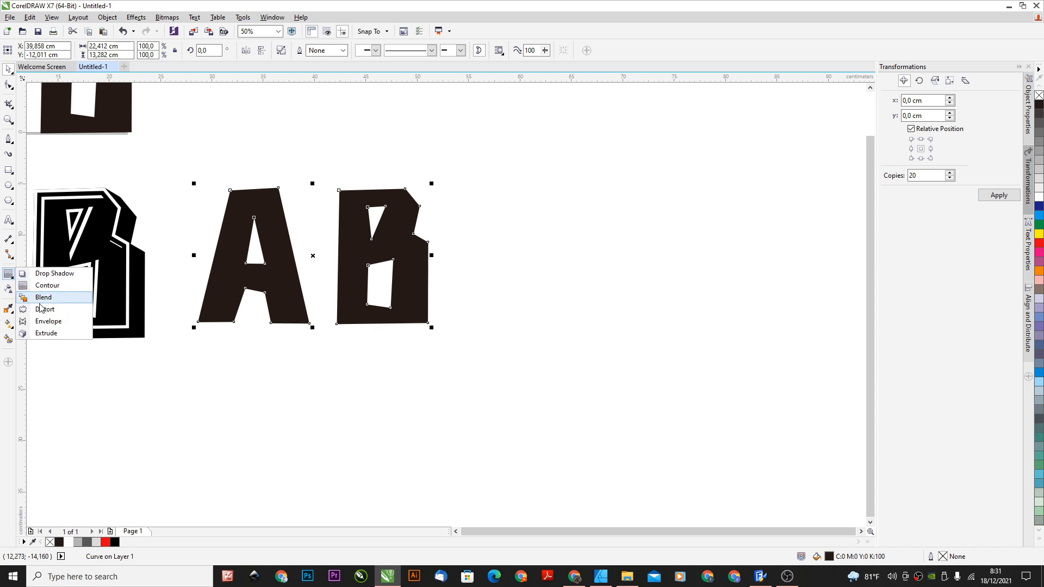
left_click(294, 140)
Fill the copied AB letters with cyan (C:100 M:0 Y:0 K:0)
scroll(250, 224, "up", 4)
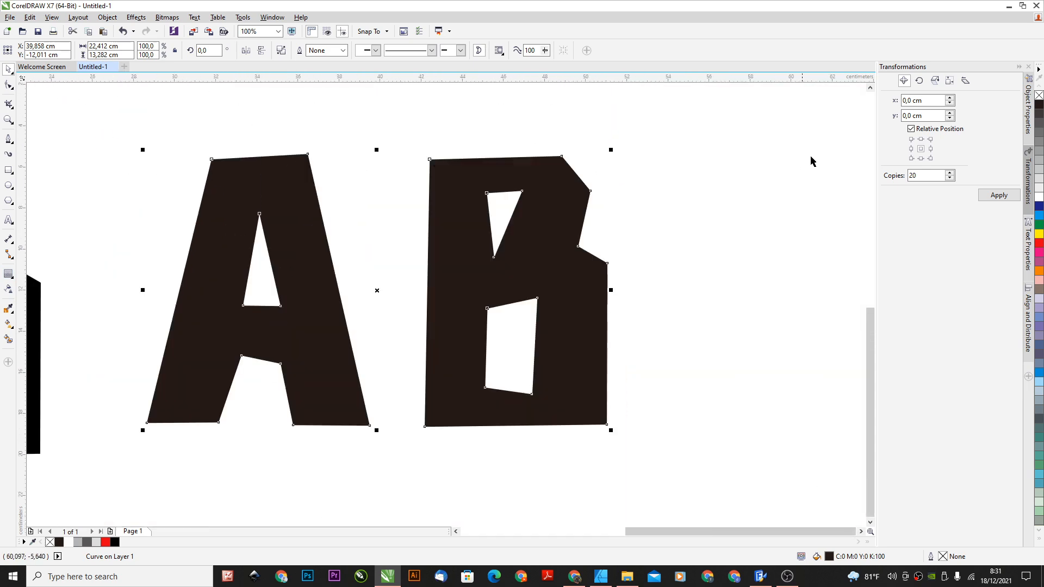
left_click(1039, 217)
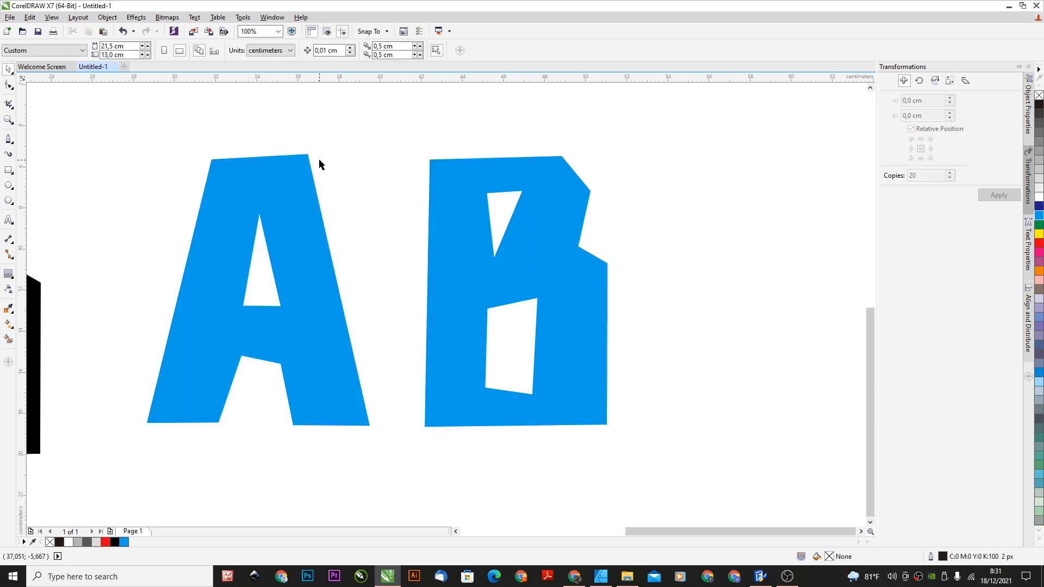
Apply a one-step inside contour with a 0.35 cm offset to the cyan letters and break the contour group apart
left_click(14, 279)
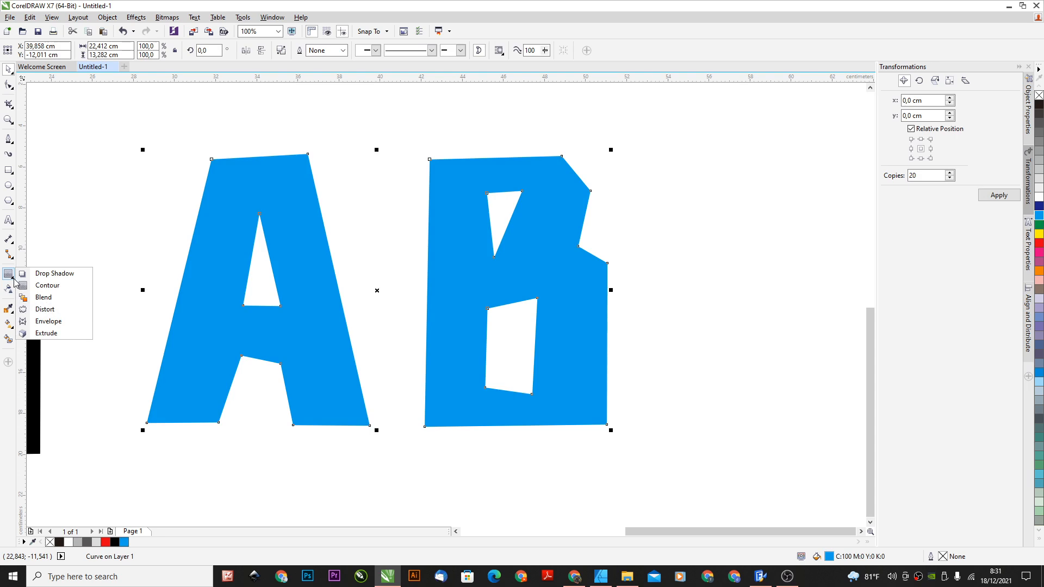
left_click(47, 285)
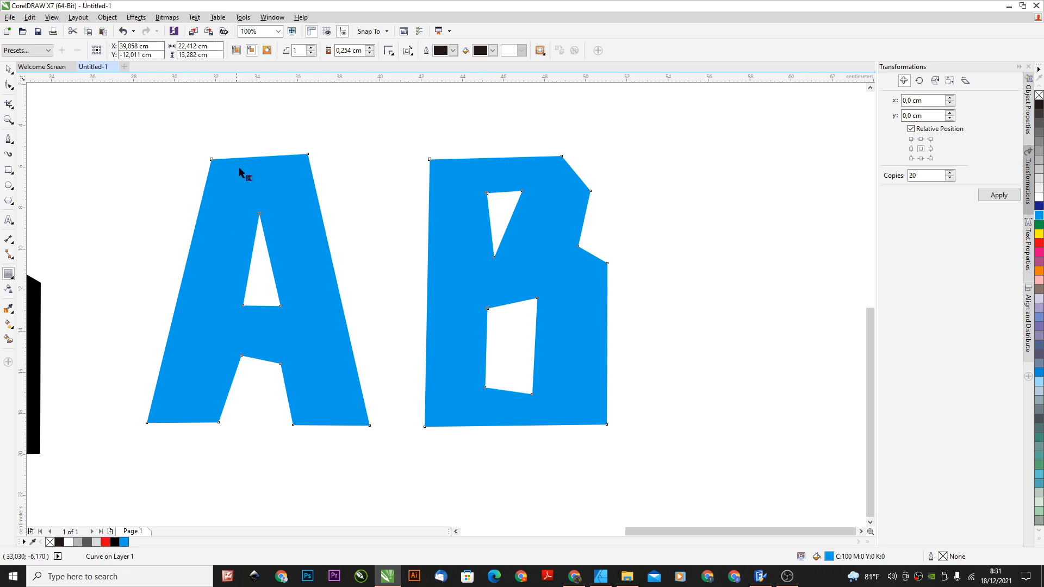
left_click_drag(239, 168, 314, 174)
key("ctrl+z")
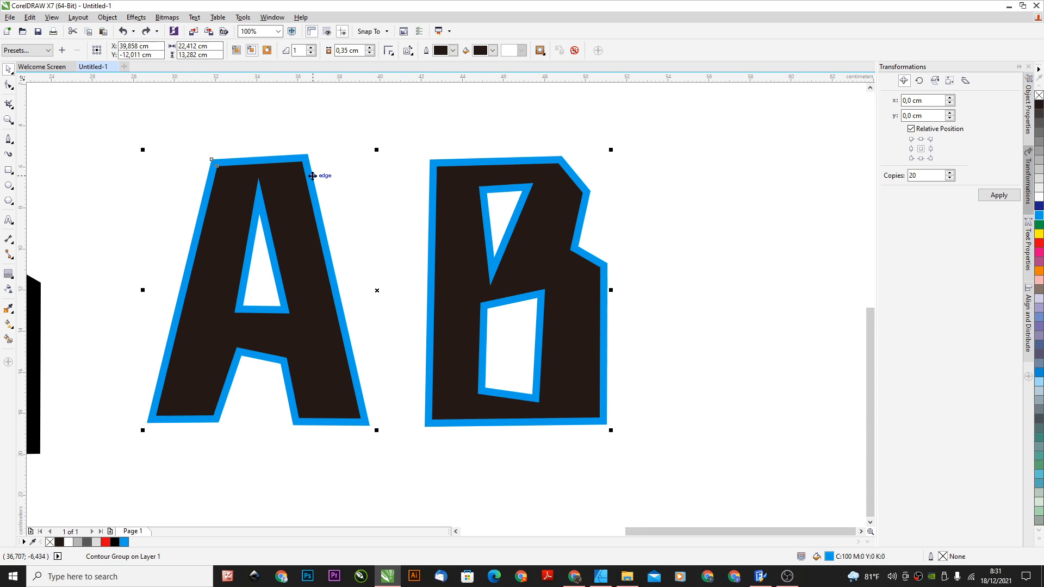
key("ctrl+k")
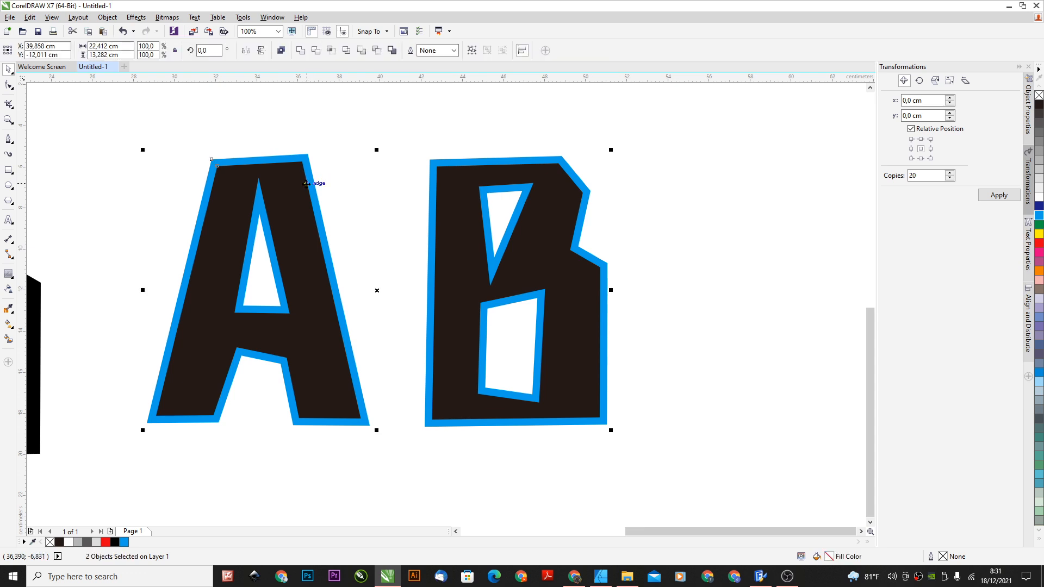
left_click_drag(281, 186, 358, 189)
key("ctrl+z")
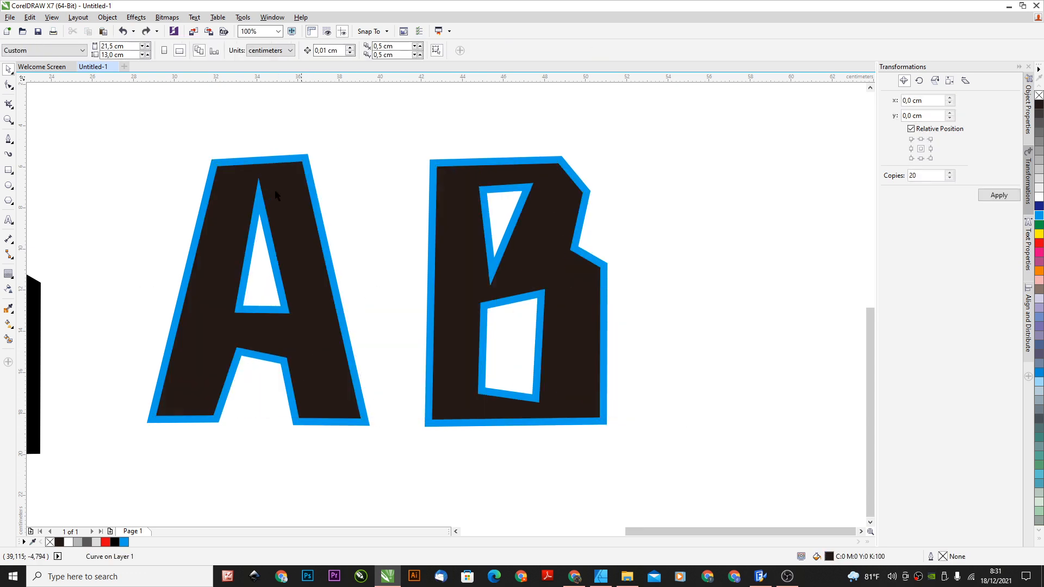
Copy the black inner letters about 0.56 cm right and 0.46 cm down, and fill the copy with 50% black gray
scroll(237, 166, "up", 2)
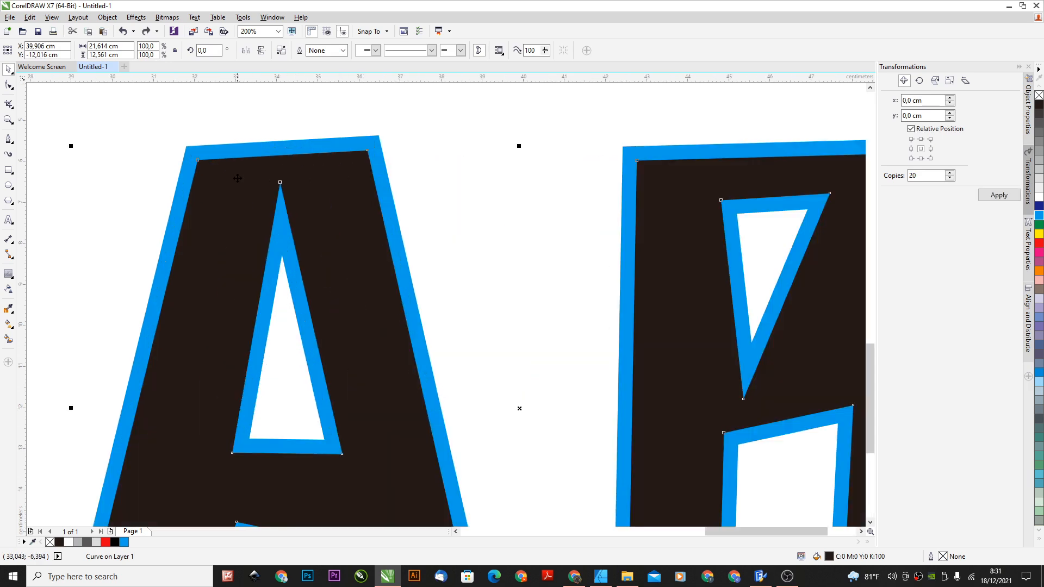
scroll(223, 163, "down", 4)
scroll(221, 160, "up", 2)
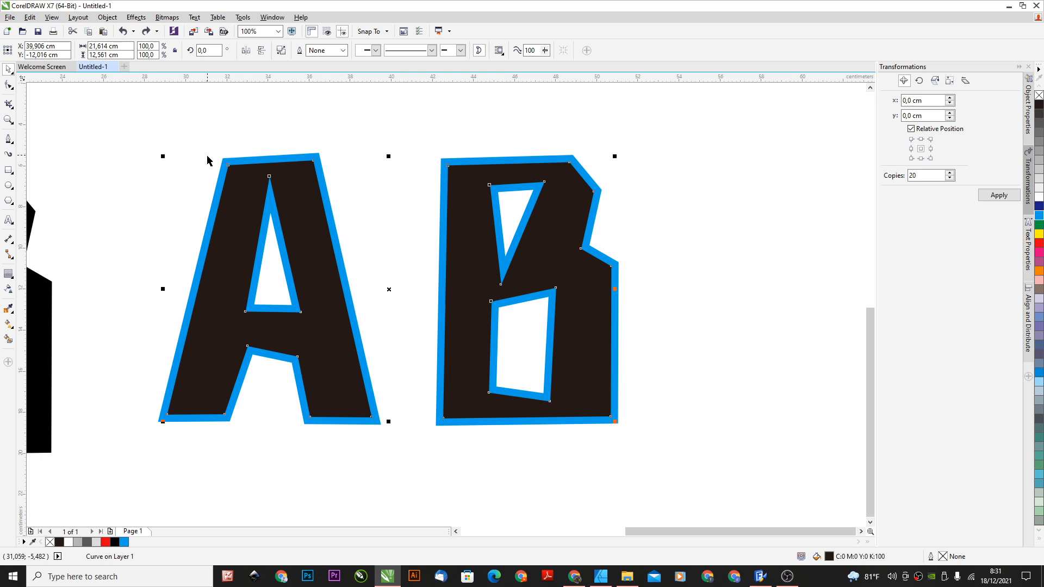
scroll(209, 162, "down", 2)
scroll(235, 160, "up", 4)
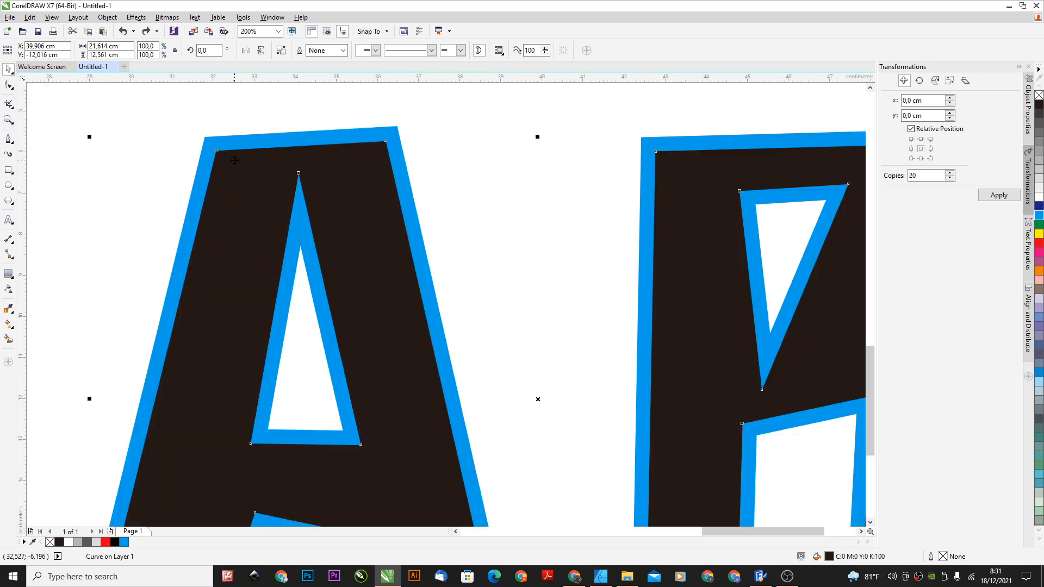
left_click_drag(238, 163, 260, 182)
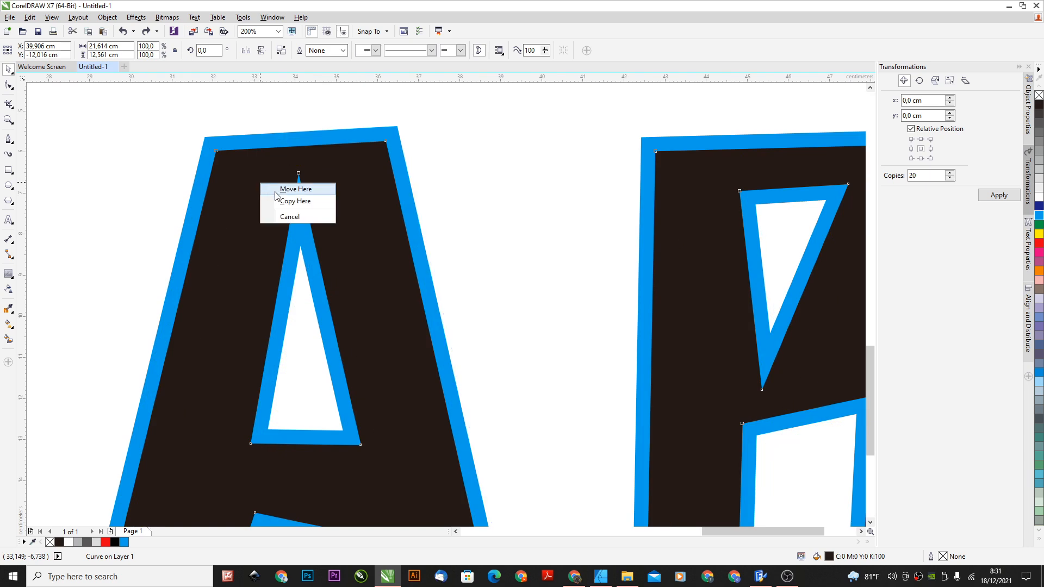
left_click(288, 204)
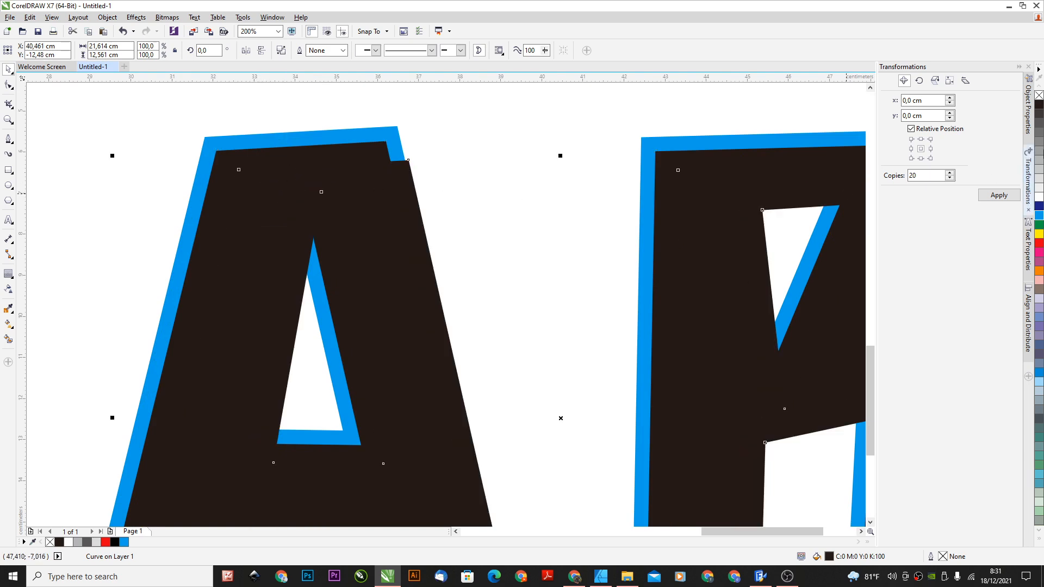
left_click(1039, 152)
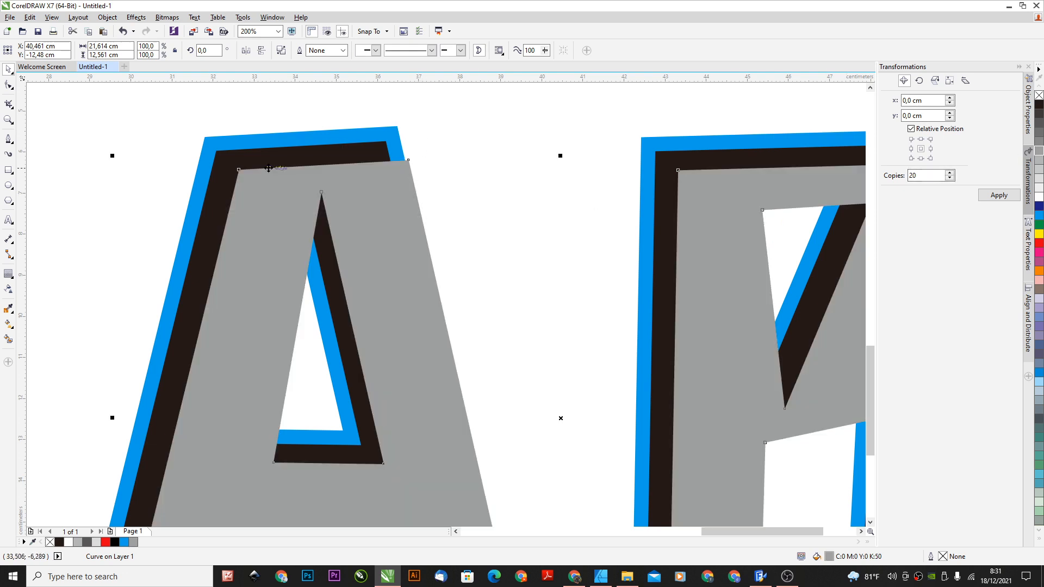
Nudge the gray copy slightly up and left, and subtract it from the black inner letters with Back Minus Front
scroll(278, 173, "up", 1)
left_click_drag(292, 183, 293, 184)
left_click(298, 152, "shift")
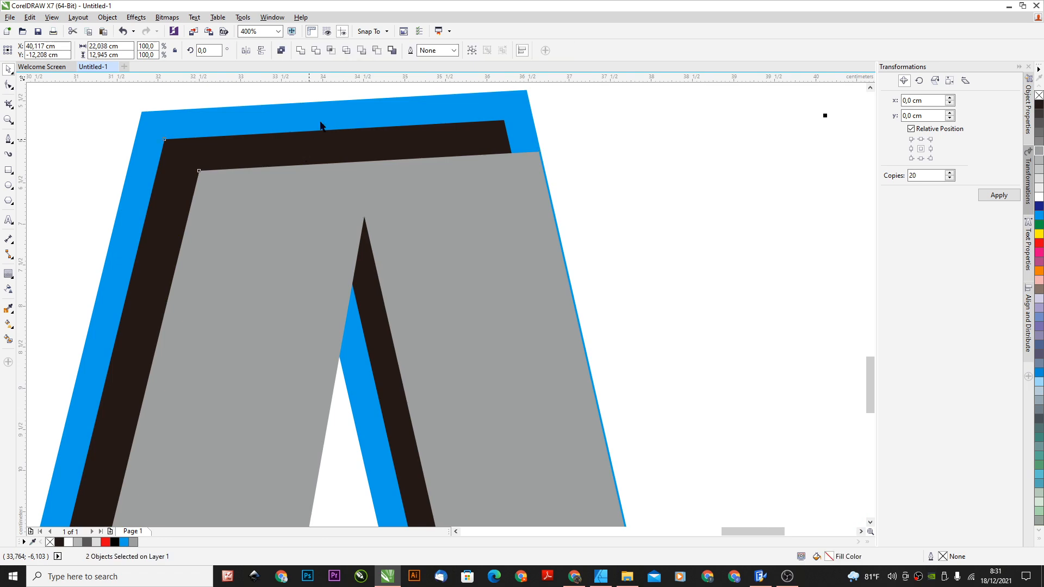
left_click(377, 51)
scroll(330, 156, "down", 3)
left_click(410, 166)
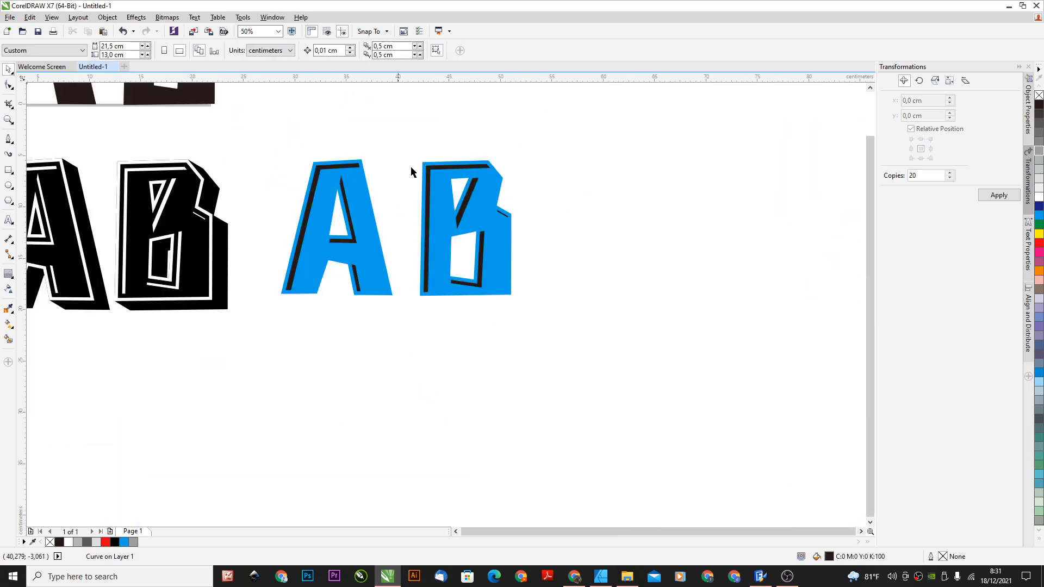
Try filling the black highlight strips on the cyan letters with white, and undo the fill
scroll(431, 160, "up", 1)
left_click(430, 161)
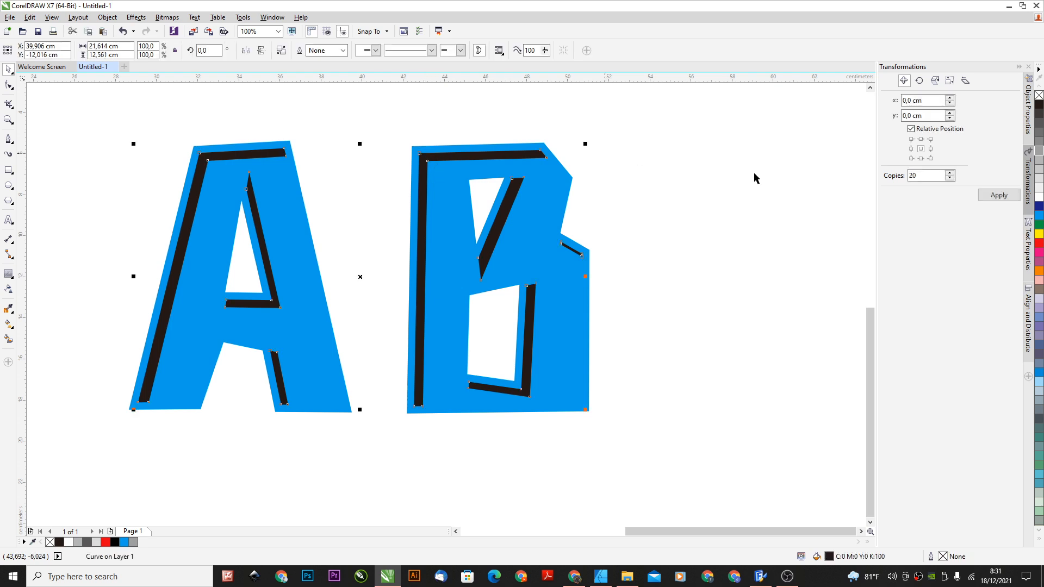
left_click(1038, 197)
scroll(480, 128, "down", 1)
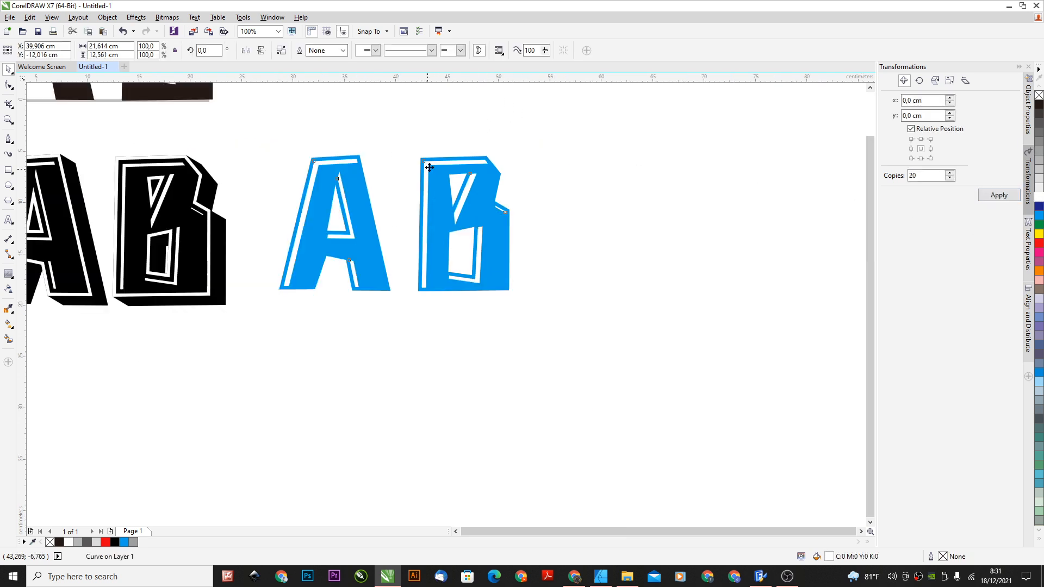
key("ctrl+z")
left_click(450, 148)
Move the black highlight strips down away from the cyan letters as a trial, and undo the move
scroll(451, 153, "up", 1)
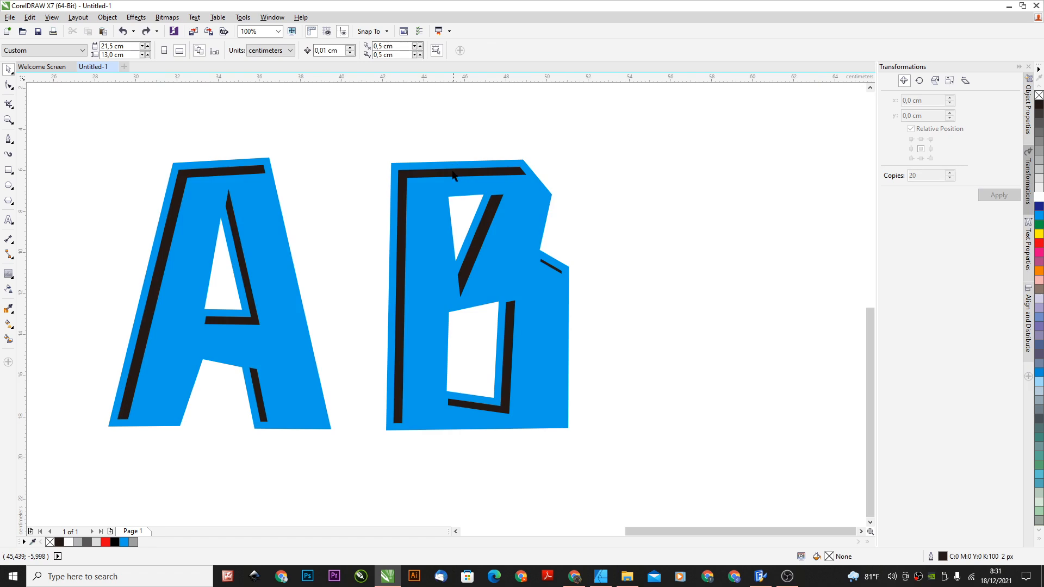
left_click_drag(454, 174, 443, 341)
scroll(350, 179, "right", 1)
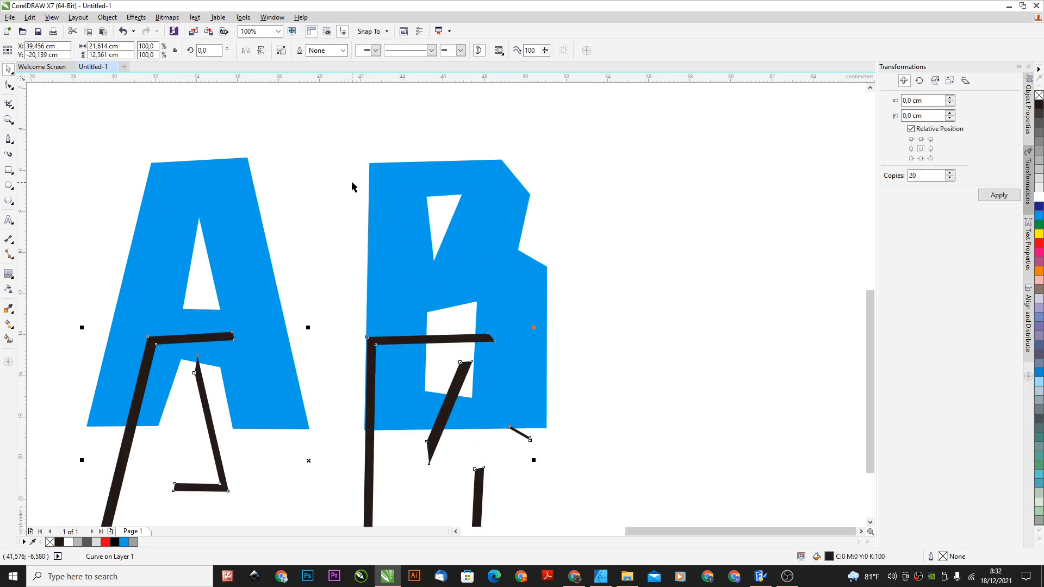
scroll(352, 186, "down", 1)
key("ctrl+z")
left_click(305, 162)
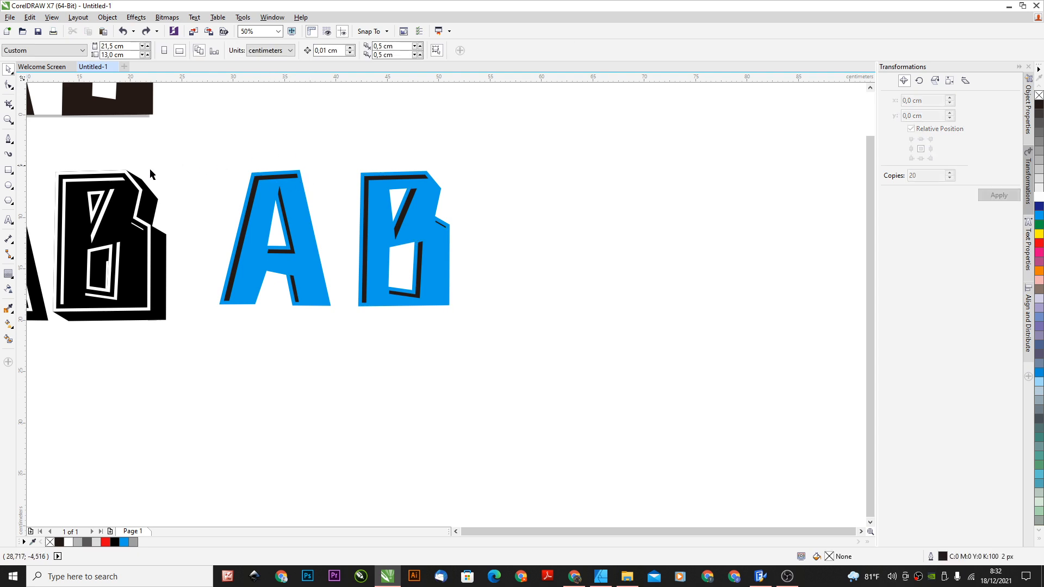
Examine the white outline layer around the letters of the finished black-and-white AB design
scroll(150, 173, "up", 2)
left_click(211, 126)
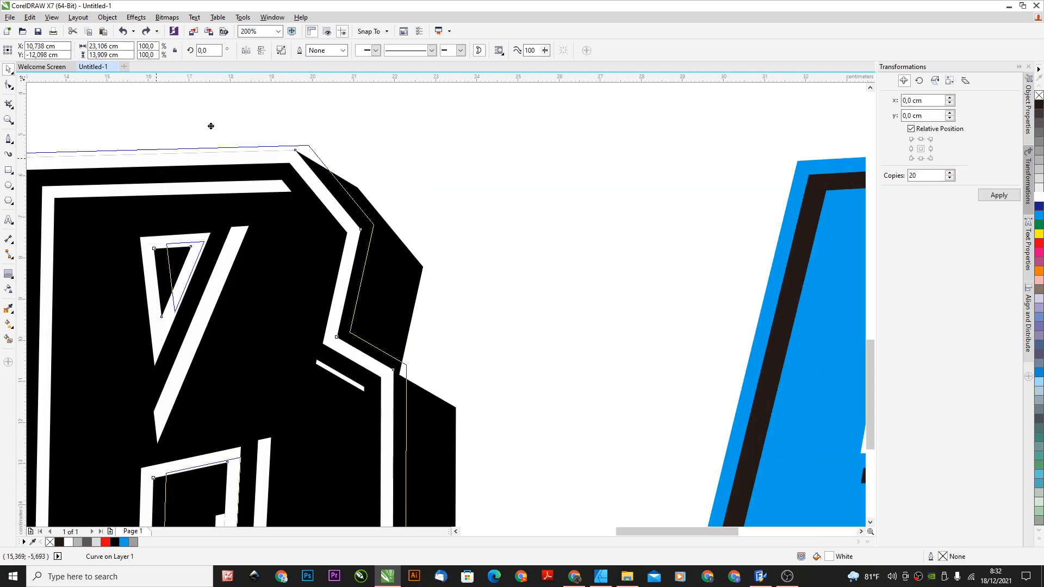
scroll(316, 160, "down", 1)
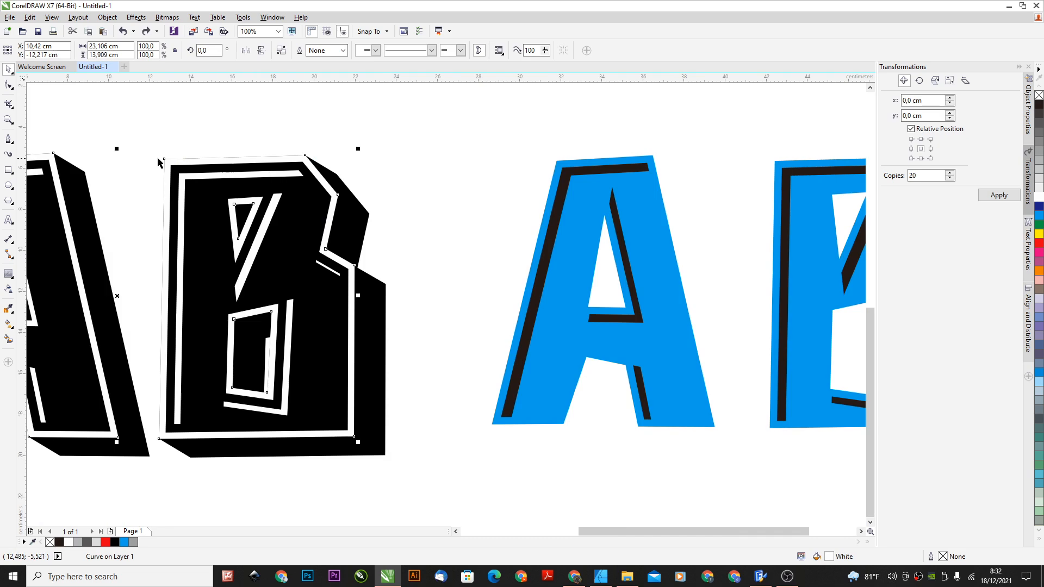
scroll(161, 163, "up", 1)
scroll(144, 164, "down", 1)
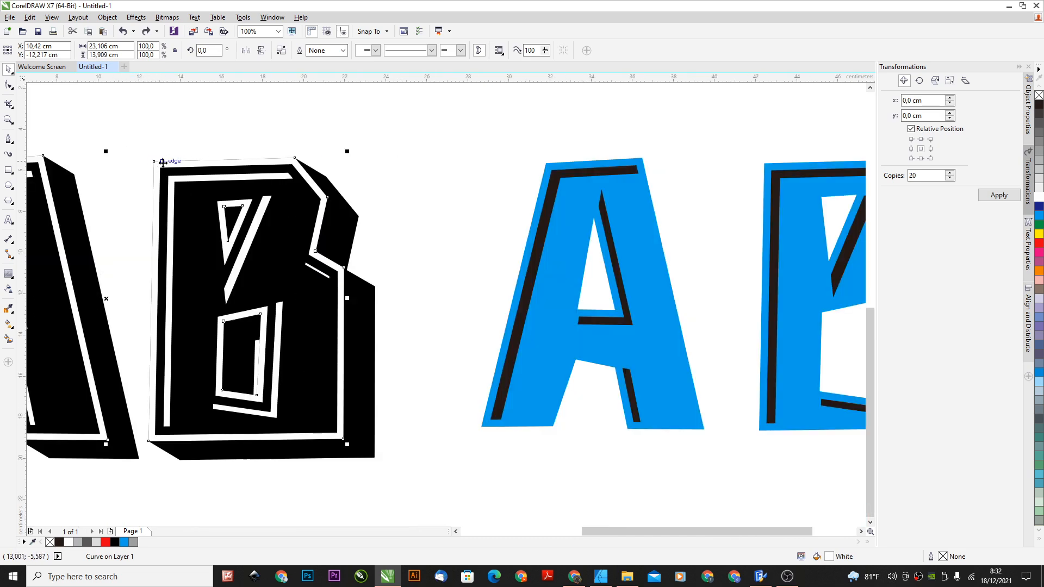
scroll(296, 158, "up", 1)
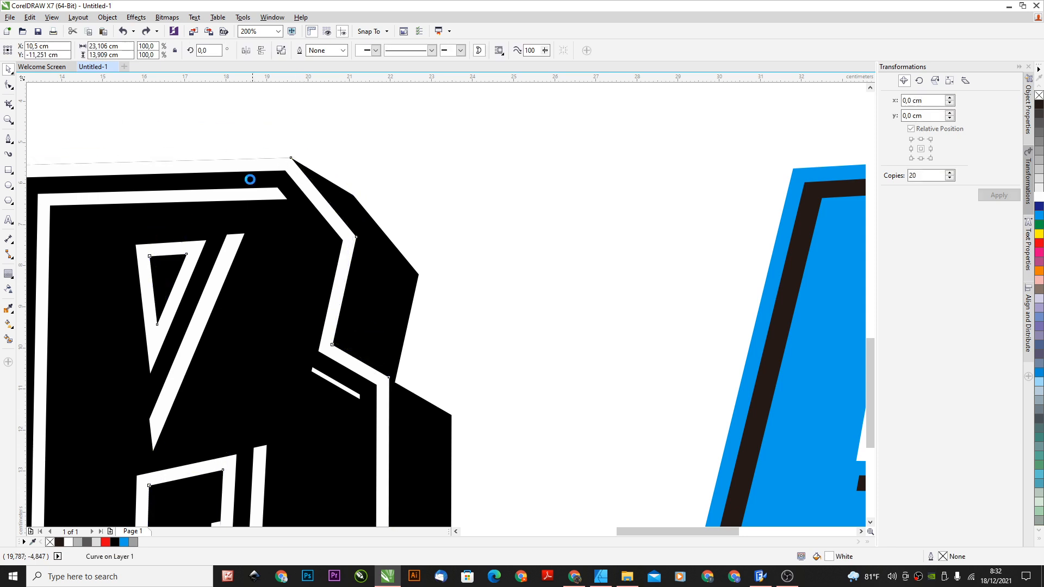
scroll(236, 187, "down", 1)
scroll(430, 209, "up", 1)
Add a one-step outside contour of about 0.258 cm to the cyan letters and break it apart
left_click(429, 211)
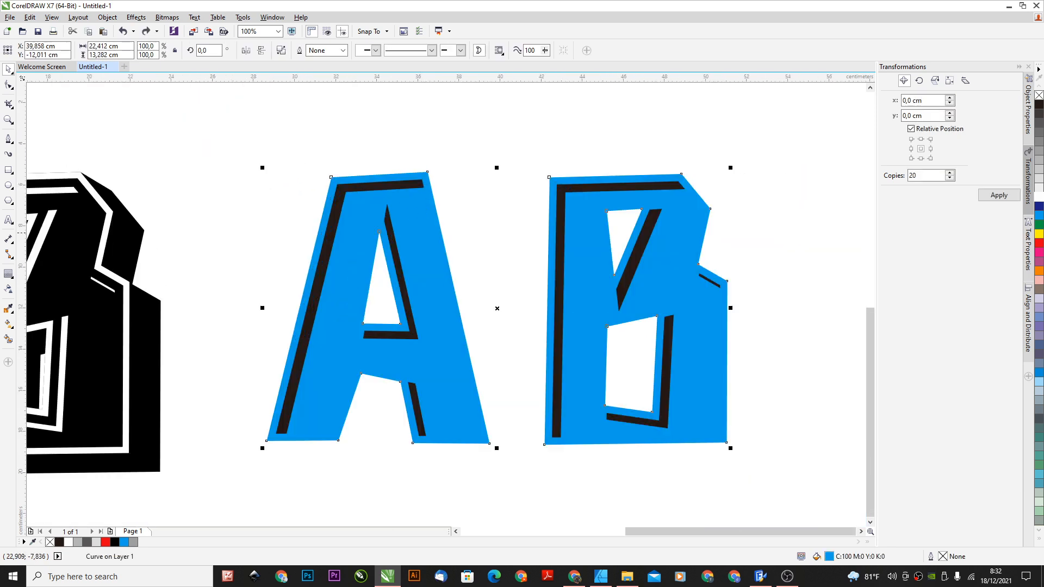
left_click(8, 274)
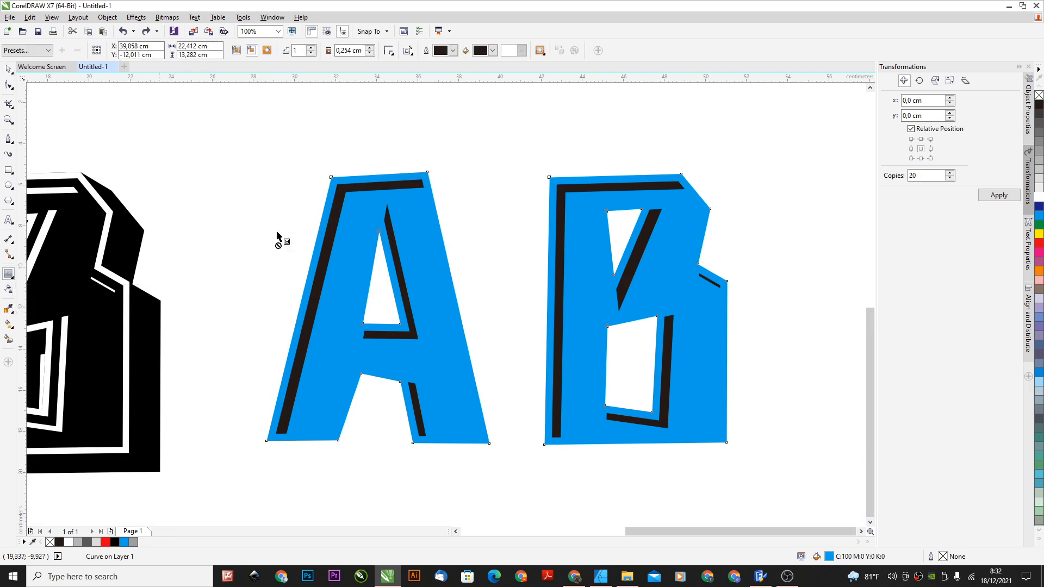
mouse_move(417, 218)
left_mouse_down()
mouse_move(489, 198)
mouse_move(531, 152)
mouse_move(516, 168)
left_mouse_up()
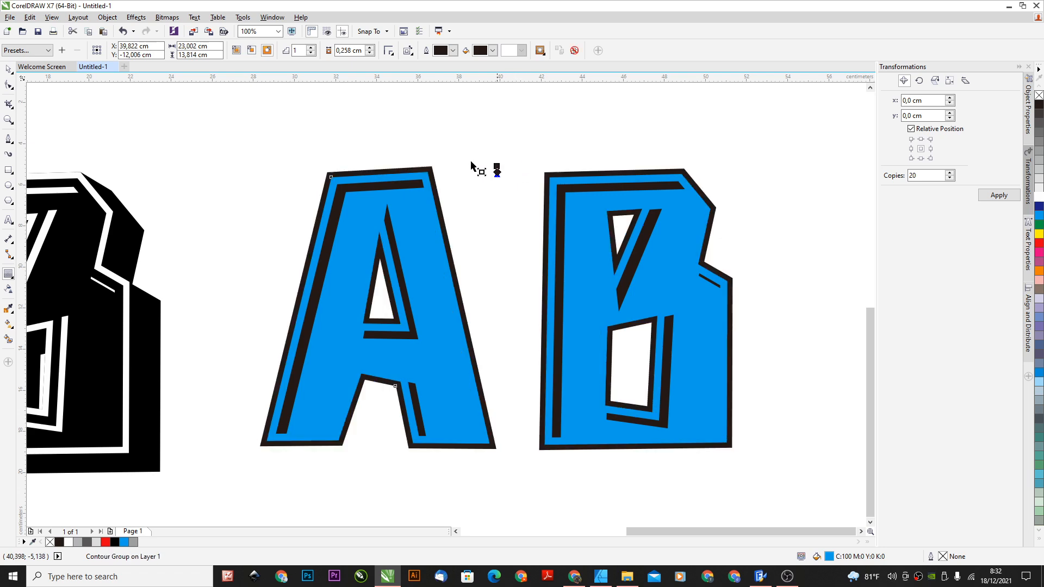
left_click(8, 69)
key("ctrl+k")
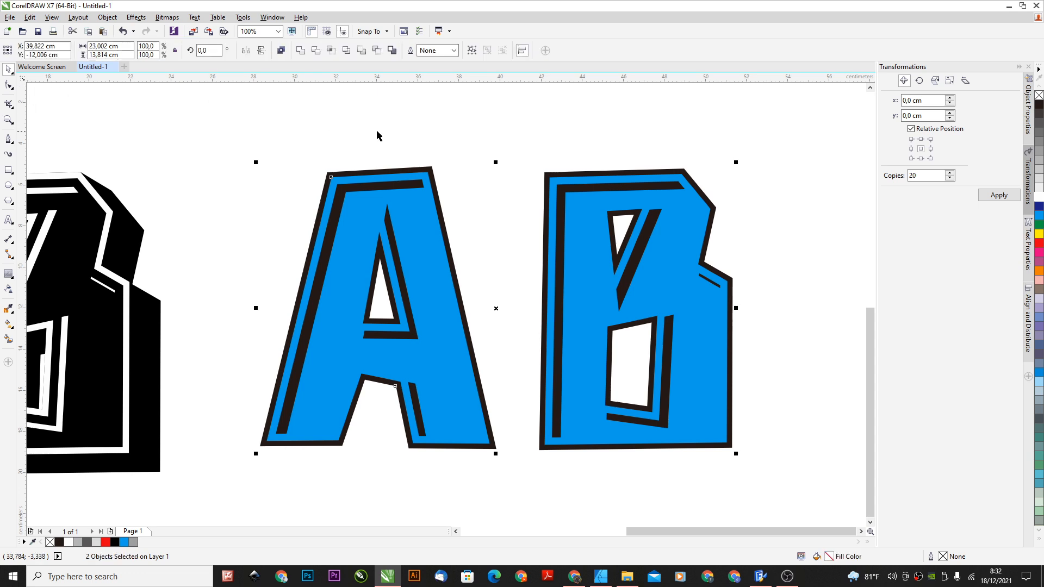
Move the black contour away from the cyan letters as a trial, and undo the move
left_click(378, 131)
left_click_drag(427, 169, 489, 131)
key("ctrl+z")
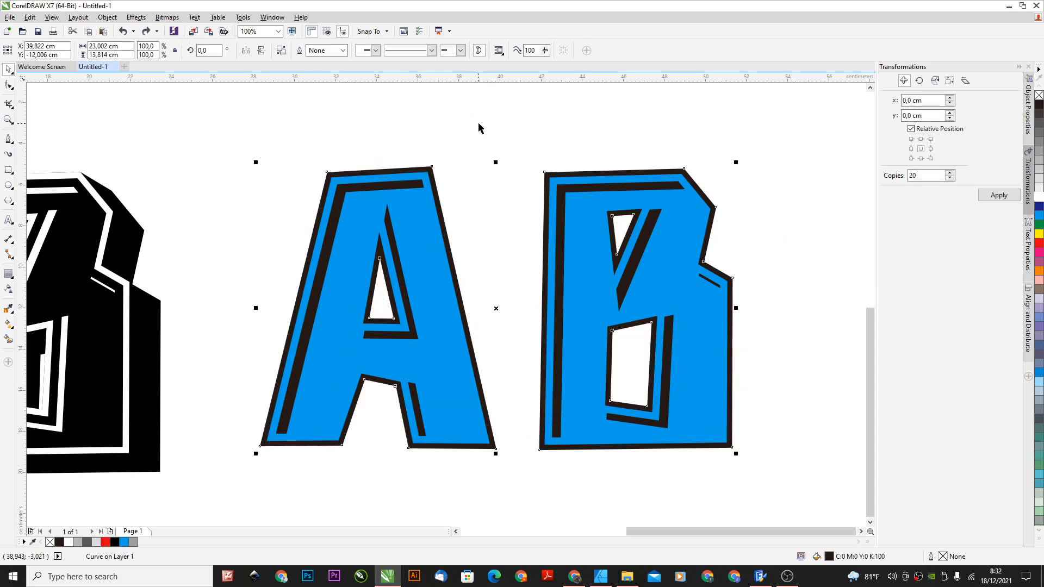
left_click(481, 129)
Examine the black extruded shadow layer of the finished AB design against the outlined cyan letters
scroll(218, 147, "down", 1)
scroll(162, 186, "up", 1)
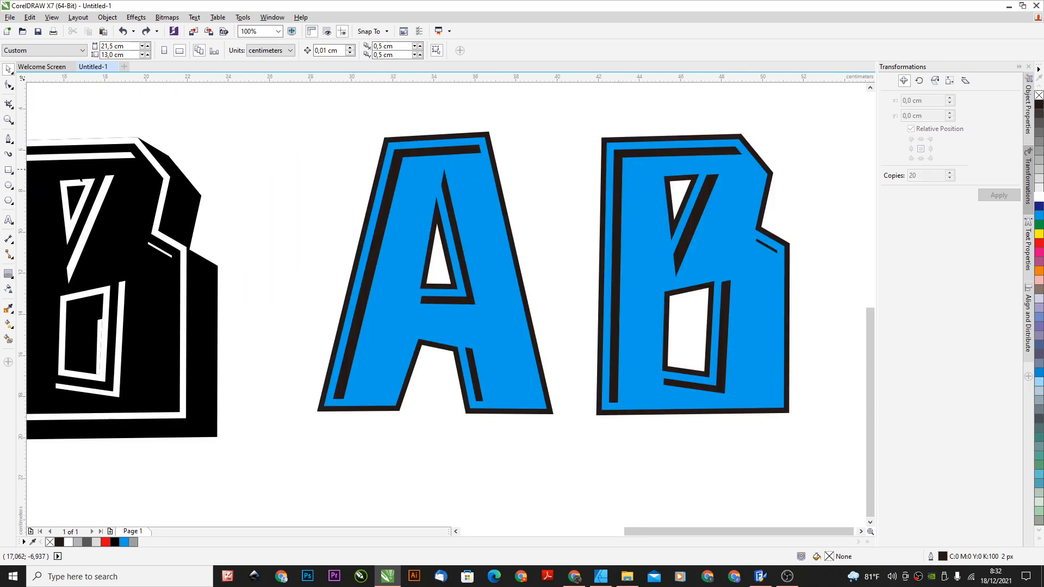
left_click(201, 205)
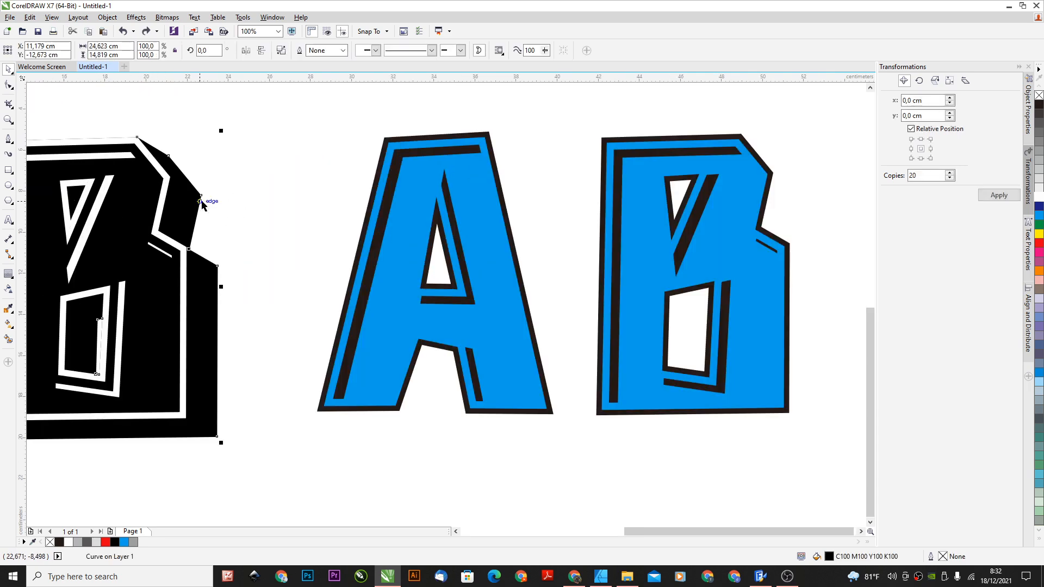
scroll(413, 191, "down", 1)
scroll(467, 183, "up", 1)
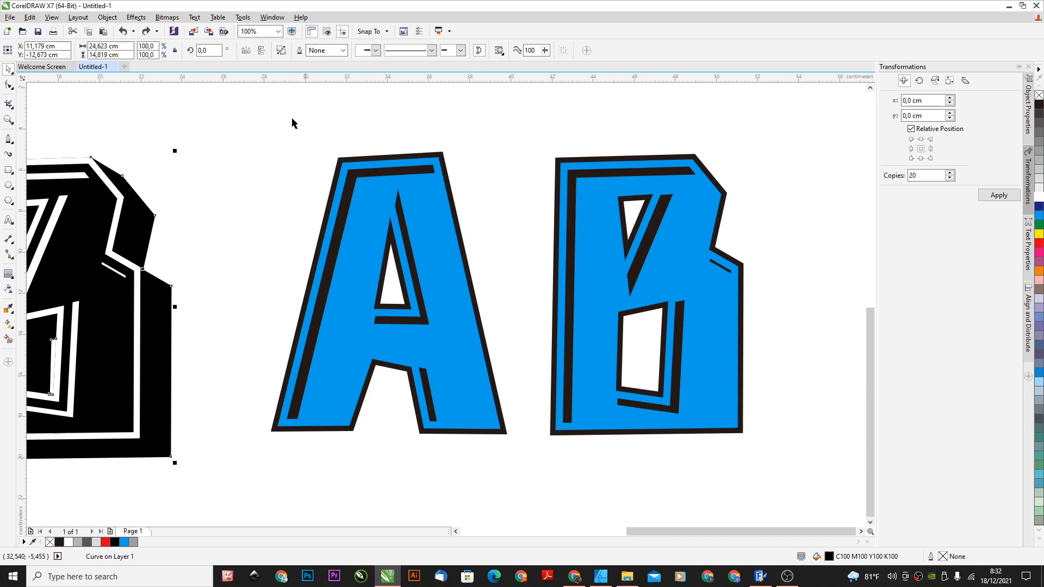
scroll(294, 141, "down", 1)
scroll(296, 159, "up", 1)
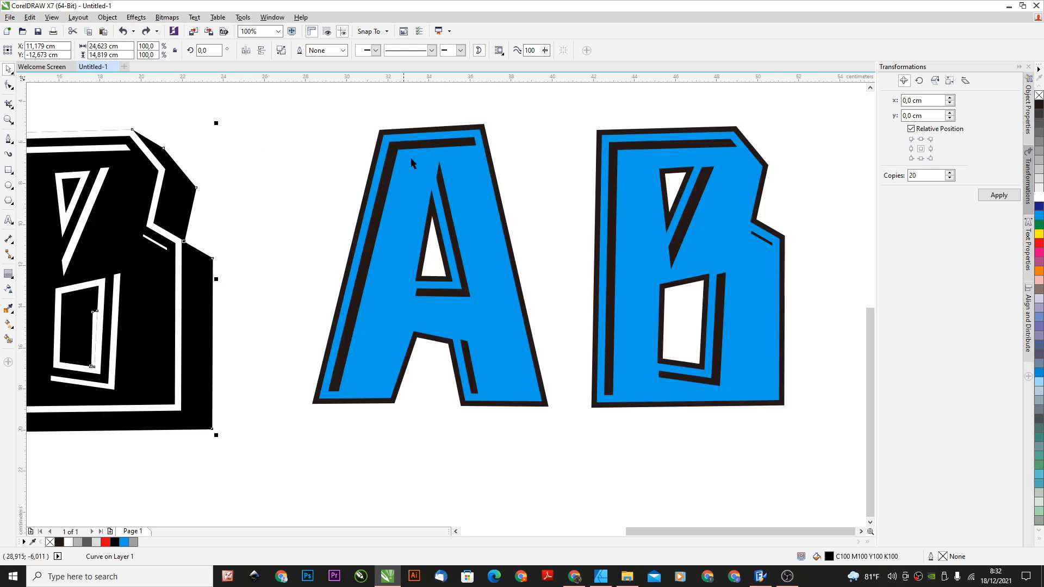
Copy the black contour letters about 1.5 cm right and 1.1 cm down for the offset shadow
left_click(494, 162)
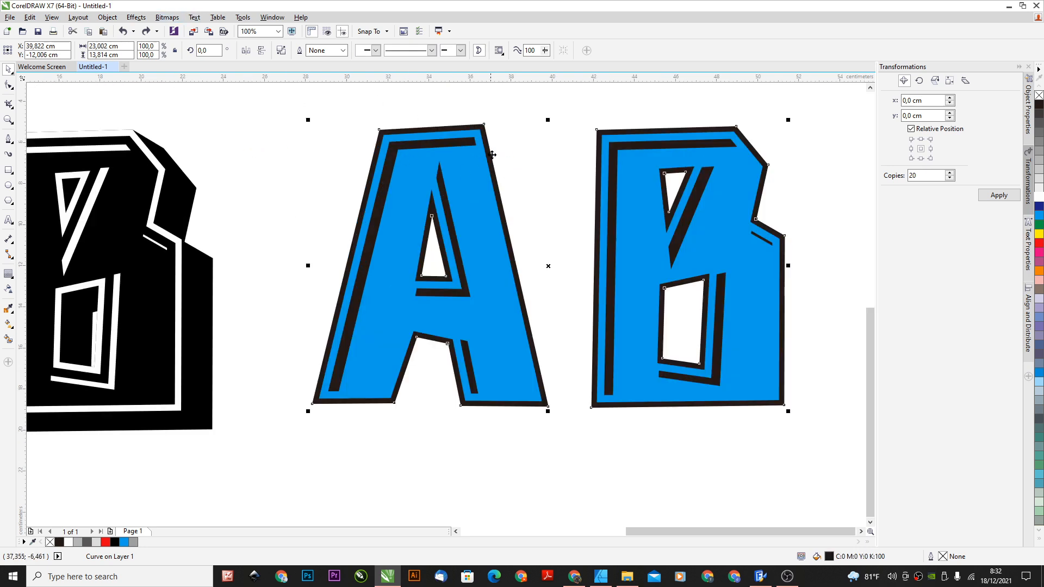
left_click_drag(492, 155, 522, 165)
left_click(538, 180)
scroll(498, 140, "up", 2)
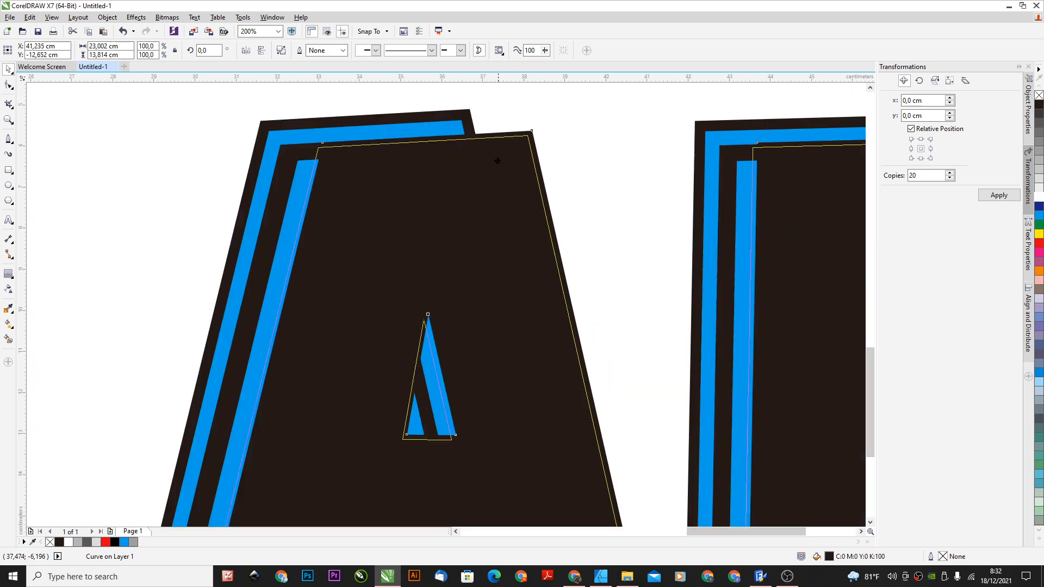
scroll(497, 163, "down", 3)
left_click(438, 189)
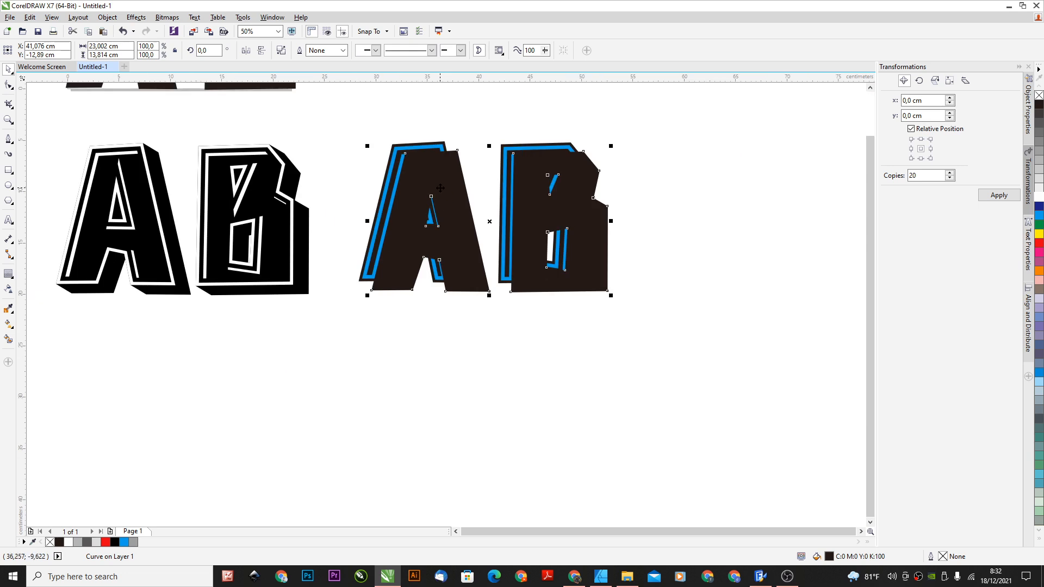
left_click_drag(440, 189, 456, 171)
Duplicate the original black contour of the cyan letters in place and bring the duplicate to the front
scroll(451, 170, "up", 2)
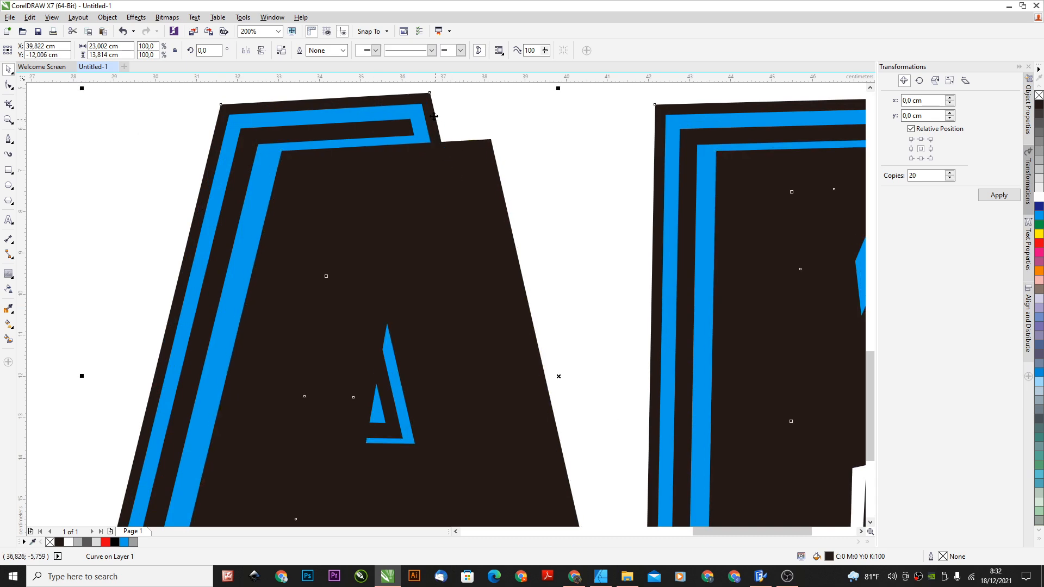
scroll(313, 144, "down", 1)
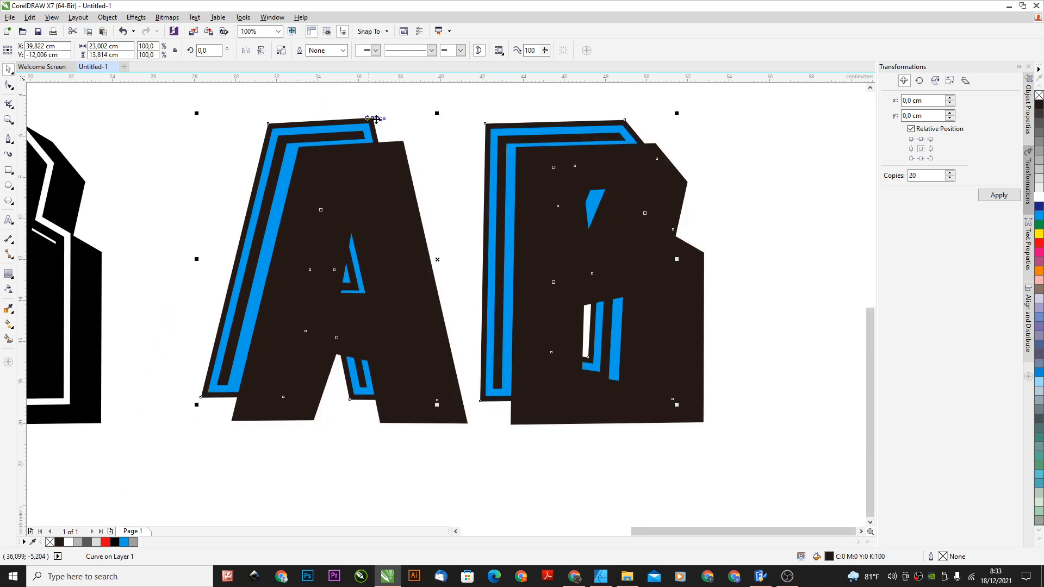
scroll(376, 119, "up", 1)
left_click(396, 112)
left_click(346, 135)
left_click(388, 106)
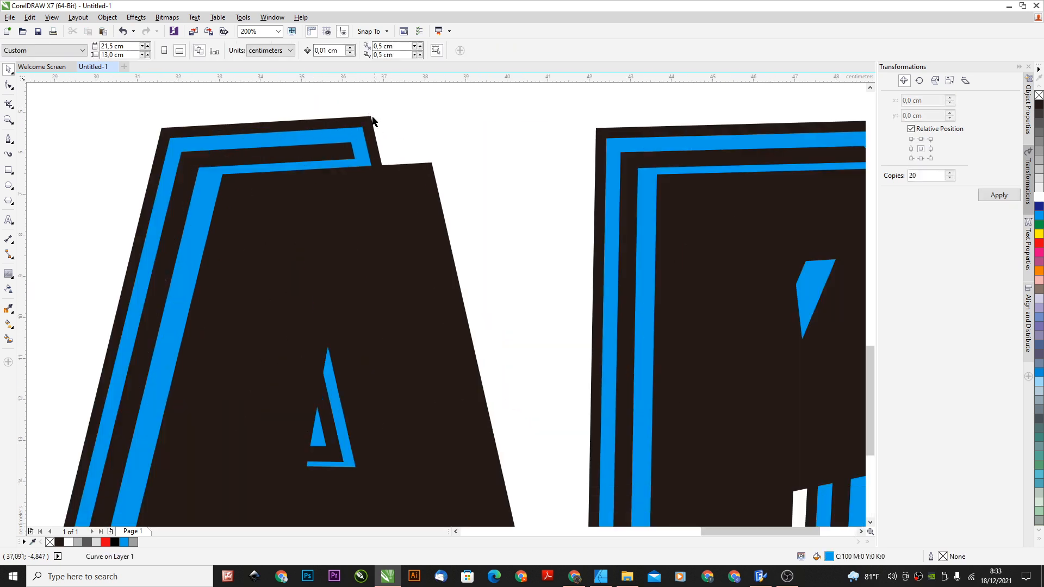
left_click(313, 122)
scroll(216, 130, "down", 1)
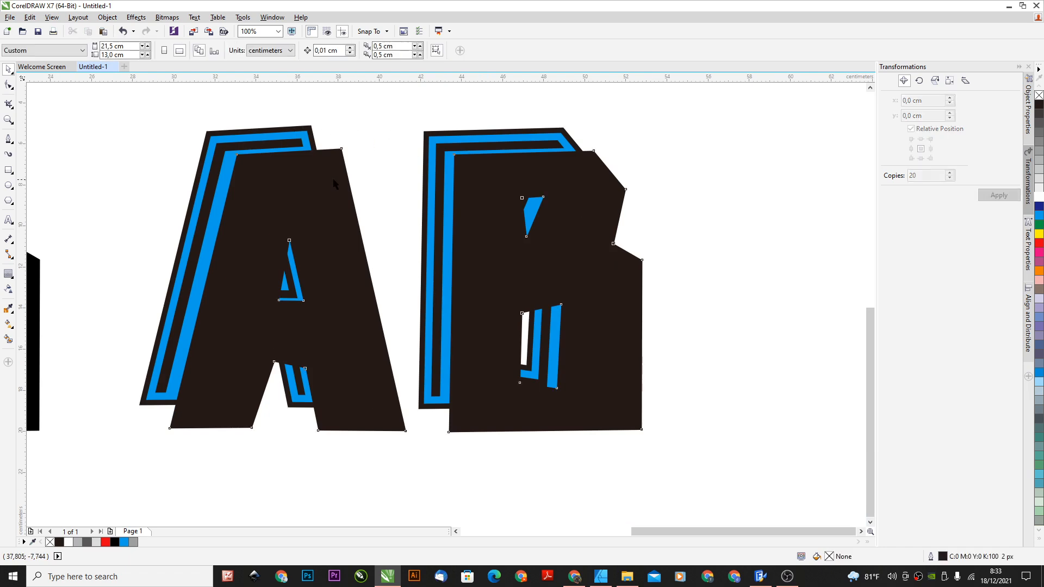
scroll(322, 121, "up", 1)
left_click(324, 128)
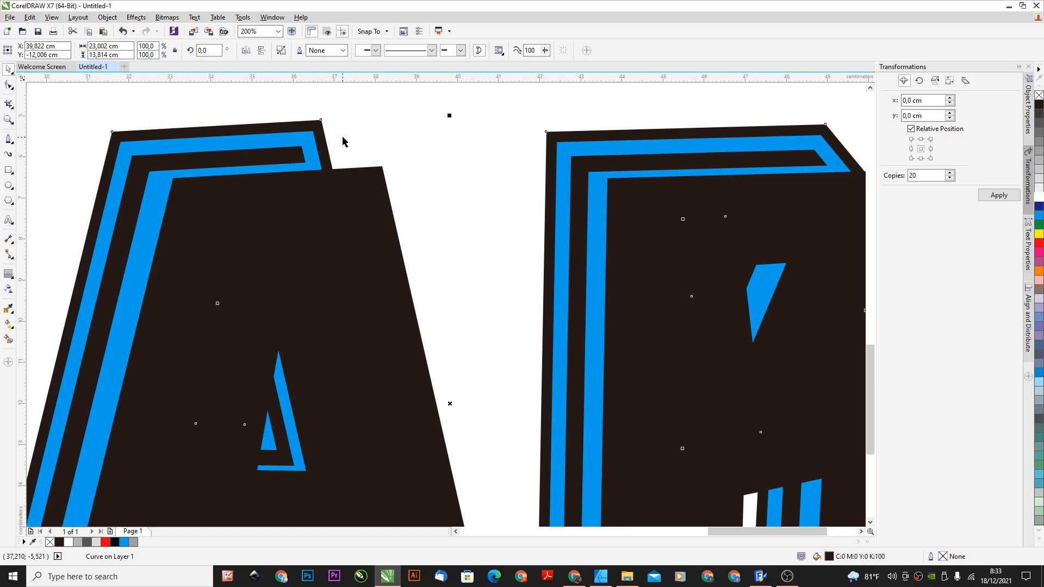
key("shift+Page_Up")
left_click(368, 139)
Fill both the front contour duplicate and the offset shadow copy with red
left_click(320, 154)
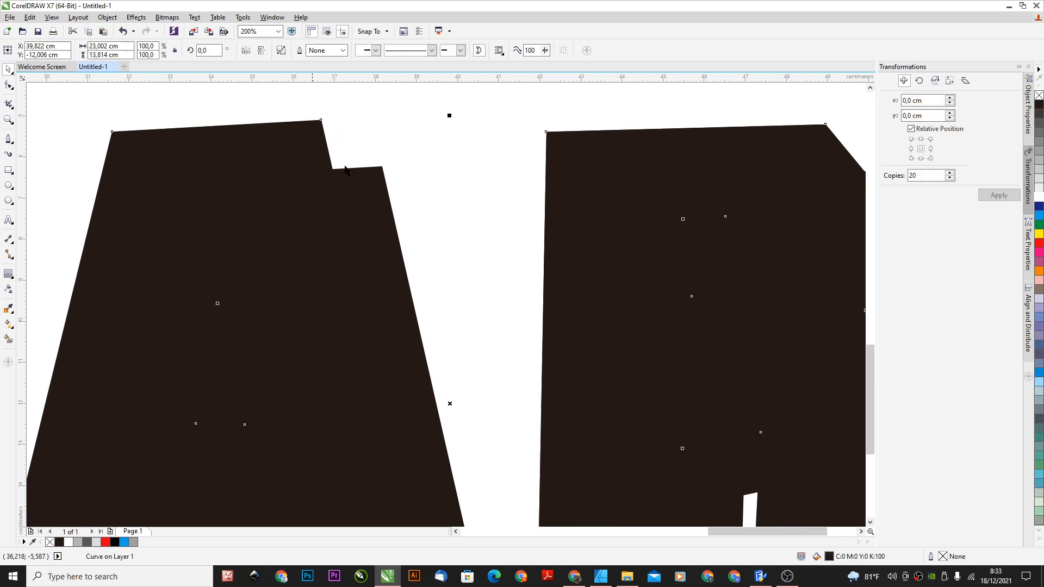
left_click(349, 174, "shift")
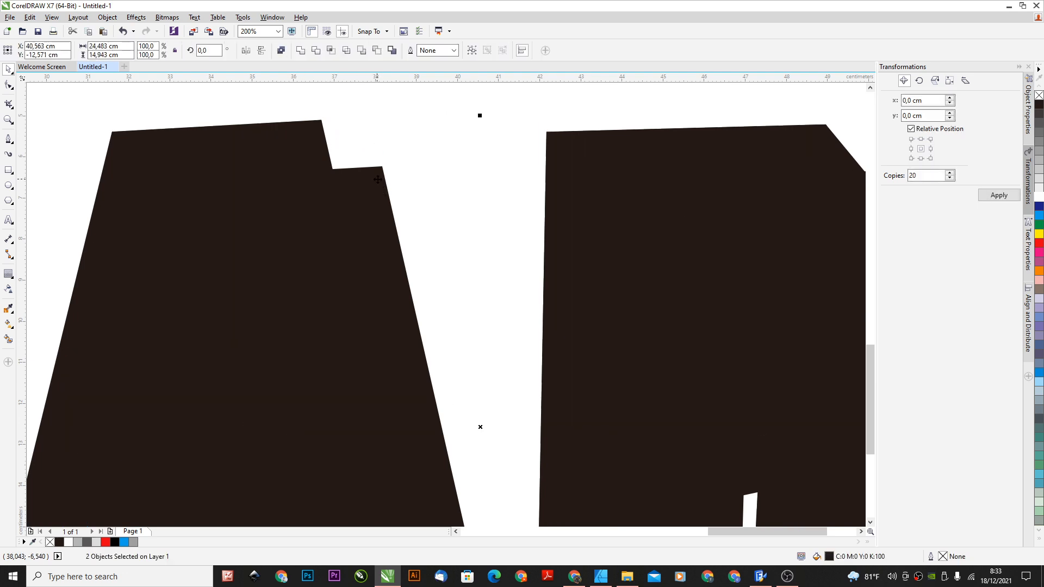
left_click(1037, 245)
left_click(458, 157)
Move the front red letters down as a trial, and undo the move
scroll(334, 155, "down", 2)
left_click_drag(340, 229, 349, 271)
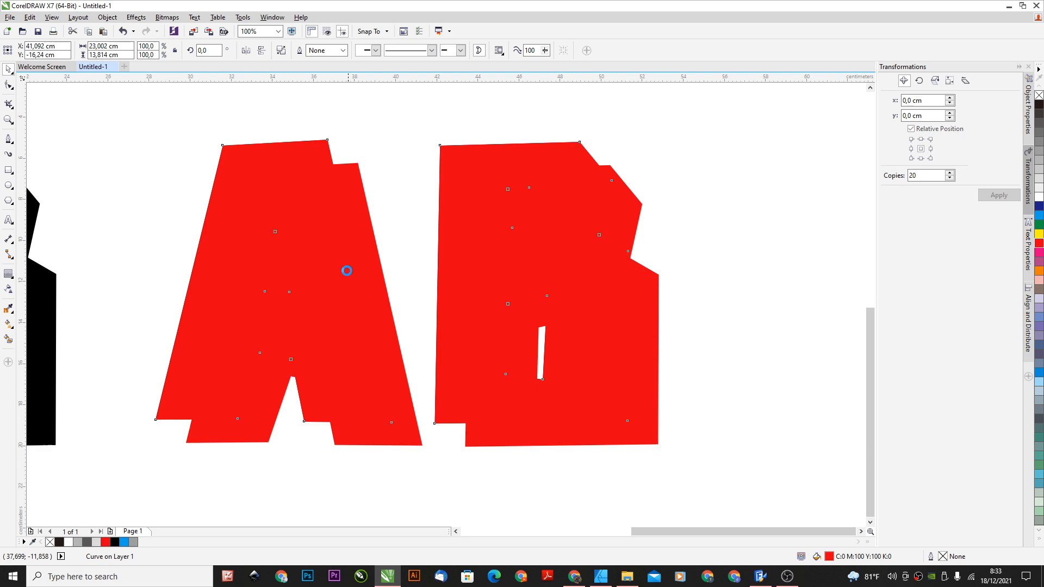
key("ctrl+z")
Weld the front red letters and the offset red copy into one shape
left_click(380, 155)
left_click(352, 173)
left_click(333, 152, "shift")
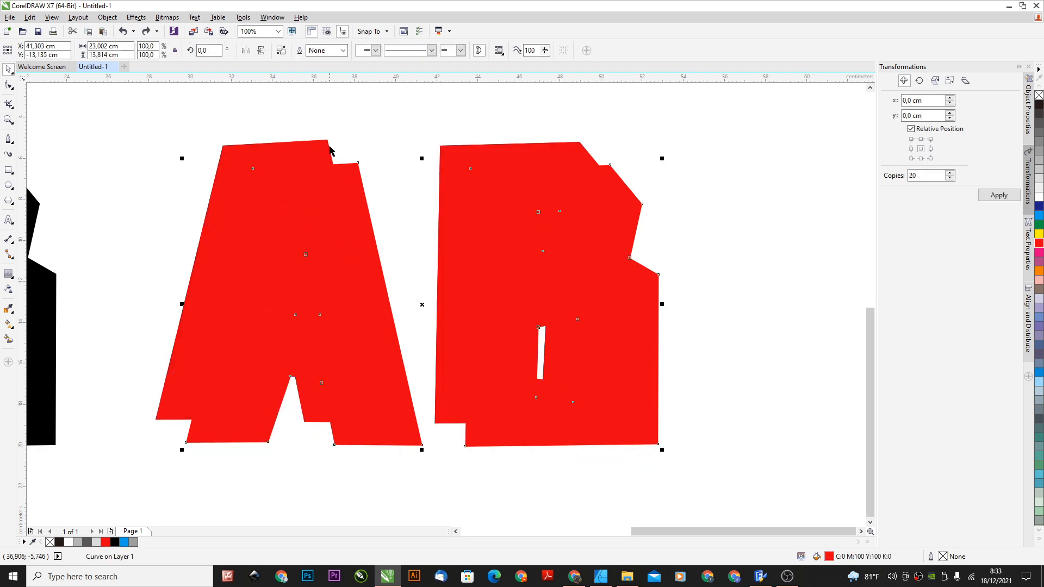
left_click(300, 50)
Send the welded red shape to the back, behind the outlined cyan letters
key("F10")
scroll(328, 175, "up", 2)
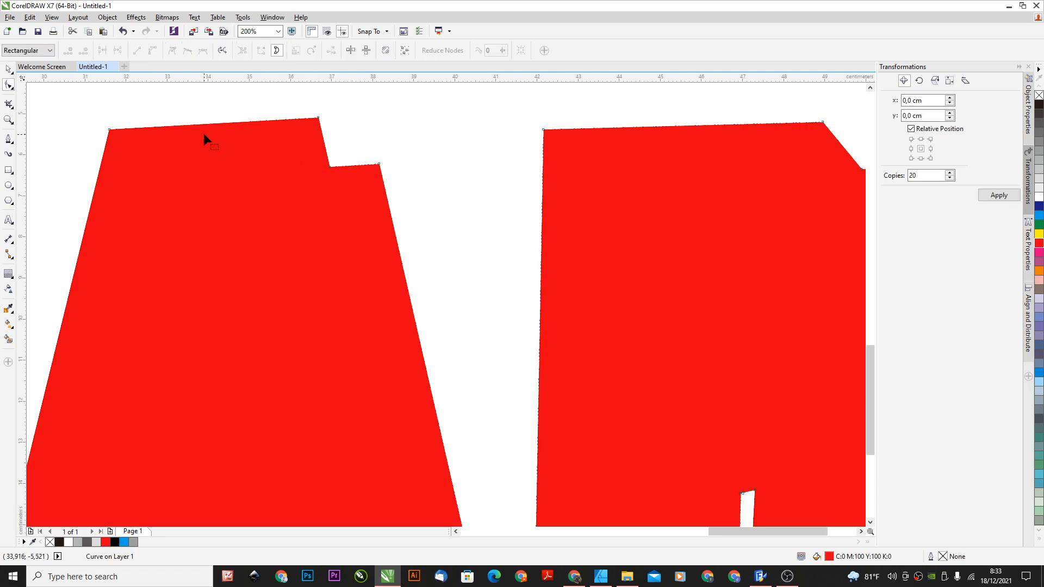
left_click(8, 68)
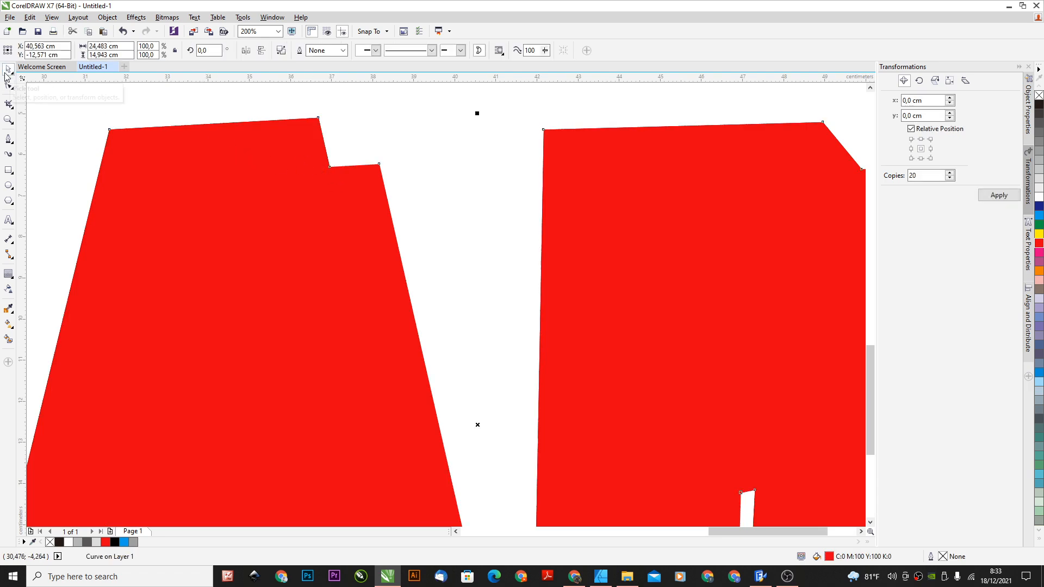
key("shift+Page_Down")
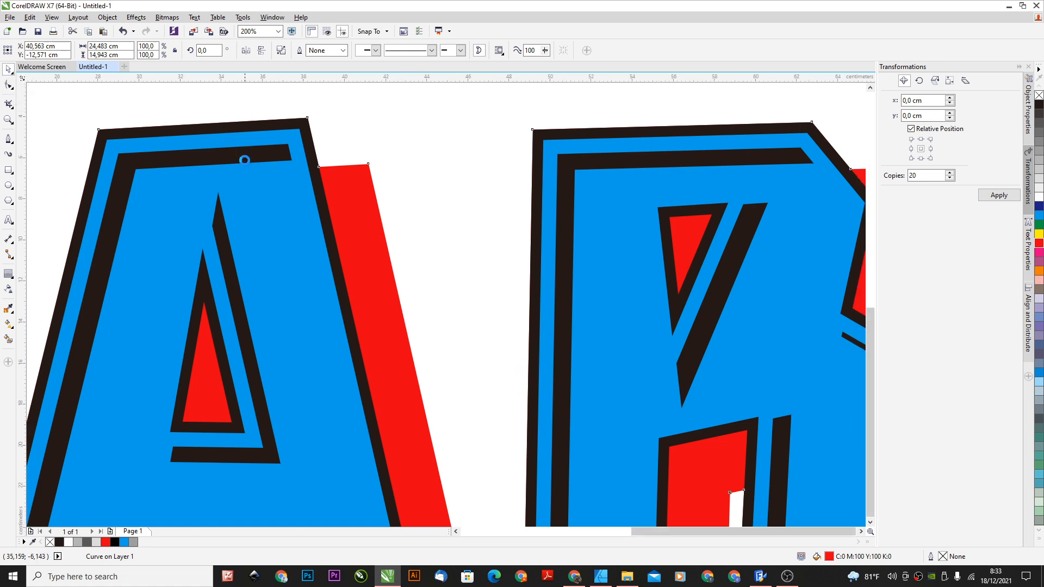
scroll(244, 158, "down", 2)
Delete the inner notch nodes at the upper corners of the red A and B to form straight diagonal shadow edges
left_click(9, 85)
scroll(295, 144, "up", 4)
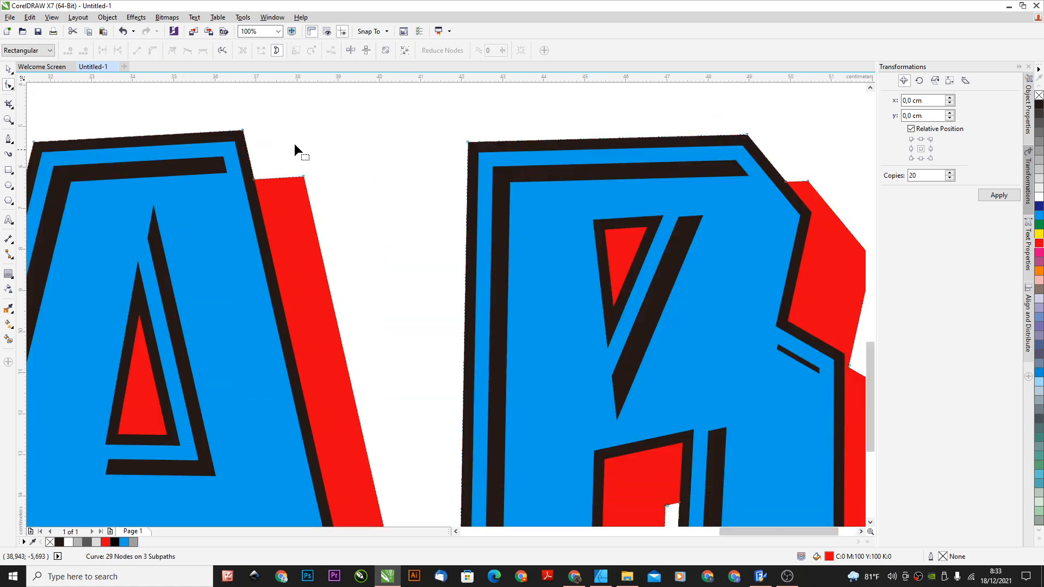
left_click_drag(242, 215, 300, 148)
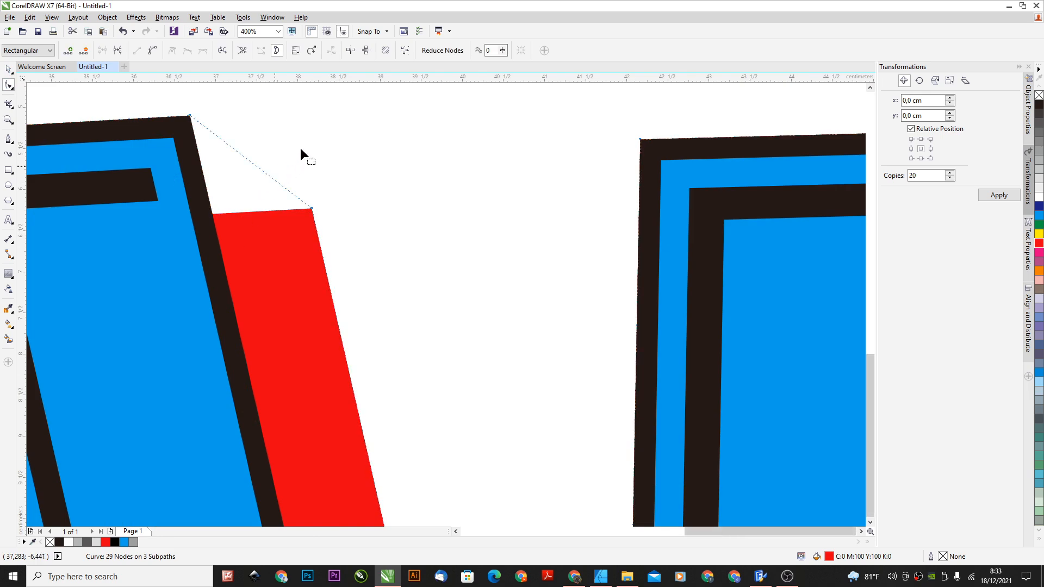
scroll(300, 148, "down", 4)
scroll(560, 144, "up", 2)
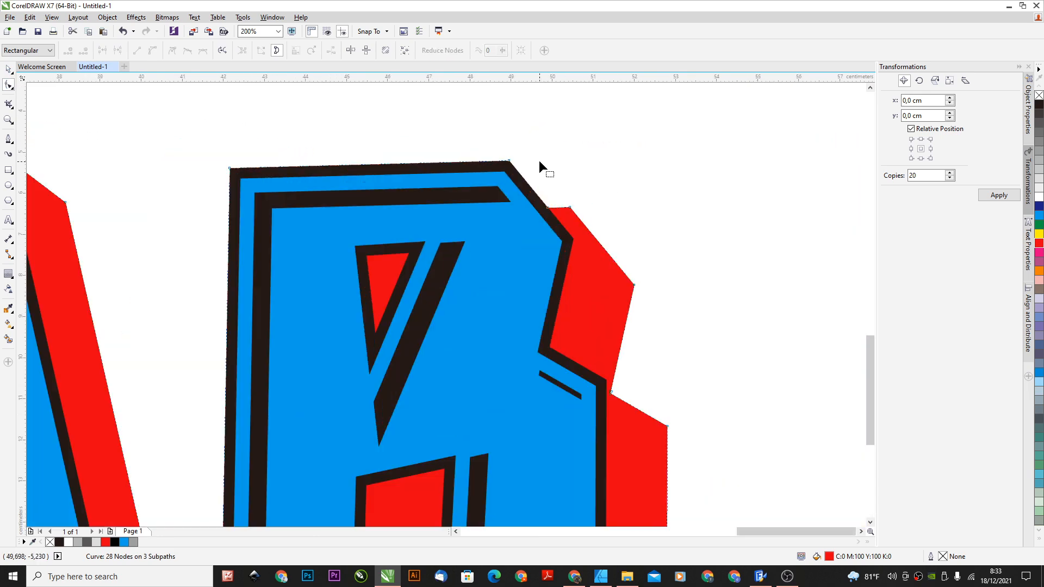
left_click(486, 159)
key("Delete")
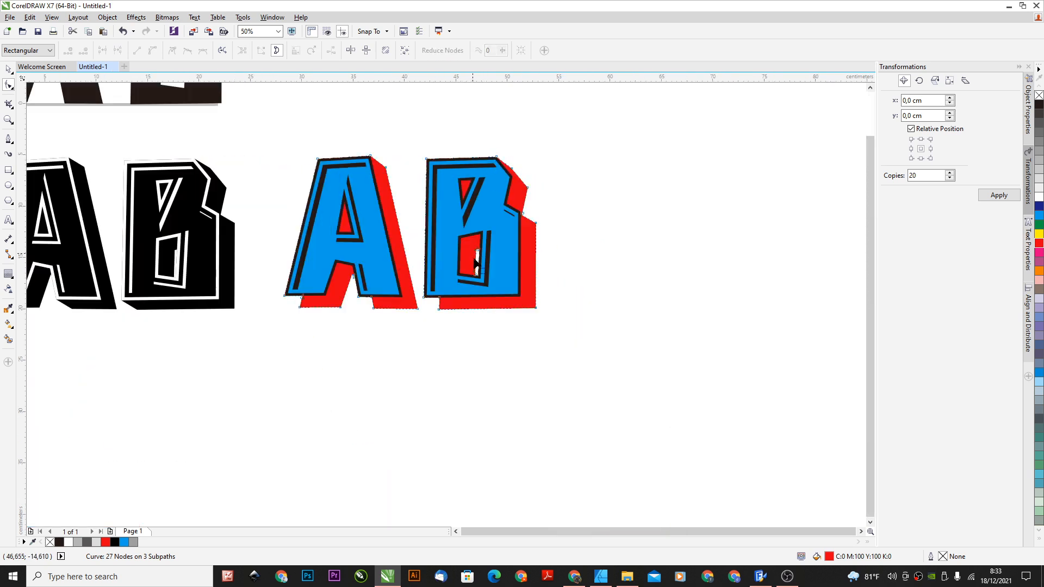
Delete the inner notch nodes along the bottoms of the red B and A to form diagonal shadow edges
scroll(479, 265, "up", 1)
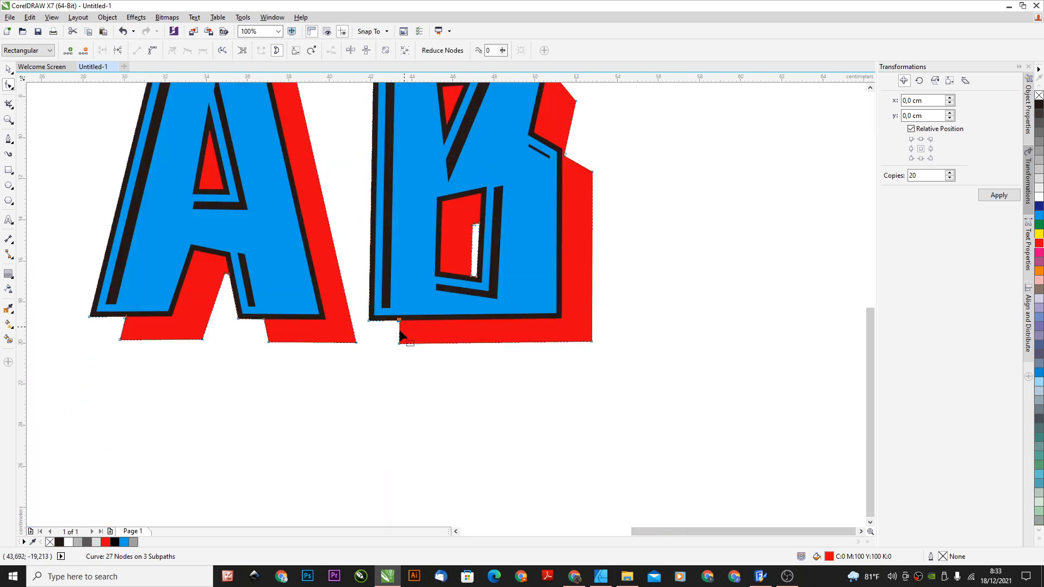
double_click(399, 322)
double_click(265, 319)
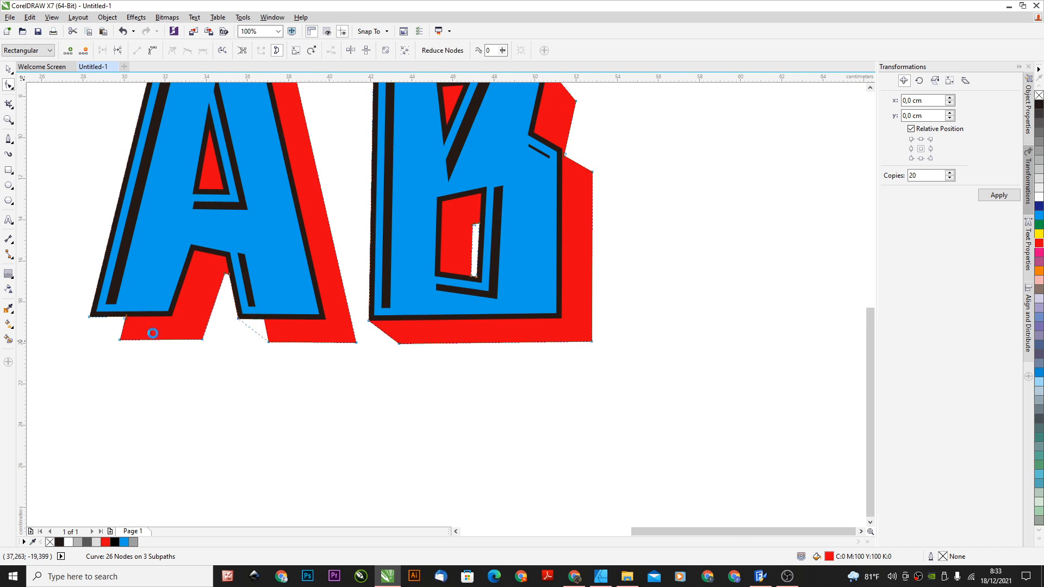
double_click(126, 317)
scroll(238, 324, "down", 1)
double_click(238, 320)
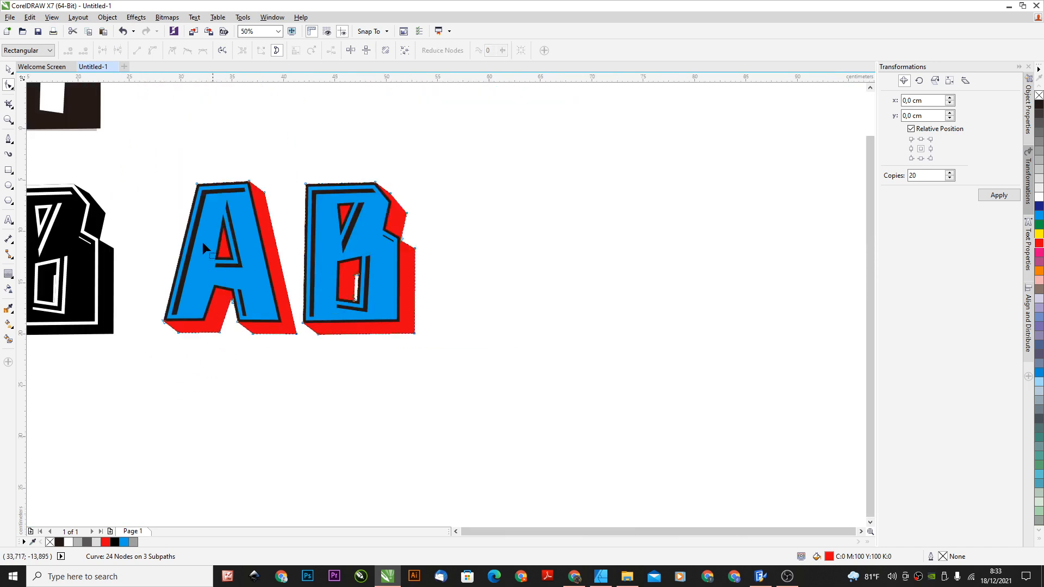
Try moving the highlight strips and the cyan letters away from the layered AB design, undoing each move
left_click(8, 70)
left_click_drag(154, 158, 538, 354)
scroll(181, 272, "up", 1)
left_click(207, 133)
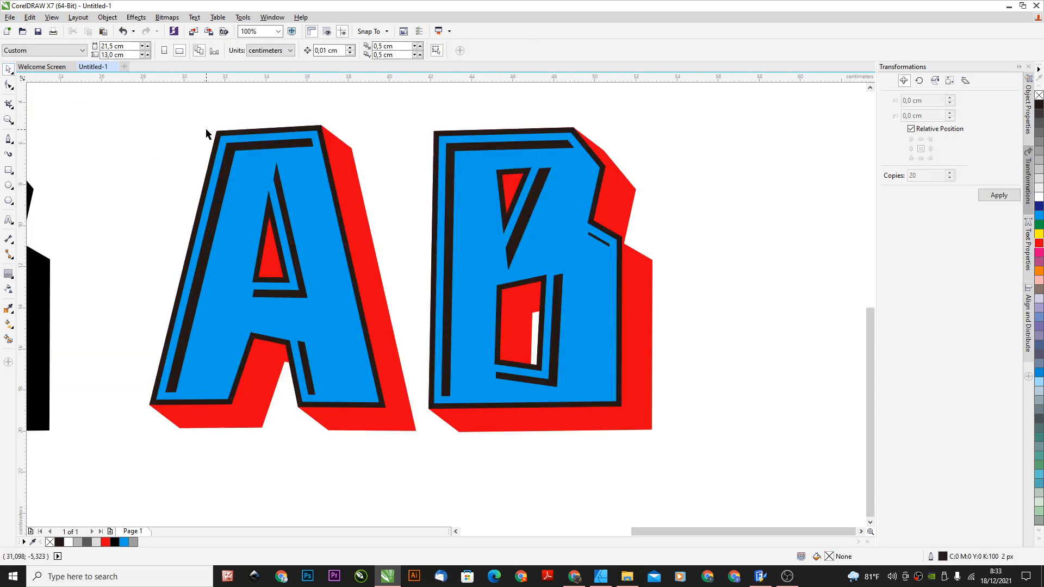
scroll(269, 159, "down", 1)
left_click_drag(283, 157, 350, 383)
key("ctrl+z")
left_click(308, 185)
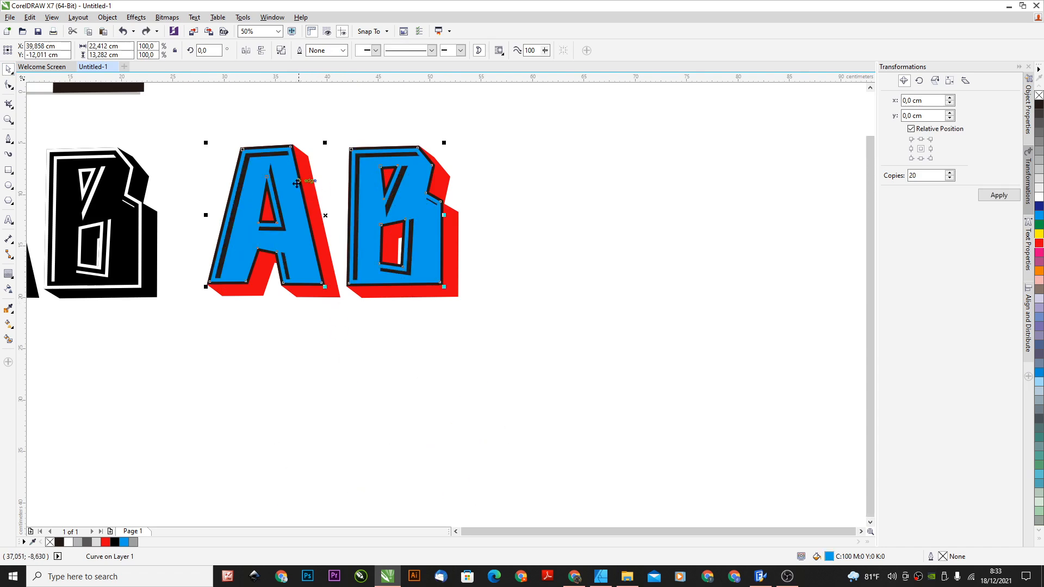
left_click_drag(298, 188, 407, 392)
key("ctrl+z")
Try moving the black outline letters and the red shadow shape away from the layered AB design, undoing each move
left_click(461, 141)
scroll(426, 158, "up", 1)
left_click_drag(424, 159, 666, 271)
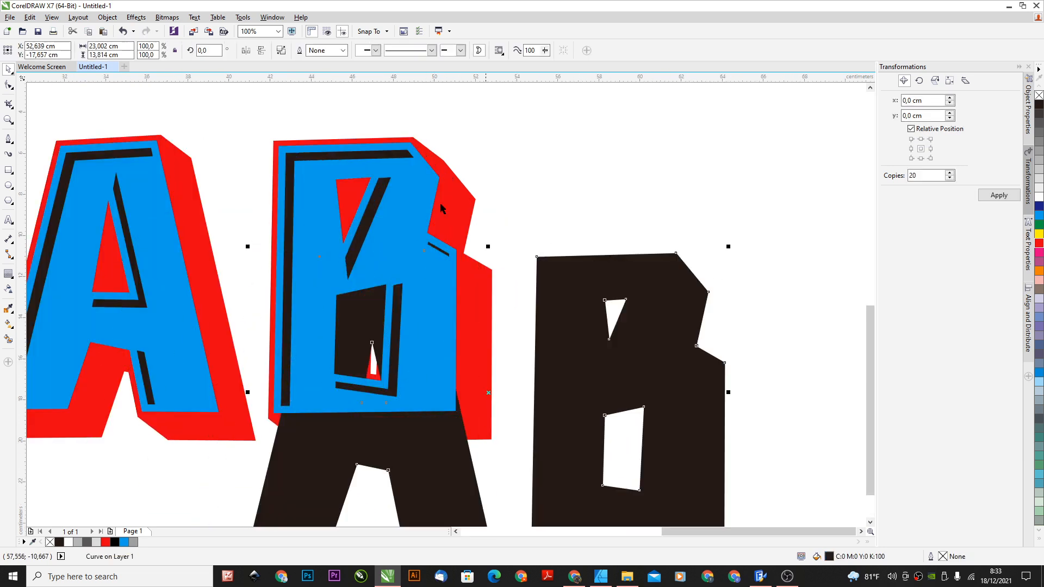
key("ctrl+z")
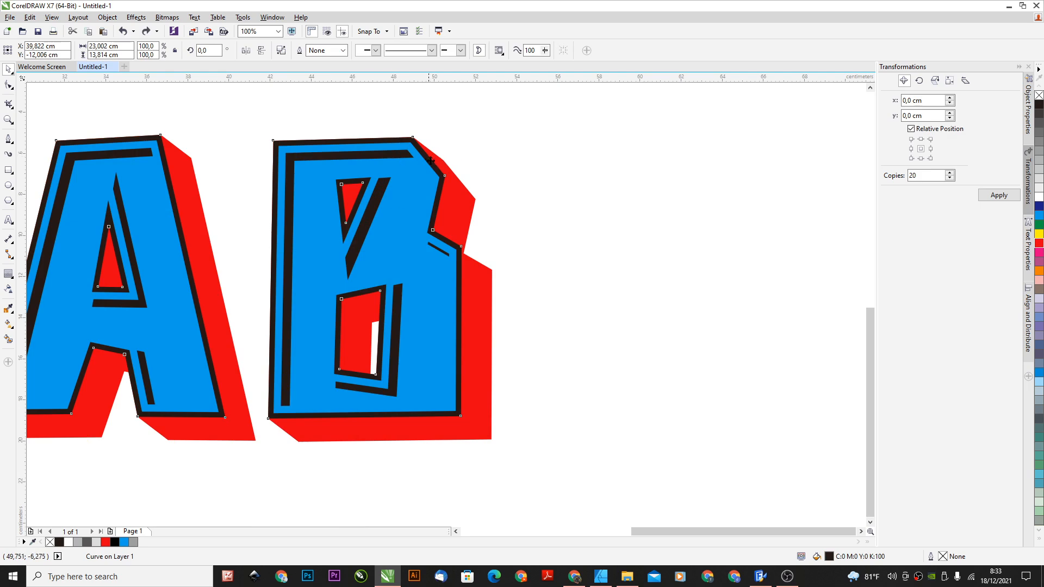
left_click_drag(430, 161, 728, 230)
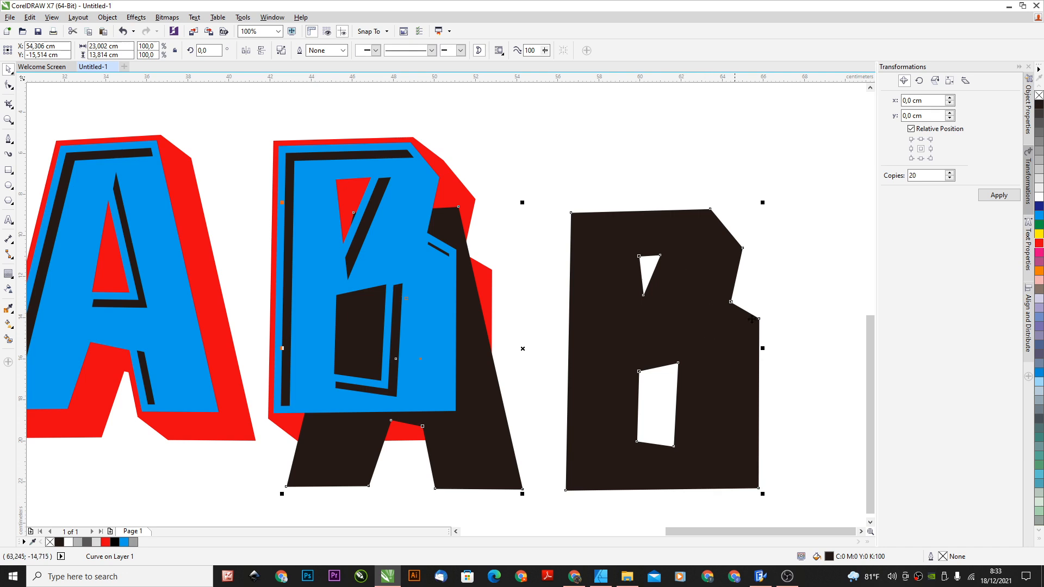
key("ctrl+z")
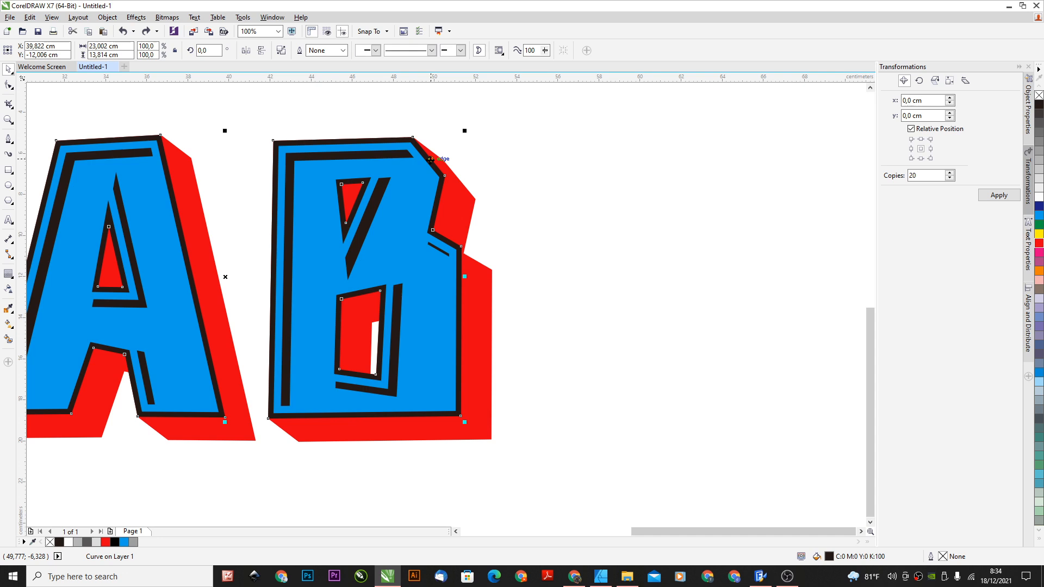
left_click(443, 136)
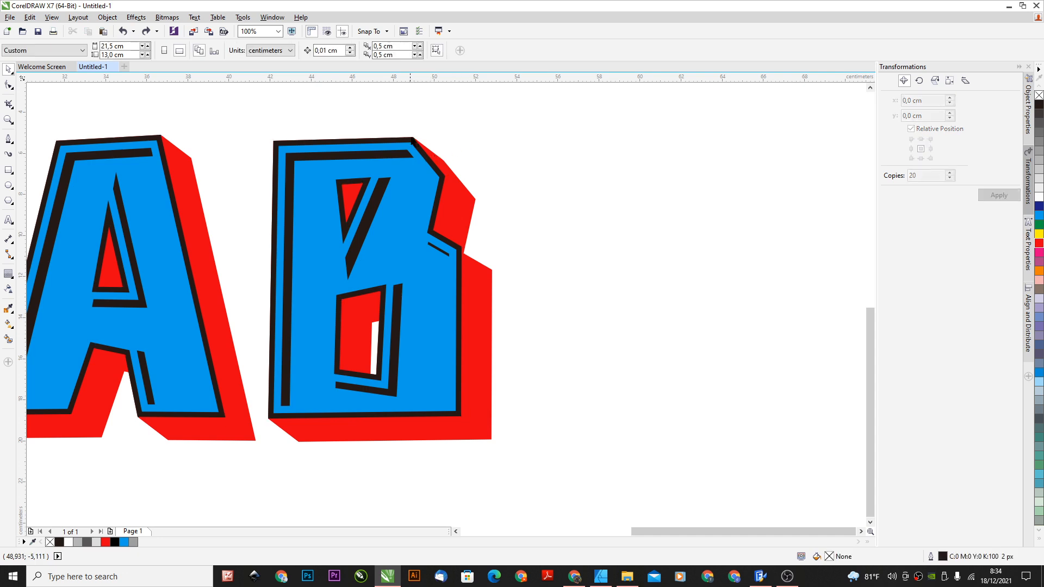
left_click_drag(458, 180, 636, 217)
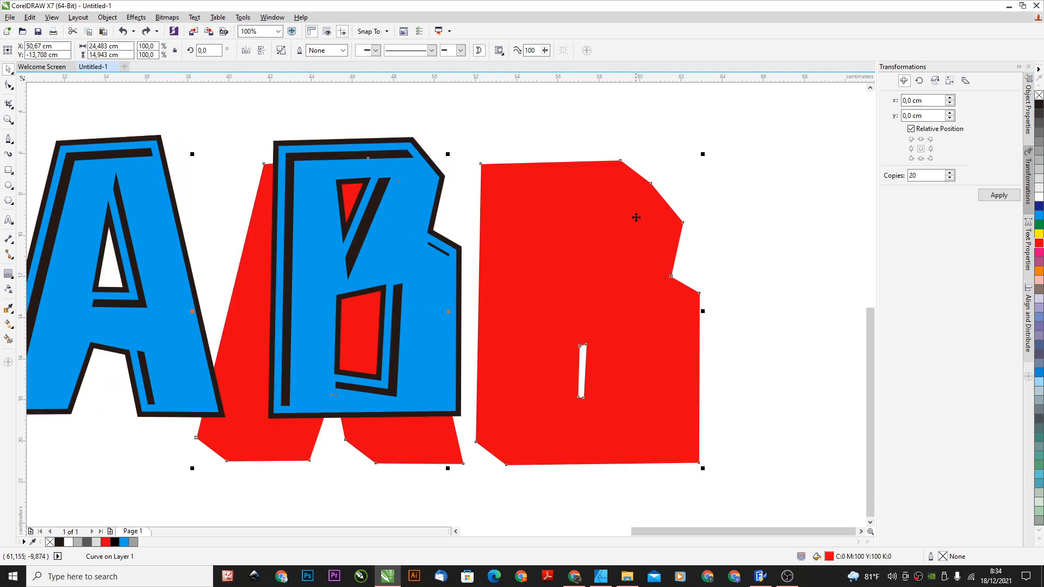
key("ctrl+z")
Copy the highlight strips and the cyan letters into separate rows directly below the layered AB design
scroll(612, 213, "down", 2)
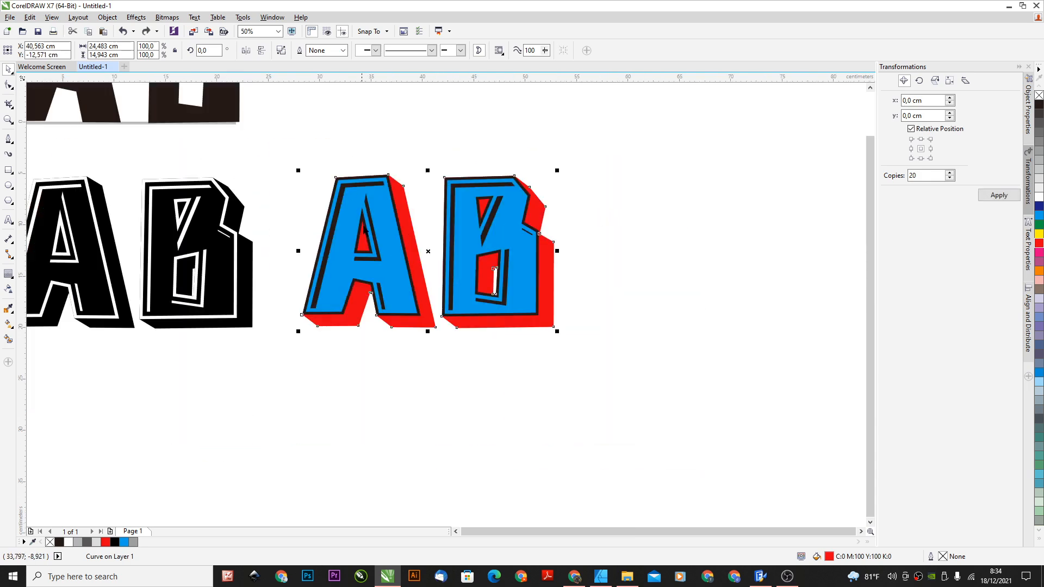
scroll(336, 193, "down", 2)
left_click_drag(339, 193, 339, 276)
left_click(369, 296)
left_click(491, 297)
left_click_drag(359, 215, 359, 382)
left_click(388, 403)
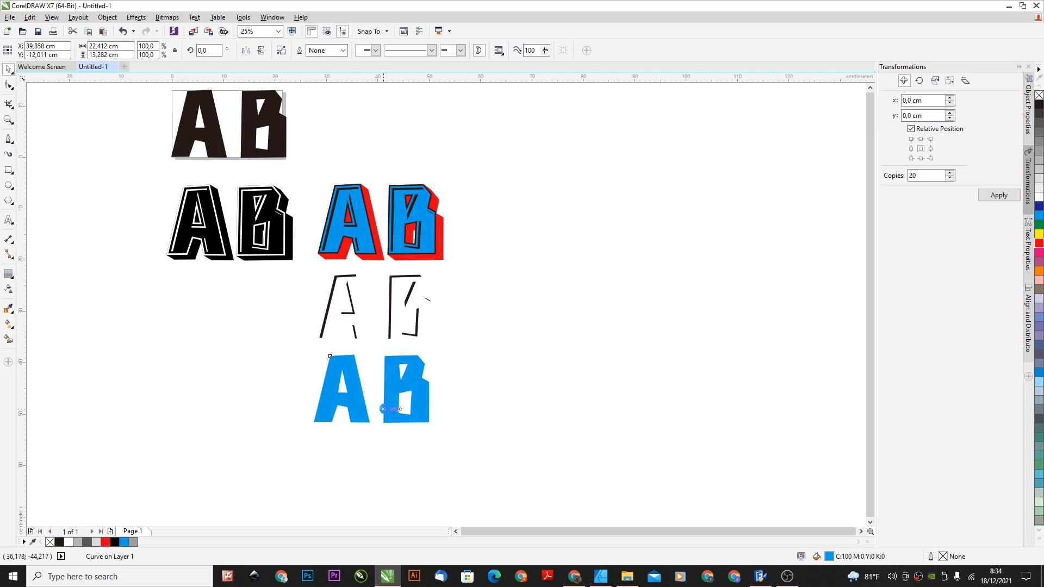
left_click(488, 363)
Copy the black outline letters of the layered design into a row below the copied cyan letters
scroll(433, 253, "up", 2)
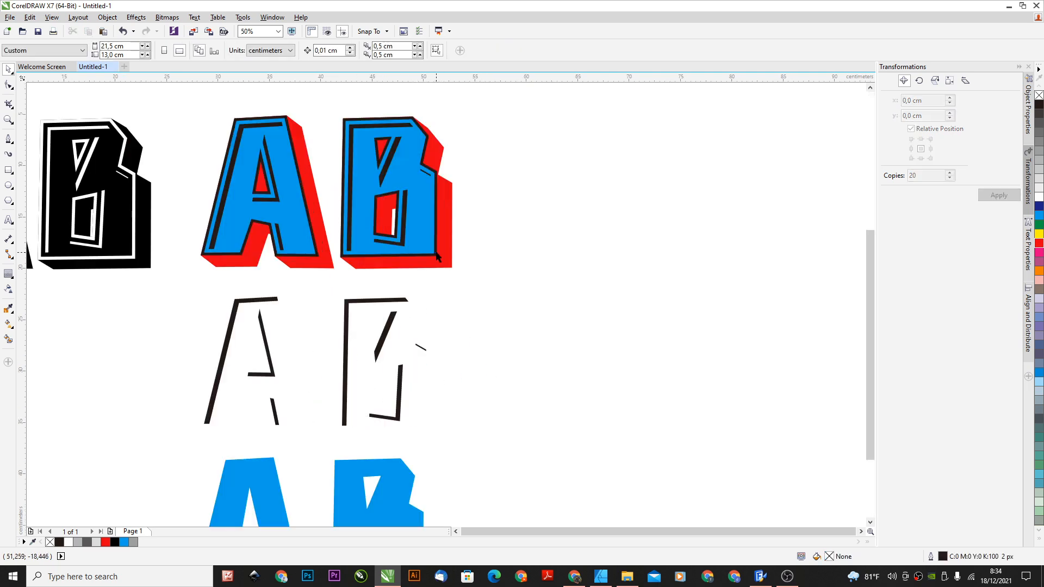
left_click(433, 253)
scroll(433, 253, "down", 3)
left_click_drag(434, 253, 420, 343)
left_click(461, 411)
Copy the red shadow shape of the layered design into a row below the copied black letters
scroll(420, 371, "up", 2)
scroll(436, 226, "down", 2)
left_click(445, 191)
left_click_drag(444, 191, 435, 364)
left_click(470, 382)
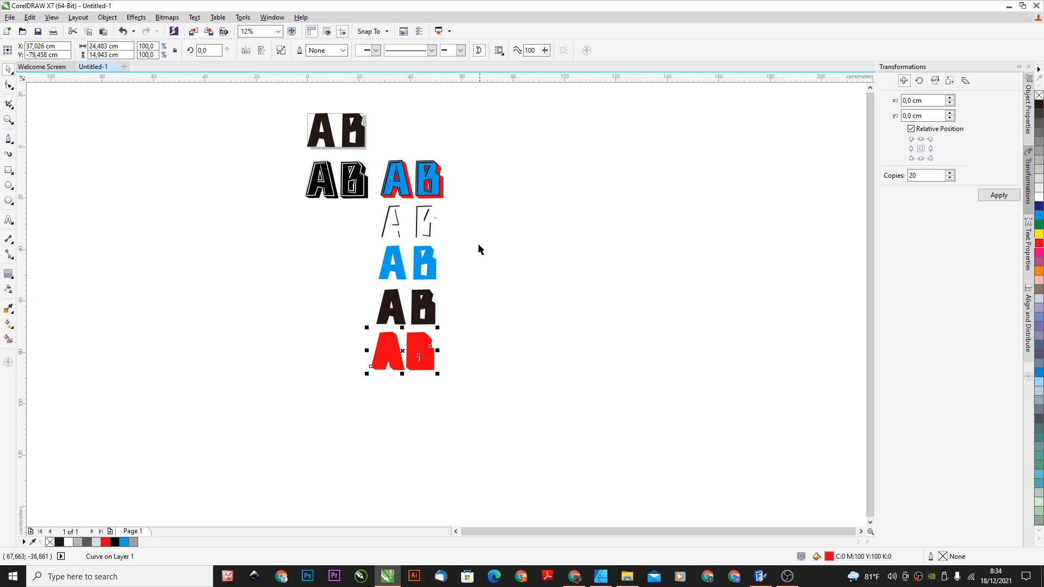
Select all four objects of the layered AB design and fill them with black (K:100)
left_click(468, 211)
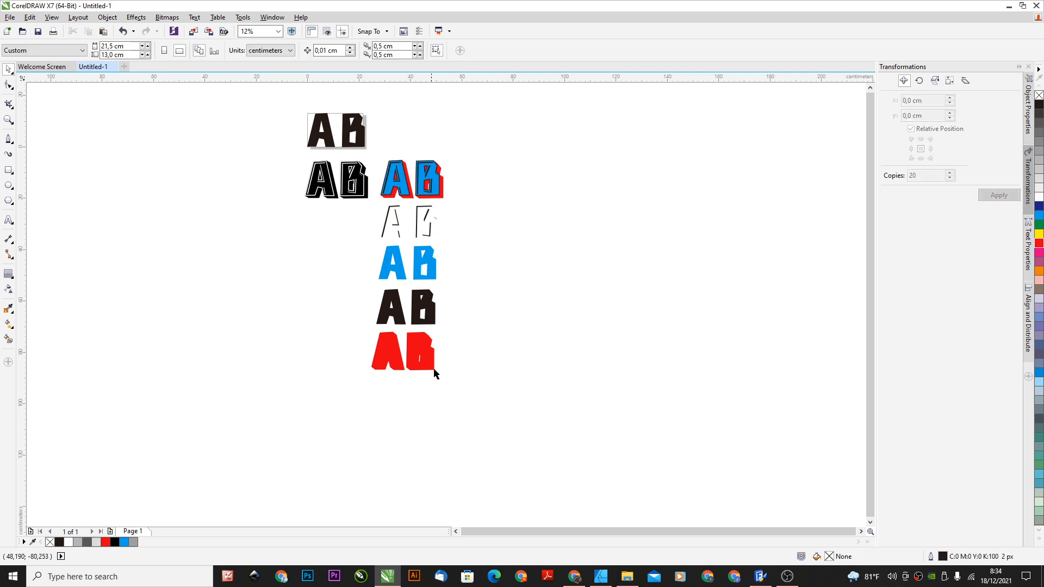
scroll(432, 146, "up", 1)
mouse_move(547, 129)
left_mouse_down()
mouse_move(361, 261)
mouse_move(316, 274)
left_mouse_up()
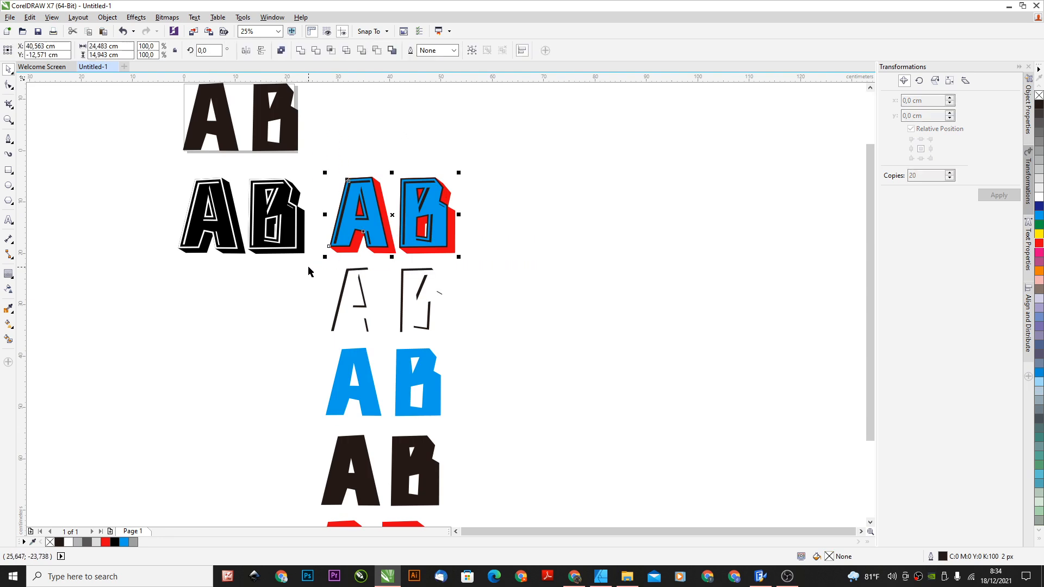
left_click(1039, 105)
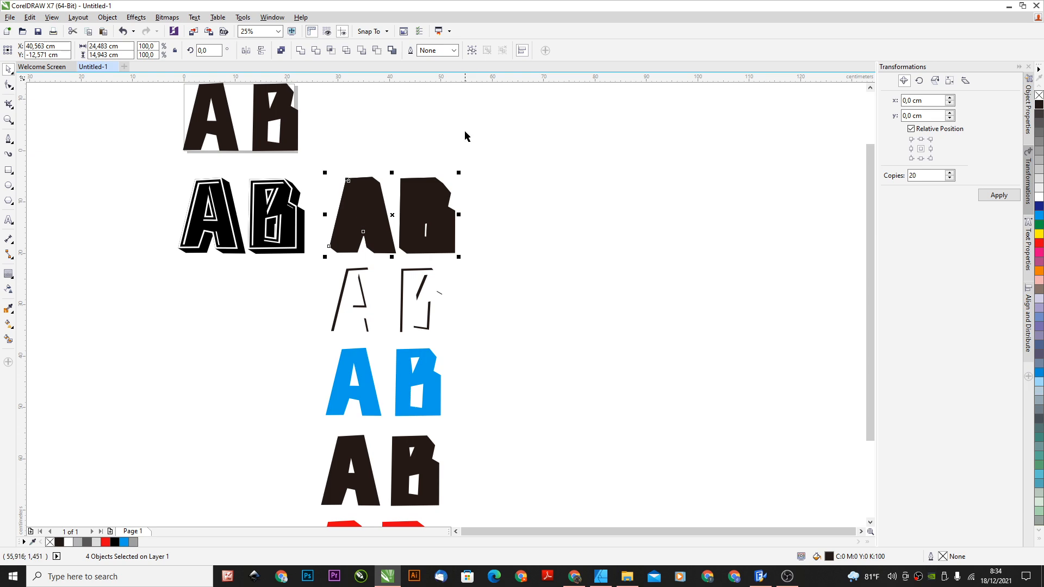
Paste the black AB silhouette into the Affinity Designer document and place it to the left of the existing AB artwork
left_click(601, 576)
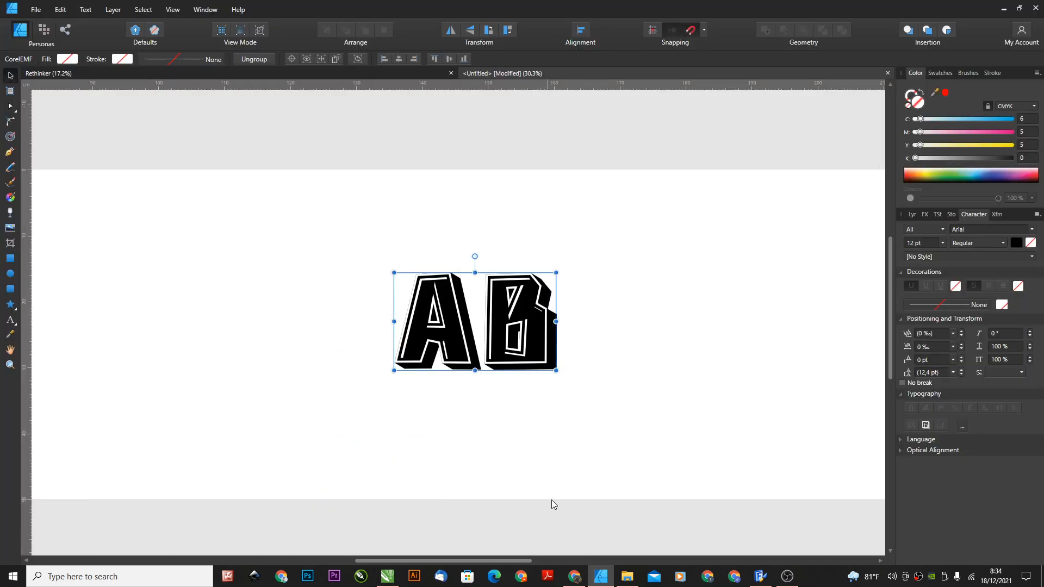
scroll(332, 207, "down", 2)
left_click(305, 250)
key("ctrl+v")
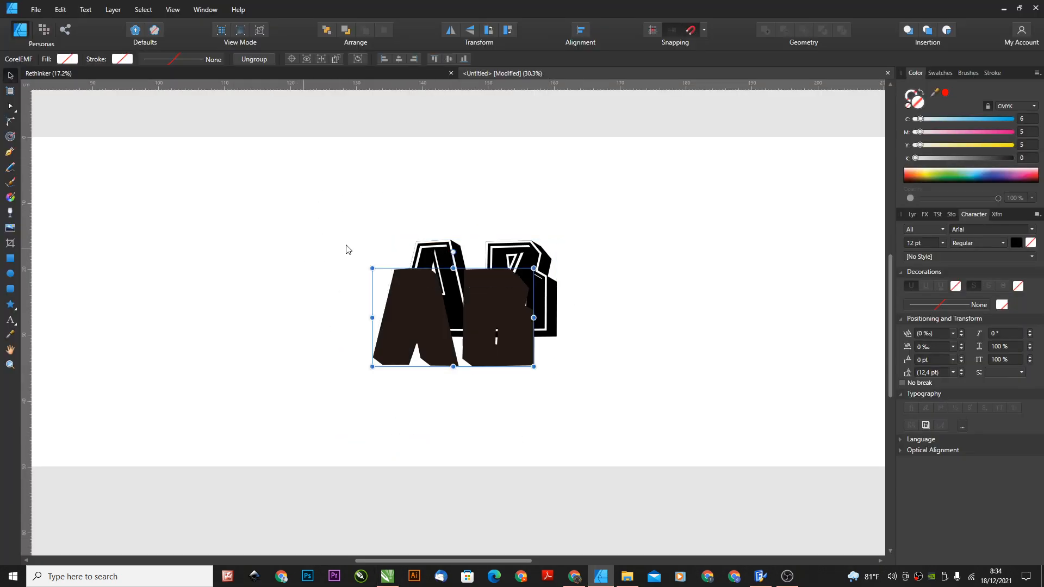
scroll(430, 252, "down", 2)
left_click_drag(413, 273, 220, 258)
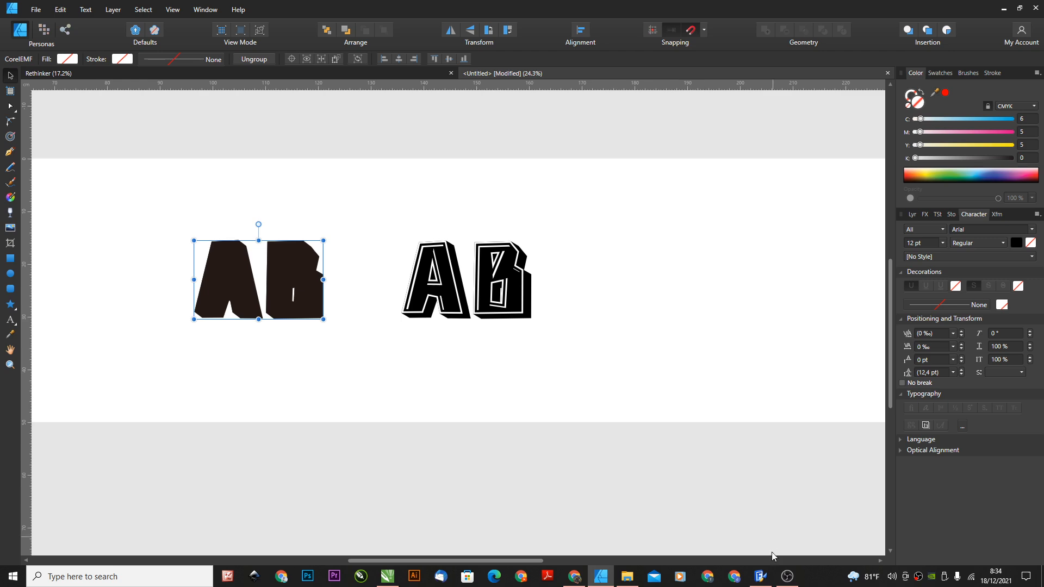
Switch to FontCreator and close the open A and B glyph editors
mouse_move(760, 581)
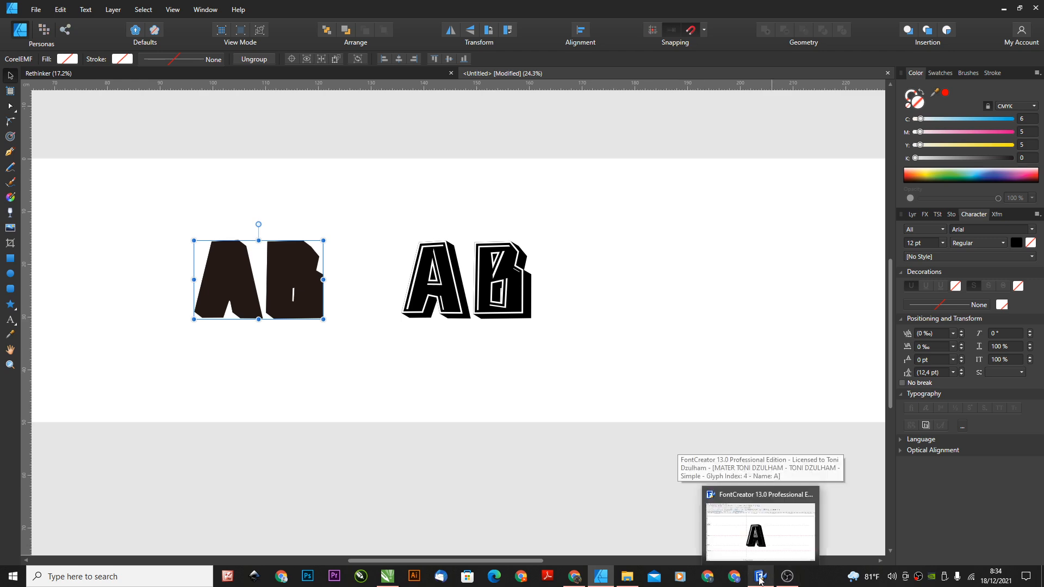
left_click(760, 580)
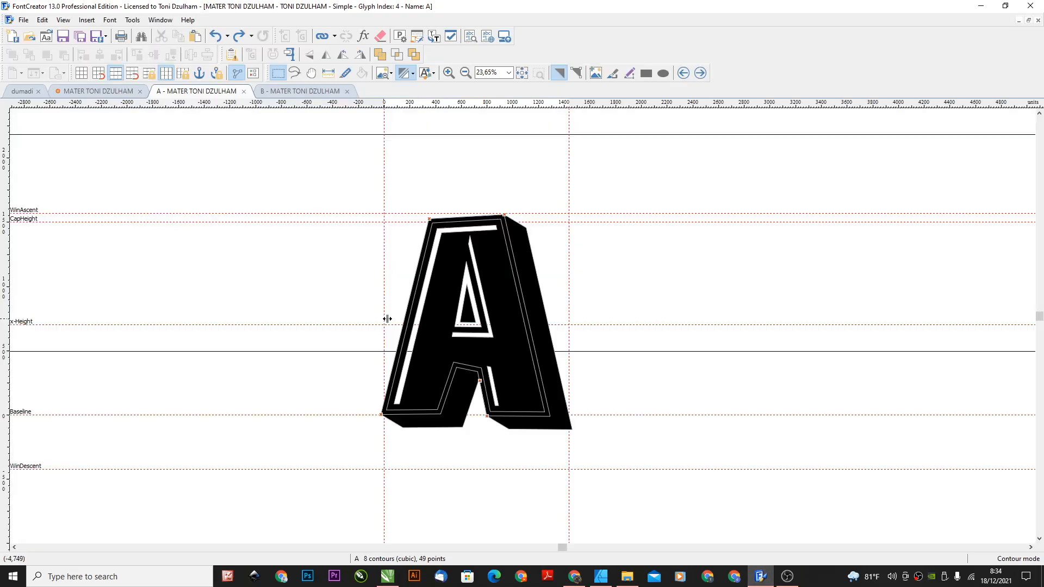
scroll(244, 128, "down", 1)
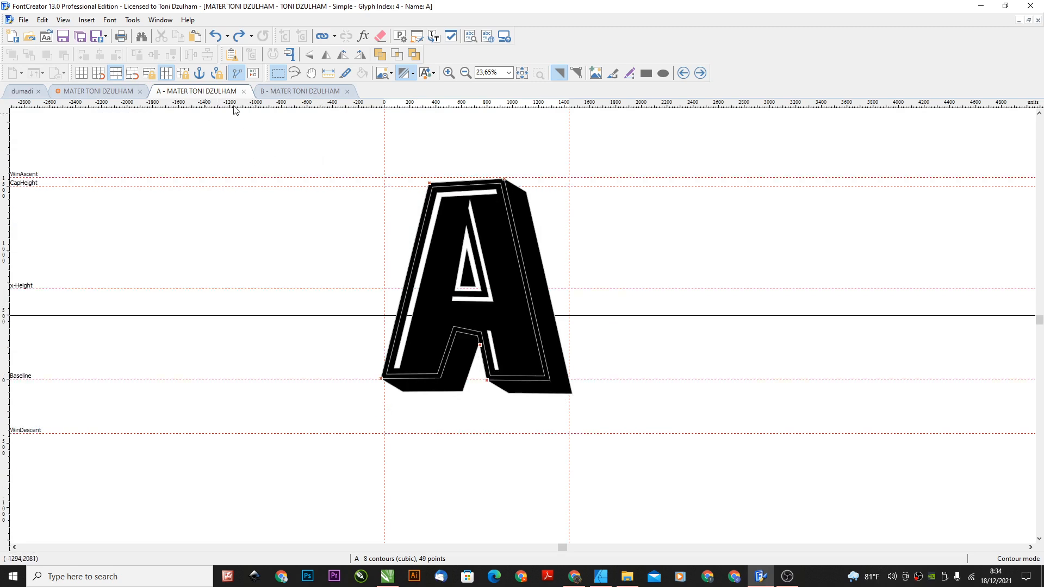
left_click(244, 91)
left_click(243, 91)
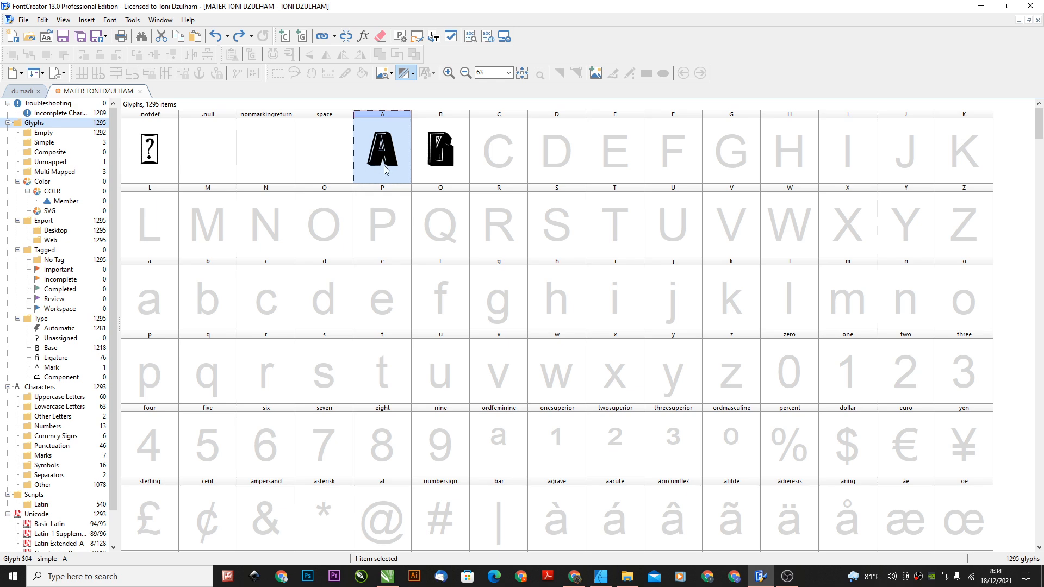
Delete all contours of glyph A and close its editor
double_click(388, 155)
left_click(244, 91)
double_click(387, 155)
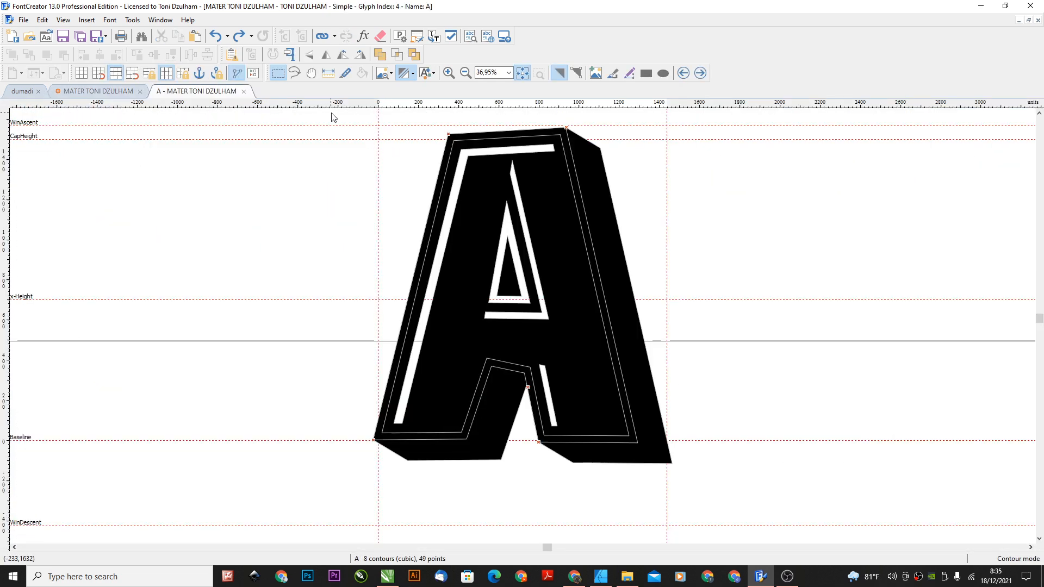
key("Delete")
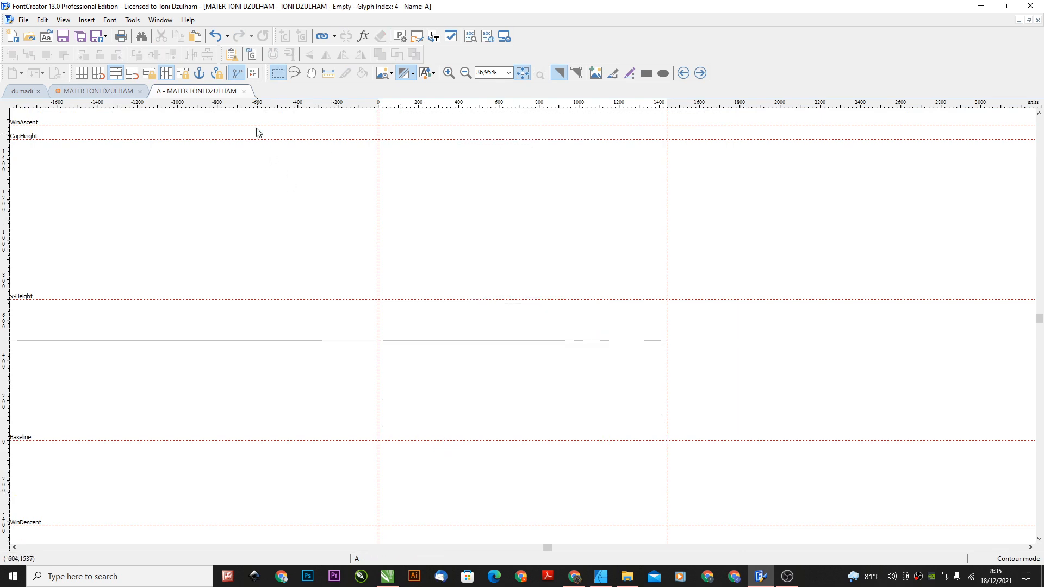
left_click(244, 92)
Open glyph B and delete all of its contours
double_click(429, 162)
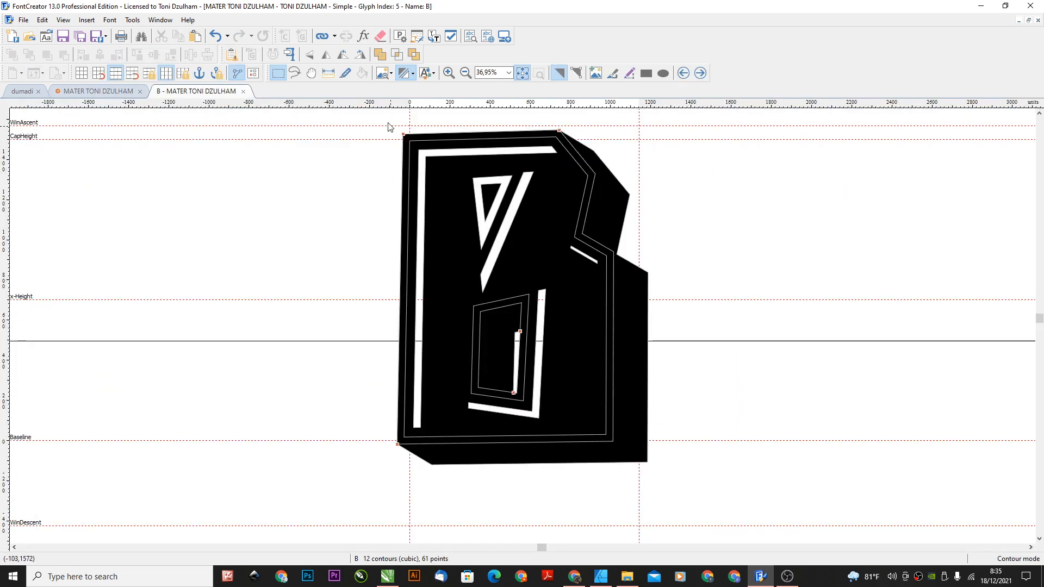
left_click_drag(384, 116, 701, 516)
key("Delete")
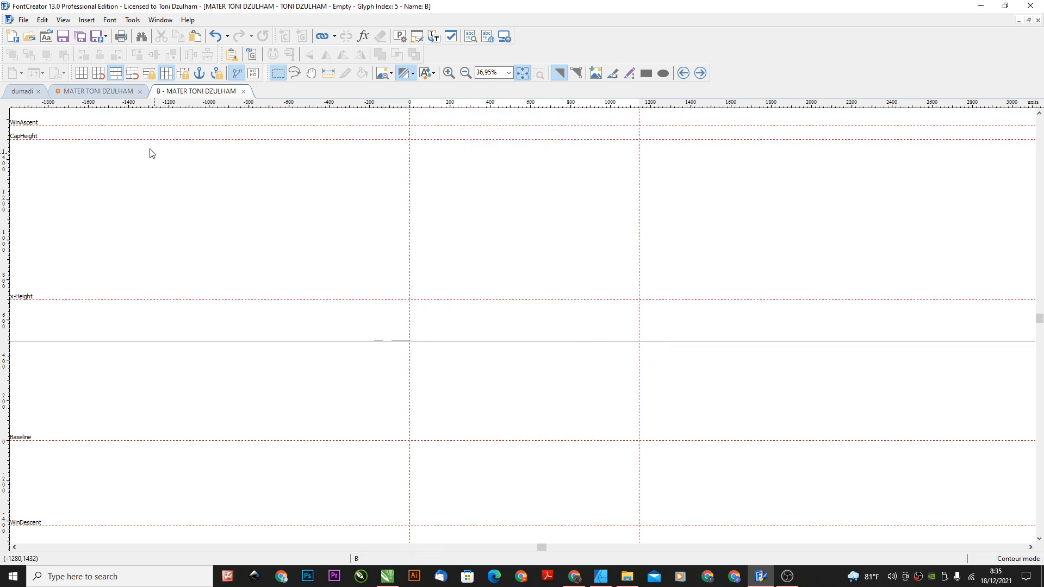
Try pasting the black AB silhouette into the empty glyph A and show its points, and undo the paste
left_click(98, 91)
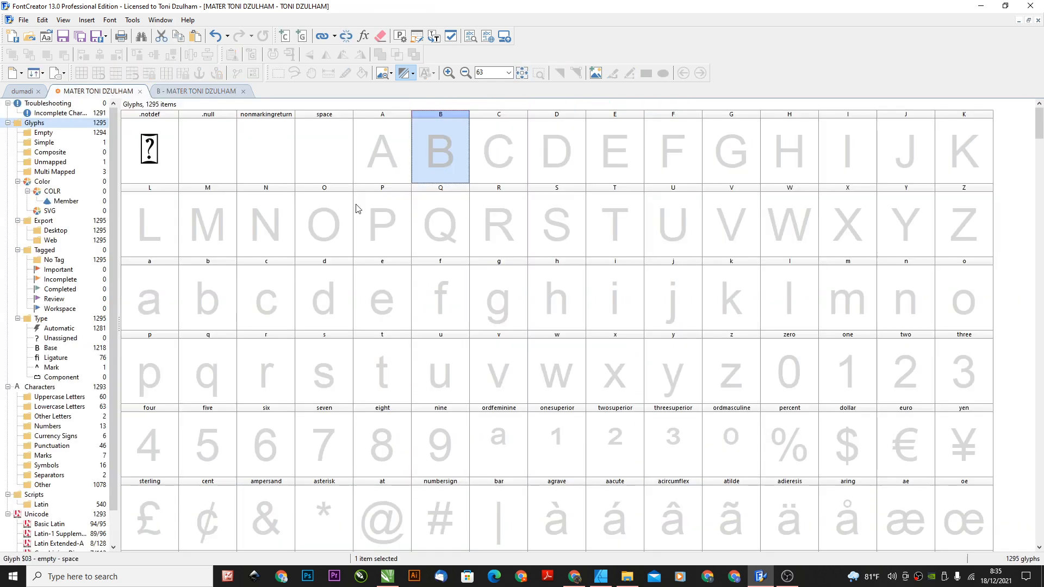
double_click(395, 151)
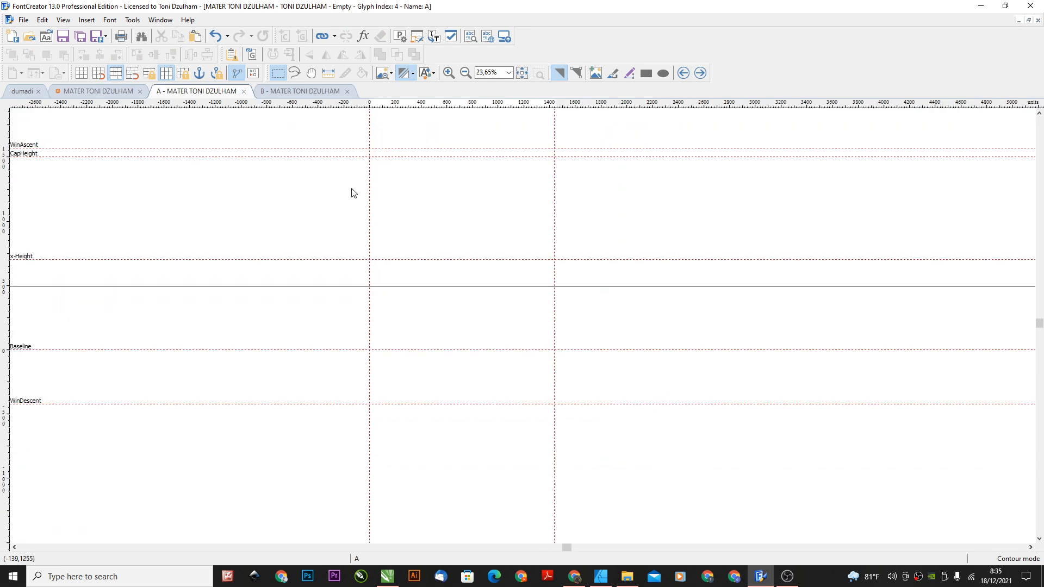
key("ctrl+v")
scroll(445, 240, "down", 1)
scroll(485, 209, "up", 1)
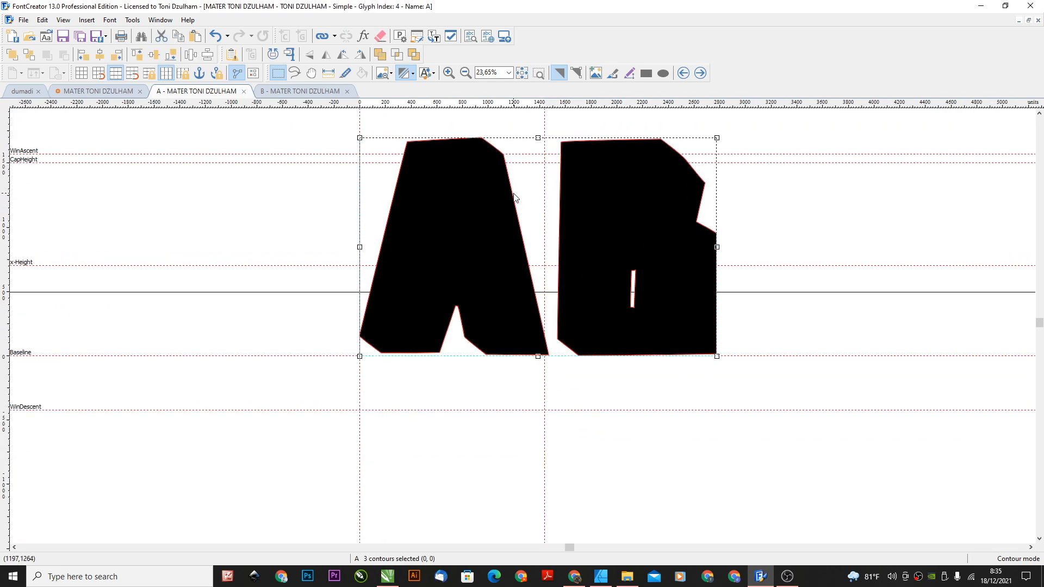
left_click(522, 184)
double_click(481, 190)
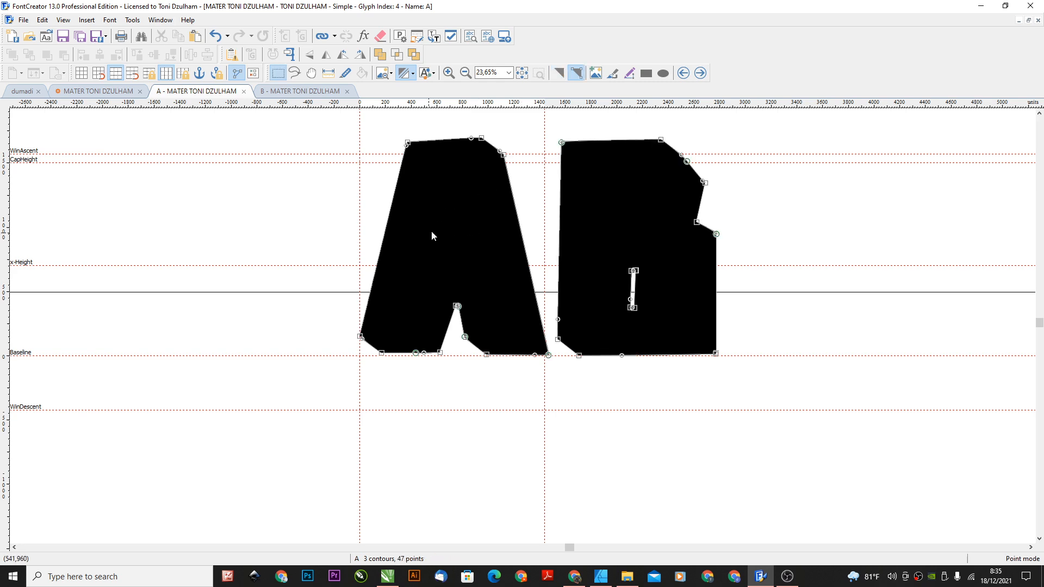
key("ctrl+z")
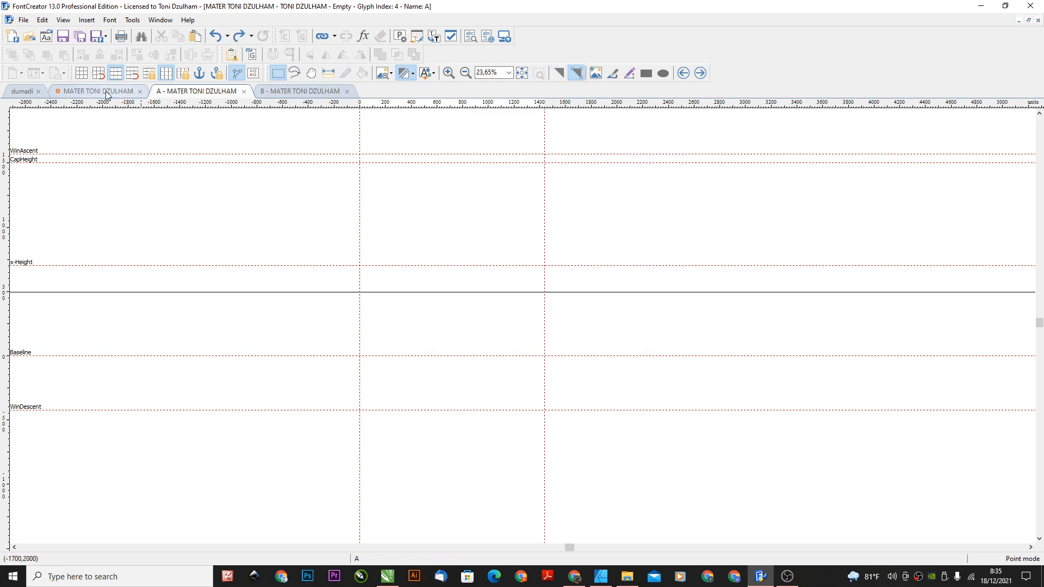
Switch back to Affinity Designer and ungroup the black AB silhouette into separate shapes
left_click(105, 91)
left_click(601, 576)
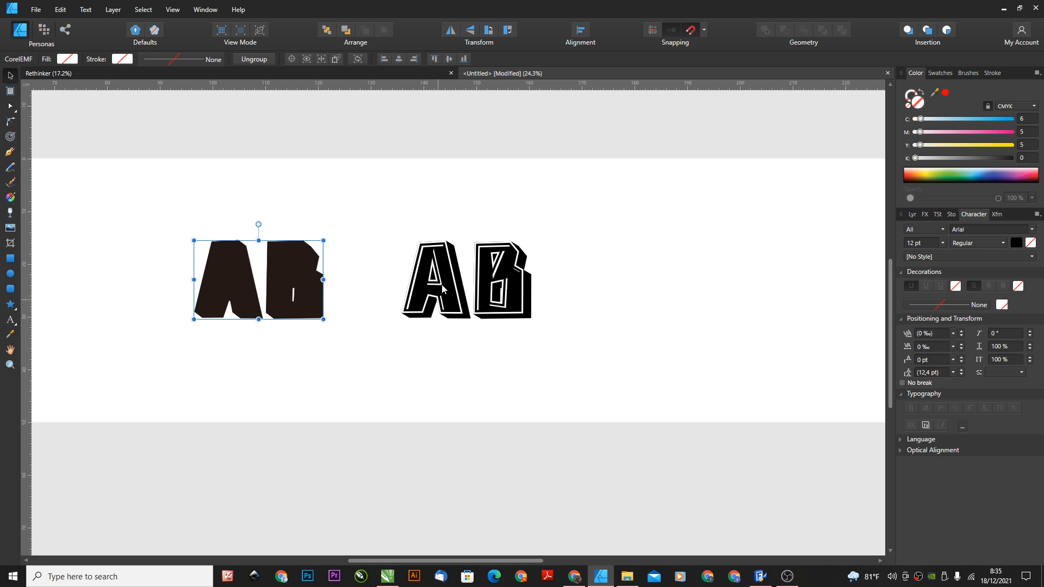
scroll(381, 269, "up", 5)
left_click(328, 209)
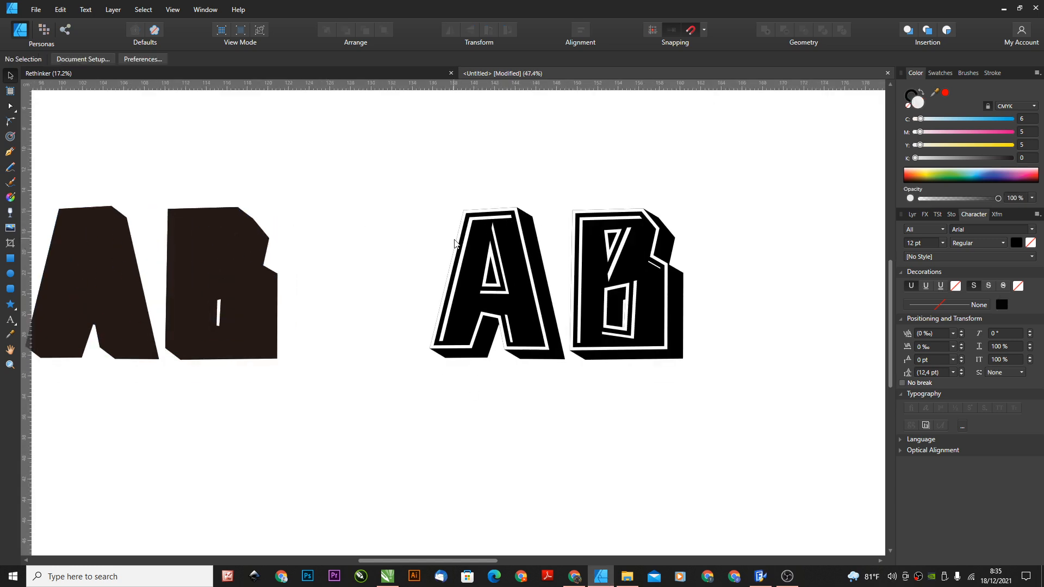
left_click(185, 232)
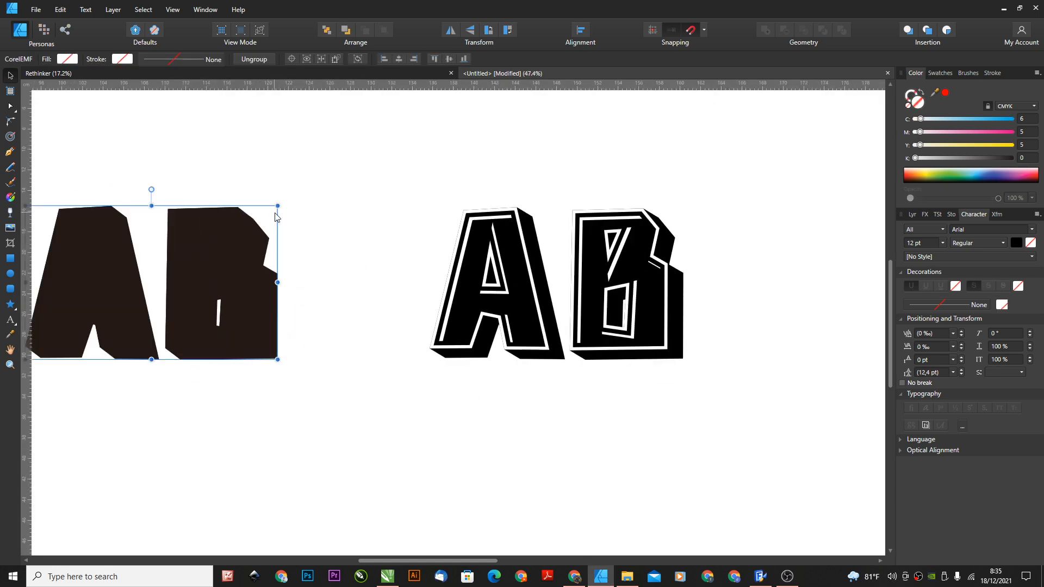
key("ctrl+shift+g")
left_click(376, 239)
scroll(378, 240, "down", 1)
scroll(112, 205, "up", 1)
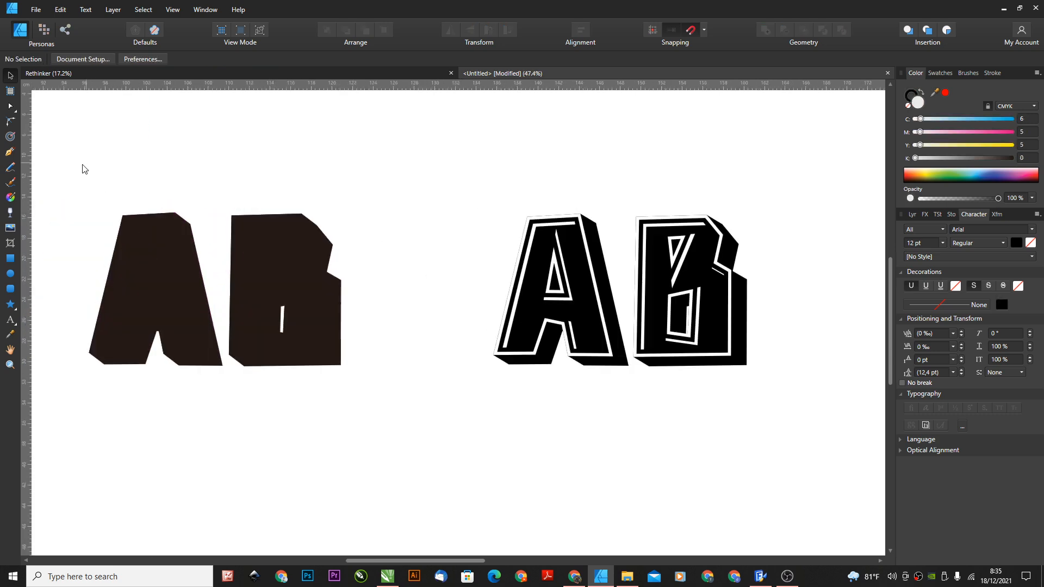
Copy the four dark AB silhouette shapes, switch to FontCreator and open the empty glyph A
left_click_drag(82, 165, 414, 453)
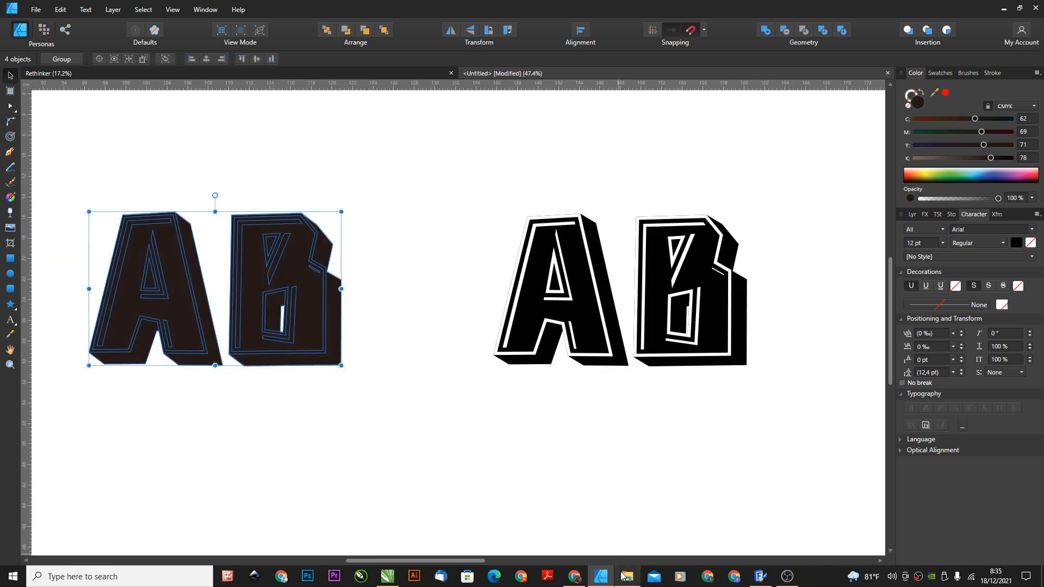
left_click(761, 576)
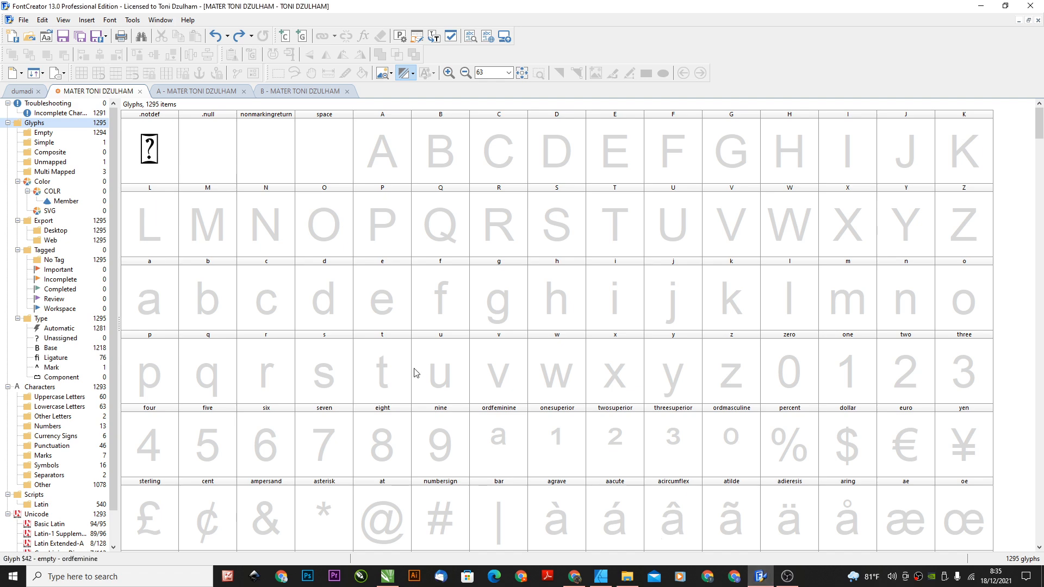
double_click(397, 169)
scroll(356, 264, "down", 4)
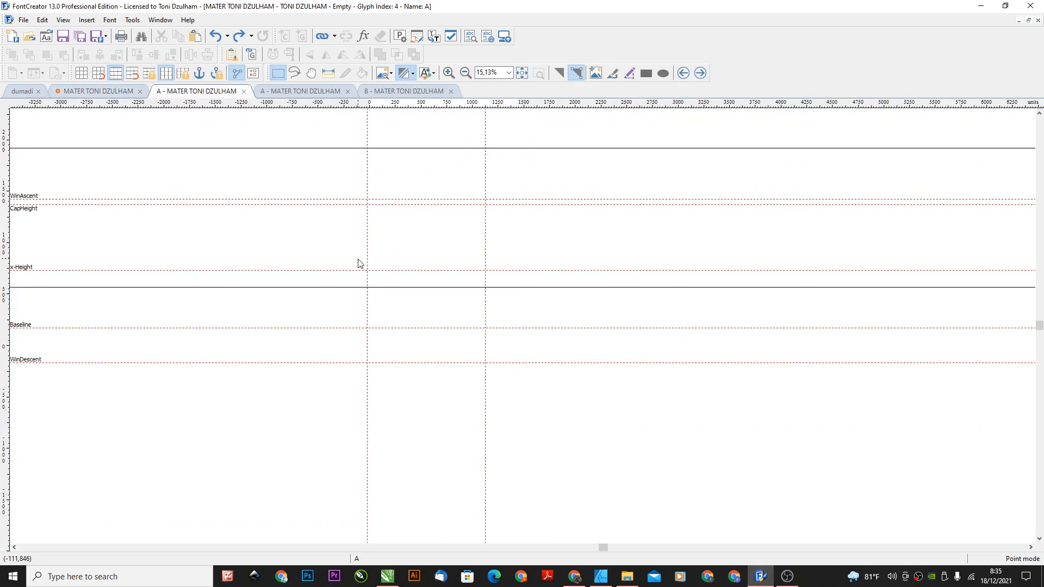
Close the two leftover glyph editors and paste the copied AB shapes into glyph A
left_click(347, 91)
left_click(347, 91)
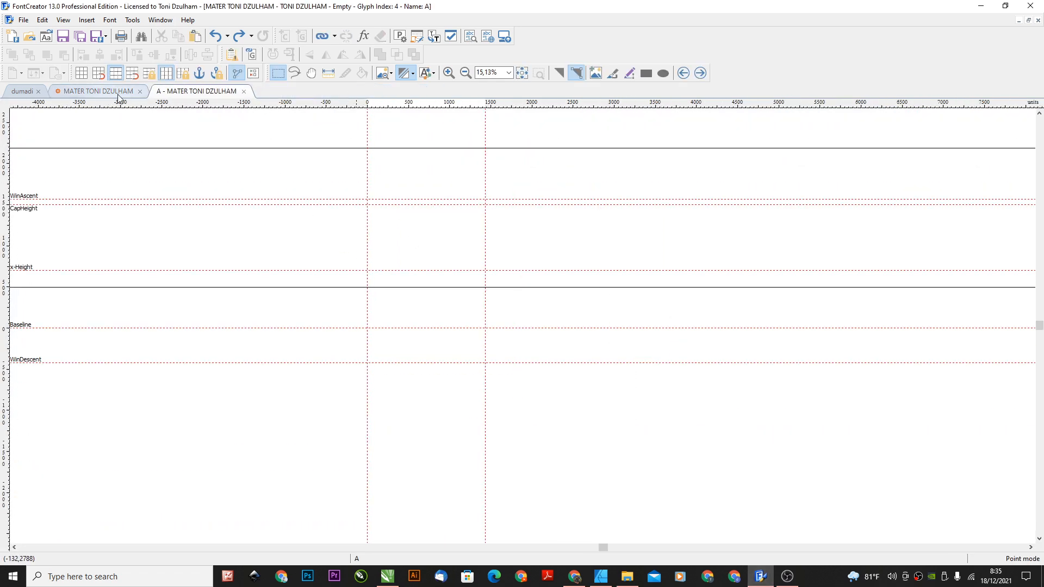
key("ctrl+v")
scroll(465, 337, "down", 1)
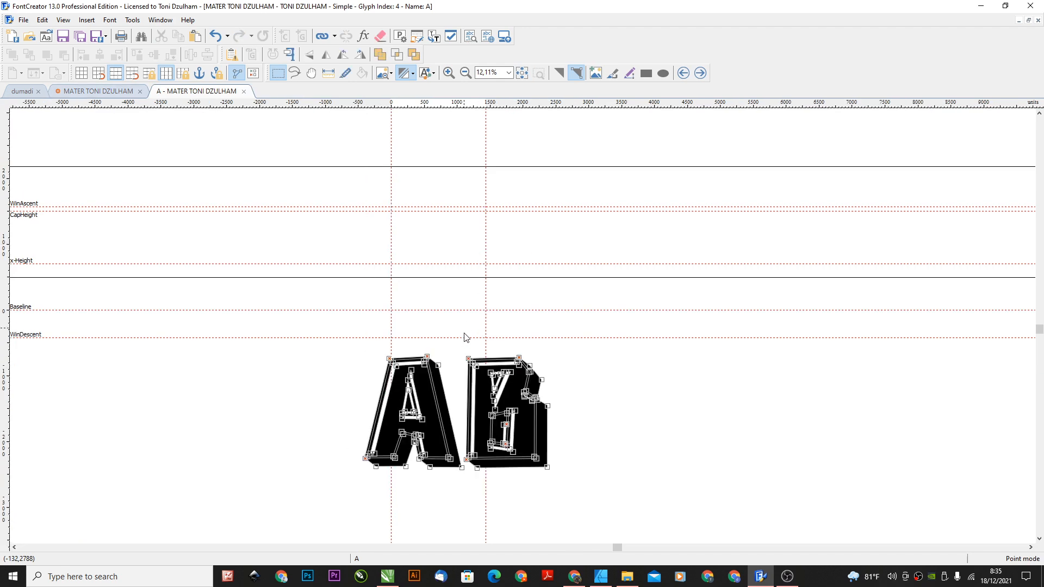
Select all the pasted contours in contour mode and move them so the A's lower-left inner corner meets the baseline and left bearing line
double_click(342, 323)
left_click_drag(334, 320, 671, 540)
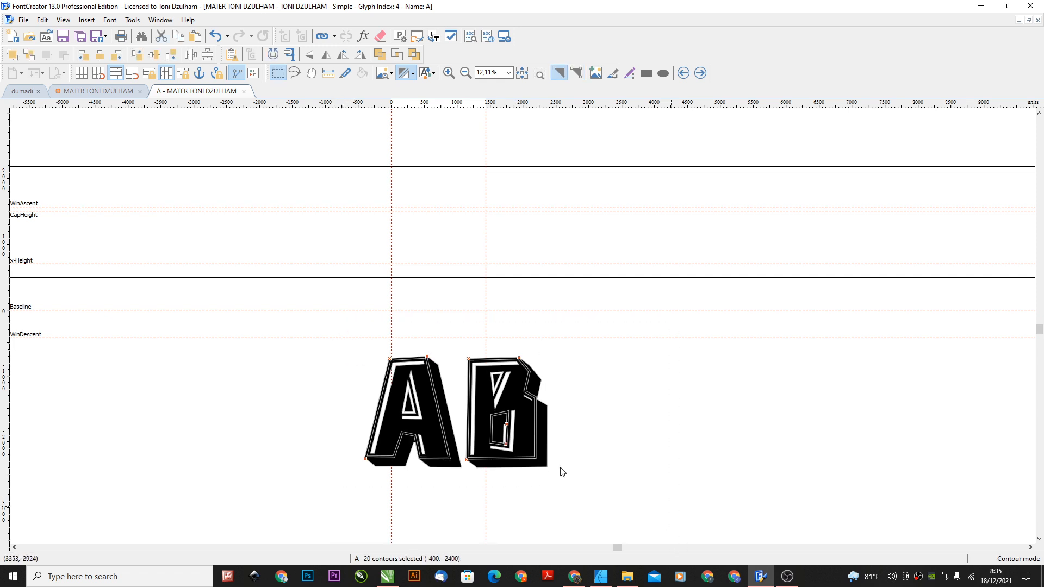
left_click_drag(492, 405, 511, 250)
scroll(432, 224, "up", 3)
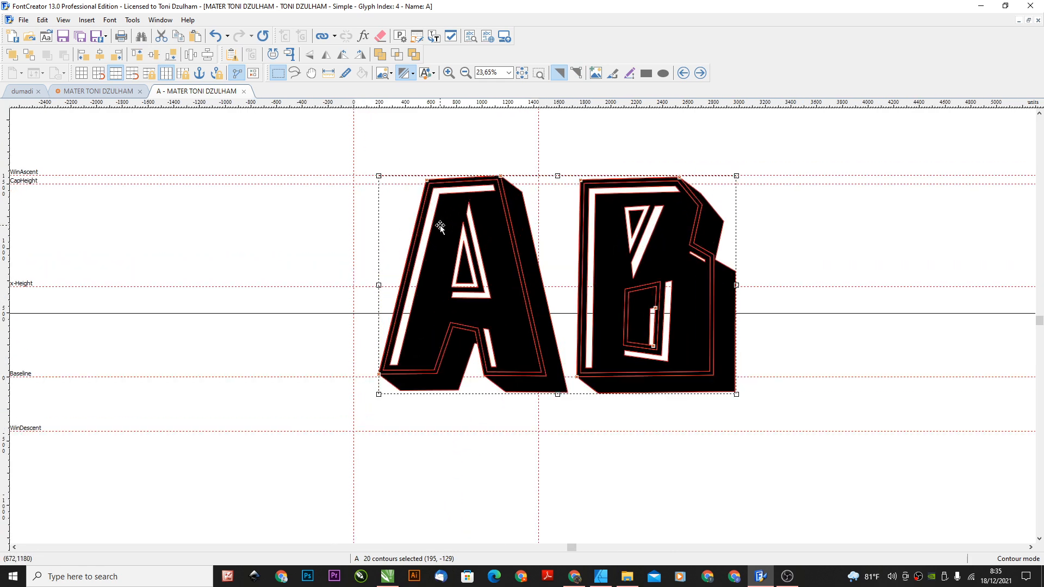
left_click_drag(434, 237, 408, 236)
scroll(353, 375, "up", 6)
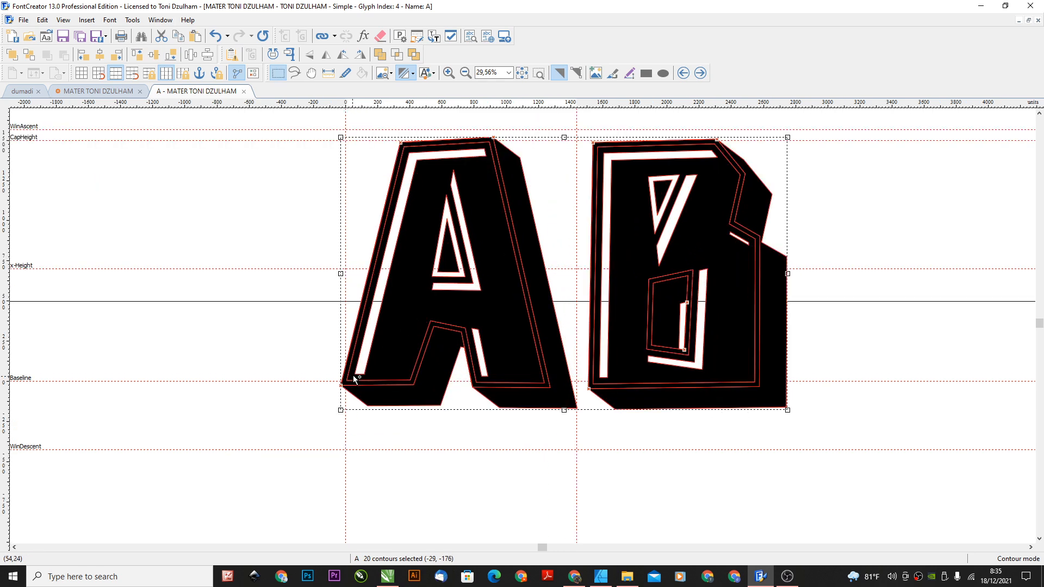
scroll(326, 403, "up", 1)
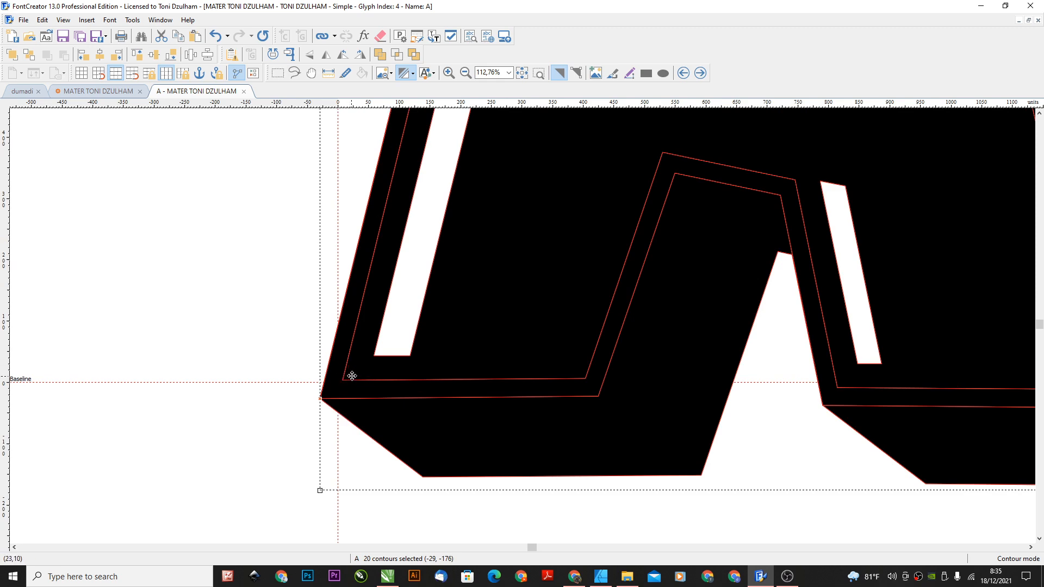
left_click_drag(349, 376, 351, 381)
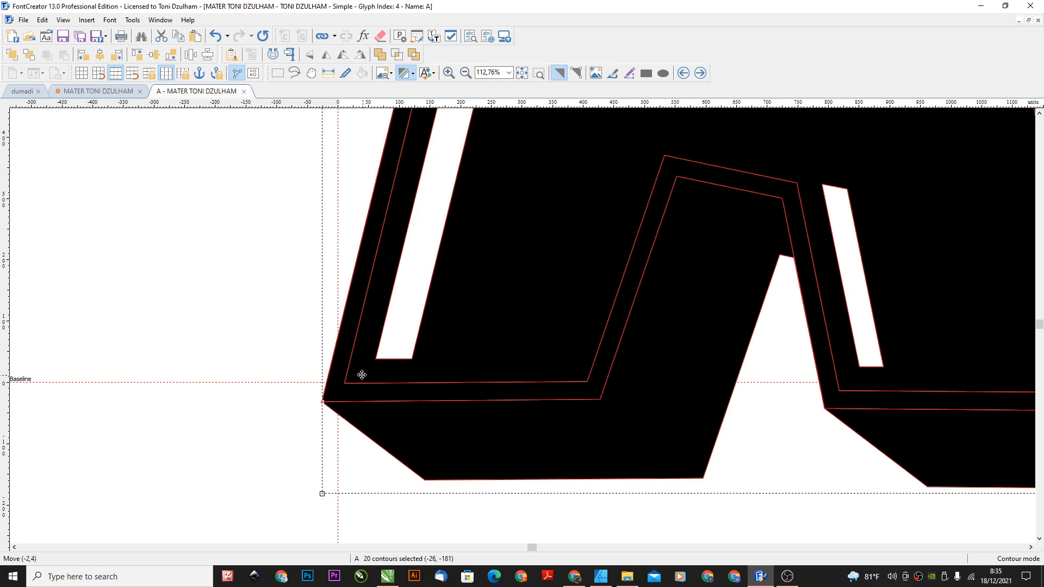
scroll(362, 374, "down", 7)
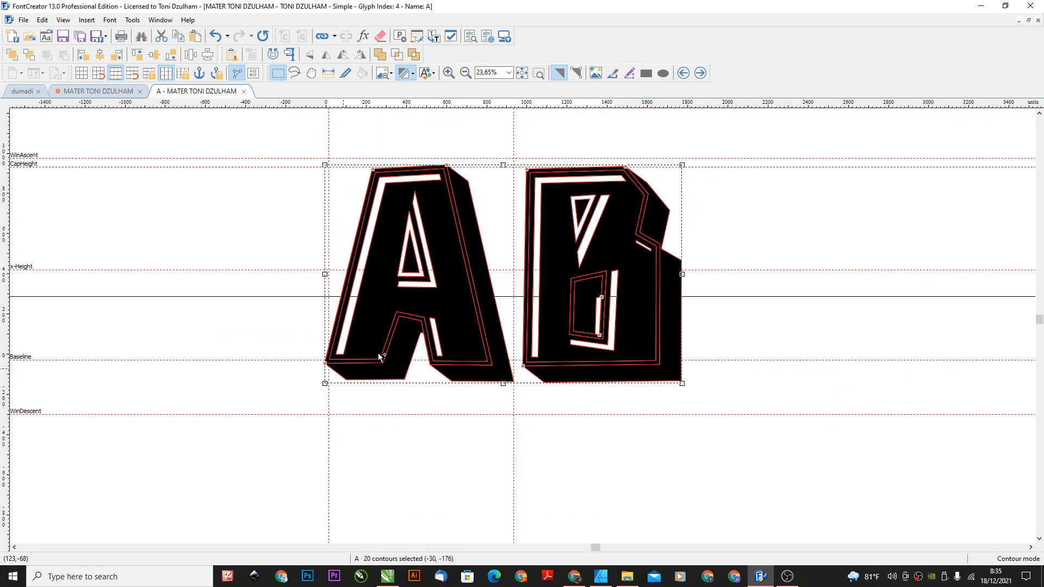
Fit glyph A's right bearing line to the letter's right edge and cut the B contours out of the glyph
scroll(379, 358, "down", 1)
scroll(457, 279, "up", 1)
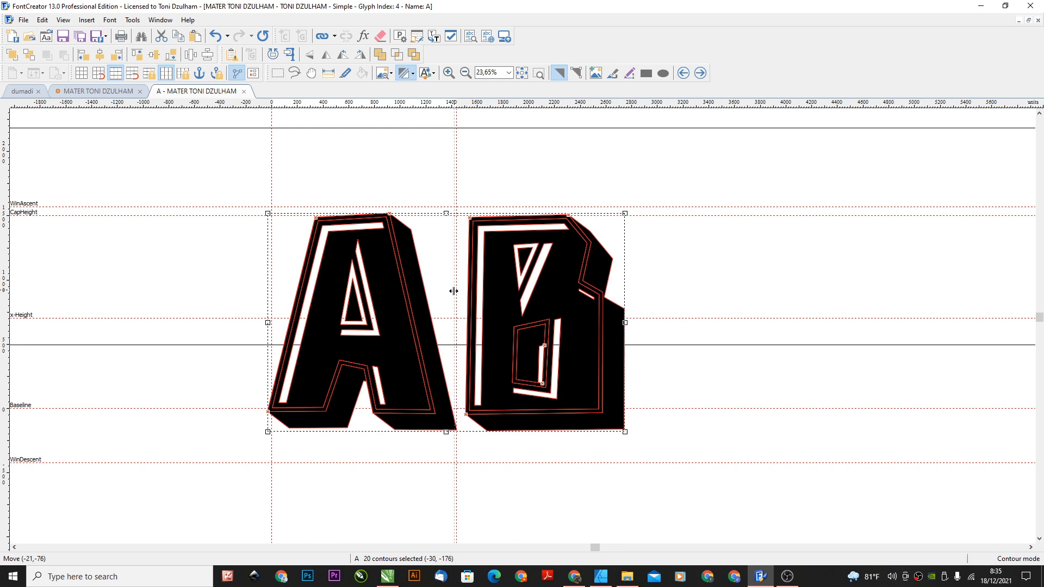
left_click_drag(454, 291, 451, 291)
left_click_drag(689, 167, 440, 514)
key("Delete")
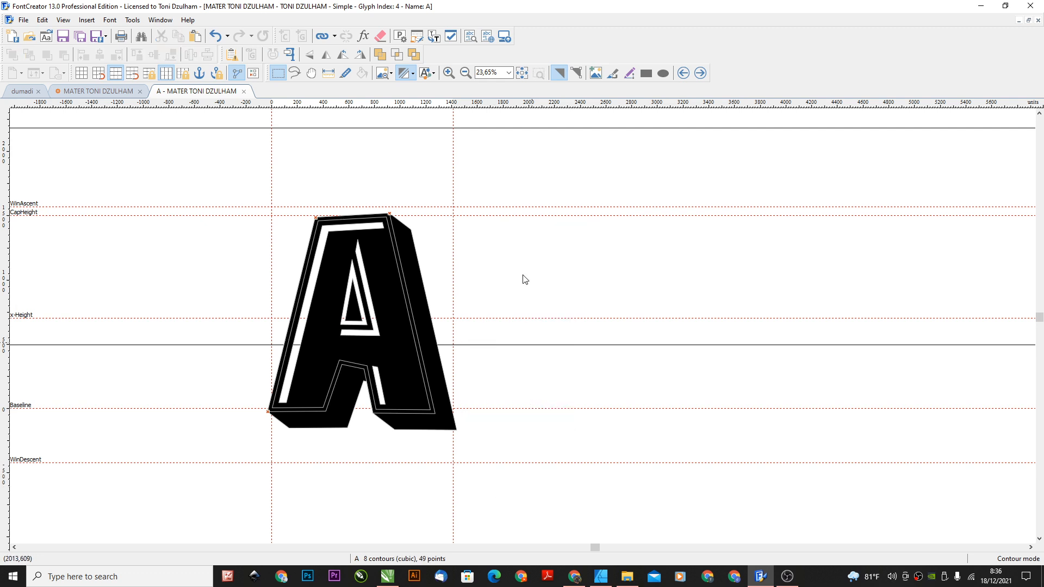
Go to glyph B, paste the cut B contours and move them over to the left bearing line
left_click(703, 75)
key("ctrl+v")
left_click_drag(534, 269, 315, 267)
scroll(272, 269, "up", 2)
scroll(271, 451, "up", 2)
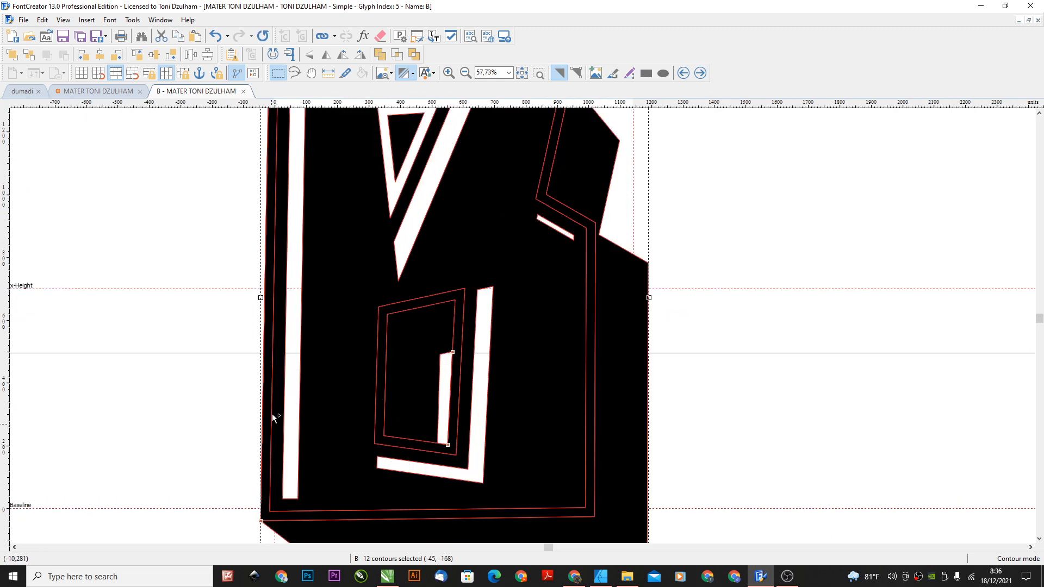
Fine-adjust the B contours so their lower-left corner sits at the baseline and left bearing line
scroll(272, 413, "down", 1)
scroll(285, 490, "up", 3)
mouse_move(283, 497)
left_mouse_down()
mouse_move(316, 467)
mouse_move(297, 486)
left_mouse_up()
scroll(297, 486, "down", 5)
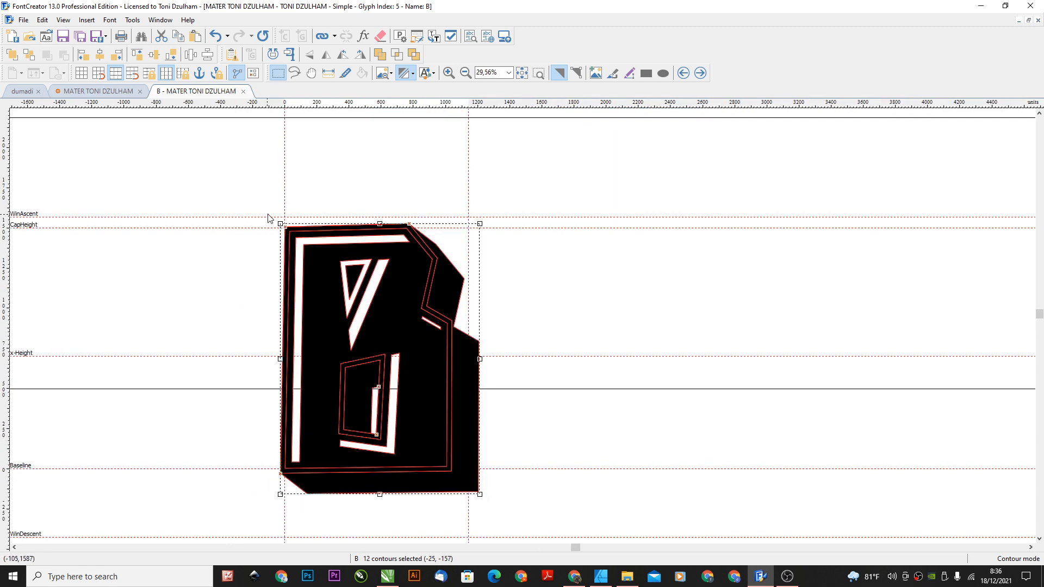
scroll(268, 218, "up", 1)
left_click_drag(252, 181, 571, 532)
scroll(538, 380, "down", 1)
left_click_drag(577, 135, 261, 517)
key("Left")
left_click(595, 229)
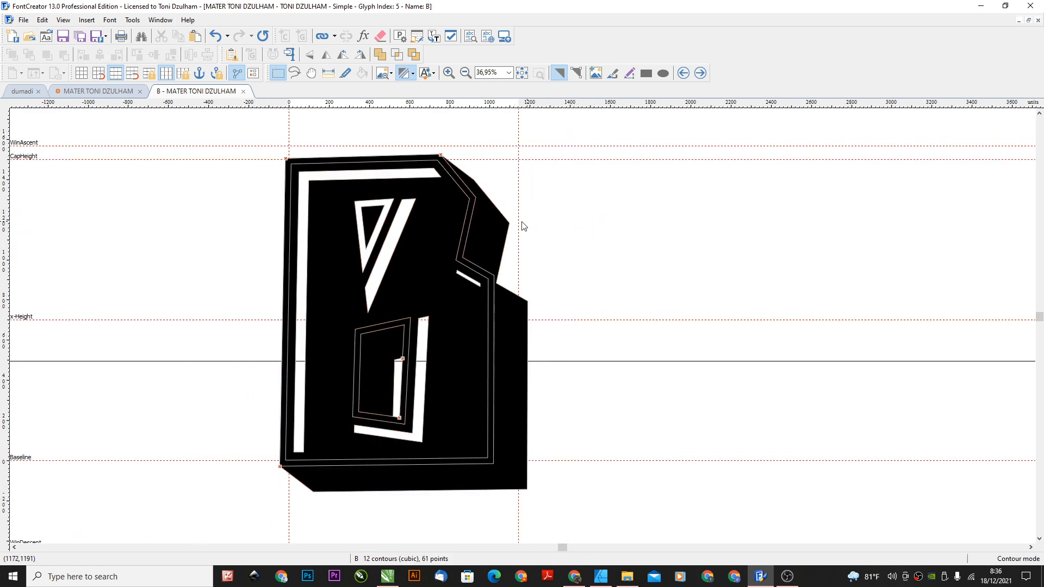
Shift the right bearing lines of glyphs B and A slightly inward, giving A an advance width of about 1380
left_click_drag(520, 223, 516, 232)
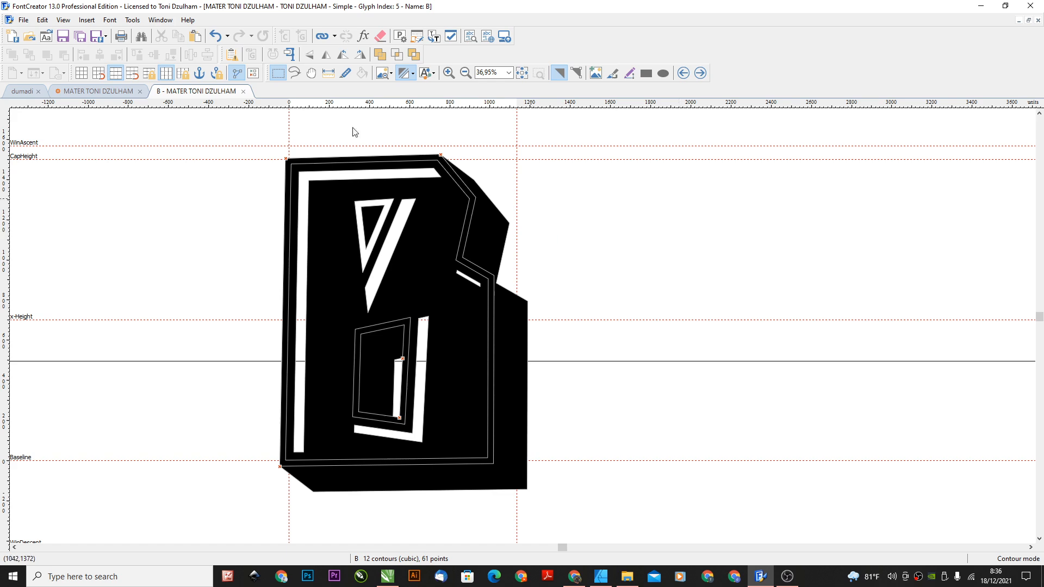
left_click(244, 92)
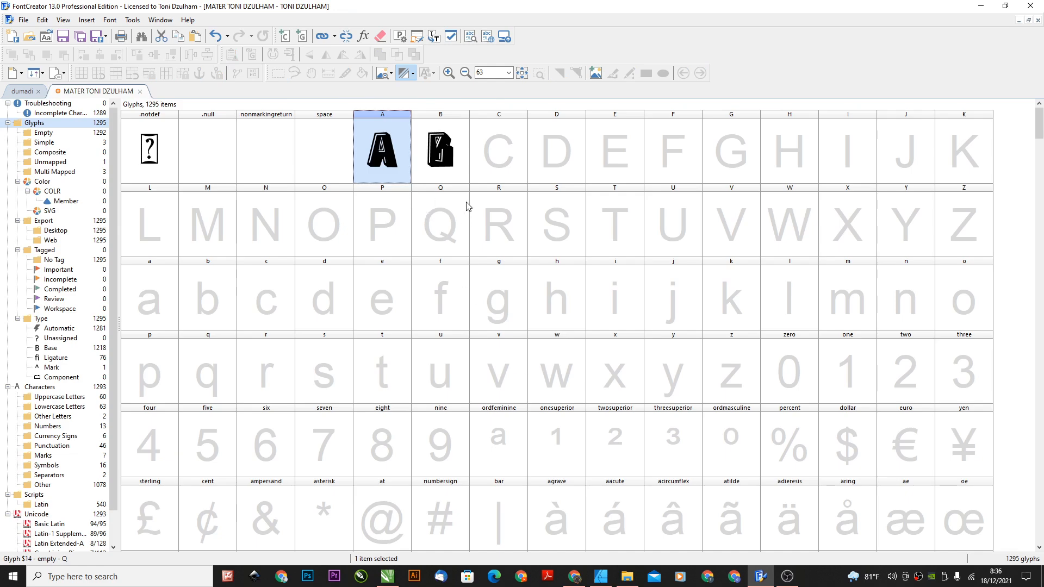
double_click(387, 161)
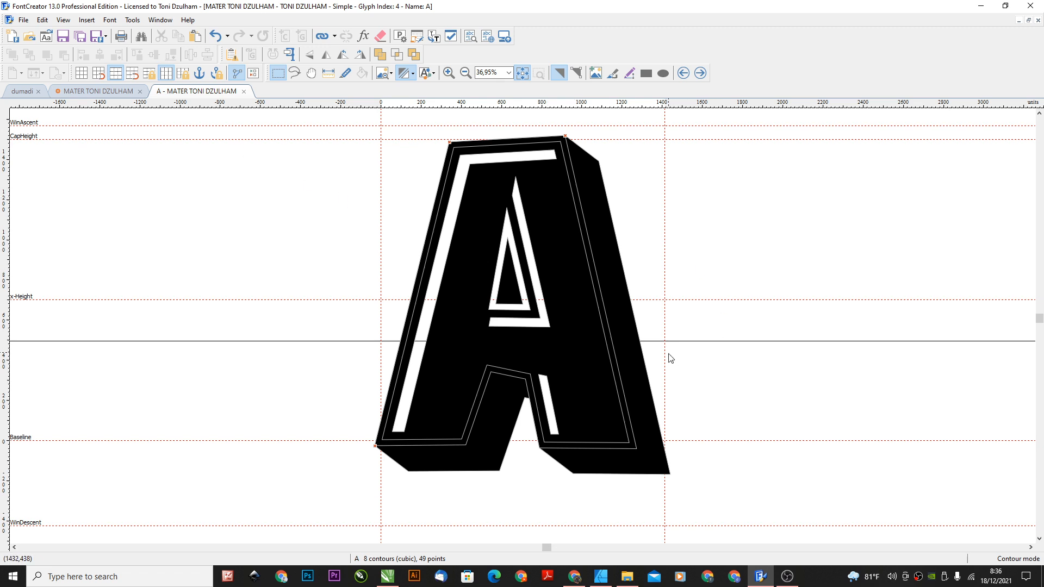
left_click_drag(664, 362, 658, 374)
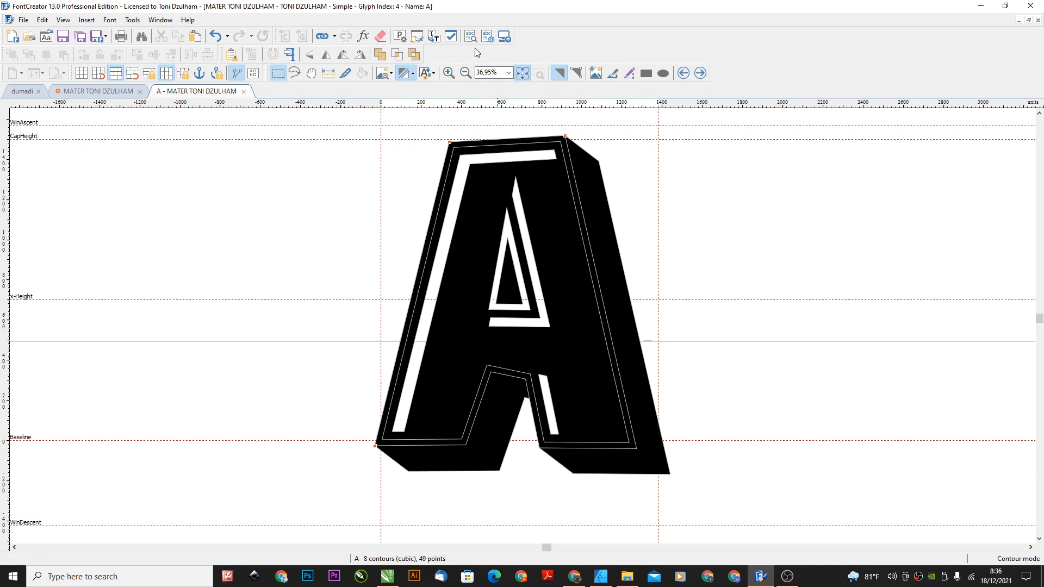
Preview the word ABANG in OpenType Designer, leave it without applying changes and close glyph A's editor
left_click(417, 37)
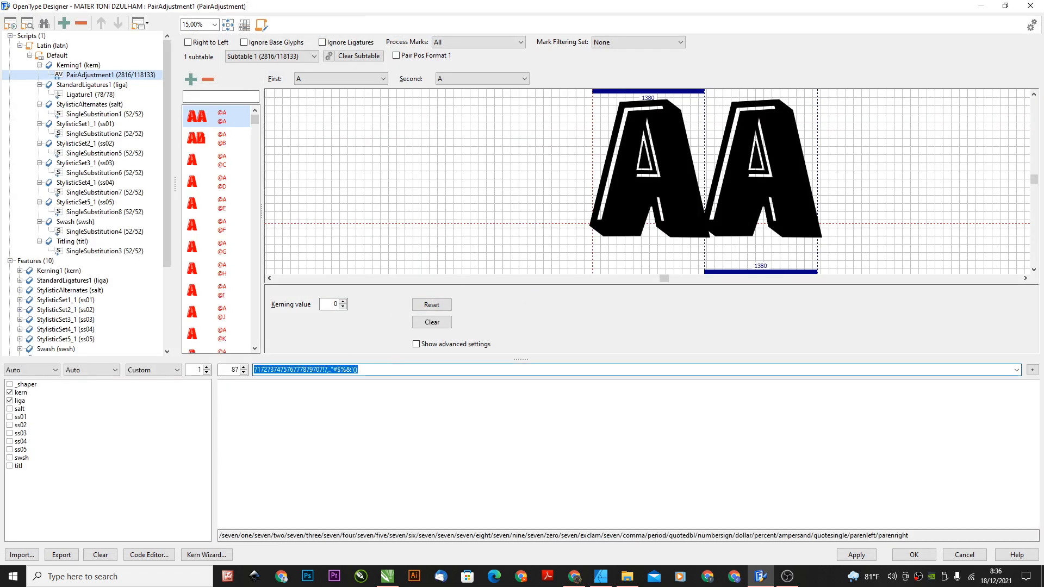
type("a")
type("ABANG")
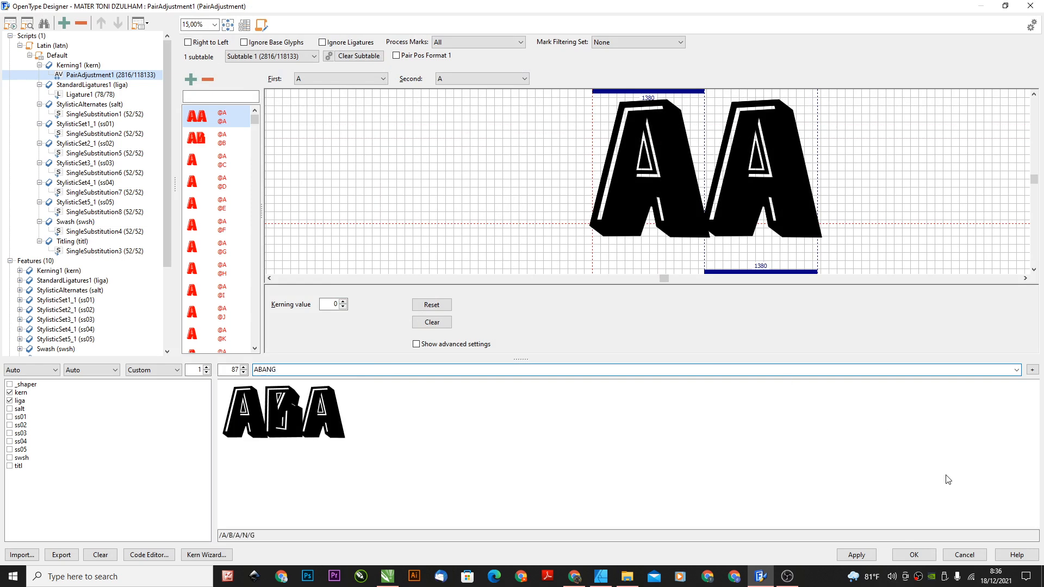
left_click(973, 555)
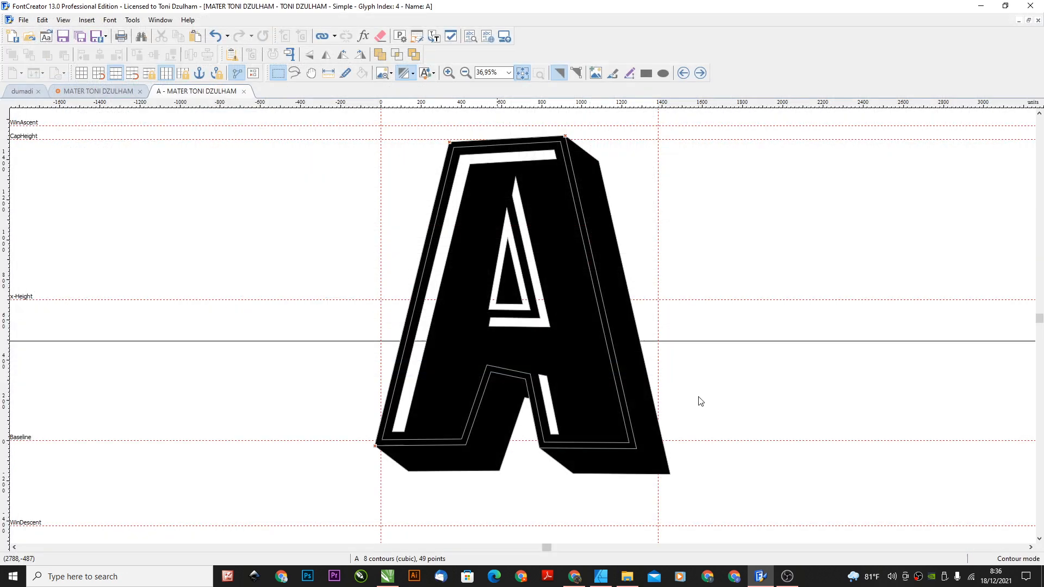
left_click(244, 91)
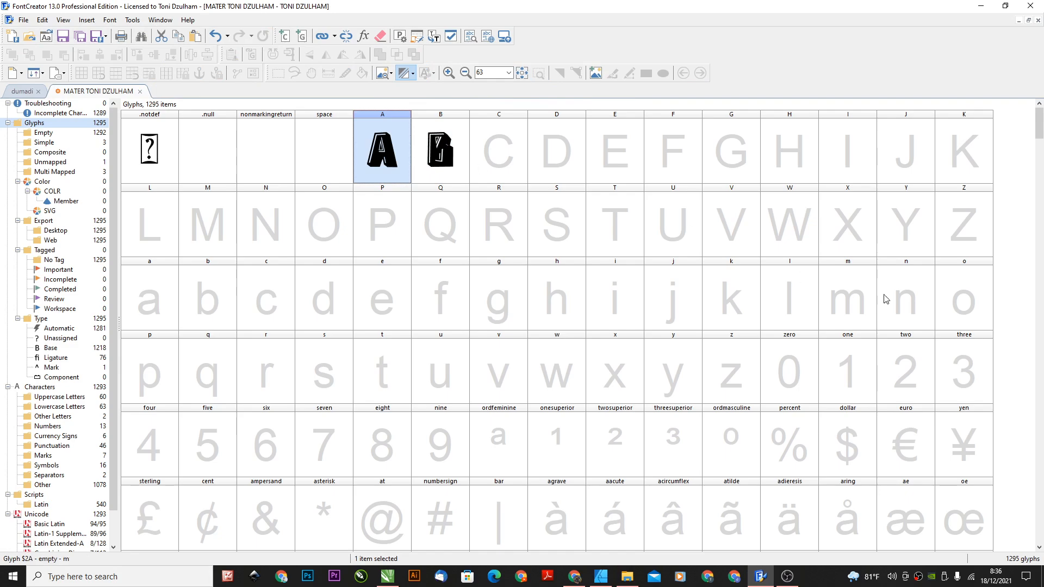
Paste the A glyph into the empty glyph V and select the pasted component
double_click(749, 238)
key("ctrl+v")
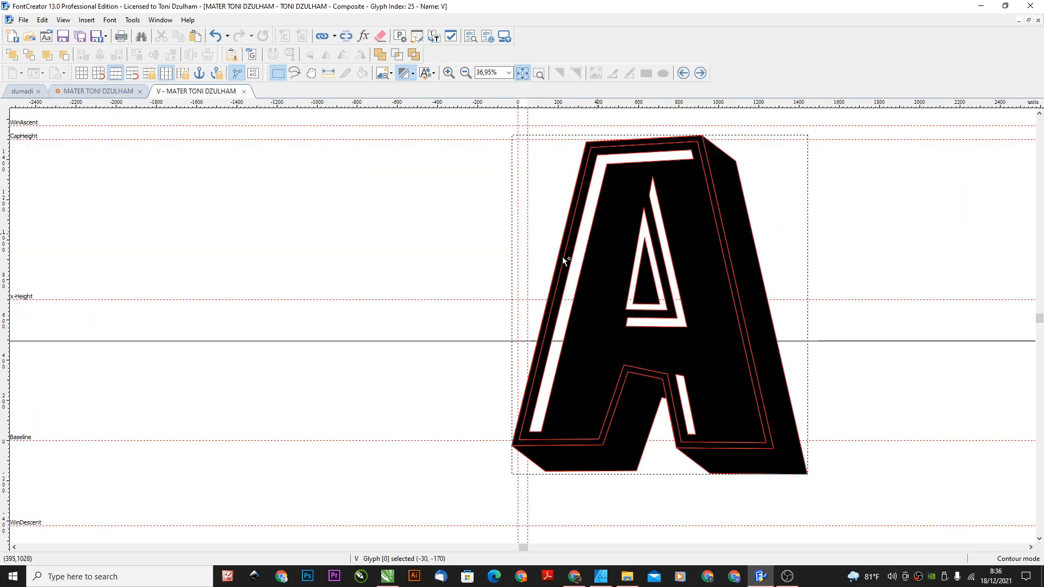
scroll(524, 254, "down", 1)
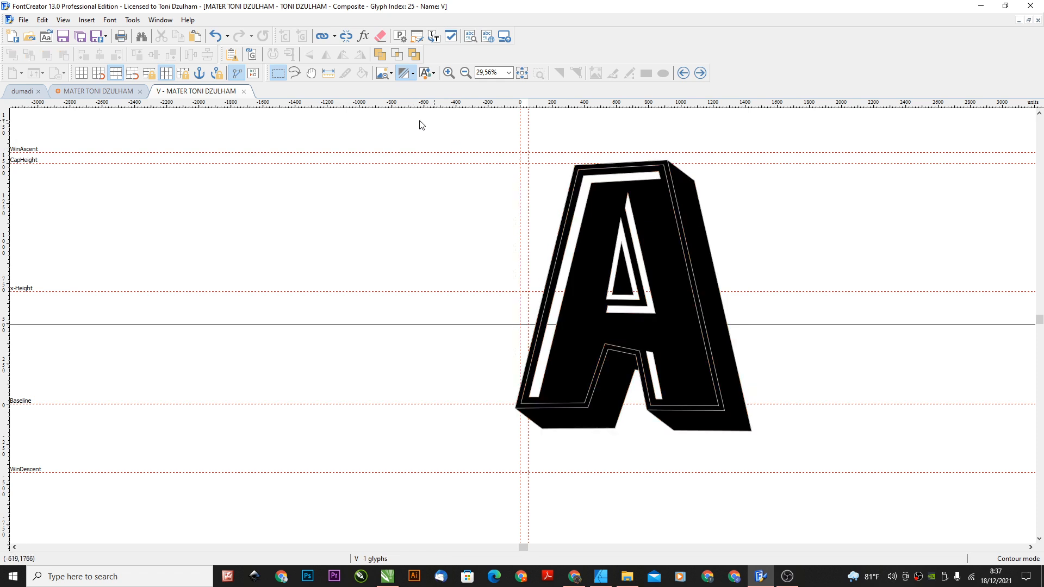
left_click_drag(419, 121, 844, 496)
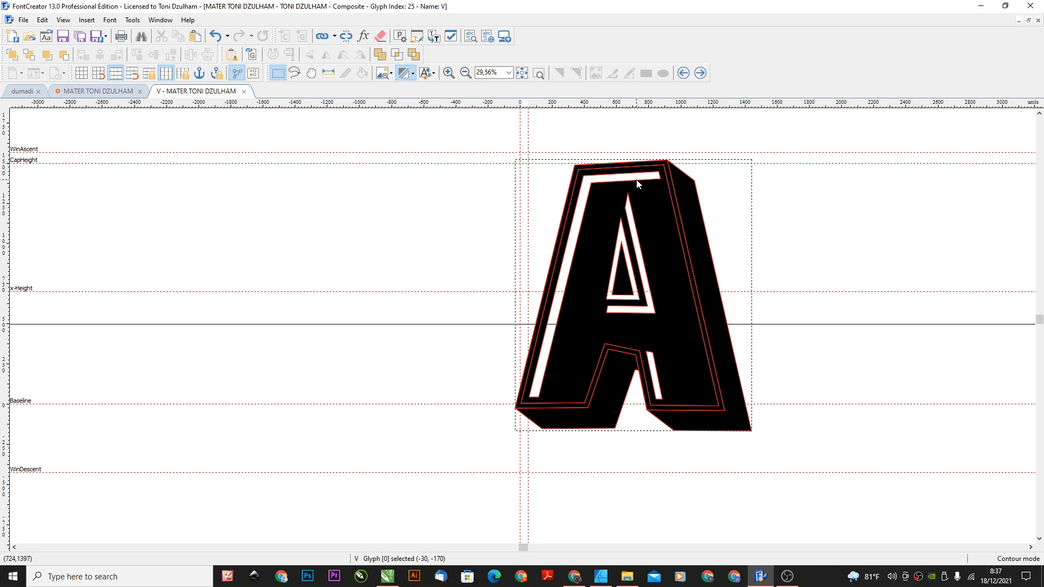
Switch to Affinity Designer and flip the dark AB silhouette shapes both vertically and horizontally
left_click(599, 578)
left_click(600, 577)
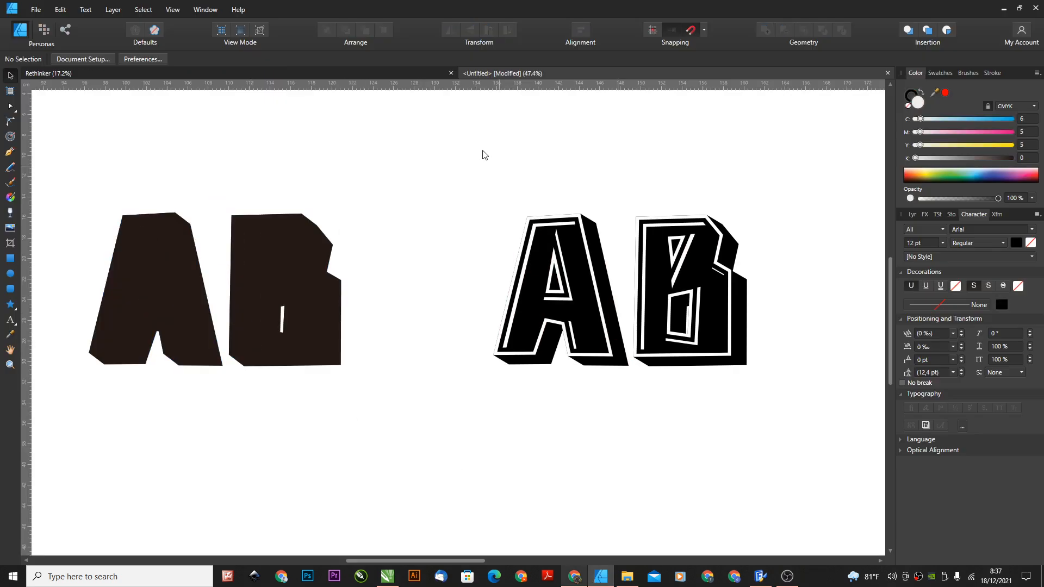
left_click_drag(452, 173, 636, 450)
left_click_drag(70, 175, 435, 399)
left_click(470, 30)
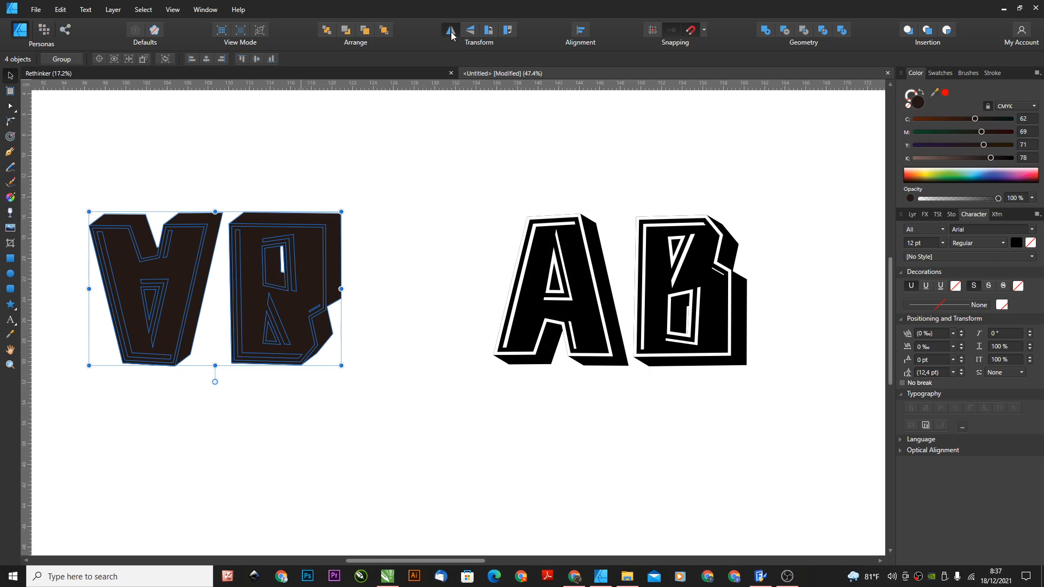
left_click(451, 30)
left_click(405, 192)
scroll(224, 247, "up", 1)
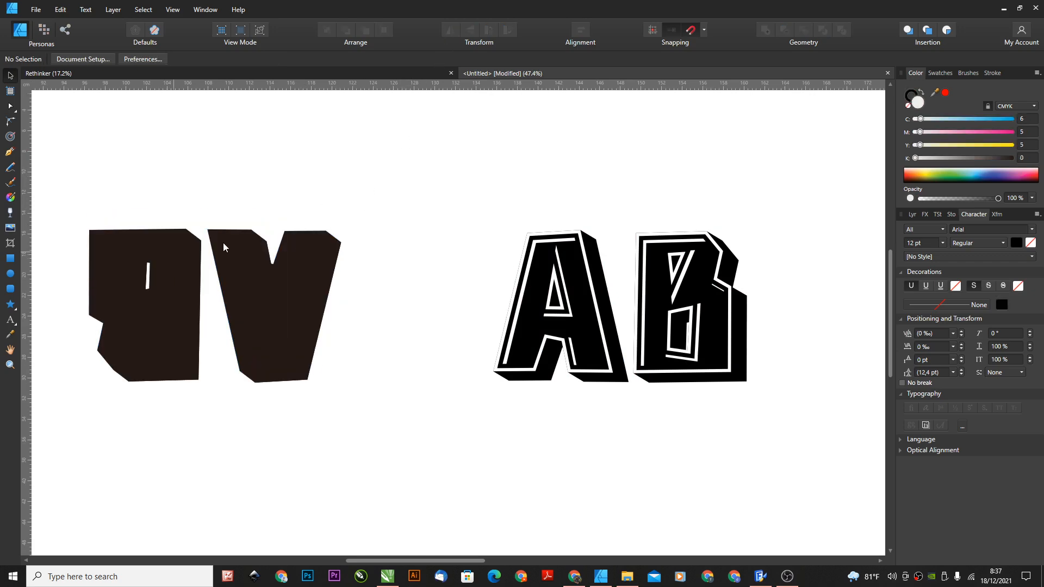
left_click(224, 239)
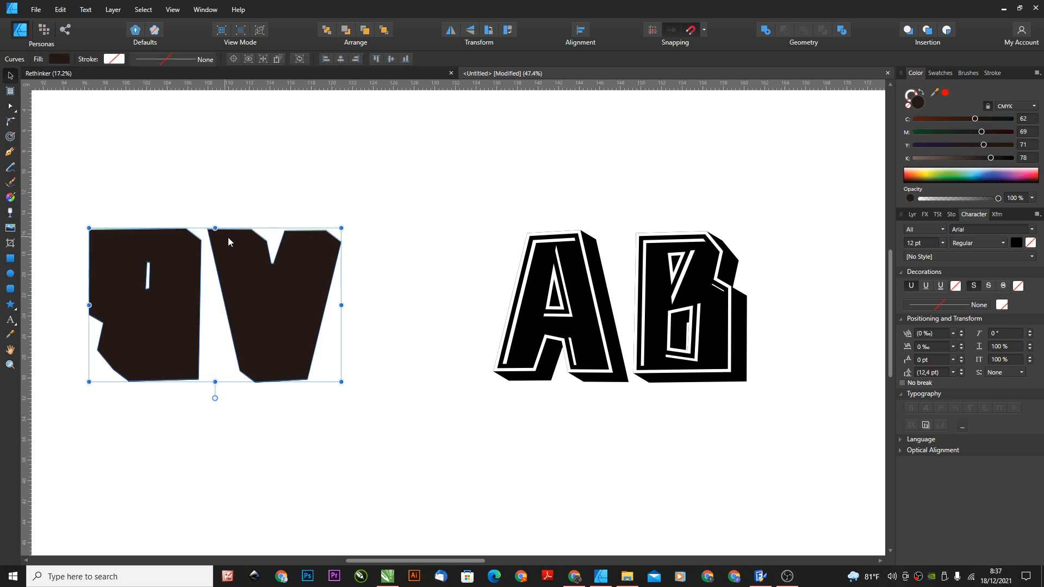
left_click(226, 218)
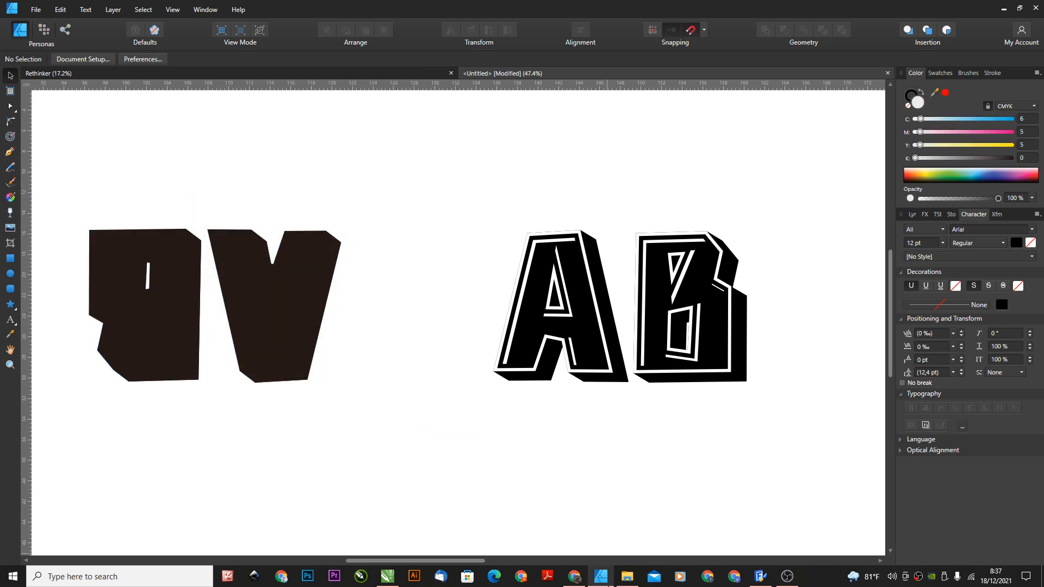
Switch to CorelDRAW and place a copy of the plain dark letter A beside the dark AB silhouettes
left_click(603, 580)
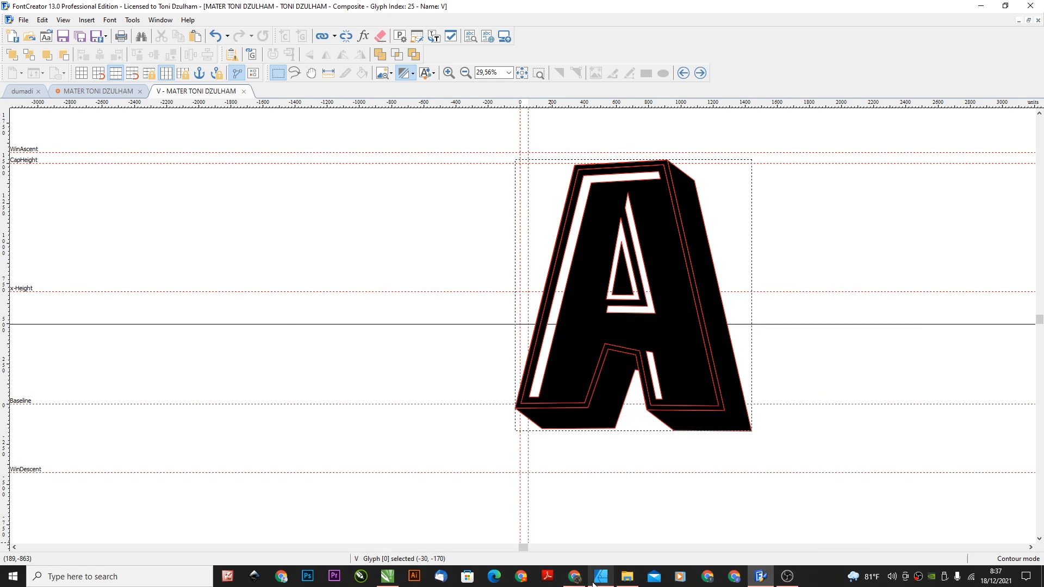
left_click(388, 576)
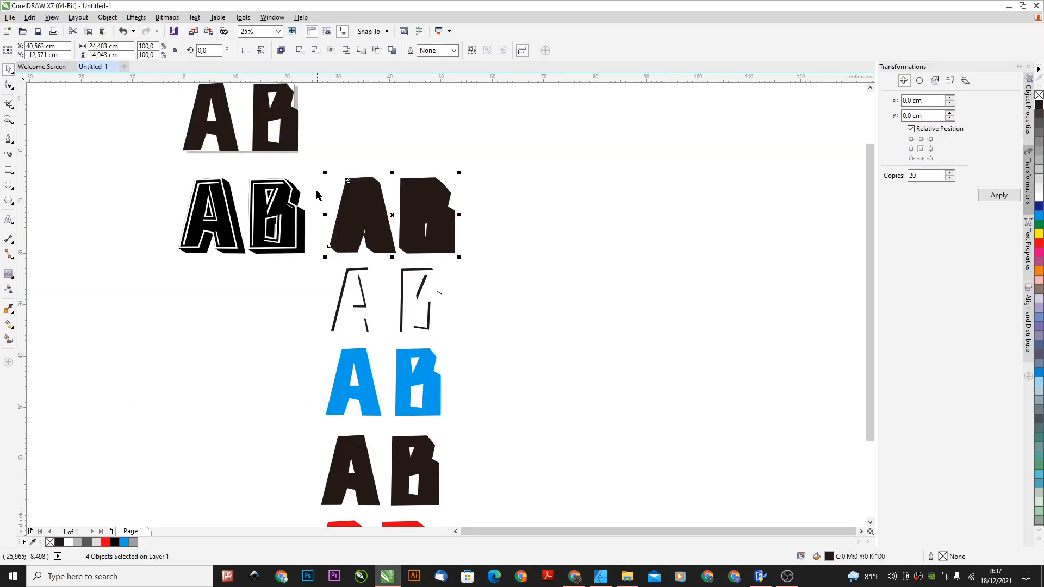
left_click(265, 165)
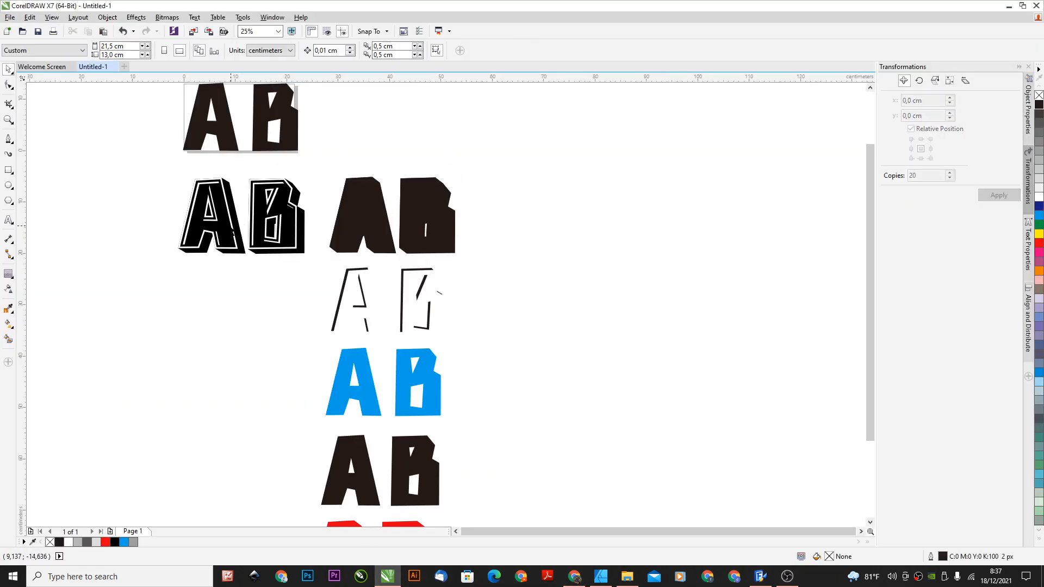
left_click_drag(218, 136, 541, 249)
left_click(532, 247)
scroll(468, 214, "up", 1)
scroll(313, 256, "up", 1)
scroll(292, 228, "down", 1)
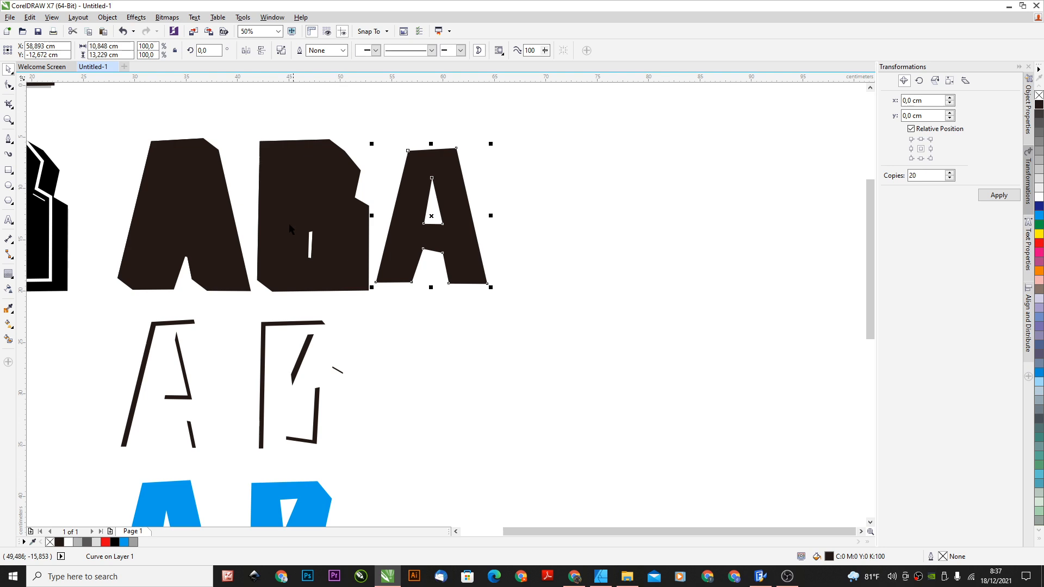
Fill the AB face layer on top of the dark silhouettes with white
left_click(292, 218)
left_click(1039, 195)
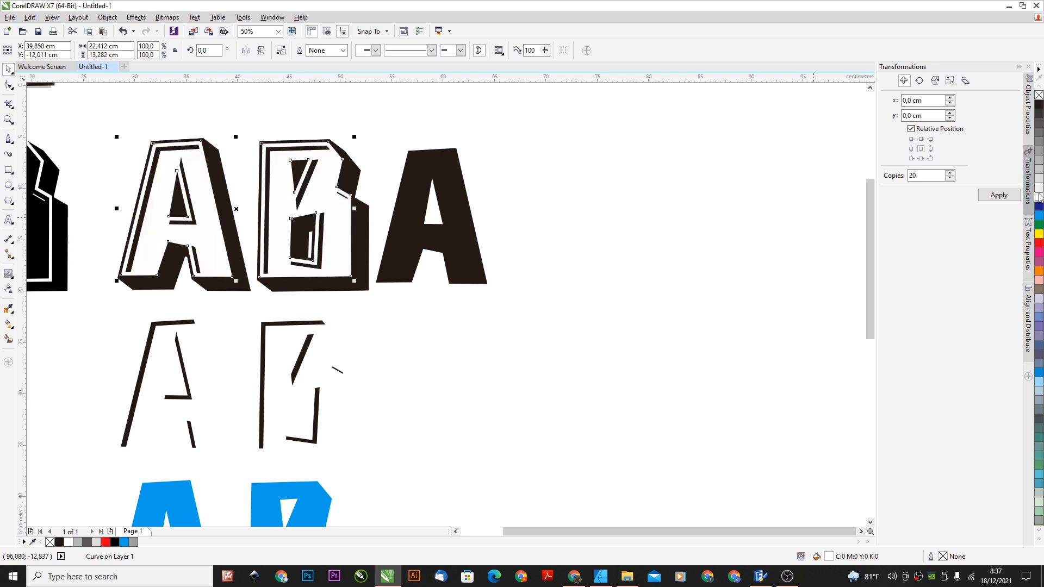
Turn the copied A upside down and shift it slightly left toward the B
left_click(520, 244)
scroll(373, 247, "up", 1)
left_click_drag(415, 257, 414, 240)
left_click(261, 50)
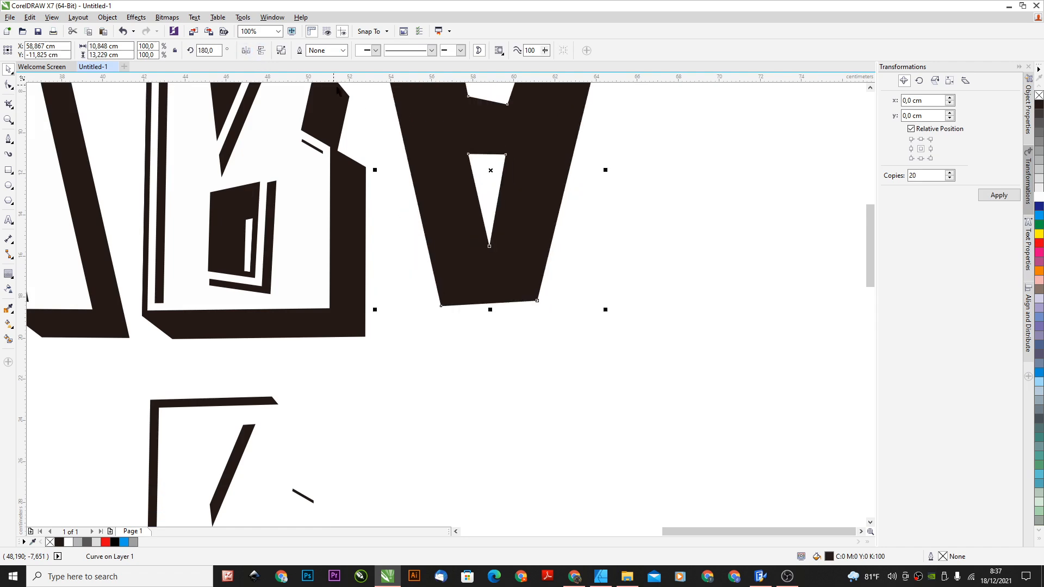
key("Escape")
scroll(355, 319, "down", 1)
scroll(401, 312, "up", 1)
left_click_drag(413, 301, 401, 301)
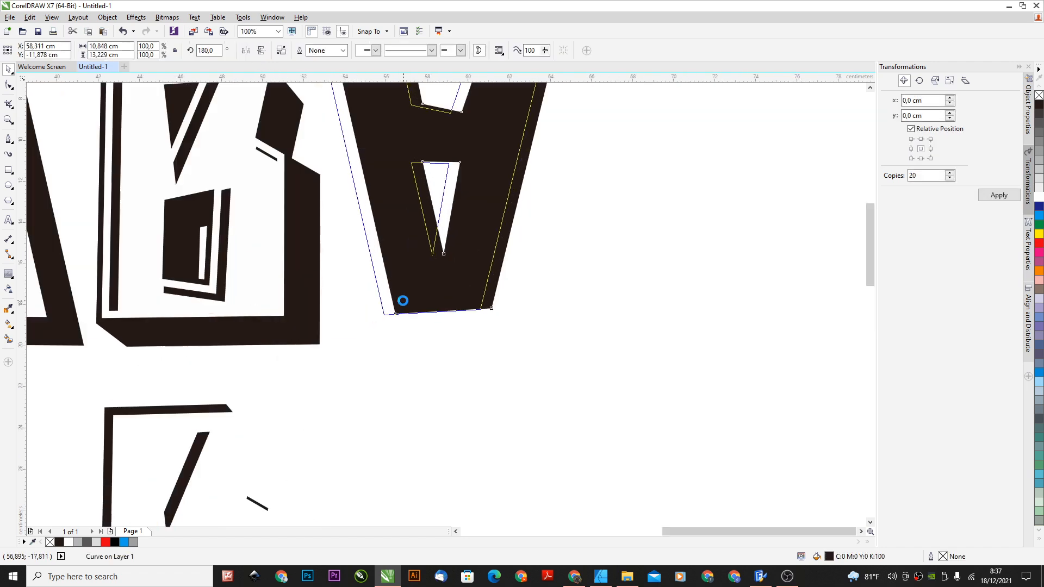
Draw a closed four-sided shape about 1.1 by 5.7 cm across the crossbar of the inverted A
scroll(400, 302, "down", 1)
scroll(407, 236, "up", 2)
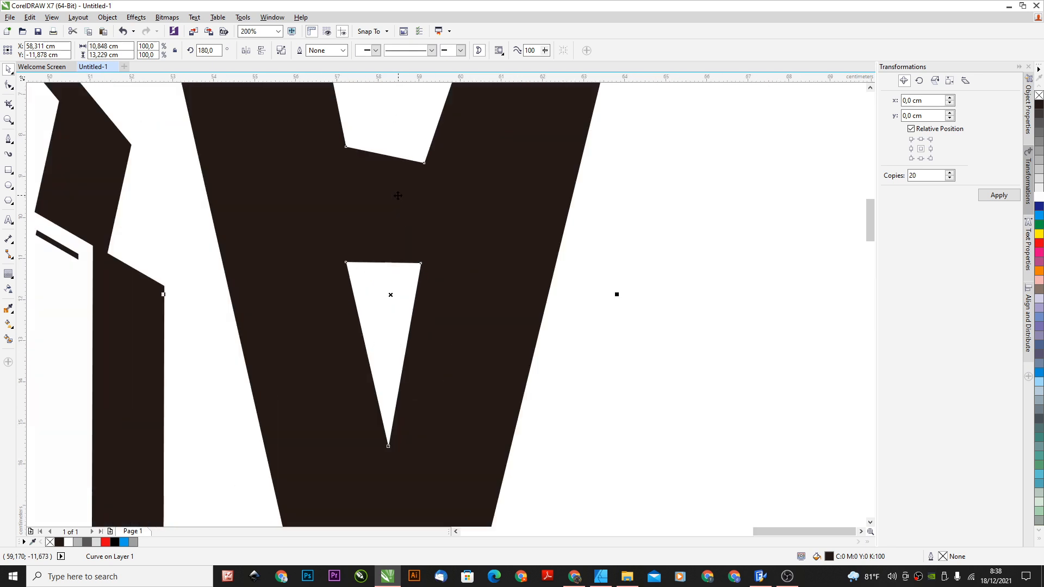
left_click(8, 139)
left_click(352, 106)
left_click(374, 328)
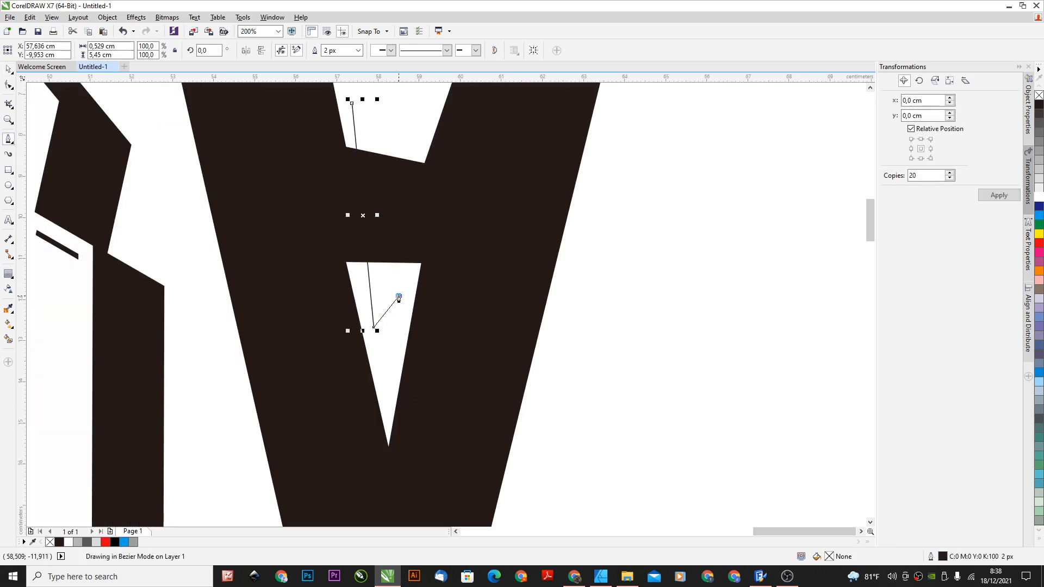
left_click(398, 296)
left_click(392, 93)
left_click(352, 105)
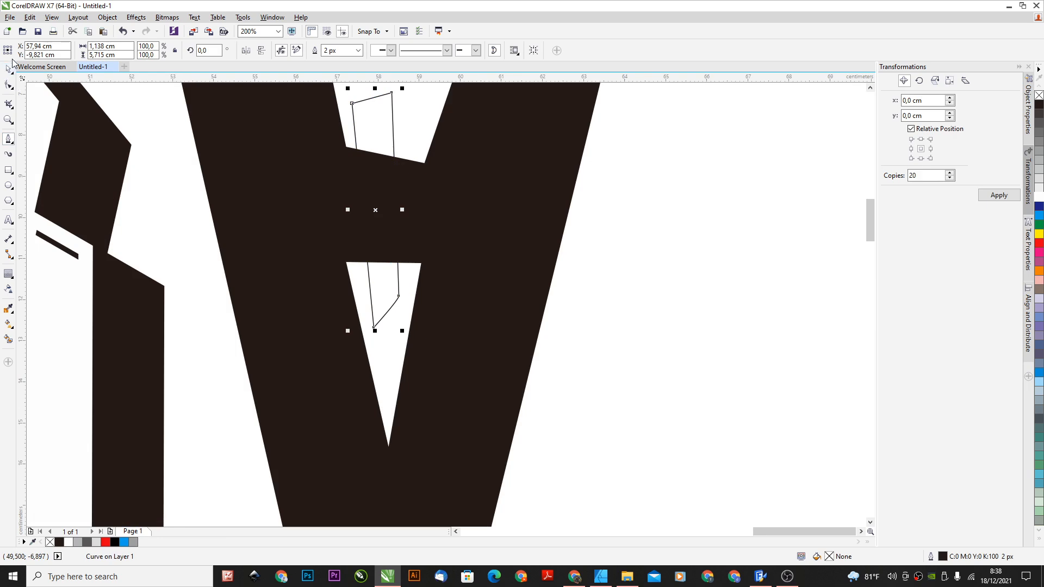
Subtract the four-sided shape from the inverted A to cut a gap through its crossbar
left_click(9, 69)
key("ctrl+a")
left_click(377, 51)
scroll(375, 272, "down", 2)
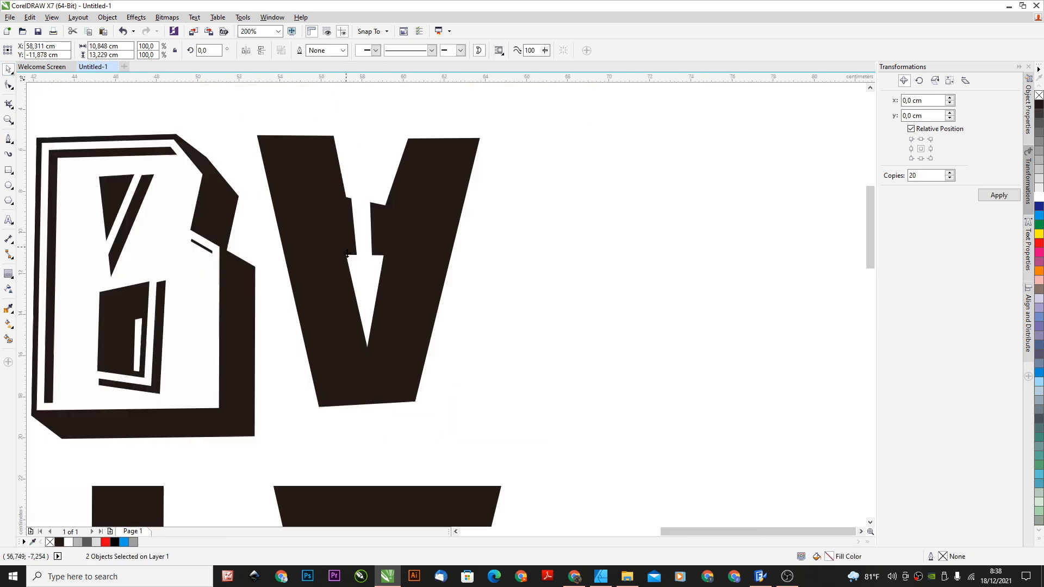
Delete the leftover crossbar nodes and straighten the inner edges to form a clean V
key("F10")
left_click_drag(338, 213, 377, 266)
key("Delete")
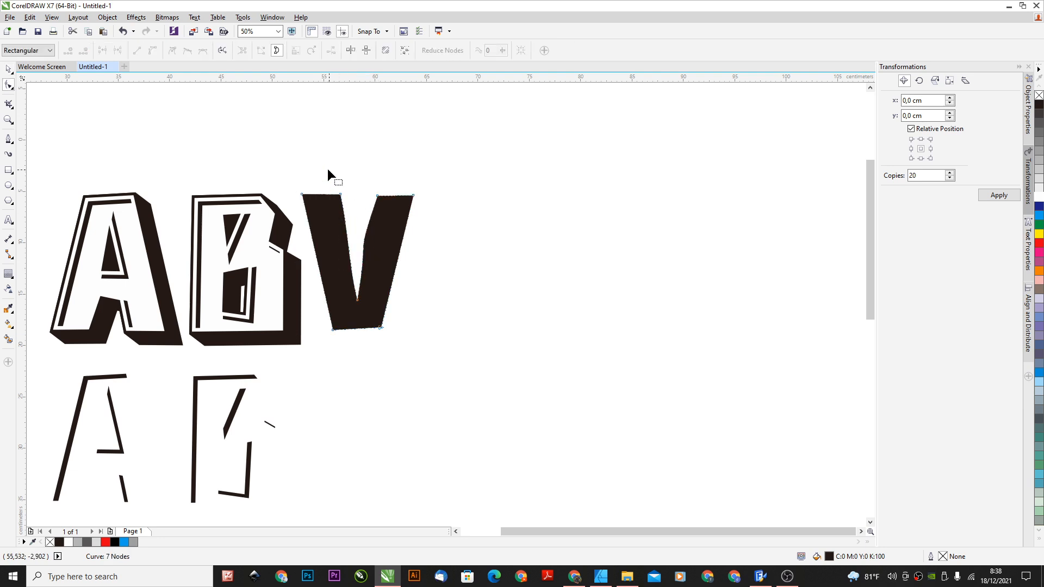
left_click(137, 51)
left_click(321, 256)
key("space")
Move the V slightly down and place a horizontal guideline along its upper edge
scroll(328, 228, "up", 1)
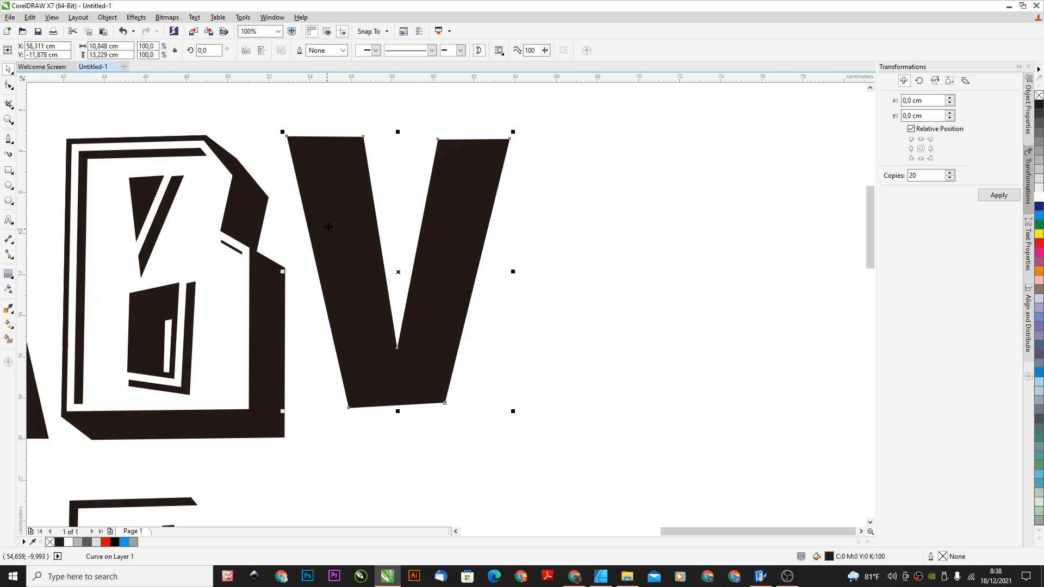
scroll(166, 136, "up", 1)
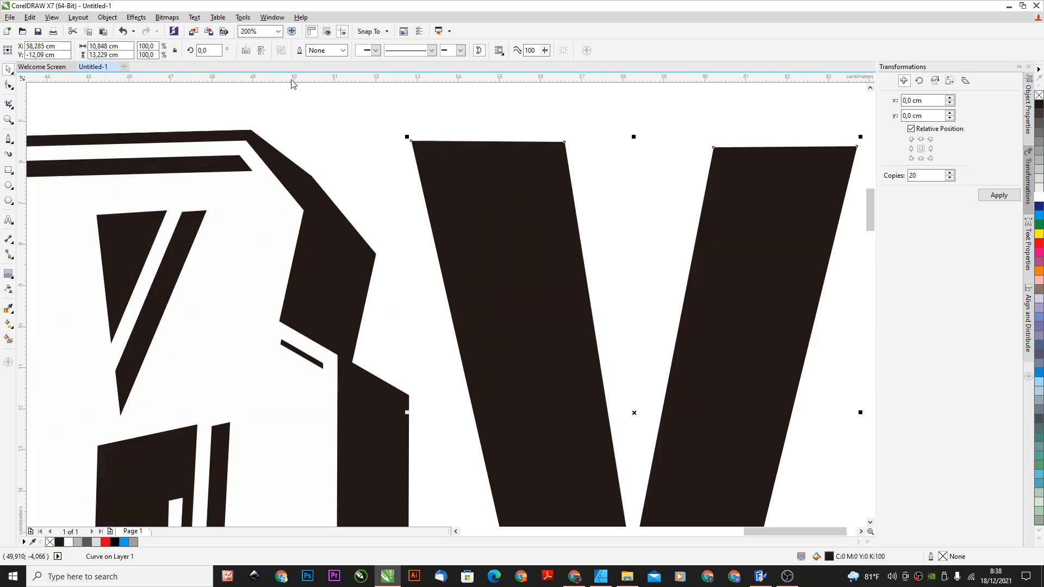
scroll(298, 163, "down", 1)
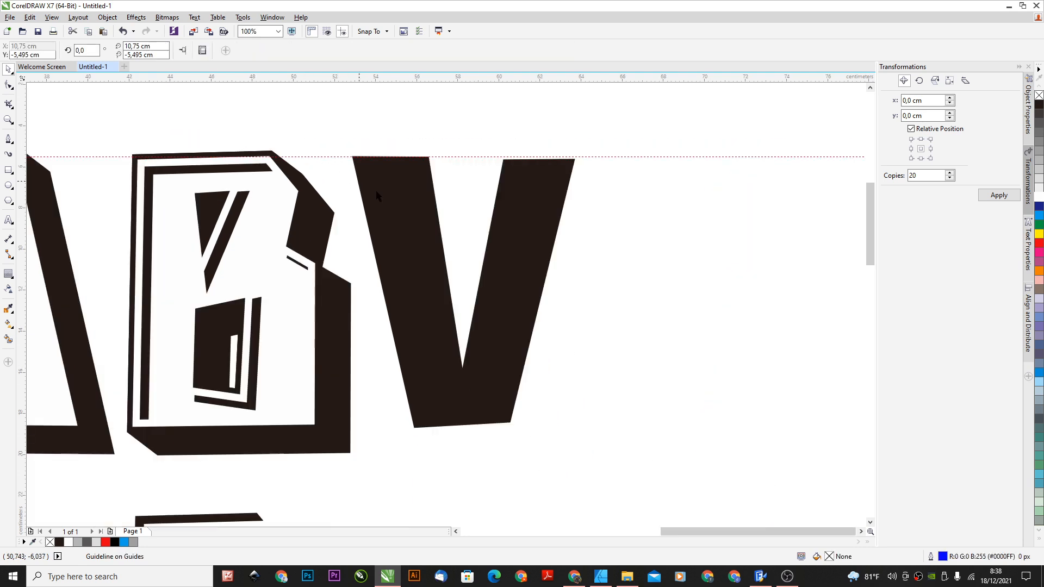
Add a one-step inside contour with a 0.482 cm offset to the V and break it apart
left_click(9, 273)
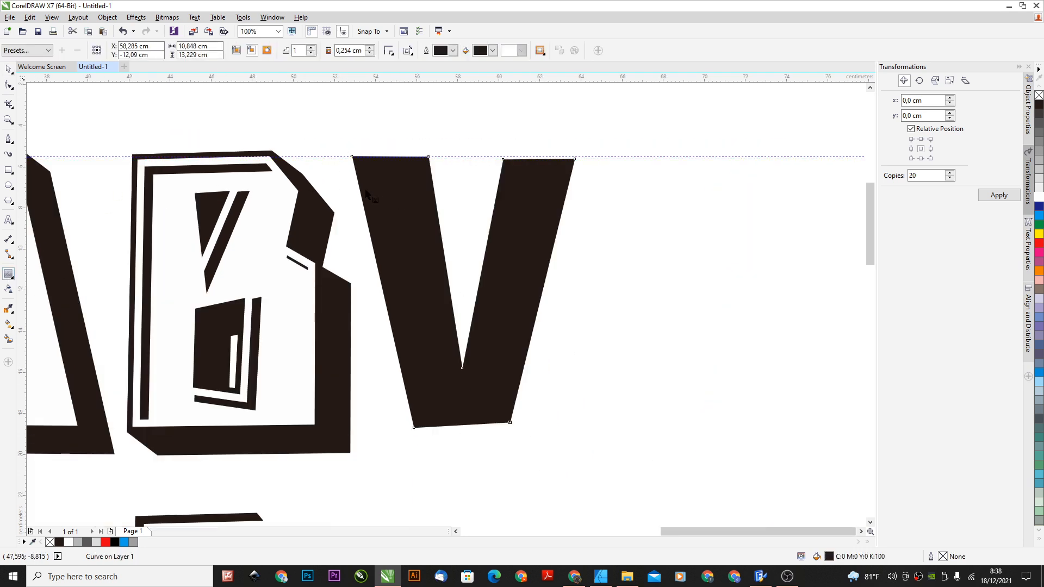
left_click_drag(402, 195, 468, 167)
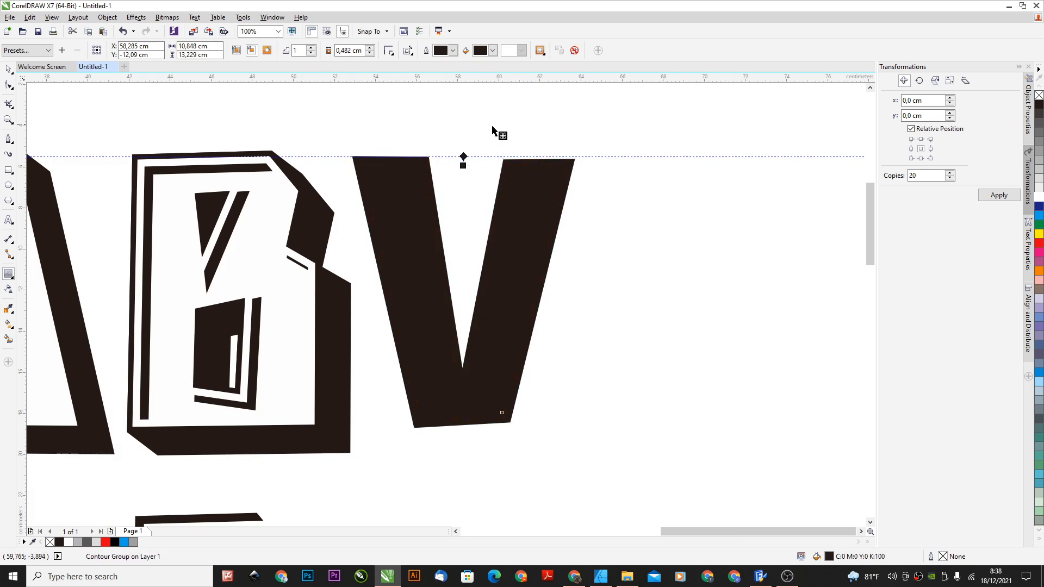
left_click(8, 69)
key("ctrl+k")
Fill the outer V shape with green
left_click(611, 143)
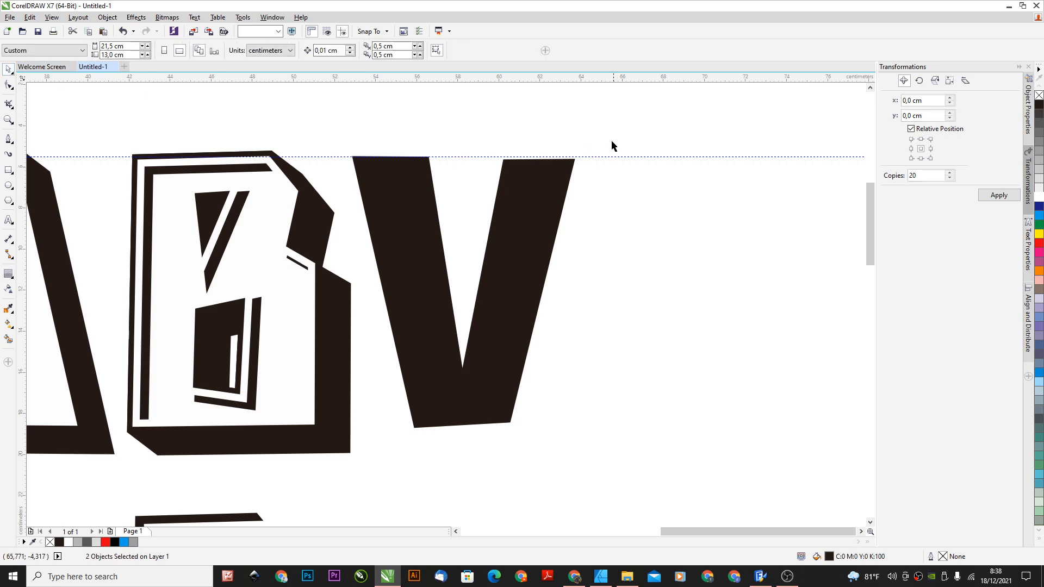
left_click(572, 164)
left_click(1039, 226)
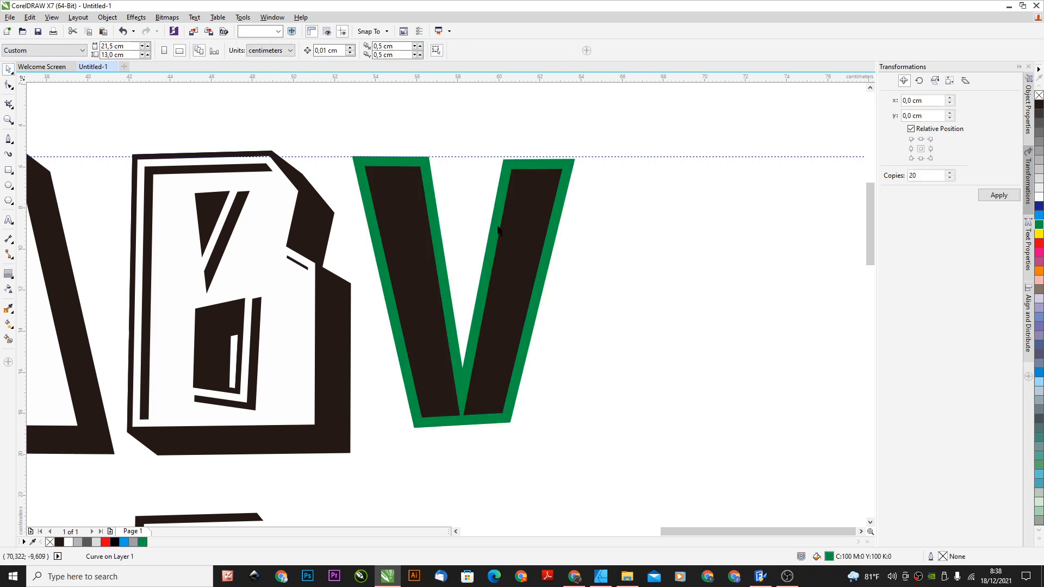
Copy the inner dark V slightly down and right, and subtract the copy to leave thin highlight strokes on the green V
left_click(389, 174)
scroll(391, 178, "up", 1)
left_click_drag(408, 183, 415, 191)
left_click(454, 208)
left_click(434, 143, "shift")
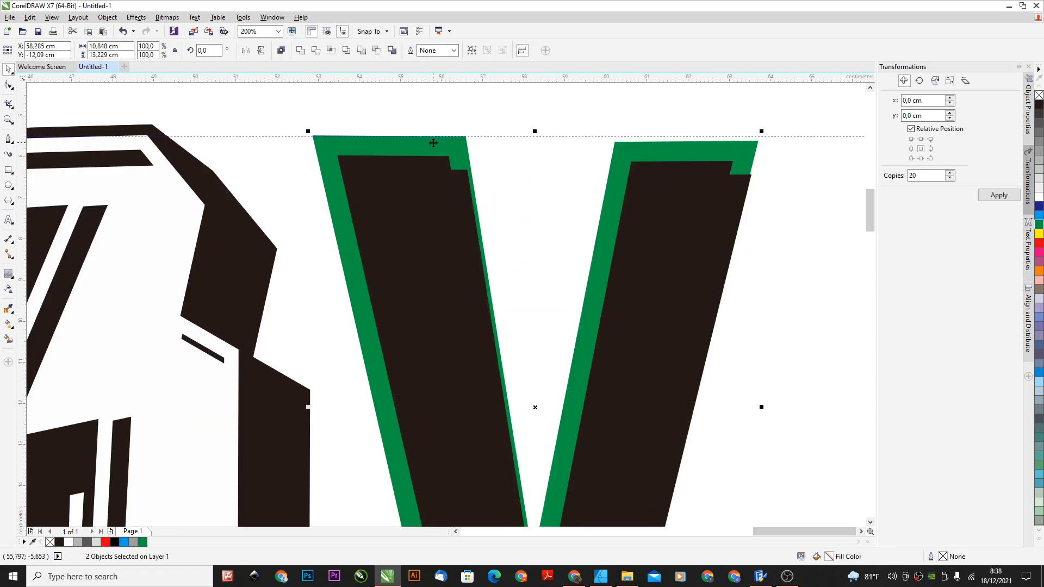
left_click(531, 116)
left_click(458, 184)
left_click(442, 157, "shift")
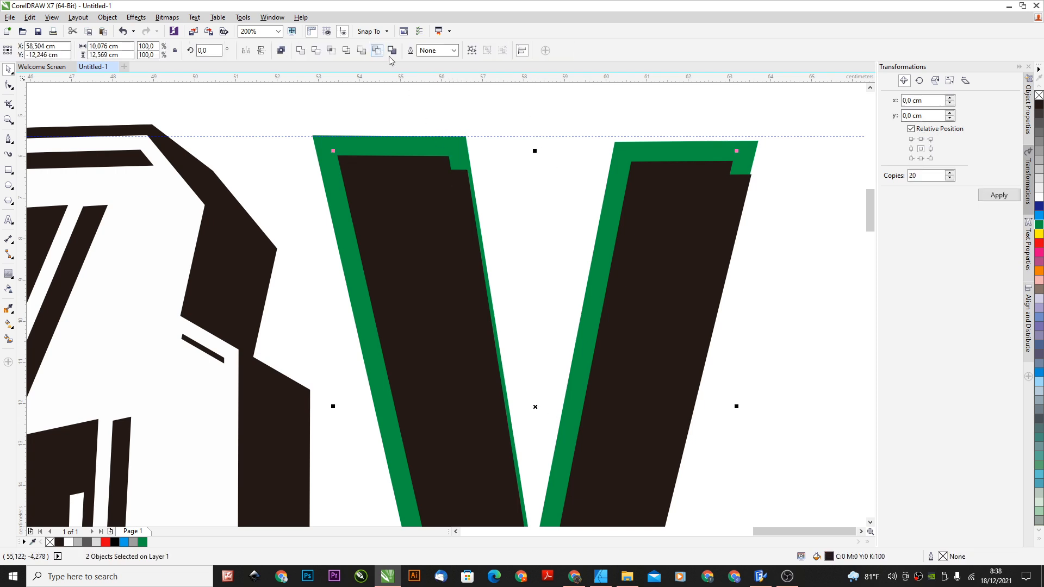
left_click(391, 52)
scroll(413, 186, "down", 1)
Add a one-step outside contour with a 0.279 cm offset around the green V
left_click(429, 208)
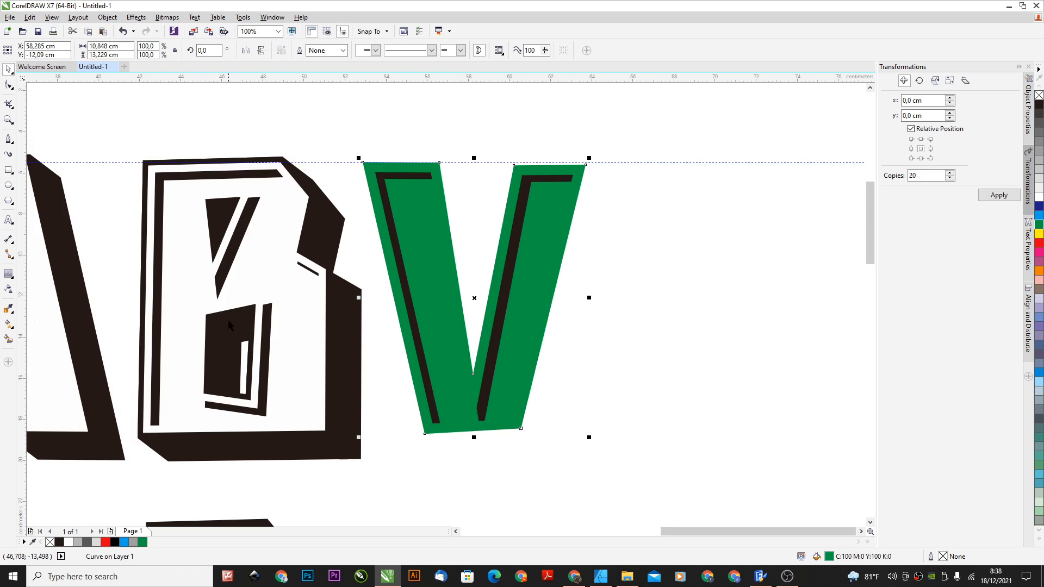
left_click(9, 275)
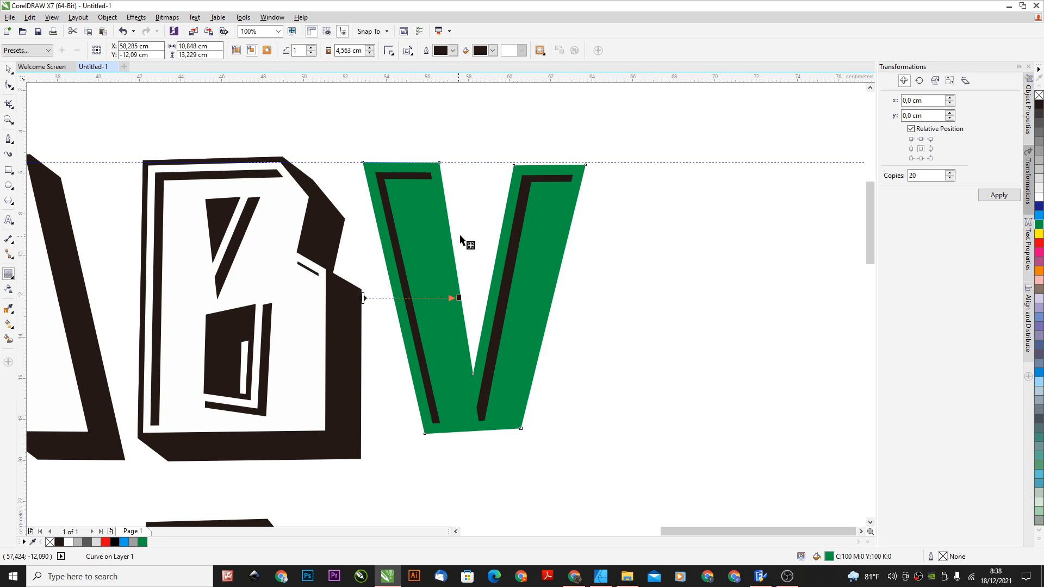
left_click_drag(408, 243, 356, 238)
left_click(9, 70)
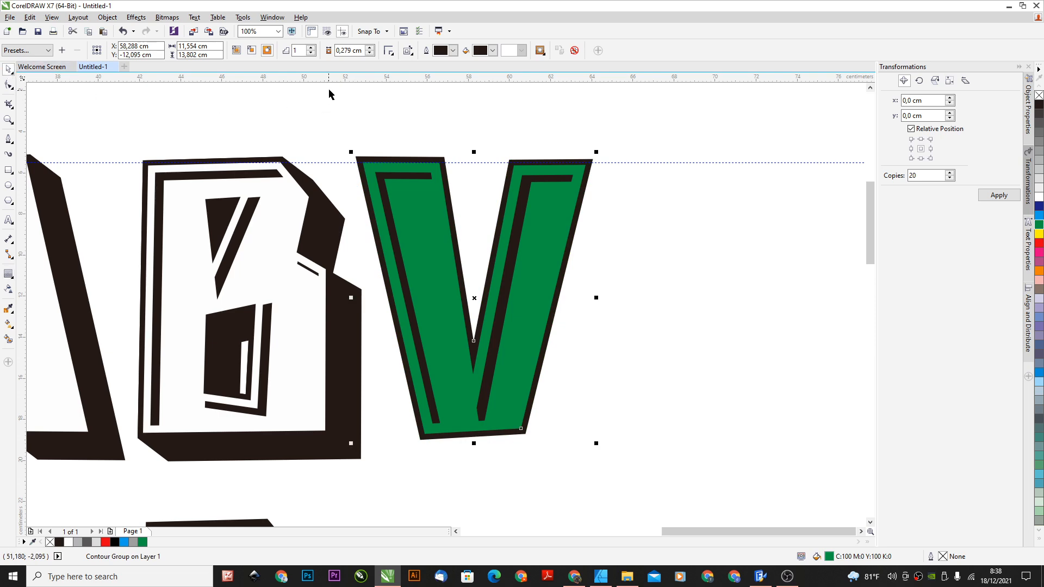
Place a horizontal guideline at the B's lower edge and break the V's outer contour apart
left_click_drag(338, 82, 374, 465)
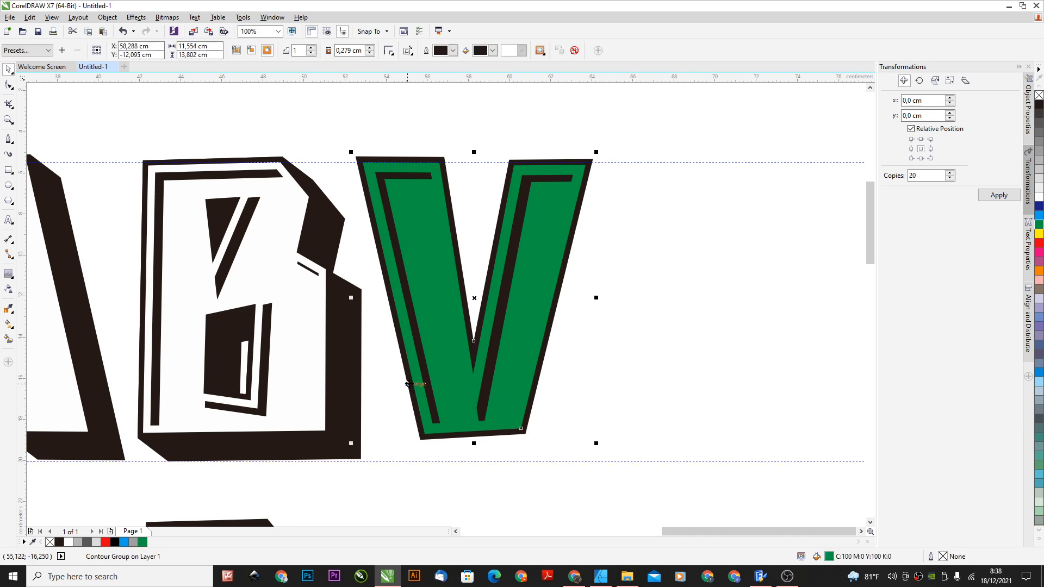
key("ctrl+k")
left_click(715, 325)
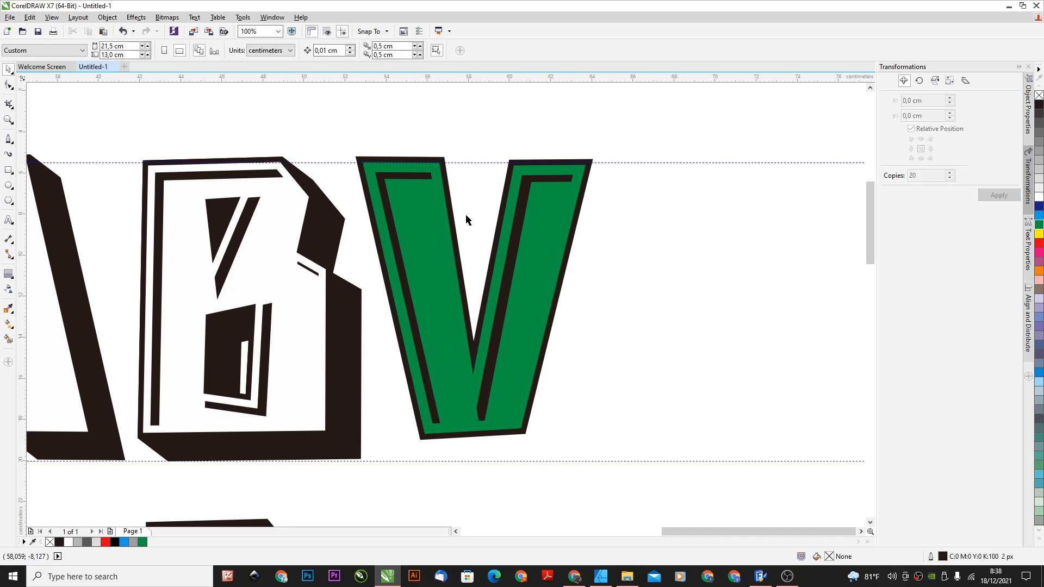
Copy the dark outer V down and right onto the lower guideline, and place another copy over the original in front
left_click_drag(451, 216, 480, 245)
key("ctrl+z")
left_click(484, 265)
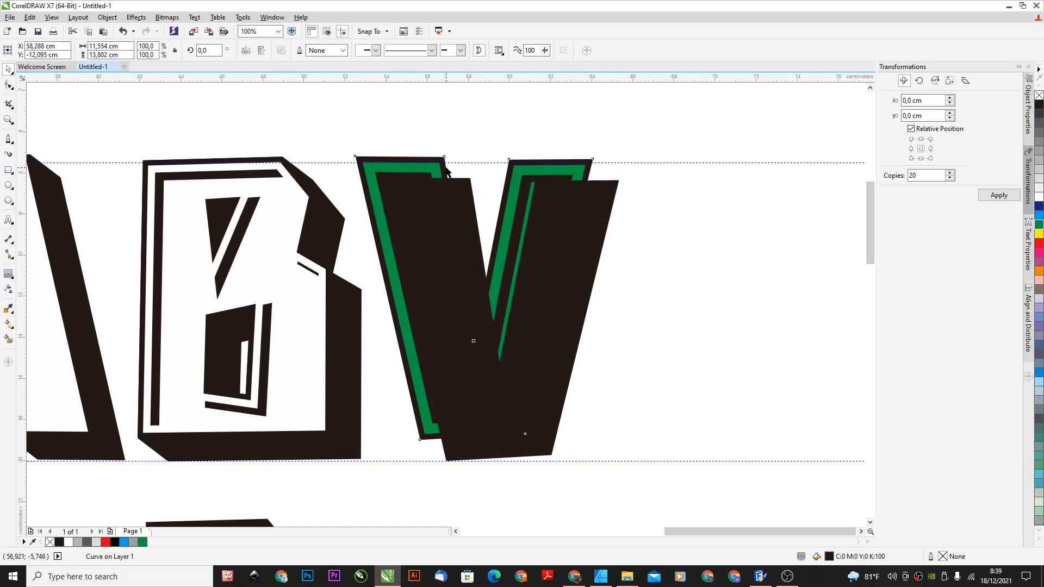
key("shift+Page_Up")
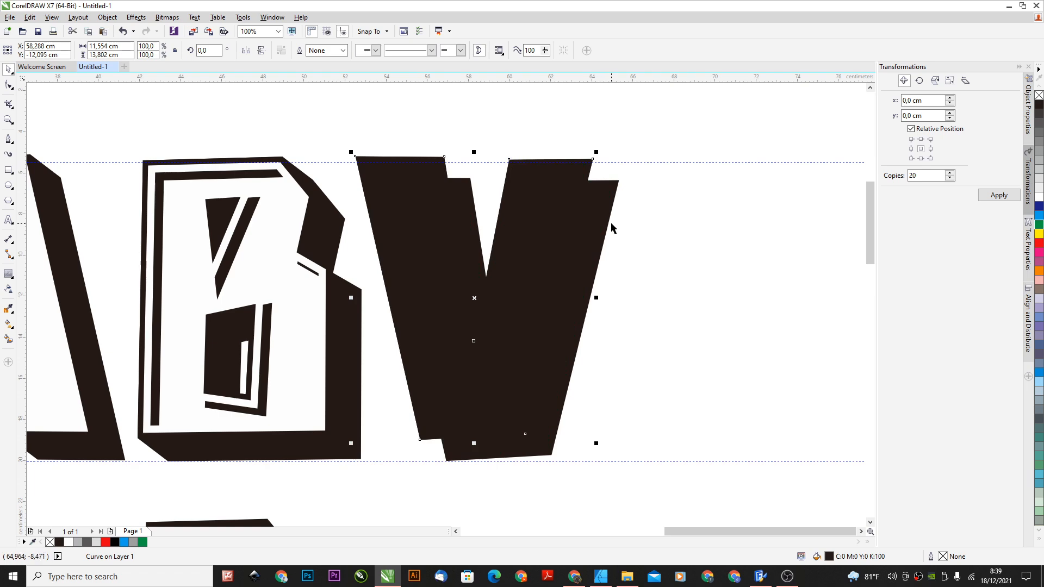
Merge the two overlapping dark V copies into one shape and fill it with 20% black
left_click(620, 118)
left_click(586, 169)
left_click(601, 195, "shift")
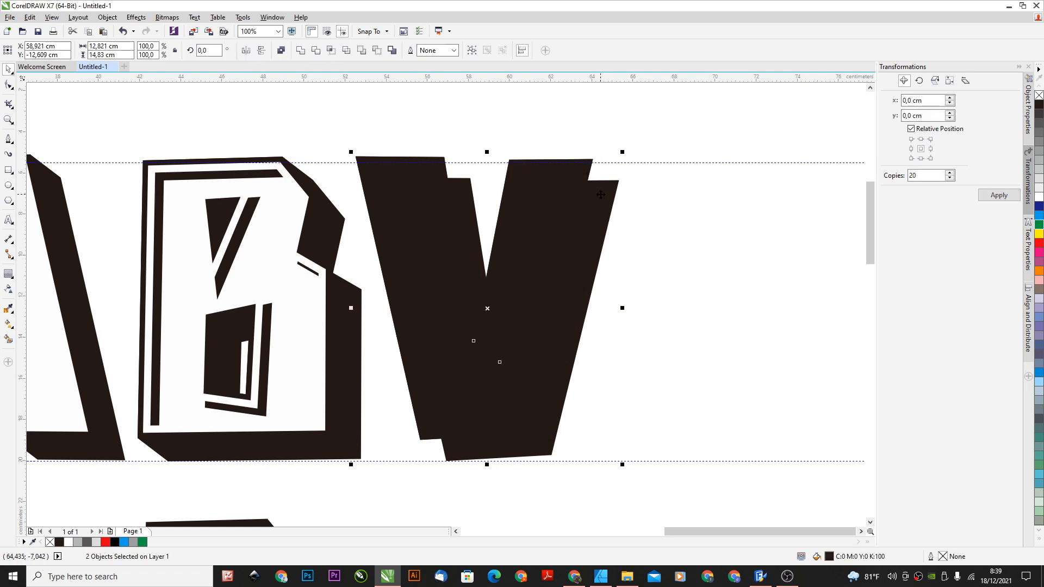
key("ctrl+l")
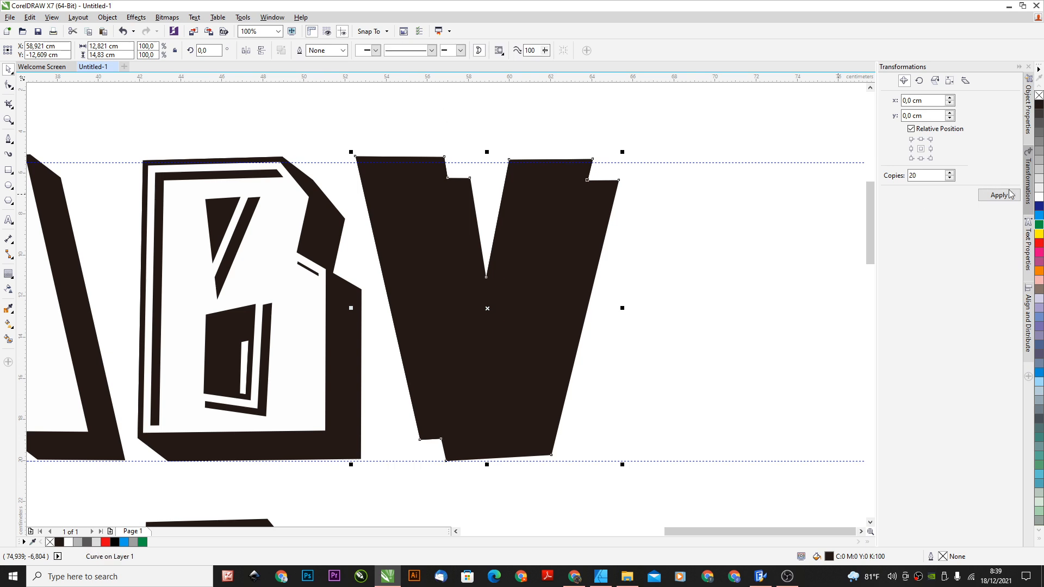
left_click(1039, 209)
left_click(1039, 197)
left_click(1039, 179)
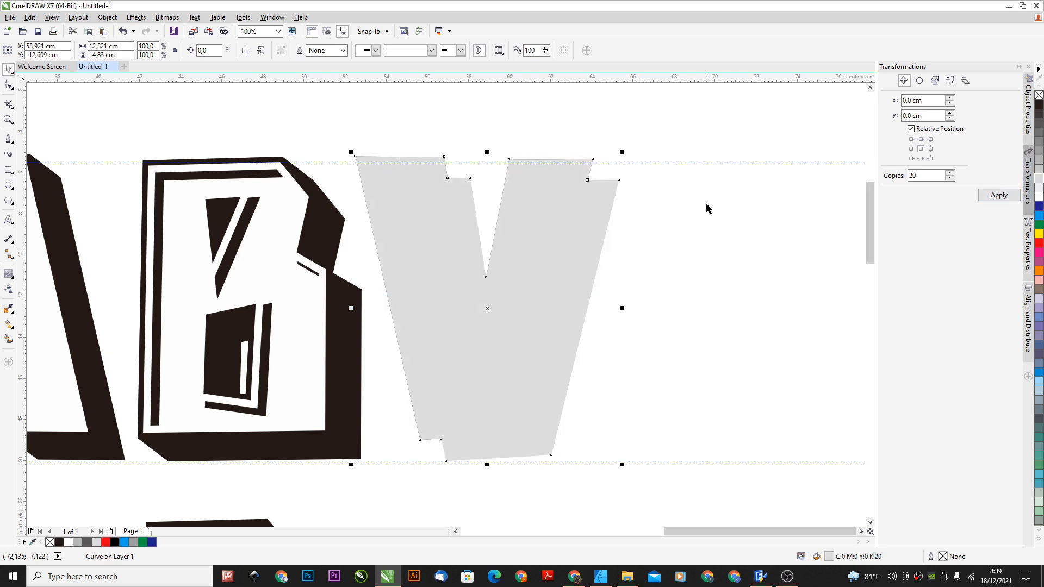
Delete the three inner notch nodes of the grey V shape to turn its stepped corners into slanted shadow edges
key("F10")
left_click_drag(574, 168, 574, 169)
key("Delete")
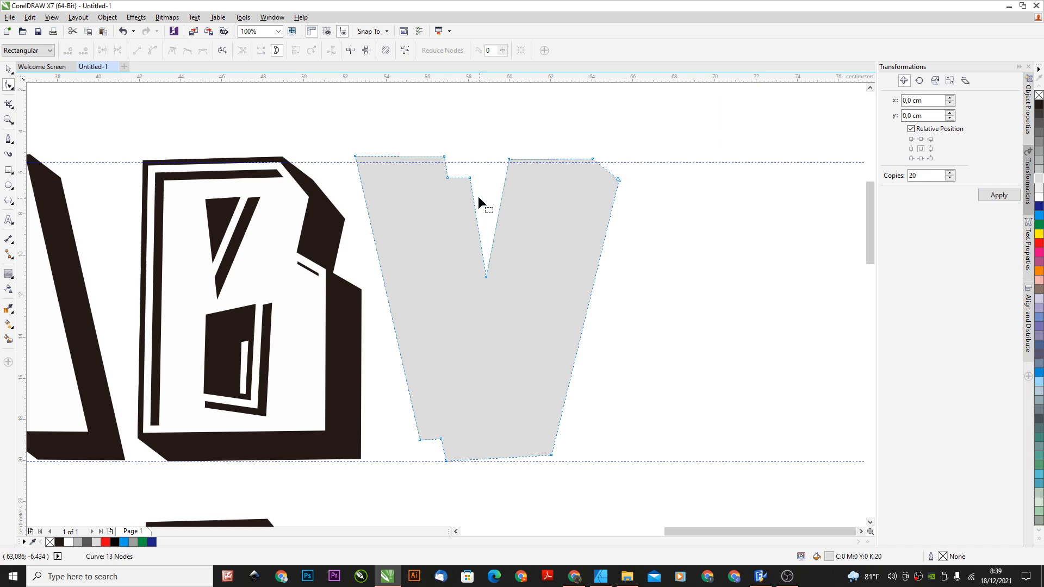
left_click(448, 178)
key("Delete")
left_click(441, 438)
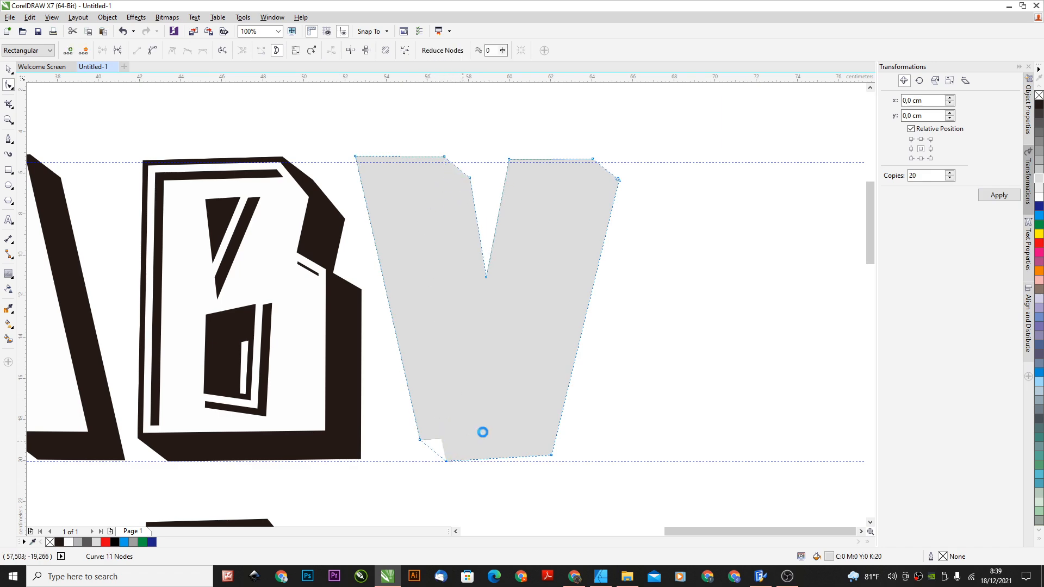
key("Delete")
Send the grey V shadow shape behind the other V layers and recolour it with the dark palette colour
left_click(9, 69)
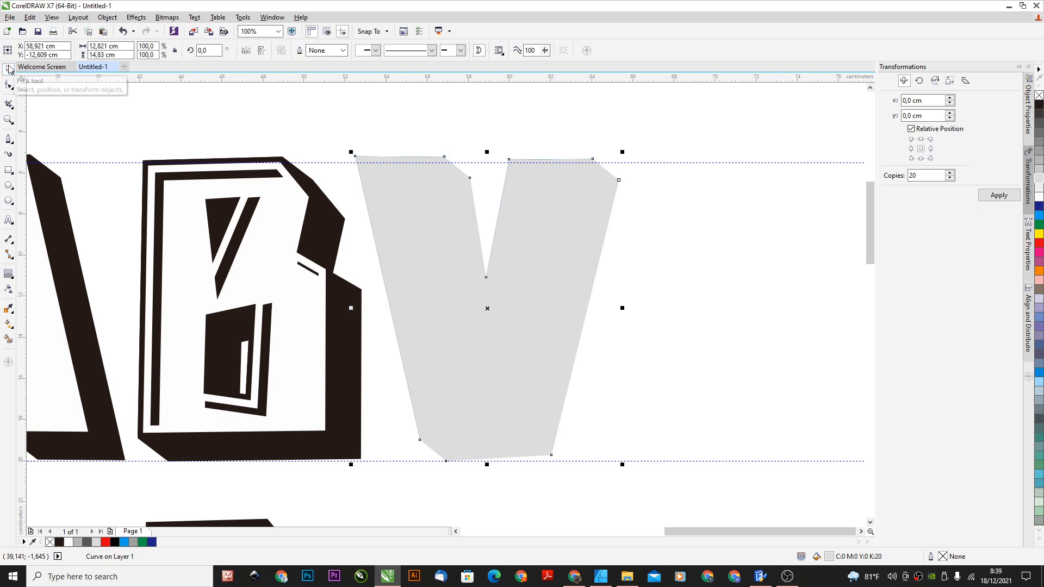
key("shift+Page_Down")
left_click(1039, 104)
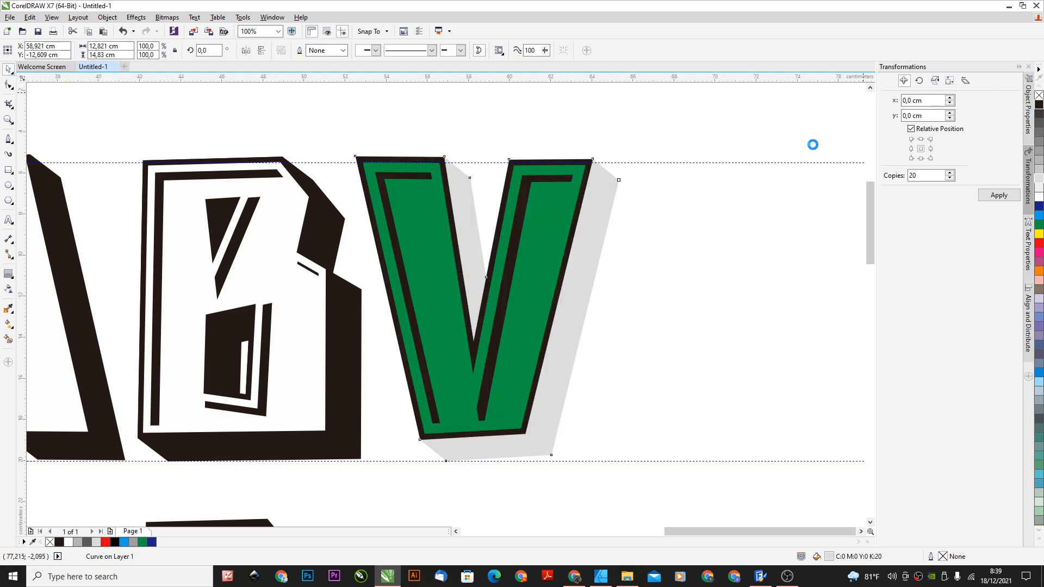
Transfer the complete four-part layered green V into Affinity Designer and place it between the plain dark V and the AB letters
left_click_drag(681, 131, 642, 187)
left_click(541, 239)
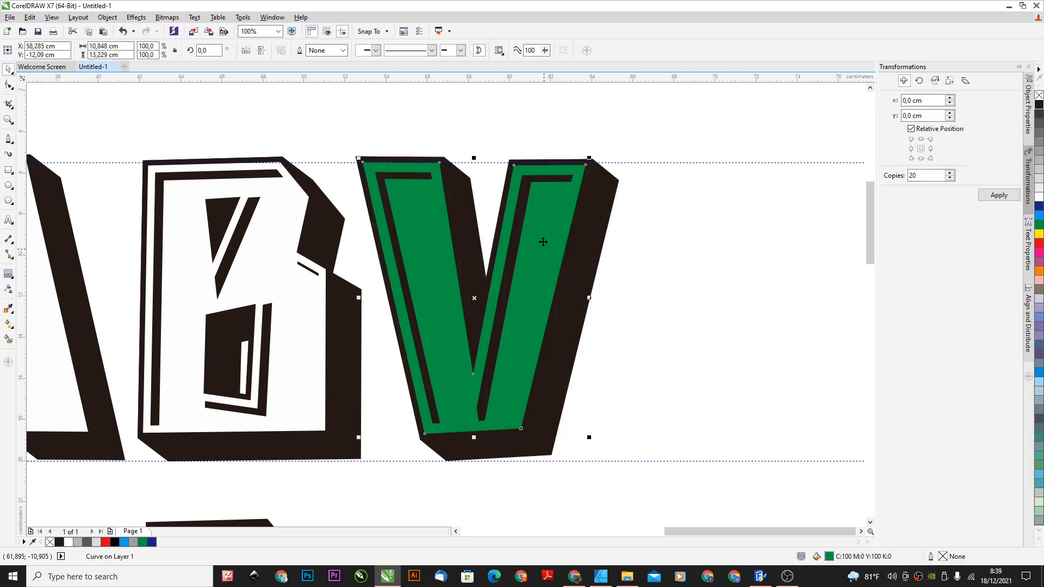
scroll(583, 200, "down", 2)
left_click_drag(450, 132, 631, 358)
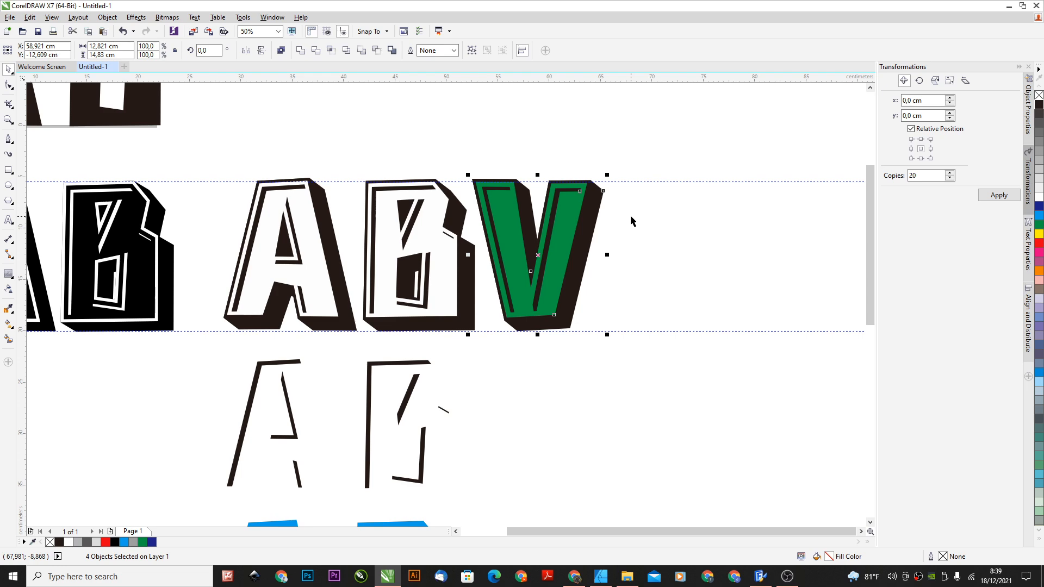
left_click(600, 577)
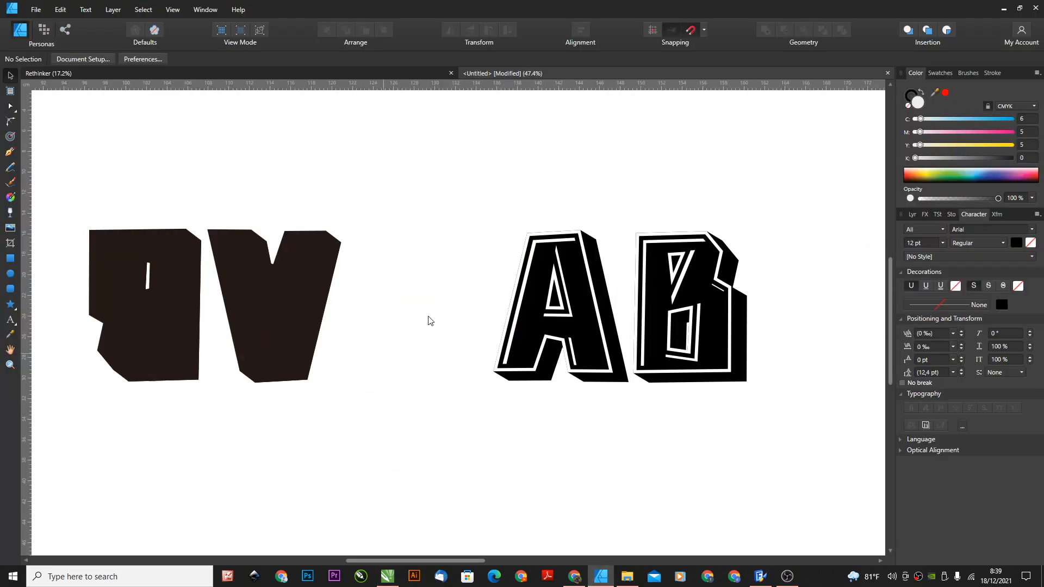
key("ctrl+v")
left_click_drag(430, 321, 397, 317)
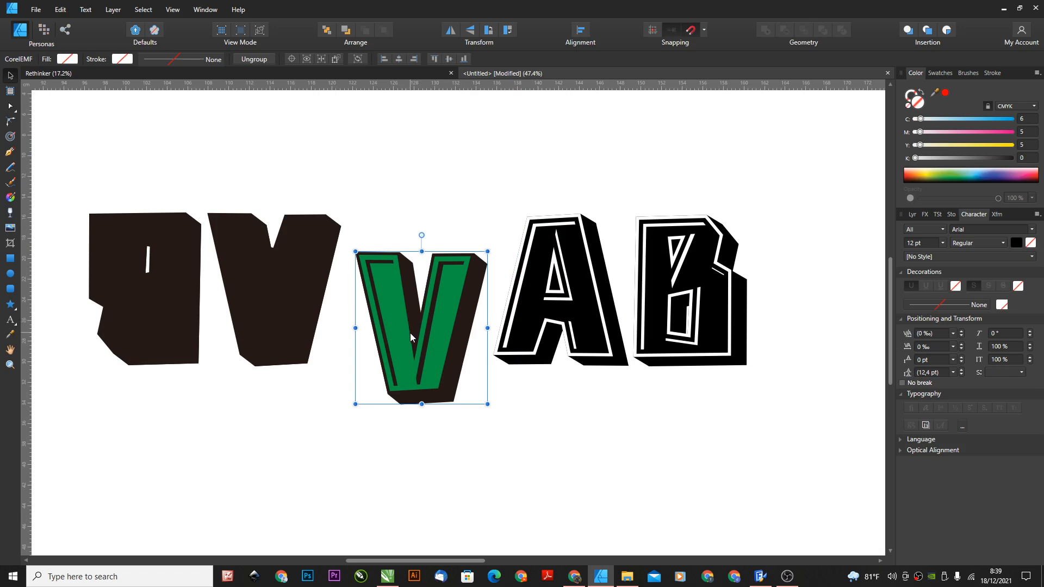
Ungroup the pasted V and select all four of its shapes for transfer to the font
key("ctrl+shift+g")
left_click(443, 221)
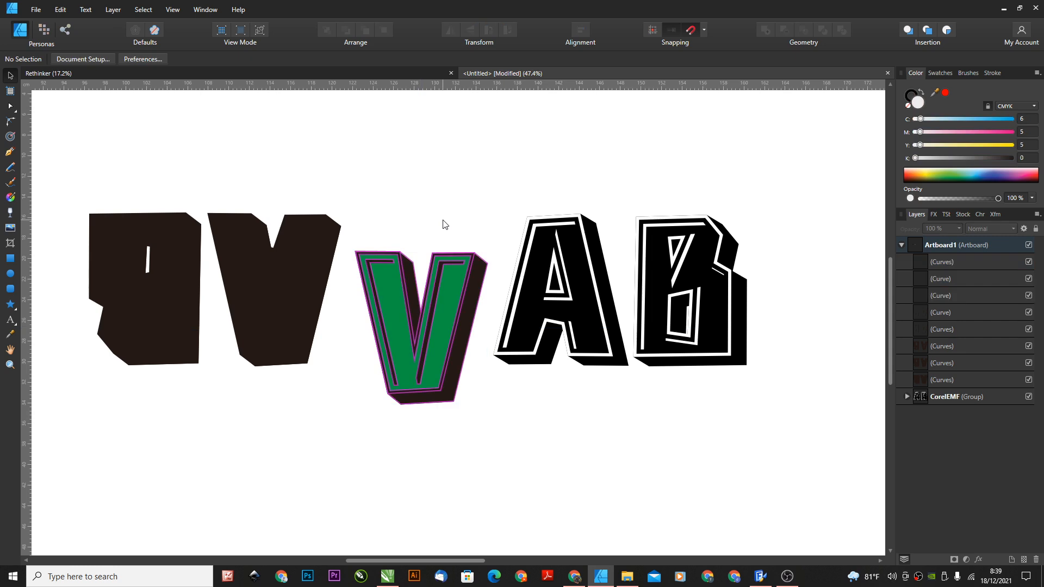
left_click_drag(341, 195, 501, 443)
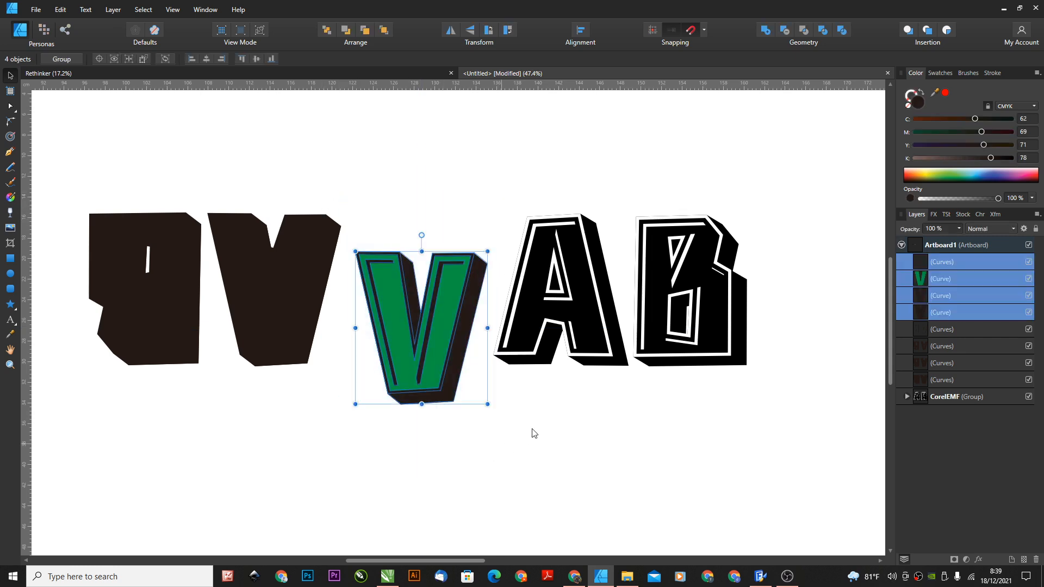
Switch to FontCreator, open the V glyph and delete the A shape inside it
left_click(760, 575)
left_click(245, 91)
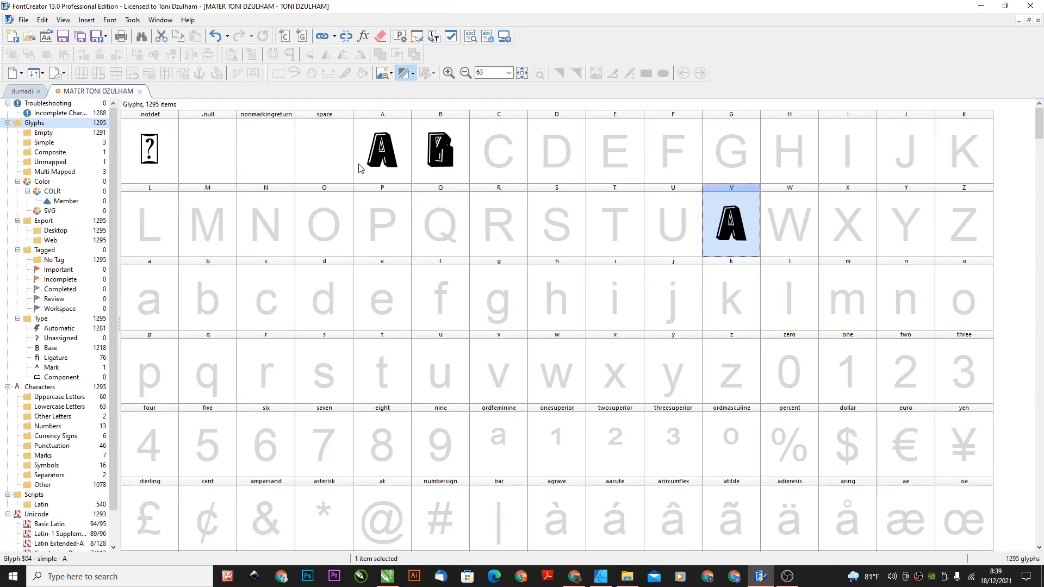
double_click(742, 239)
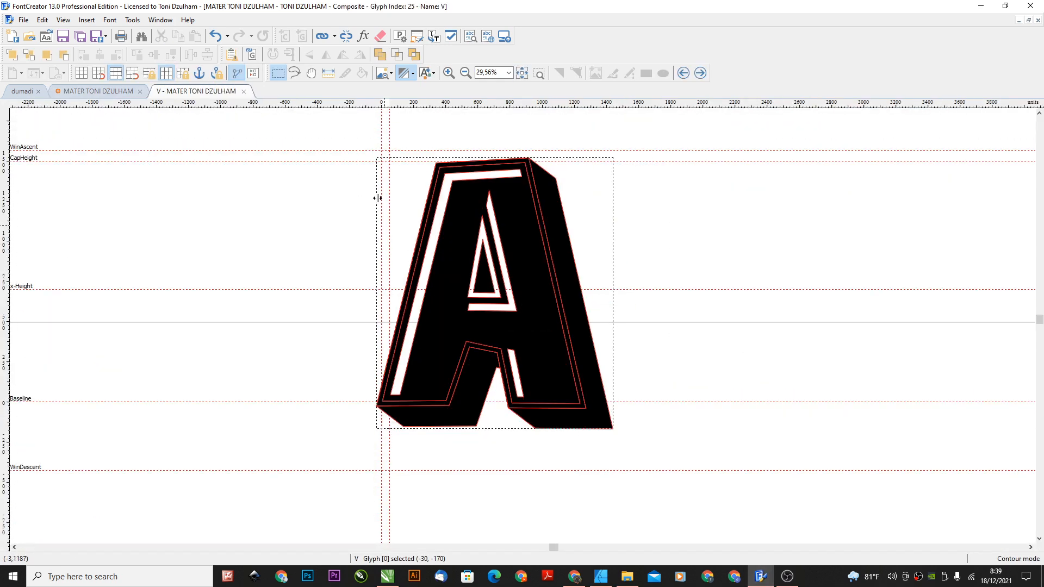
left_click_drag(503, 311, 708, 476)
key("Delete")
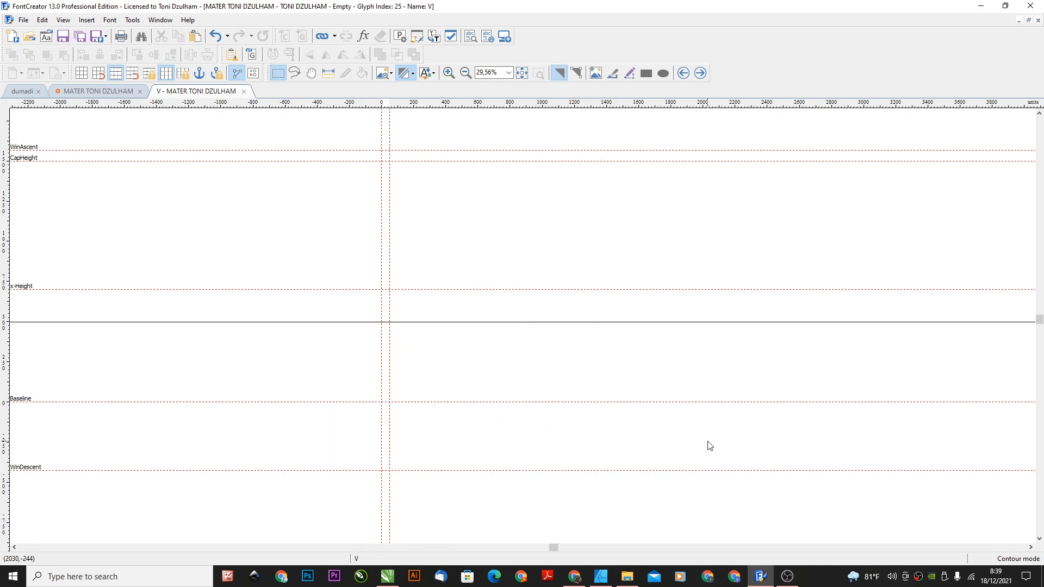
Paste the V outline into the V glyph and position it against the left side bearing and the CapHeight line
key("ctrl+v")
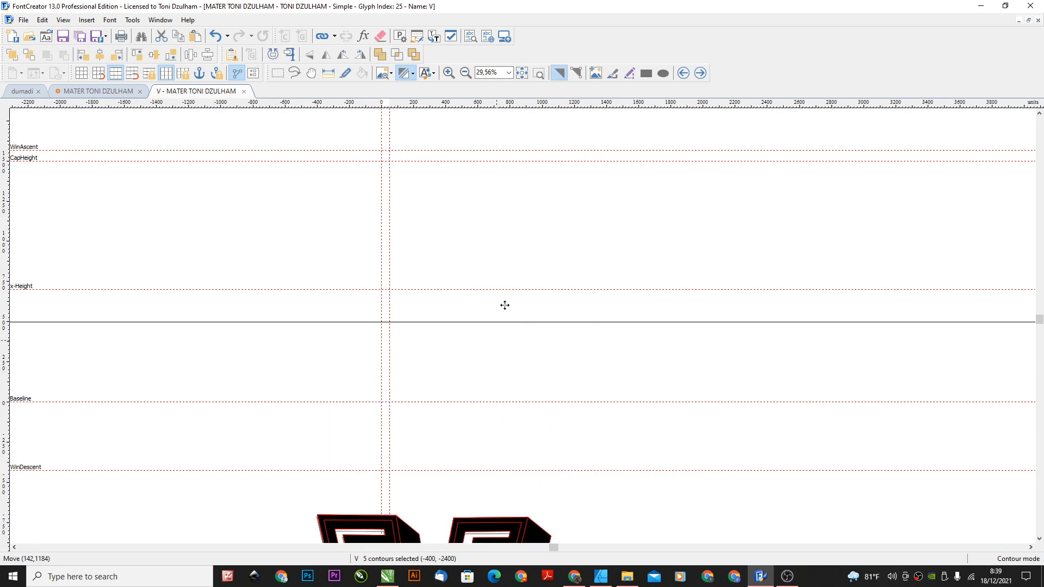
left_click_drag(504, 305, 531, 170)
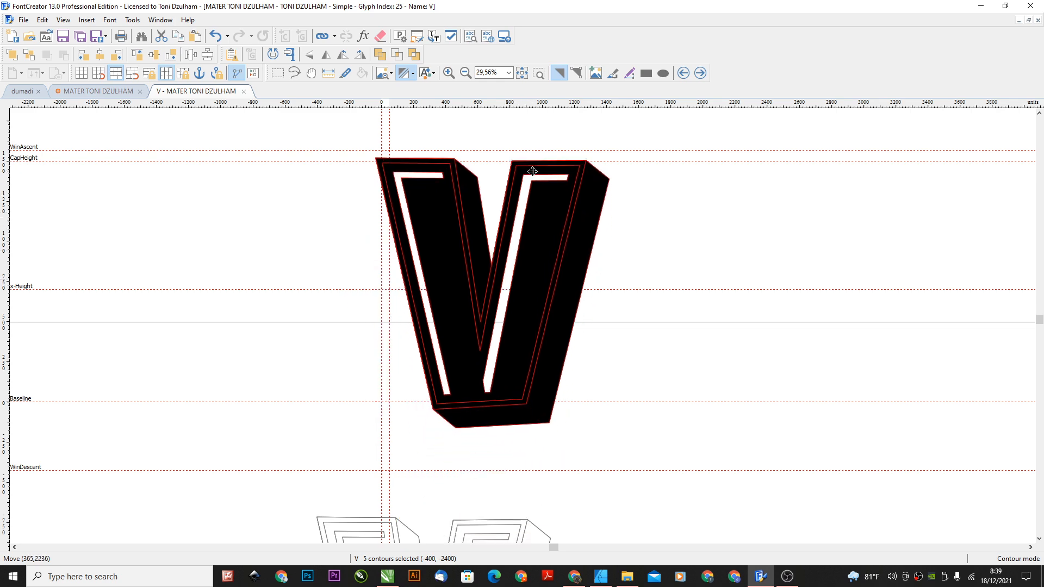
scroll(416, 162, "up", 2)
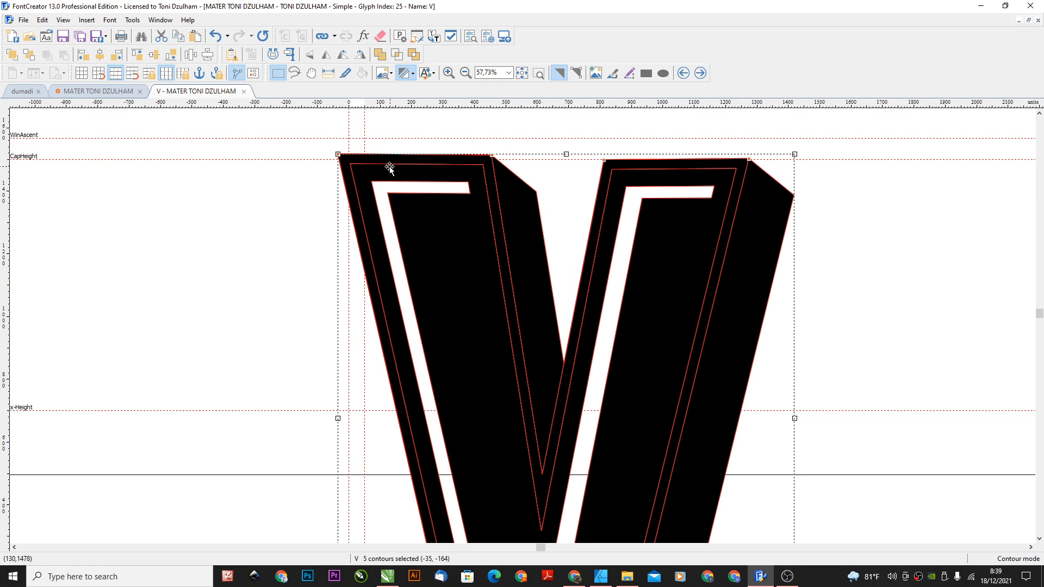
key("Left")
key("Right")
key("Up")
scroll(385, 141, "down", 1)
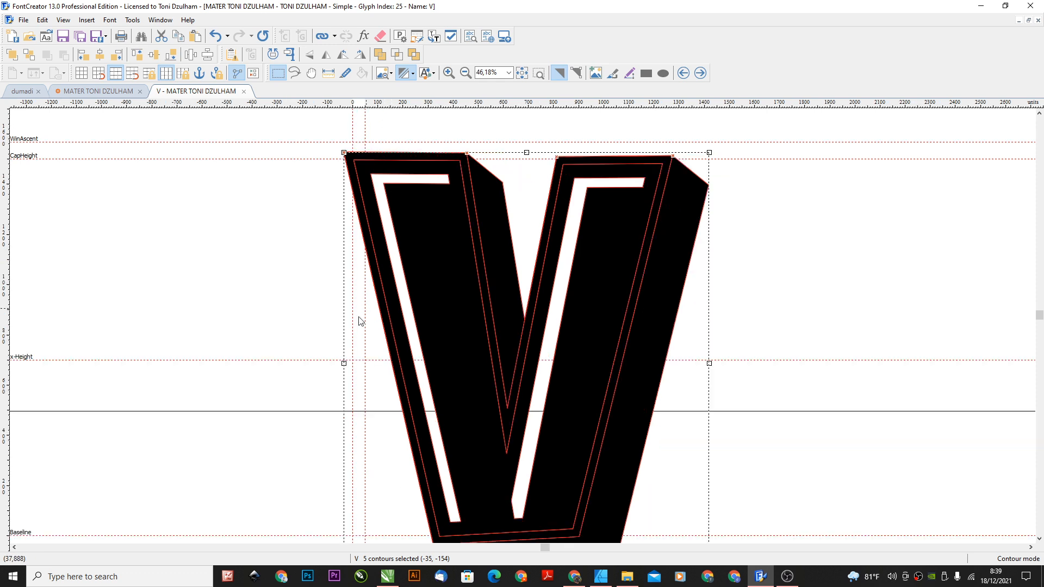
Set the V glyph's advance width to about 1379 units, just inside its rightmost shadow edge, and close the glyph
left_click_drag(695, 358, 699, 358)
left_click(724, 226)
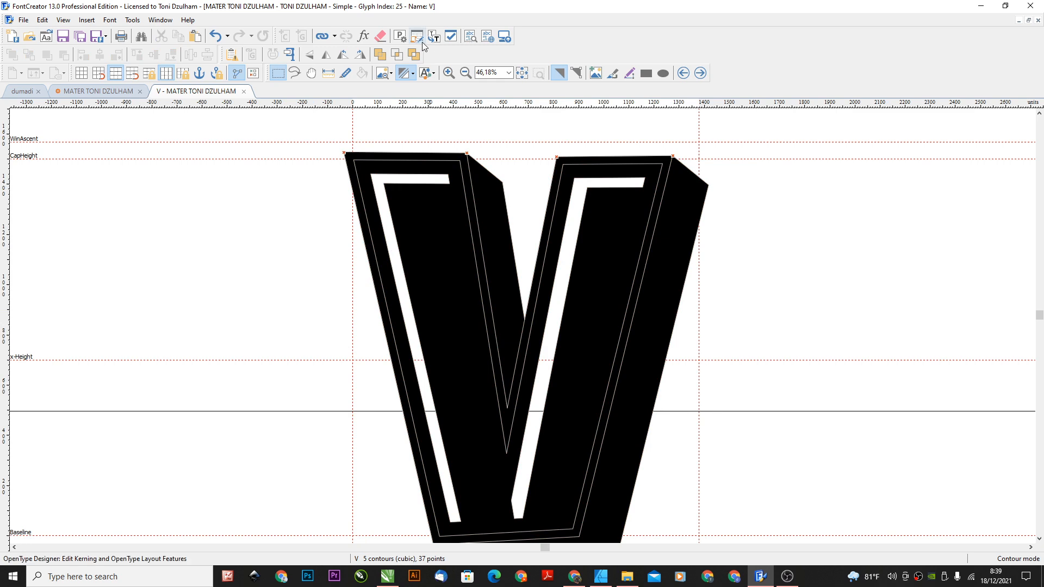
left_click(244, 90)
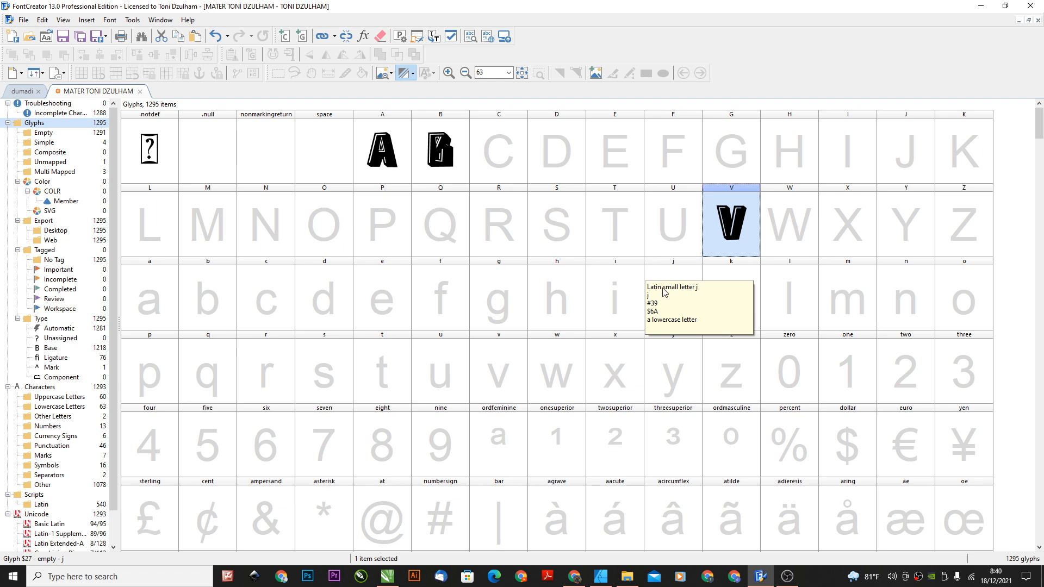
Open the pair kerning in OpenType Designer and set the preview text to ABANVASA
key("F5")
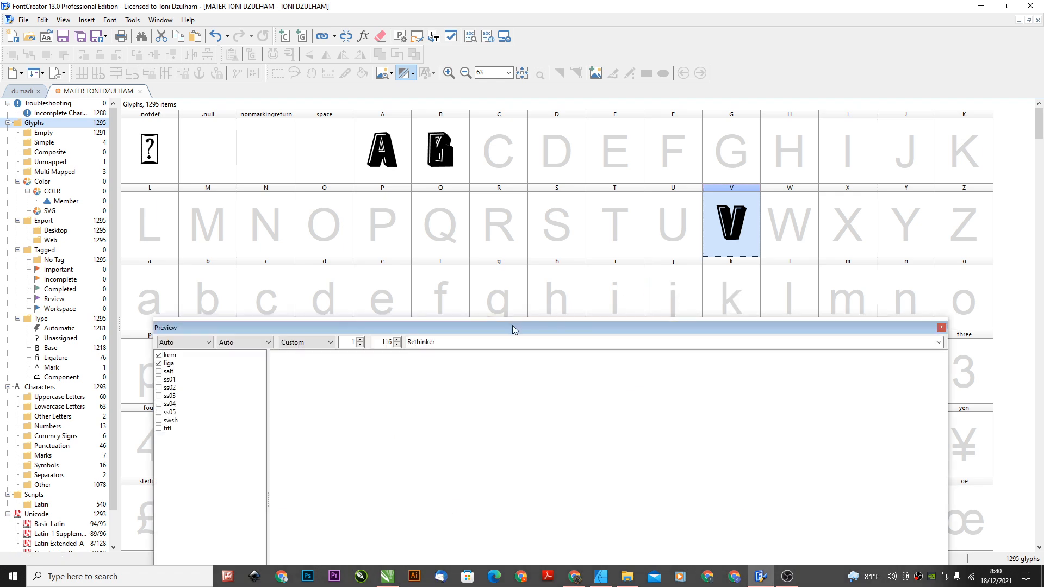
left_click_drag(513, 327, 511, 85)
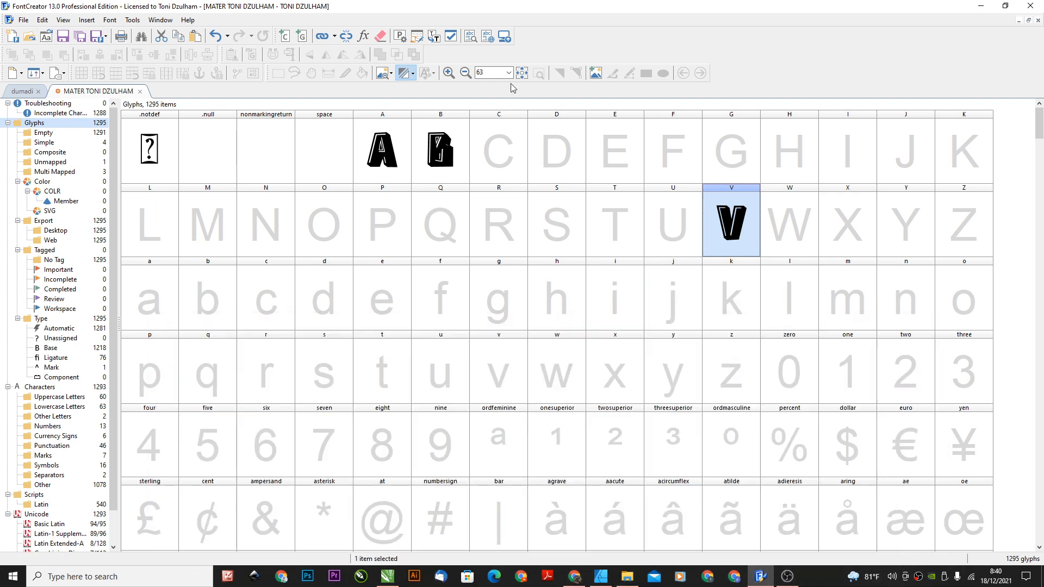
left_click(418, 39)
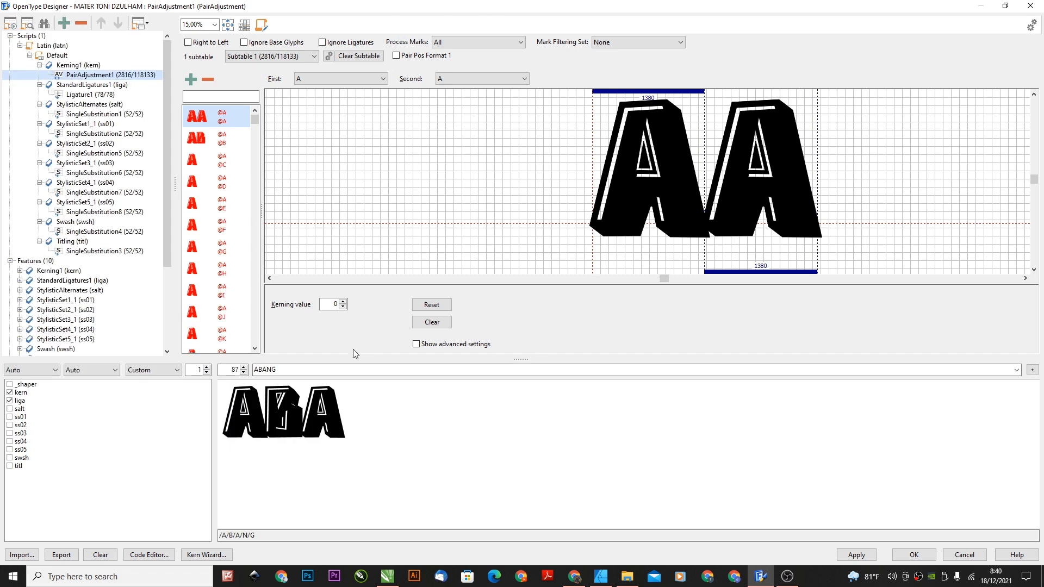
double_click(337, 372)
left_click(339, 371)
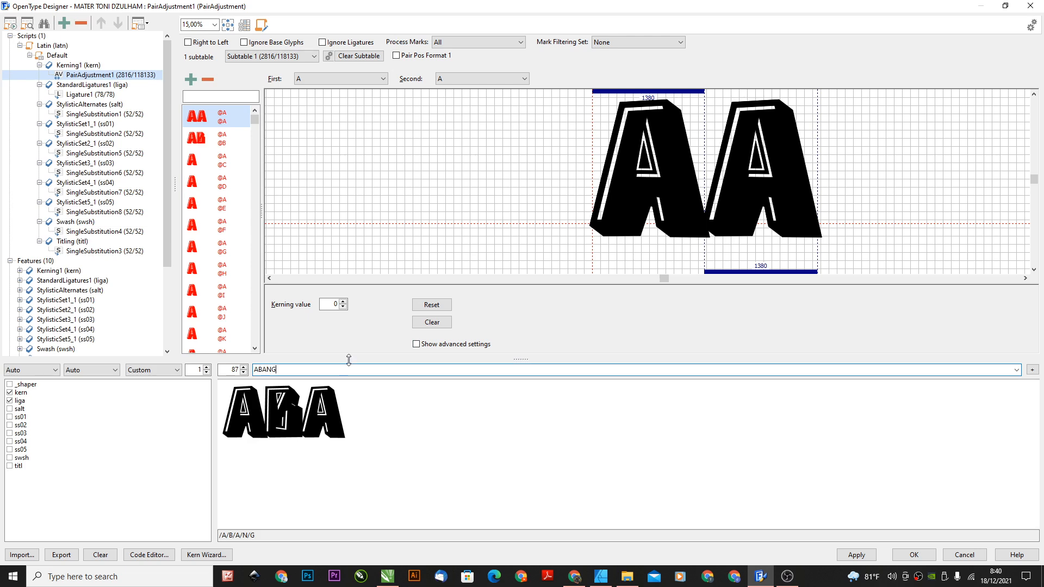
key("BackSpace")
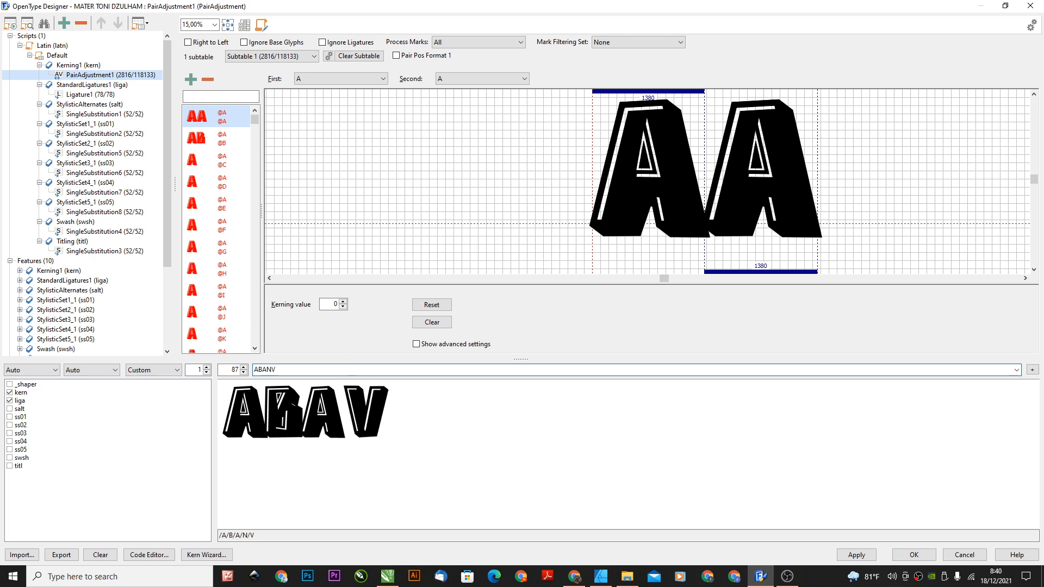
type("ASA")
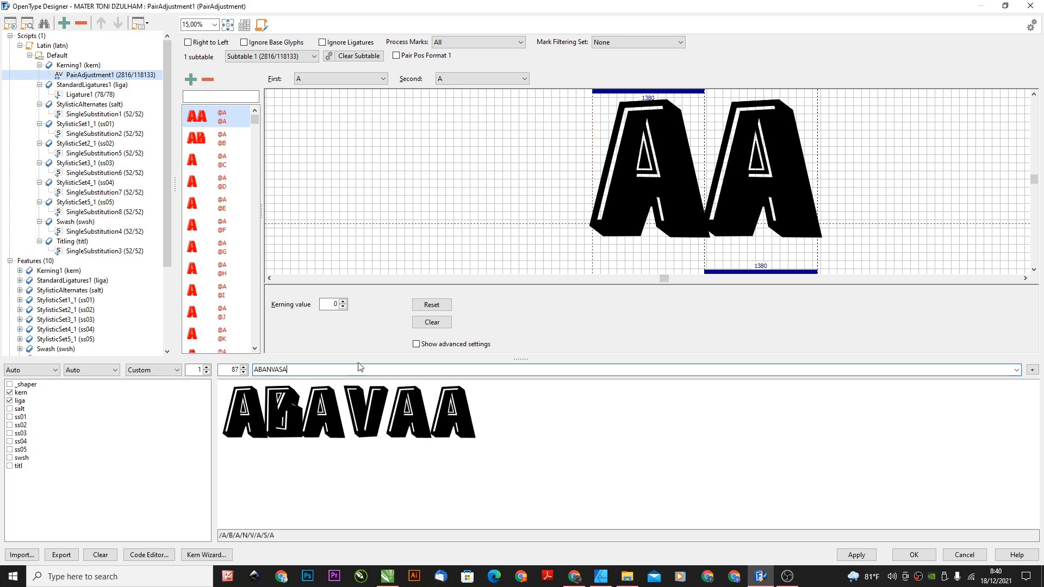
Kern the V–A pair to -280 so the A tucks under the V
left_click(351, 412)
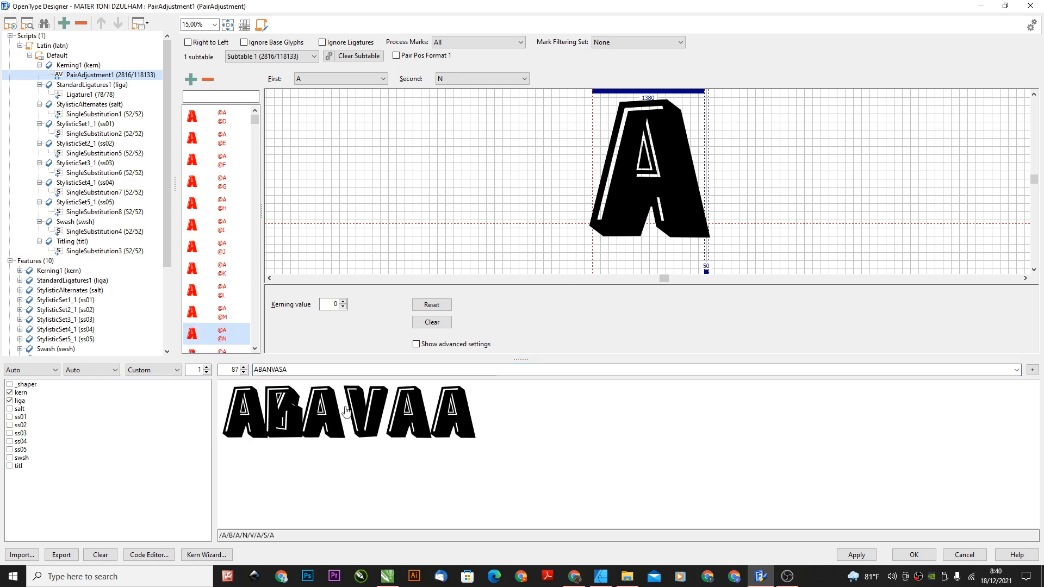
left_click(382, 414)
left_click_drag(649, 210, 627, 221)
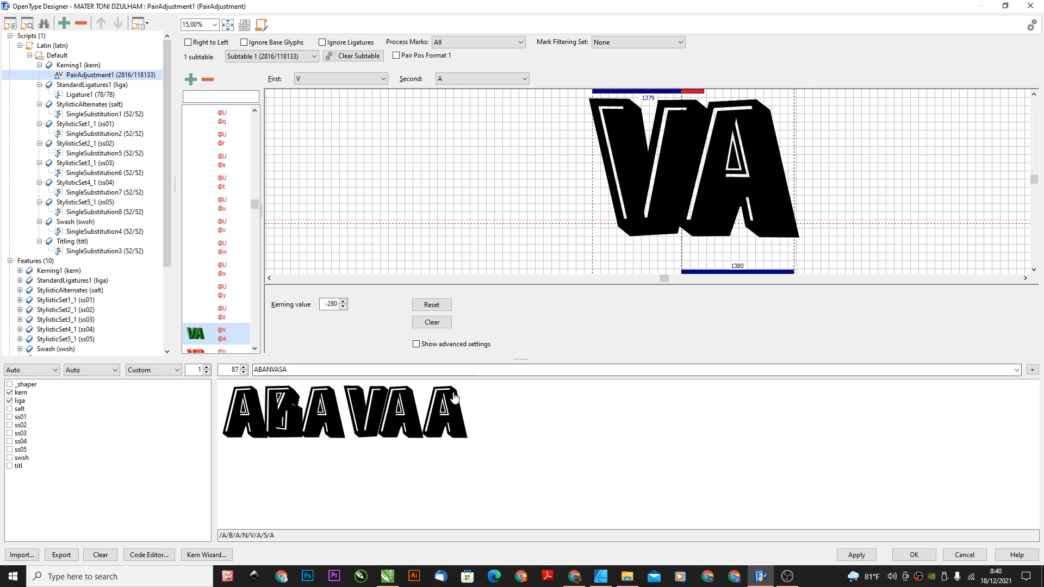
Extend the preview text to ABANVASAAVA, kern the A–V pair to -293, and accept the kerning changes
left_click(325, 425)
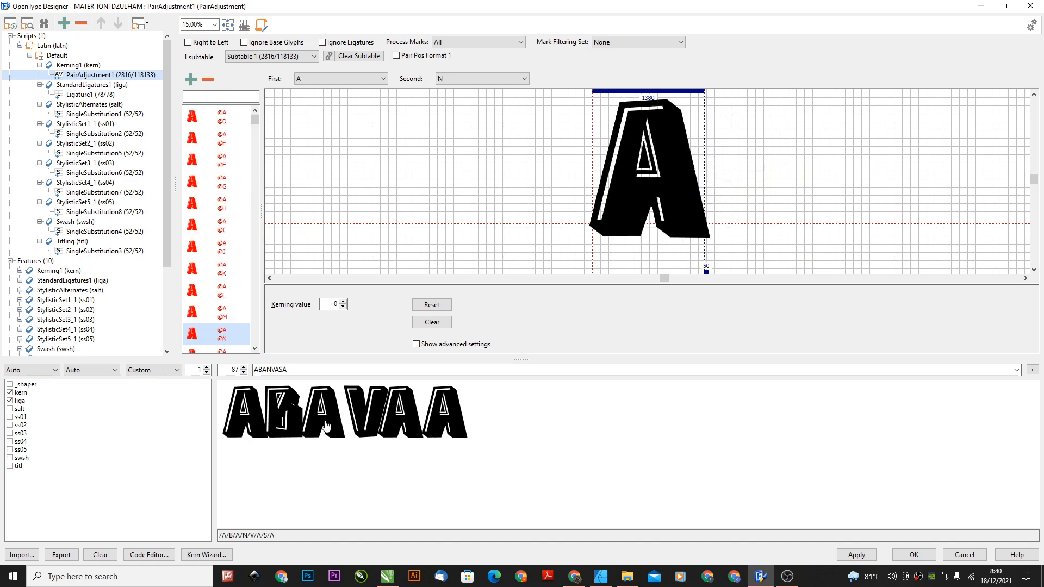
left_click(410, 368)
left_click(410, 366)
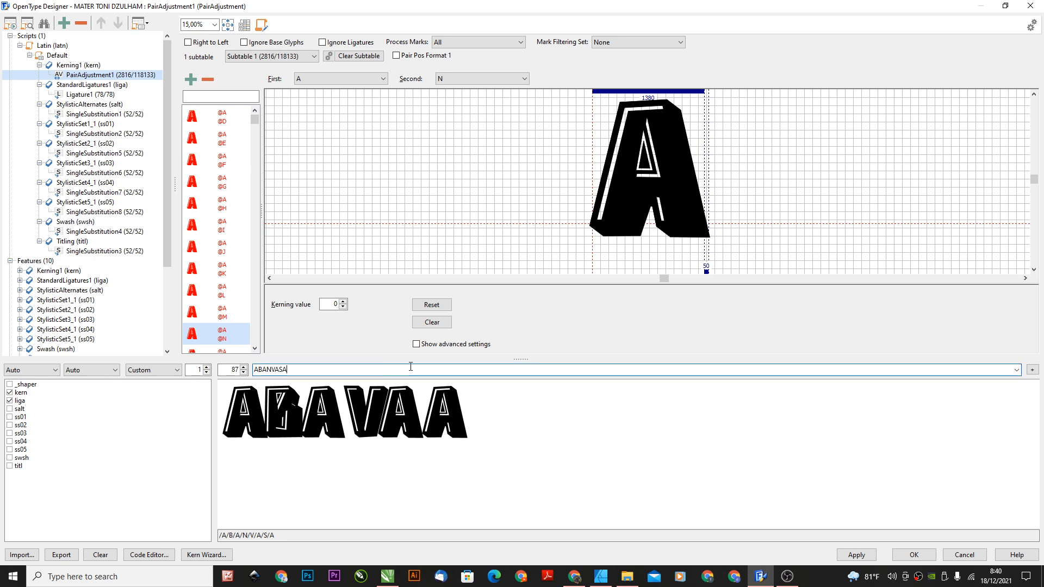
type("AVA")
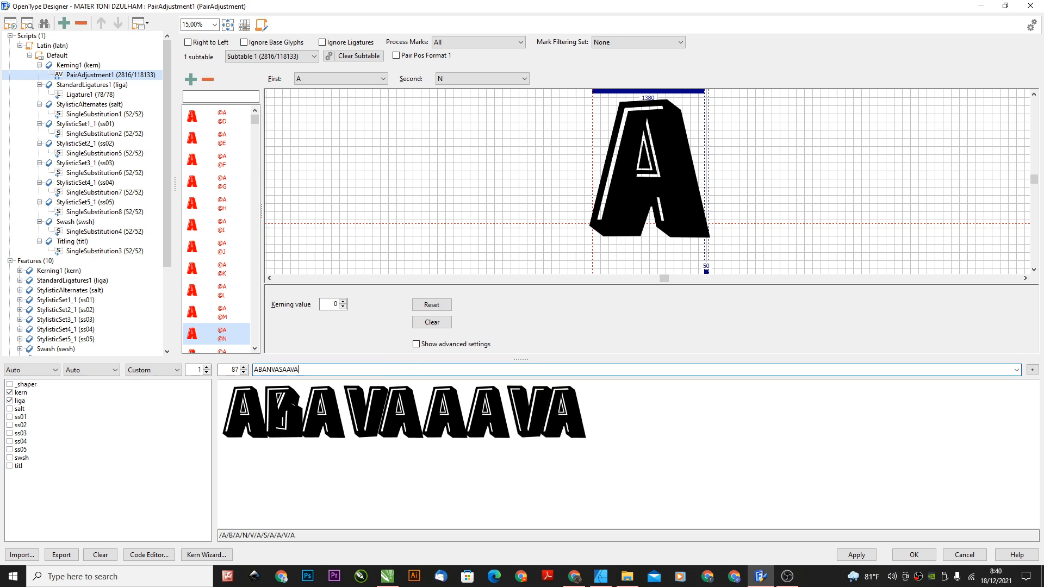
left_click(486, 416)
left_click_drag(616, 134, 599, 202)
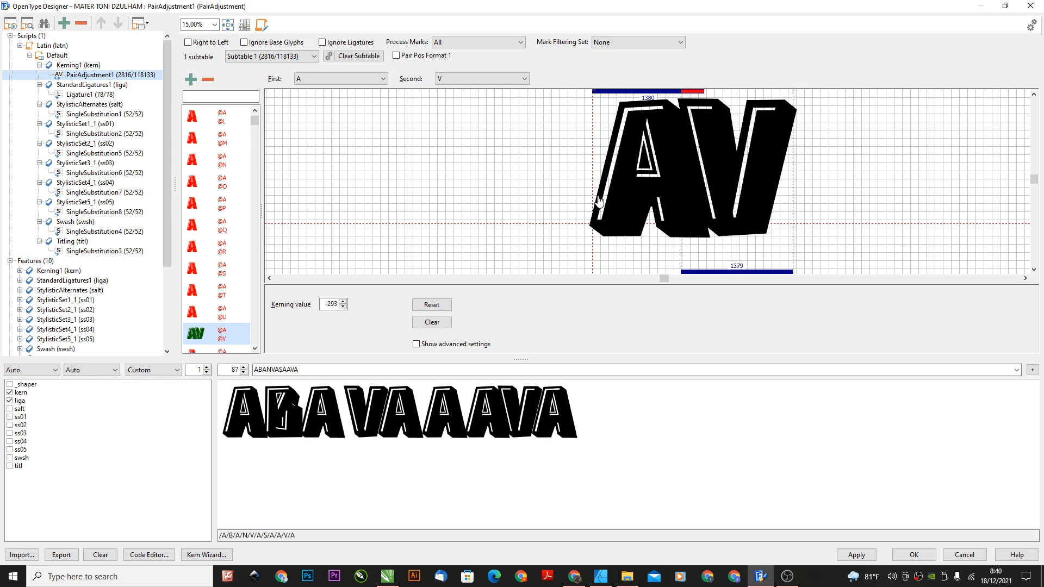
left_click(913, 555)
Review the A, B and V glyphs in the glyph overview
left_click(462, 158)
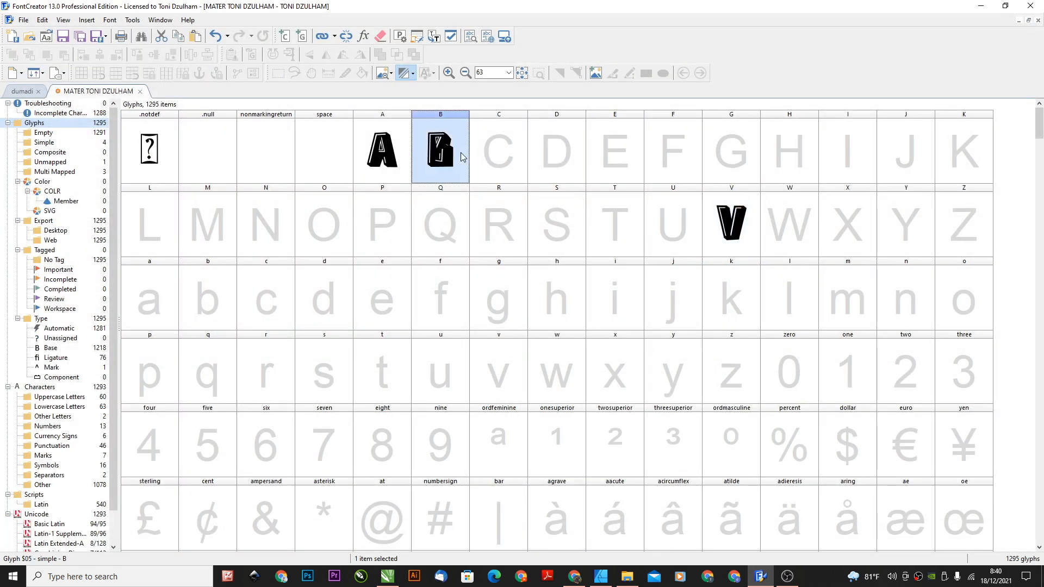
left_click(377, 153)
left_click(436, 150)
left_click(383, 155)
left_click(448, 156)
left_click(388, 163)
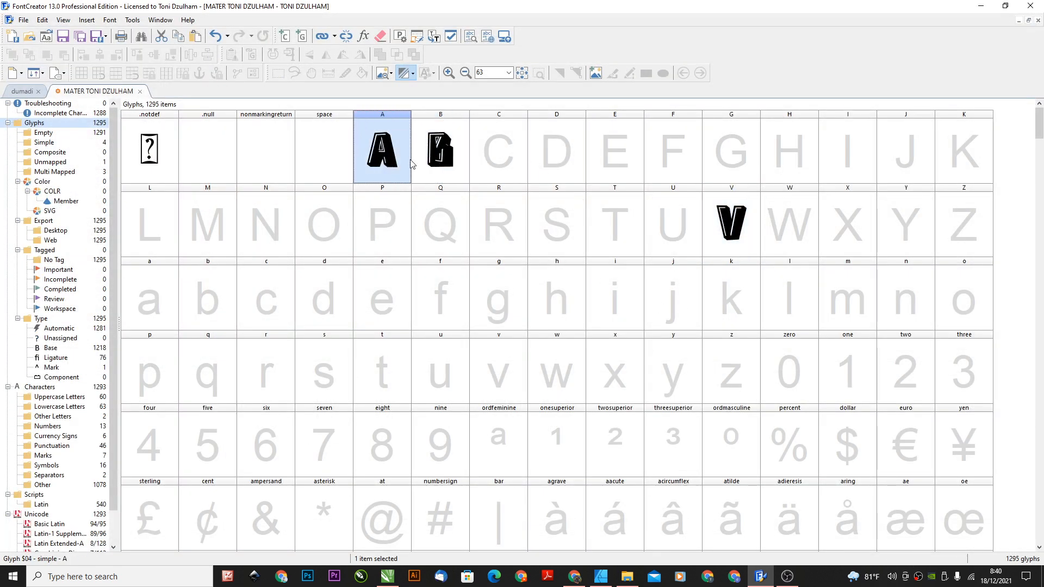
left_click(444, 170)
left_click(743, 229)
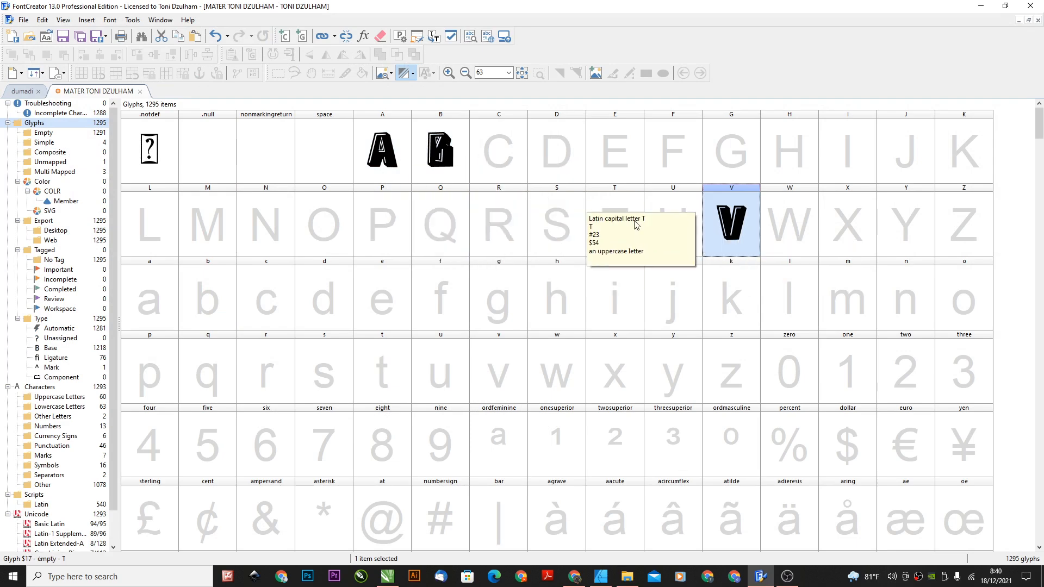
Inspect the B glyph's outline and side bearings, then look through the stylistic-set slots in the glyph overview
double_click(435, 158)
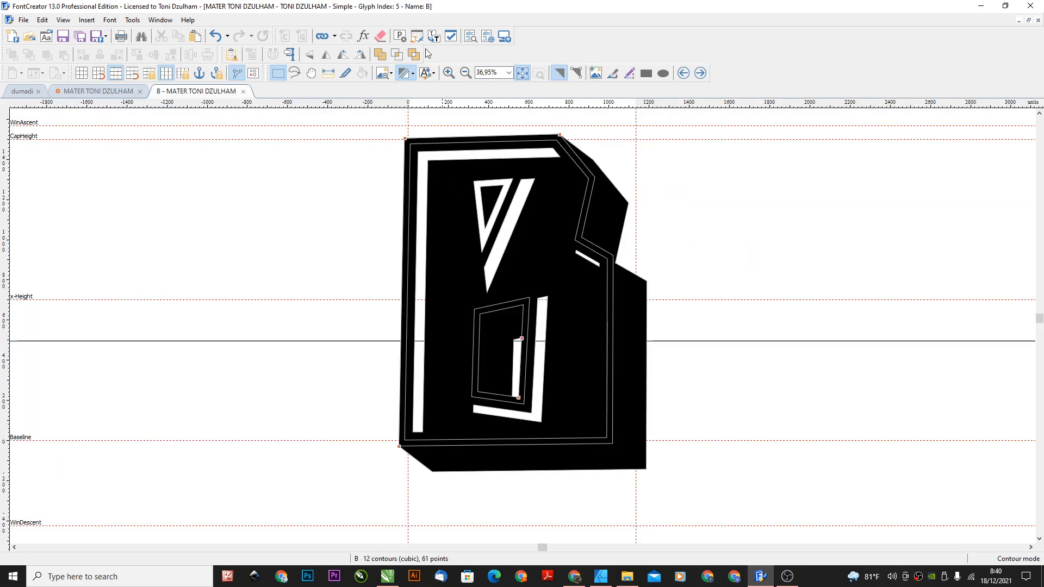
left_click(243, 91)
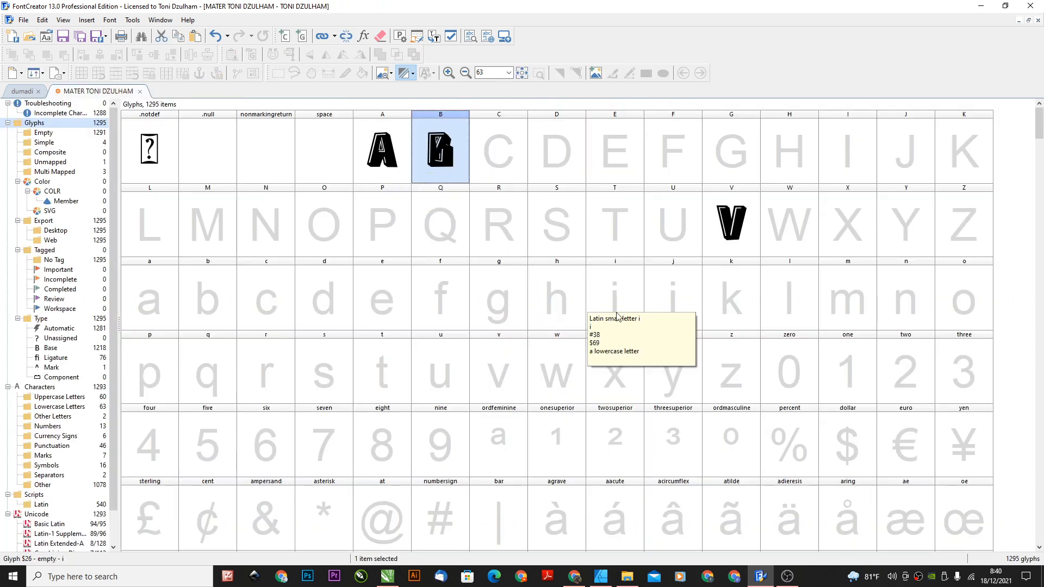
scroll(430, 154, "down", 12)
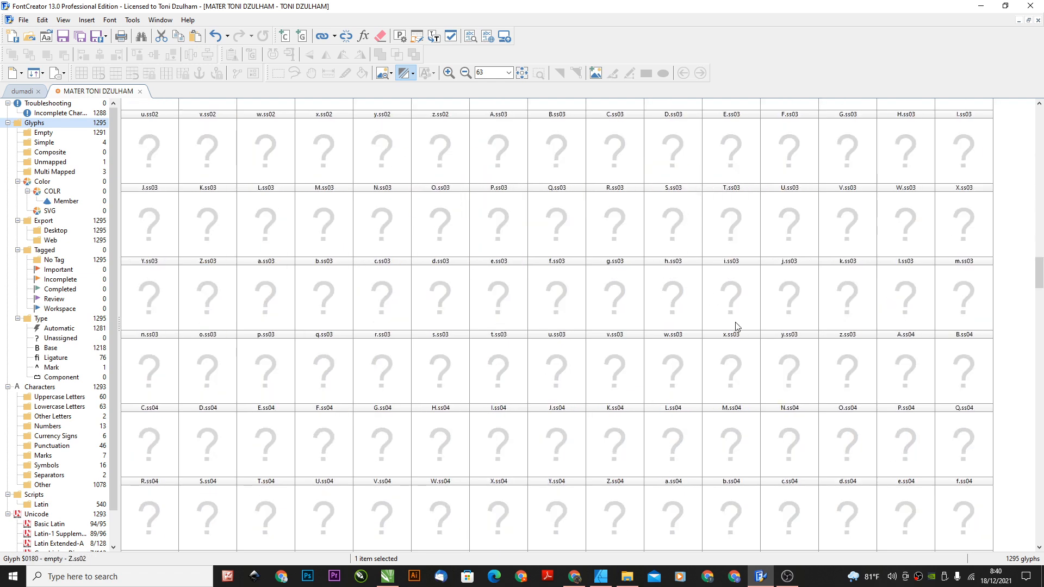
scroll(723, 326, "up", 9)
scroll(696, 288, "up", 5)
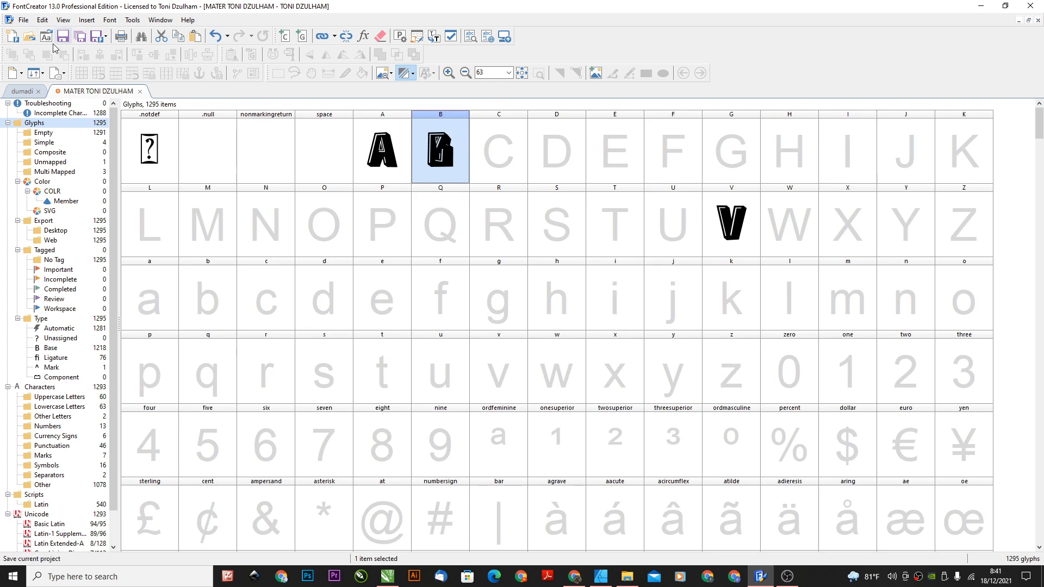
Save the project under a new name, LAYER GRUP.fcp, in the layer folder
left_click(24, 20)
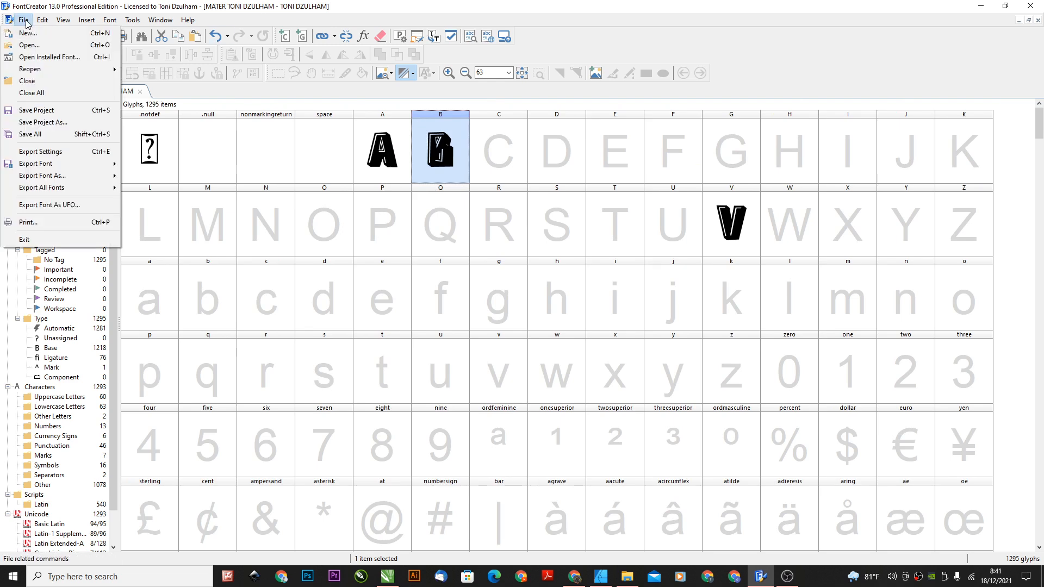
left_click(57, 123)
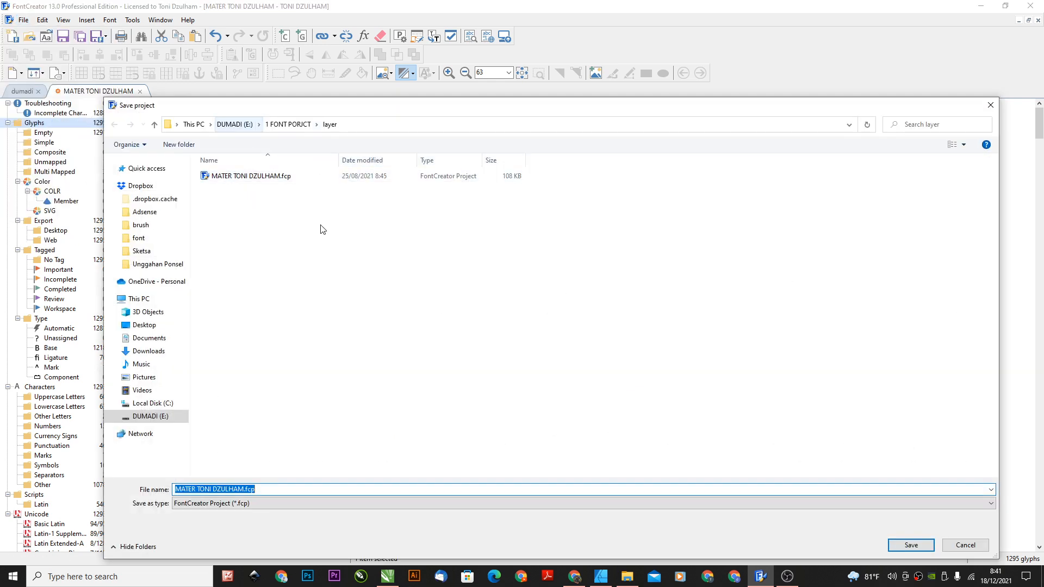
left_click(271, 490)
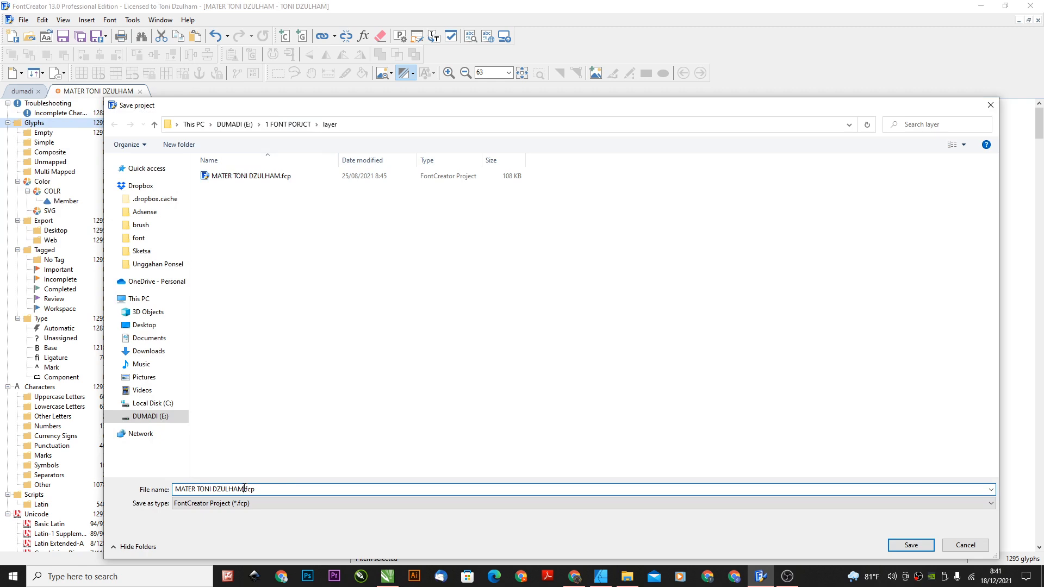
left_click_drag(244, 489, 134, 476)
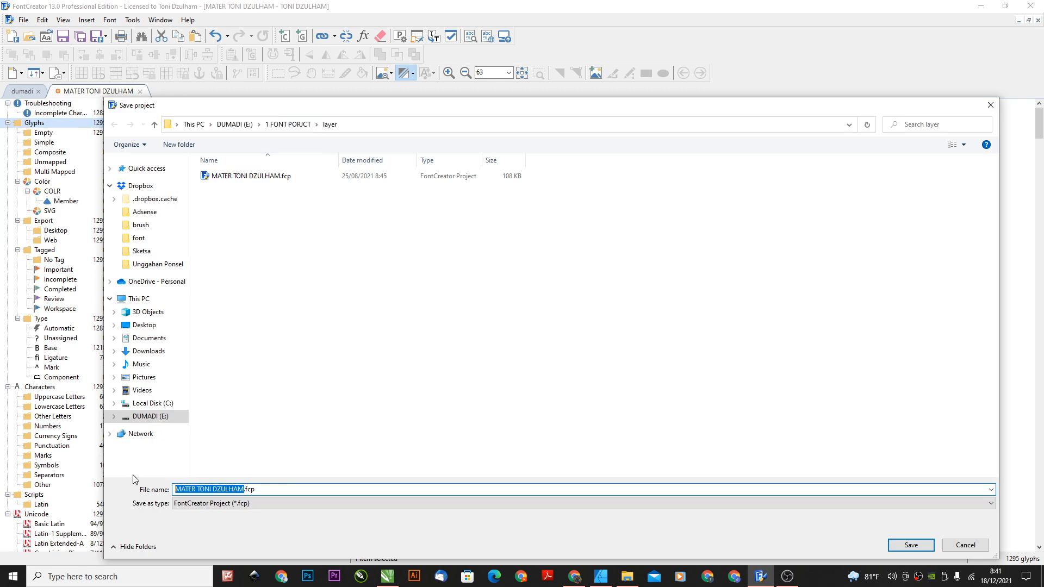
type("LAYER gRUP")
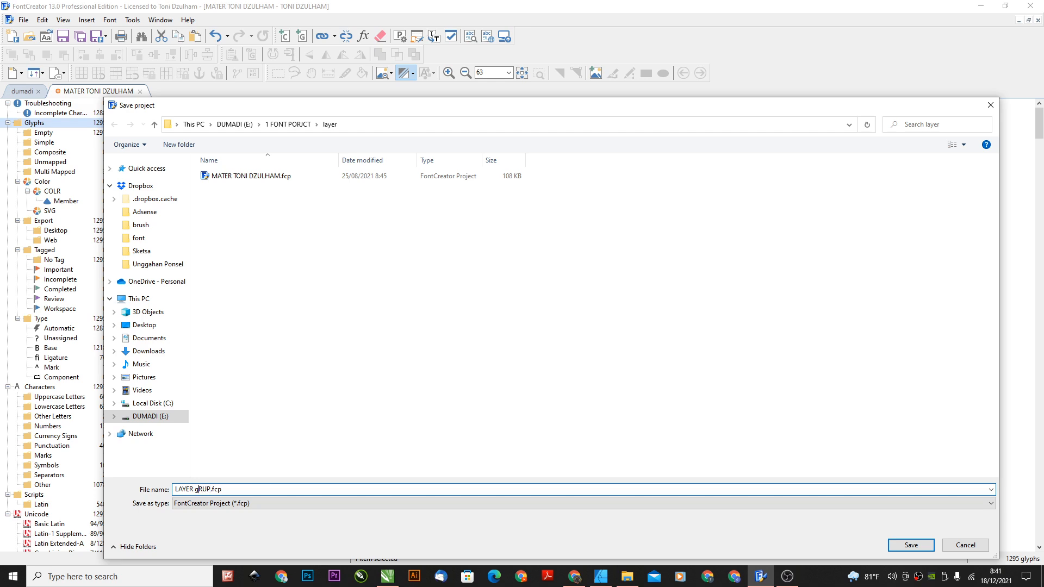
key("BackSpace")
type("G")
left_click(912, 545)
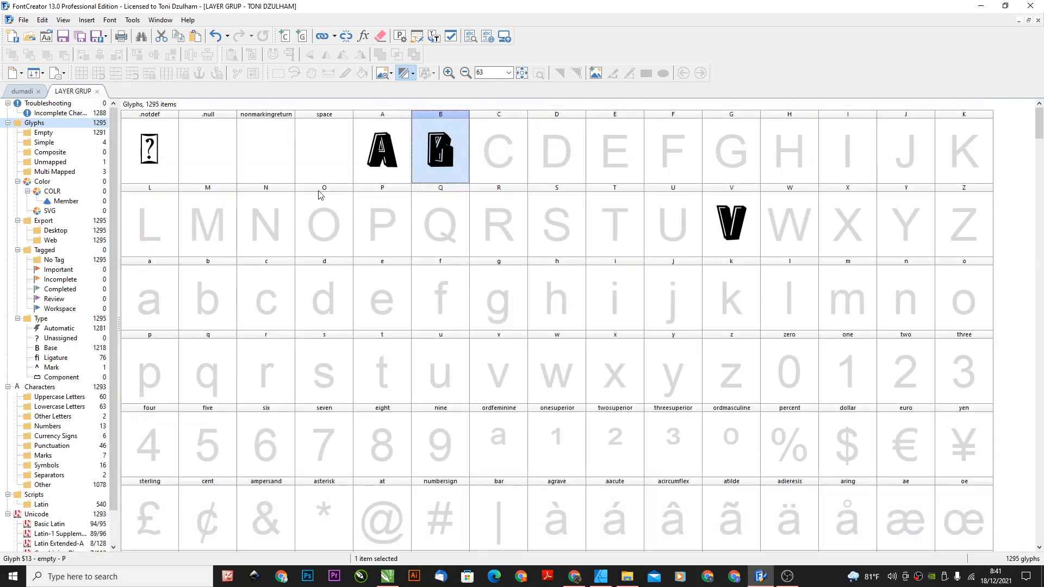
Save another copy of the project as LAYER INNER.fcp in the layer folder
left_click(24, 22)
mouse_move(77, 176)
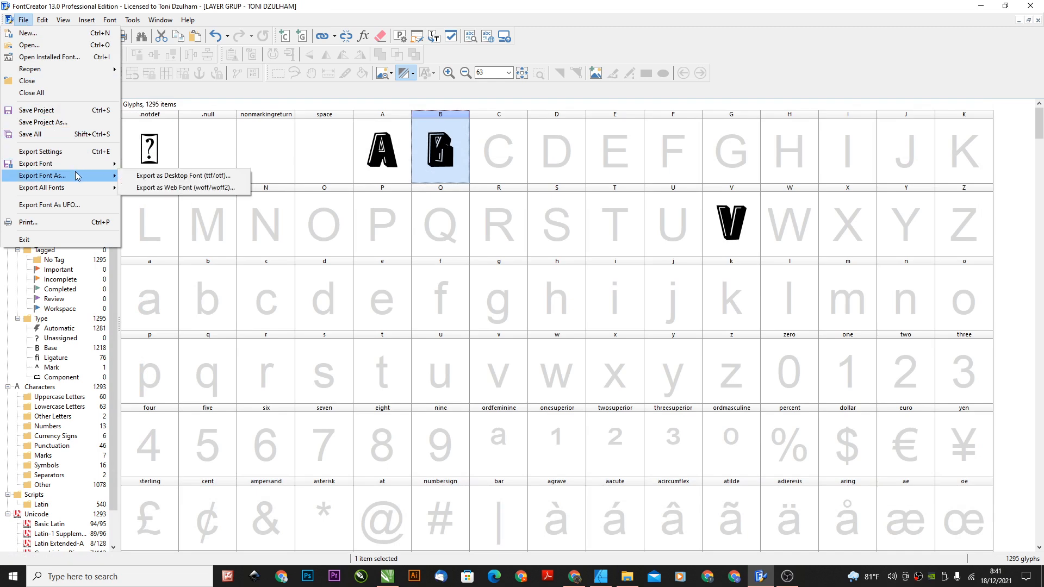
left_click(81, 123)
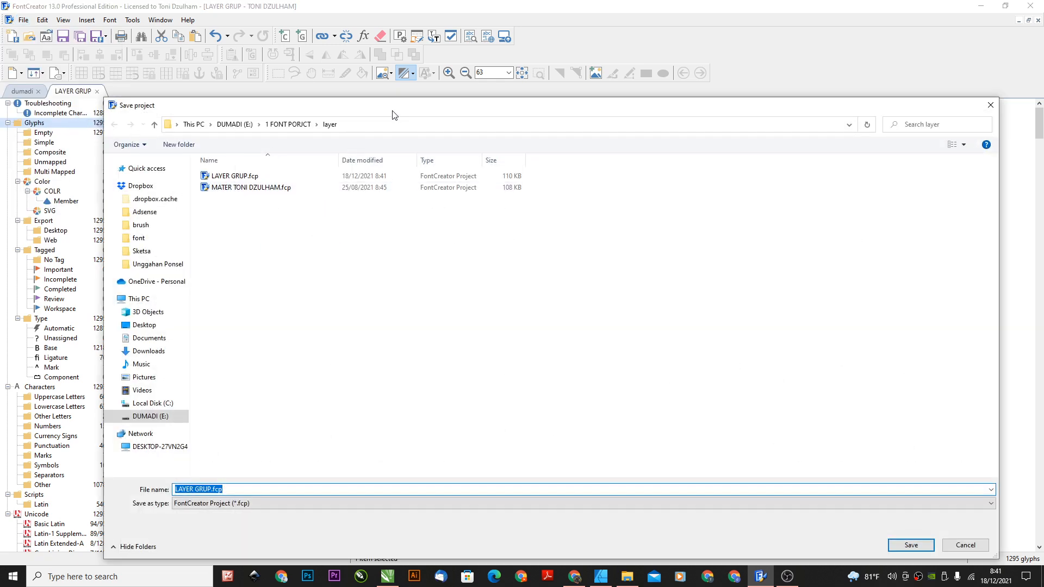
left_click_drag(392, 111, 405, 110)
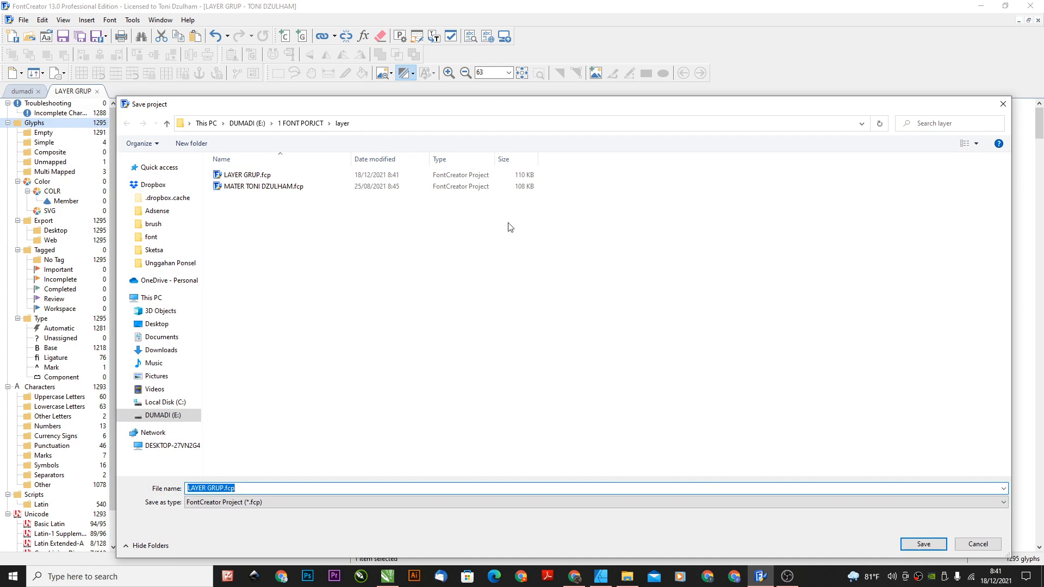
left_click(207, 489)
type("INNE")
key("Return")
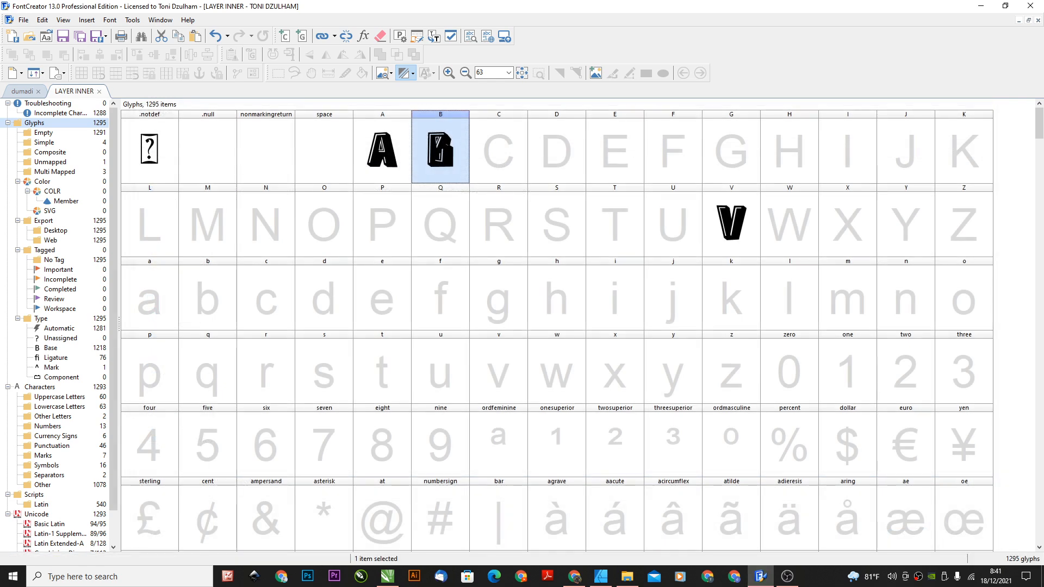
Save another copy of the project as LAYER REGULAR.fcp in the layer folder
left_click(23, 19)
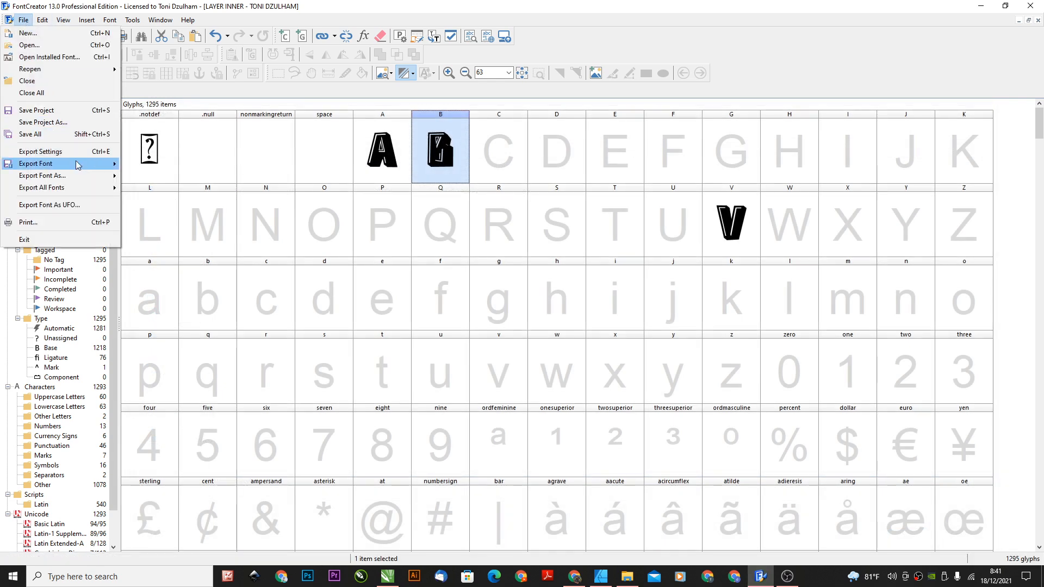
mouse_move(80, 169)
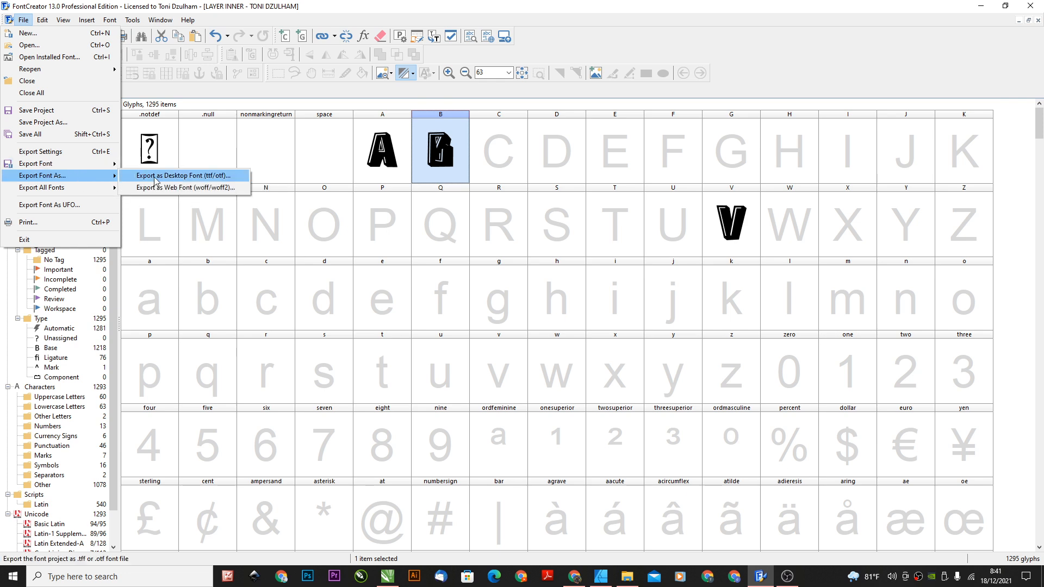
left_click(151, 181)
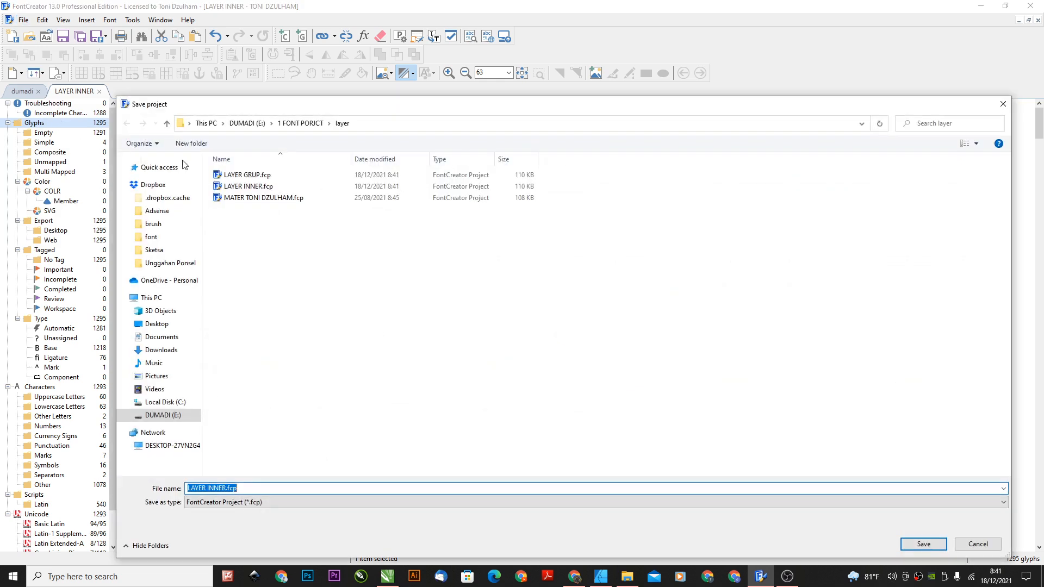
left_click(223, 489)
type("REGULA")
key("Return")
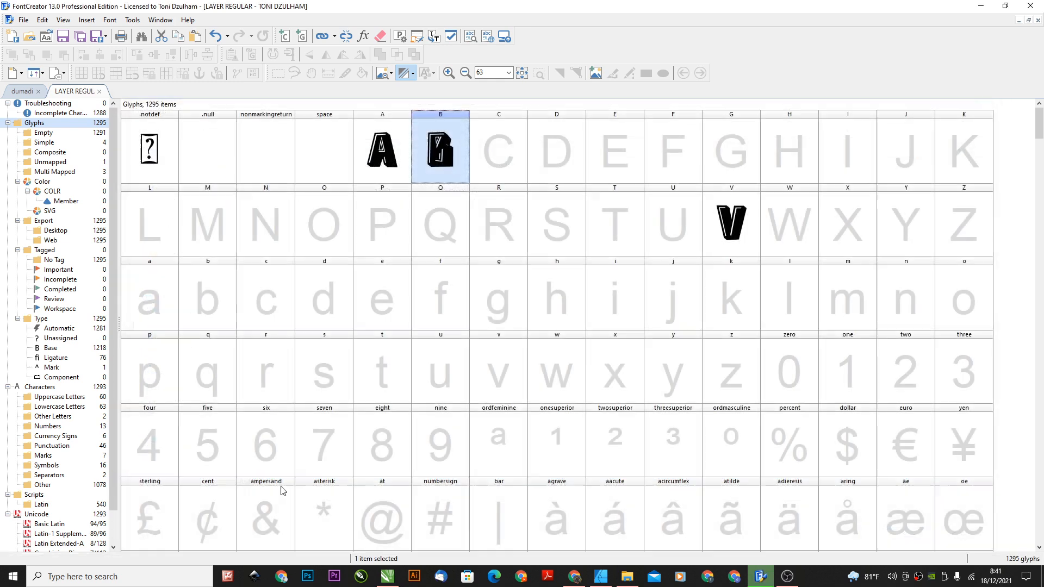
Save another copy of the project as LAYER LINE.fcp in the layer folder
left_click(24, 21)
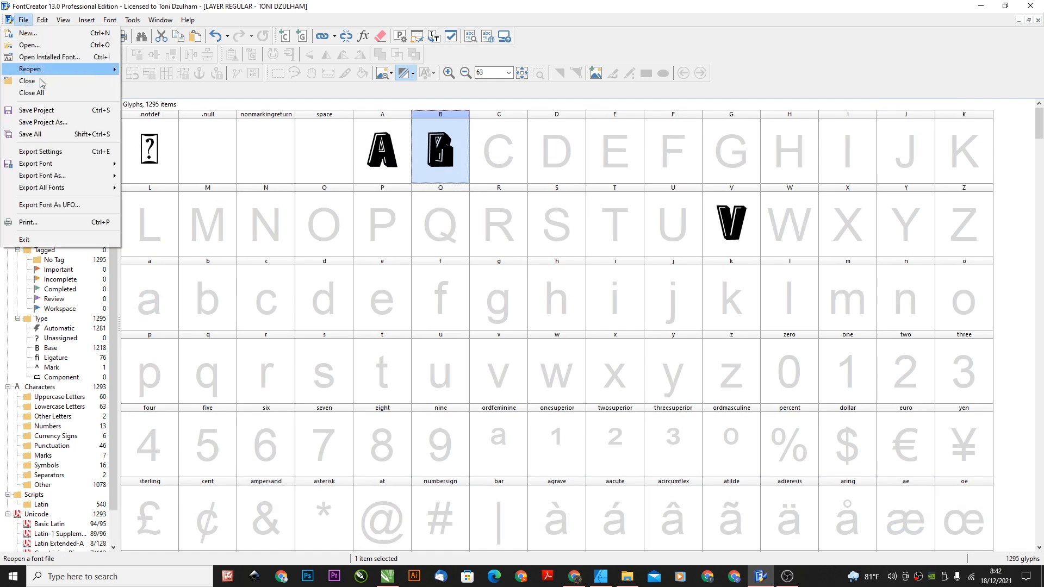
left_click(62, 122)
left_click(233, 488)
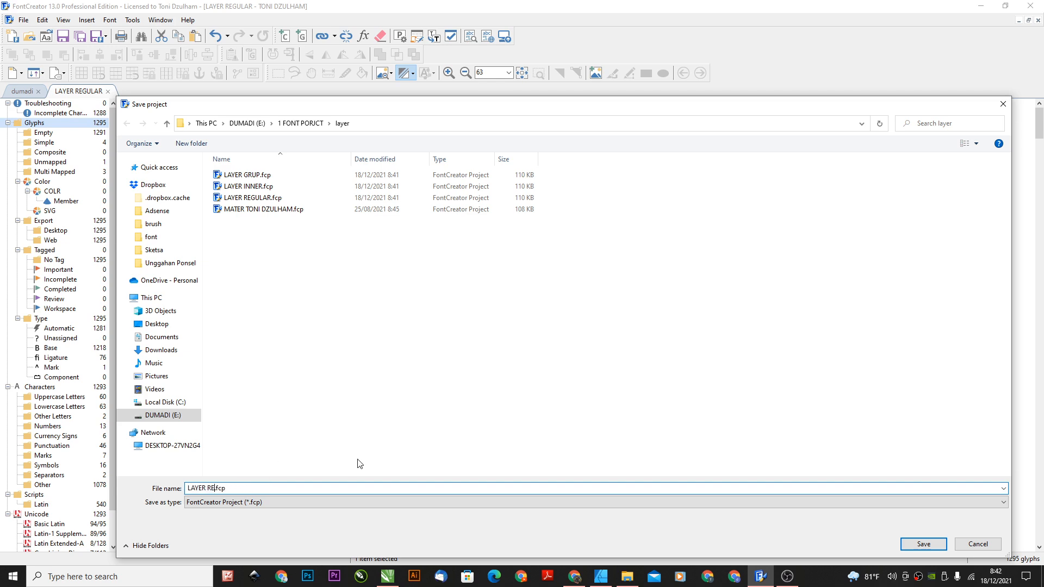
type("LINE")
key("Return")
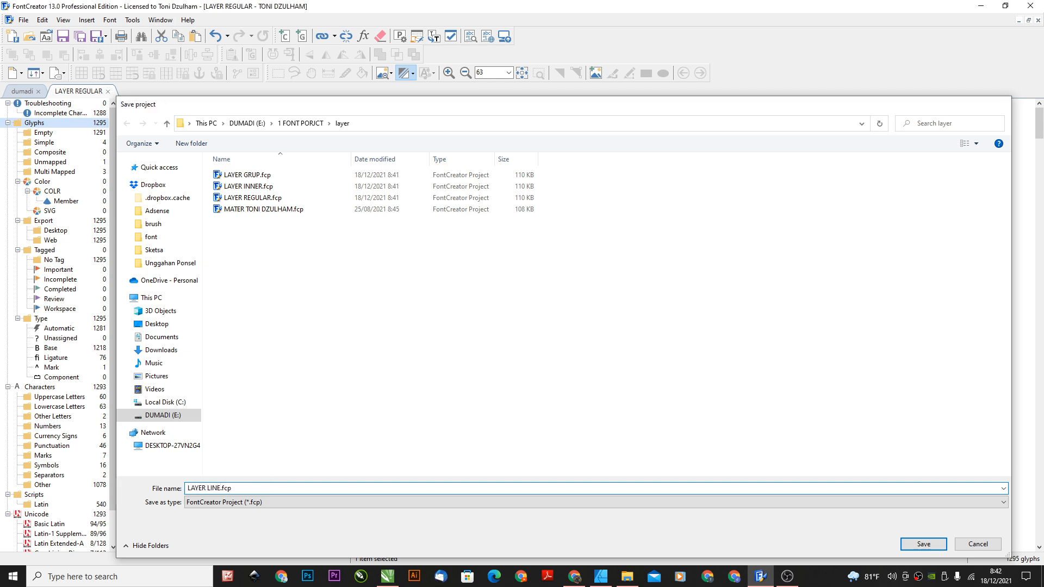
Save another copy of the project as LAYER SHADOW.fcp in the layer folder
left_click(24, 20)
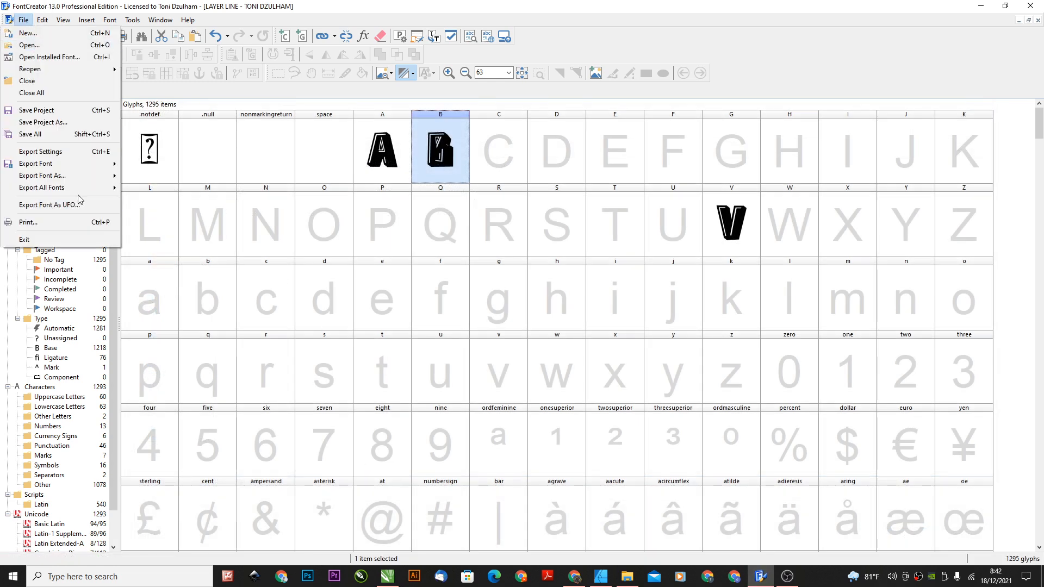
mouse_move(69, 178)
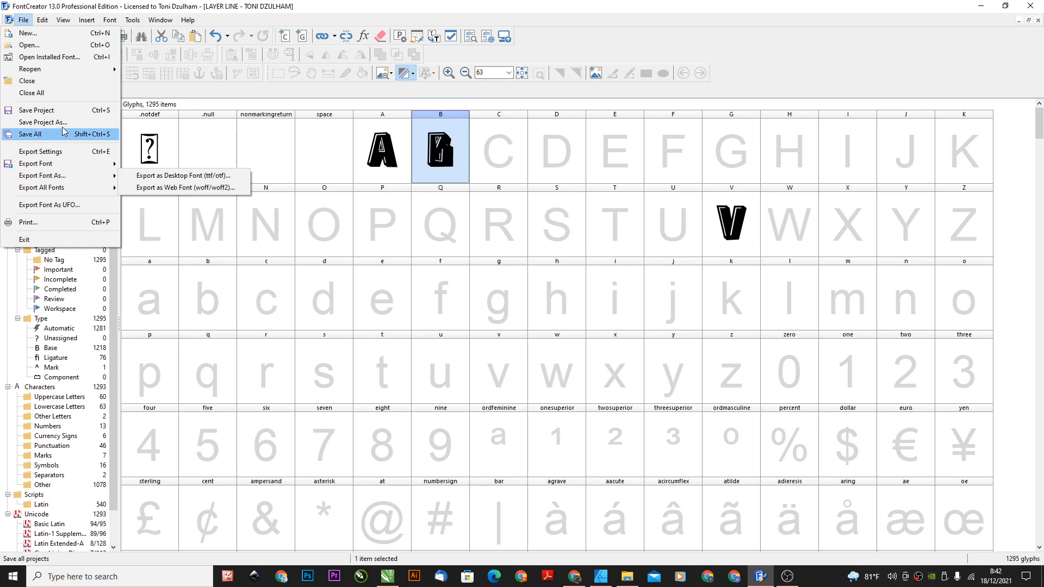
left_click(43, 122)
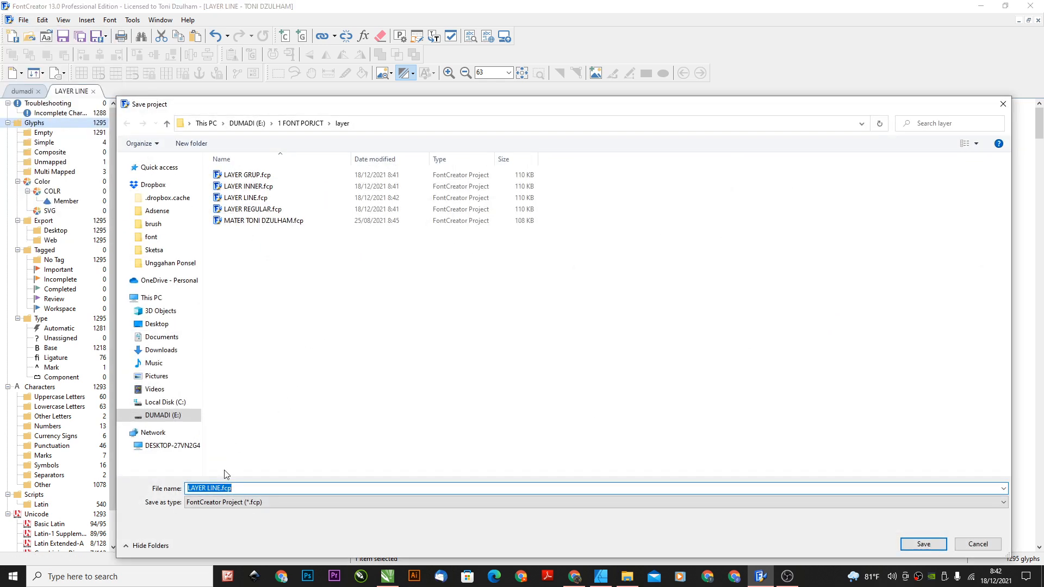
left_click(219, 487)
type("SHADOW")
key("Return")
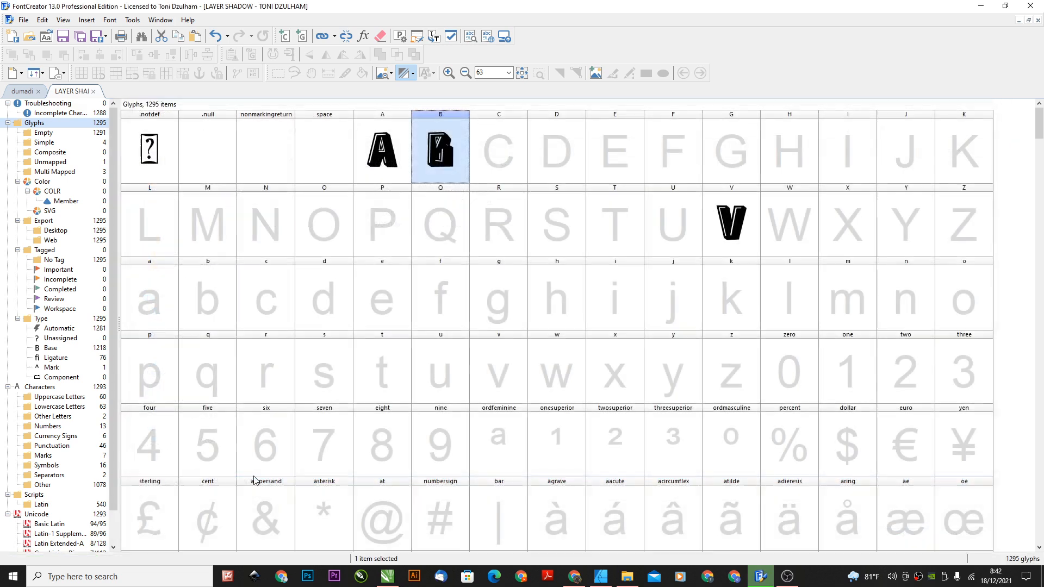
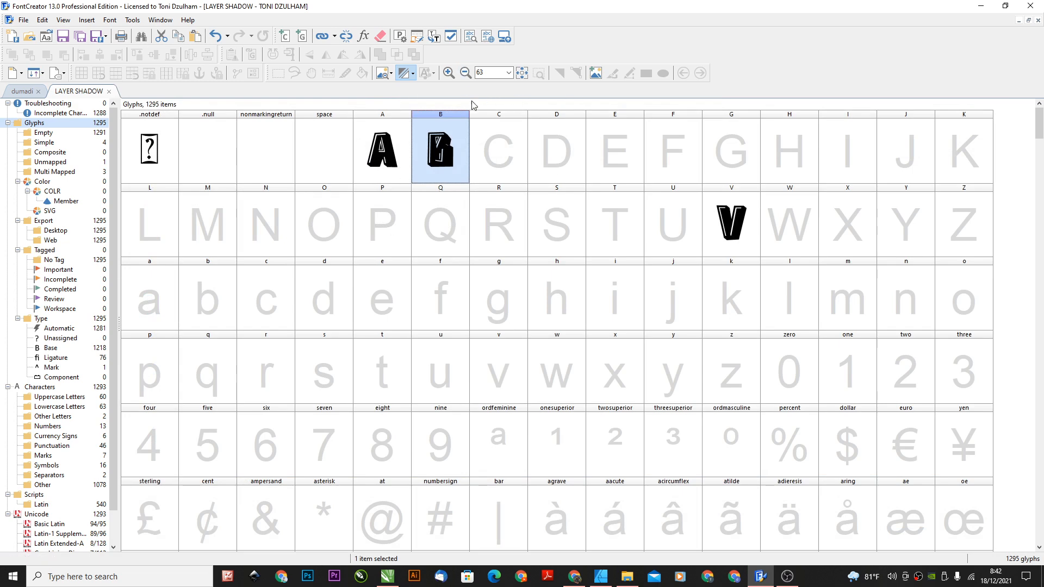
Delete all inner contours from the A and B glyphs, keeping only each letter's solid outer shadow shape
double_click(392, 156)
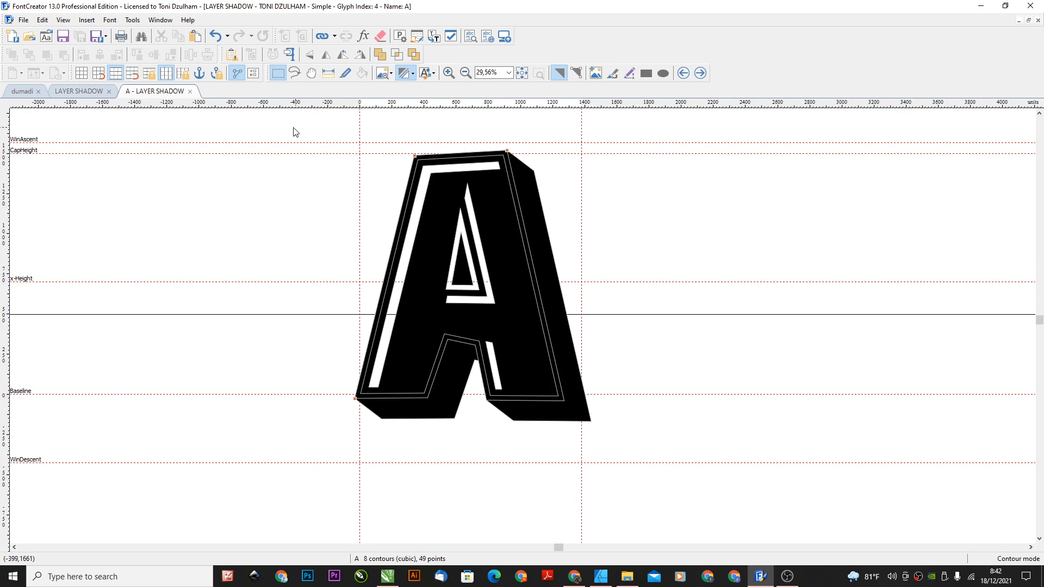
left_click_drag(292, 122, 575, 426)
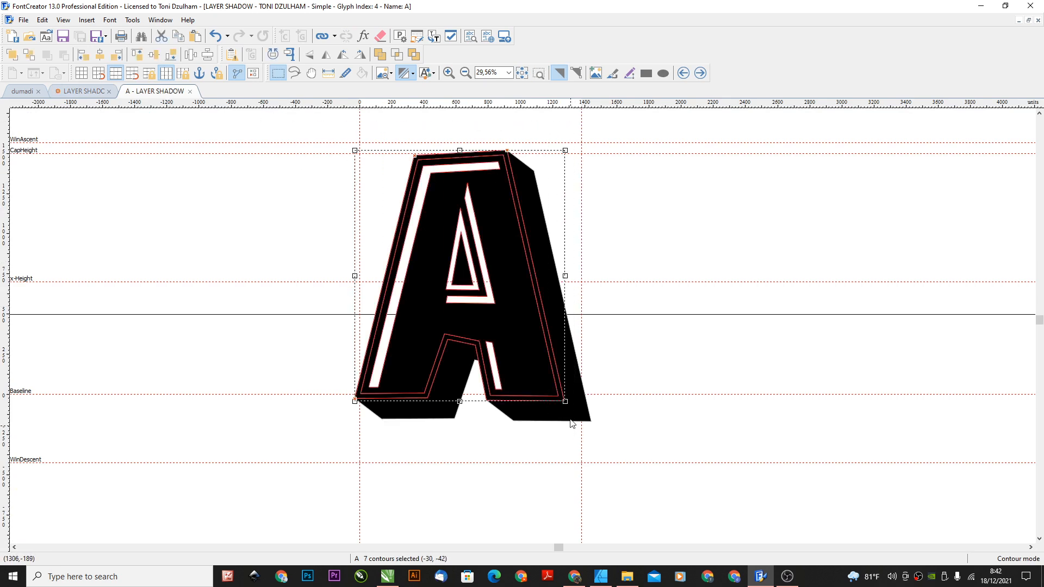
key("Delete")
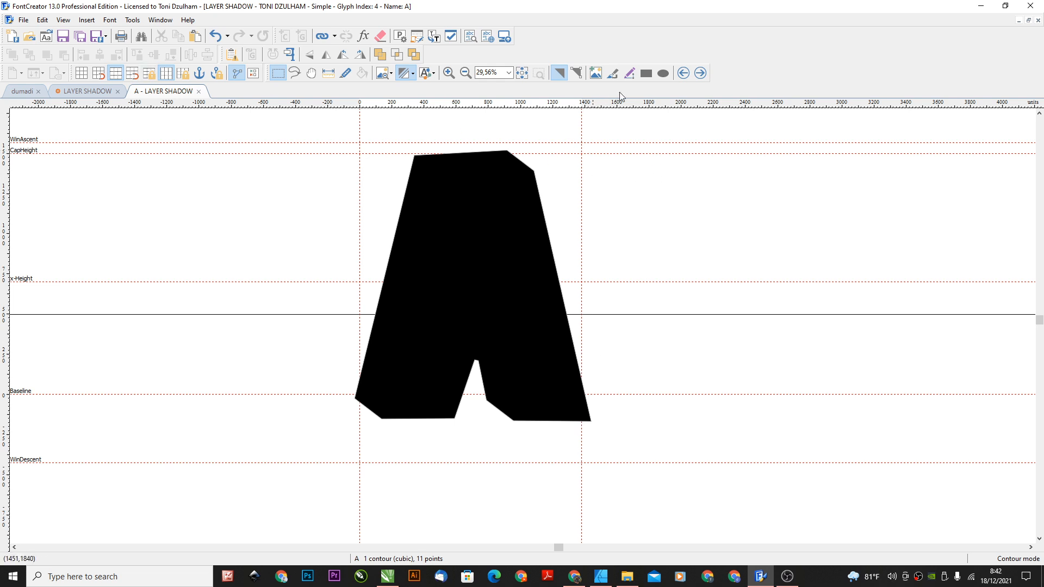
left_click(700, 73)
left_click_drag(297, 132, 543, 454)
key("Delete")
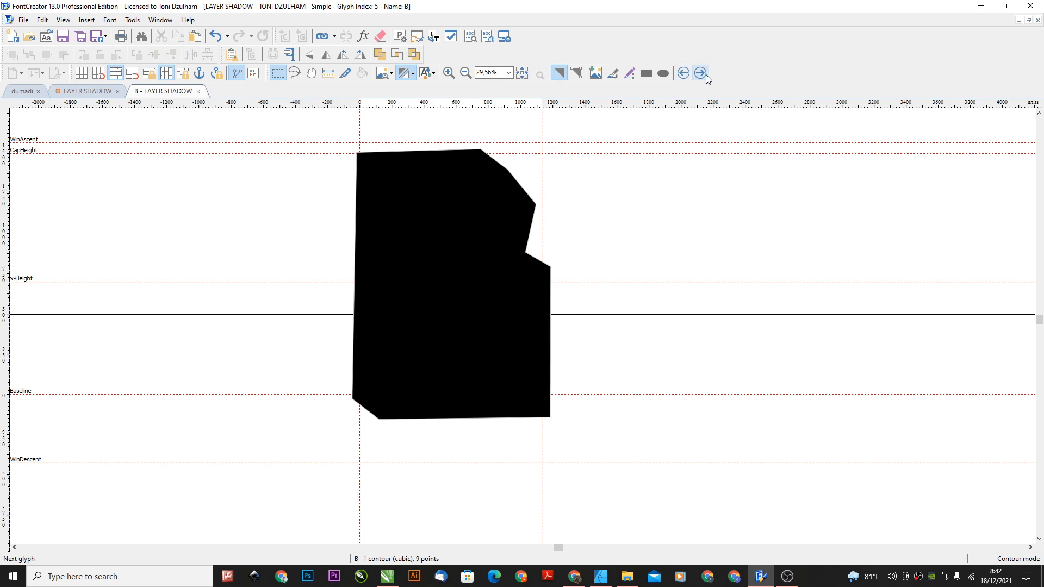
Delete the inner contours from the V glyph, keeping only its solid outer shadow shape
left_click(199, 91)
double_click(713, 229)
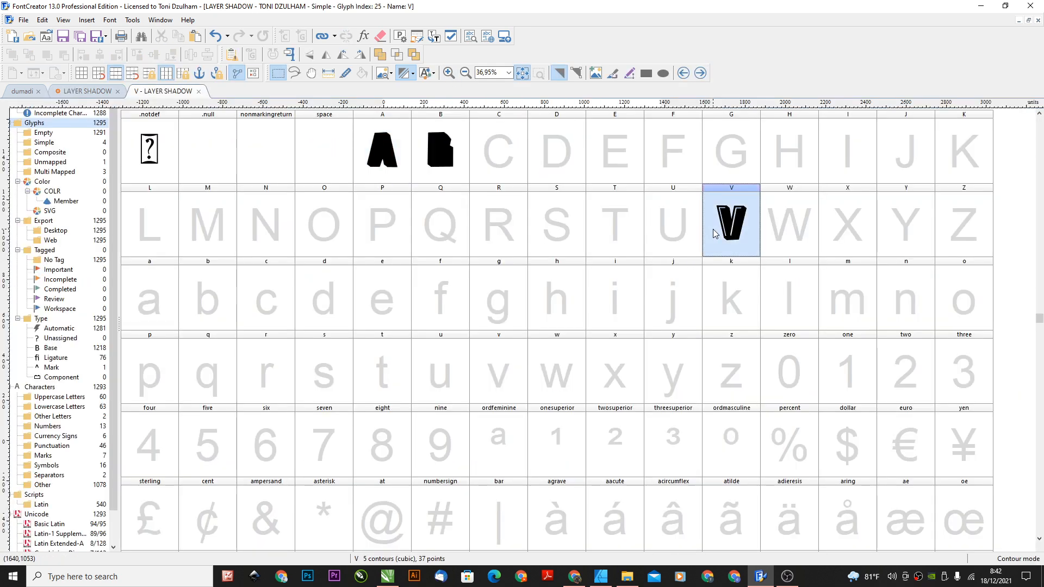
left_click_drag(336, 117, 655, 478)
key("Delete")
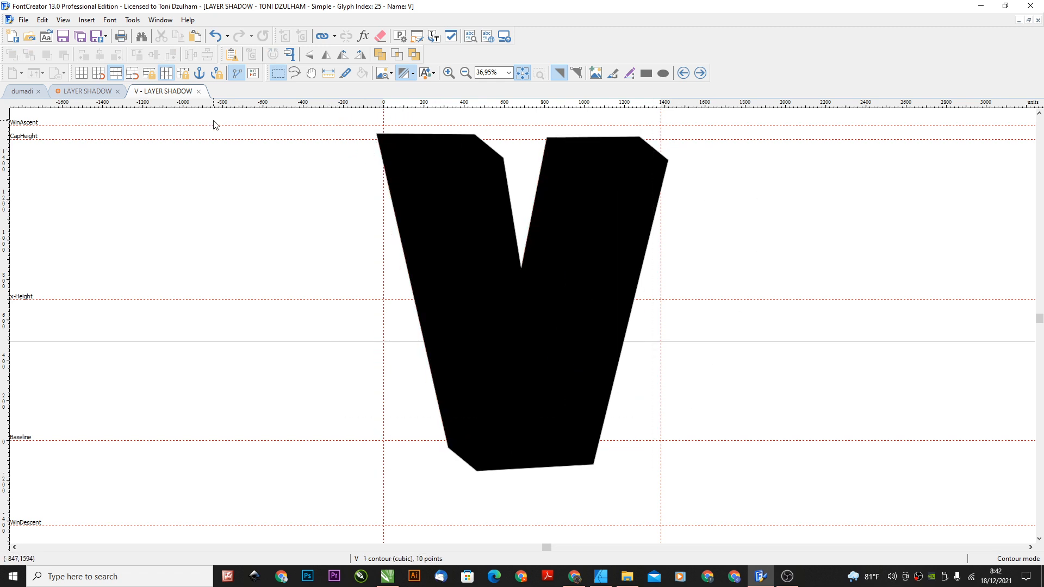
Export the project as a desktop font named LAYER sHADOW.otf in the layer folder, and return to the glyph overview
left_click(23, 20)
mouse_move(66, 179)
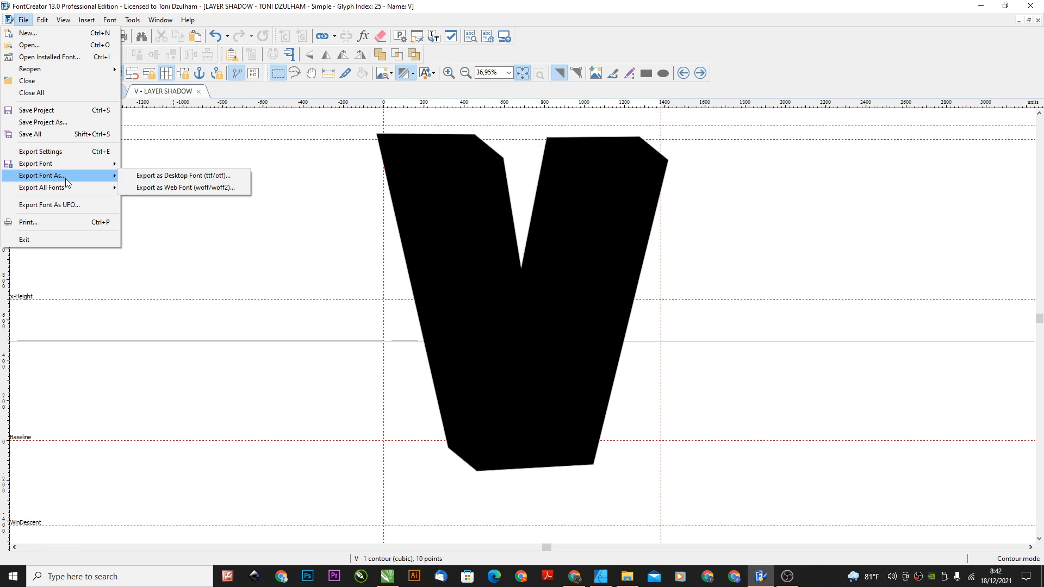
left_click(174, 175)
left_click(511, 357)
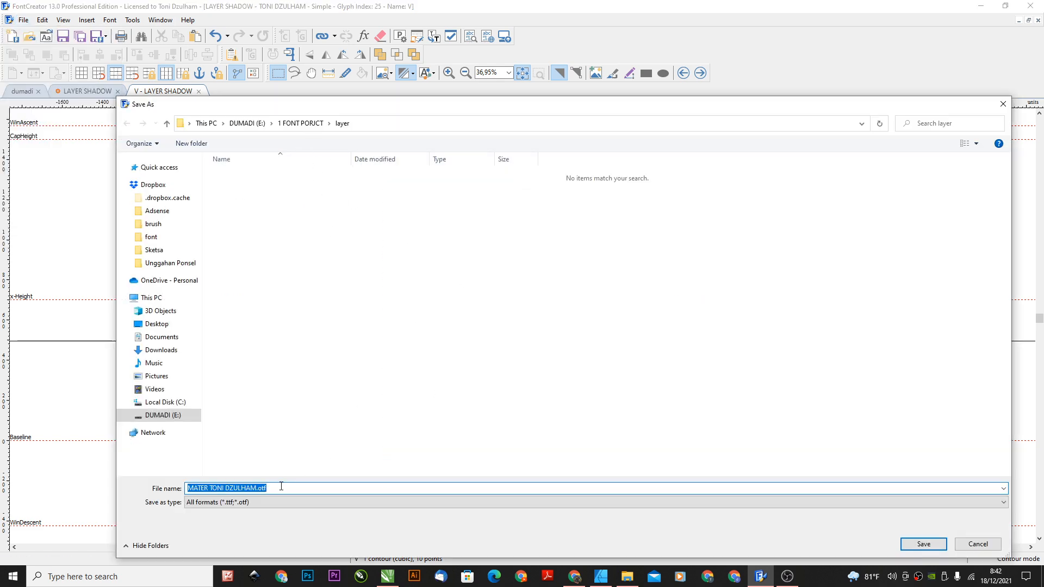
left_click_drag(257, 488, 179, 489)
type("LAYER sHADOW")
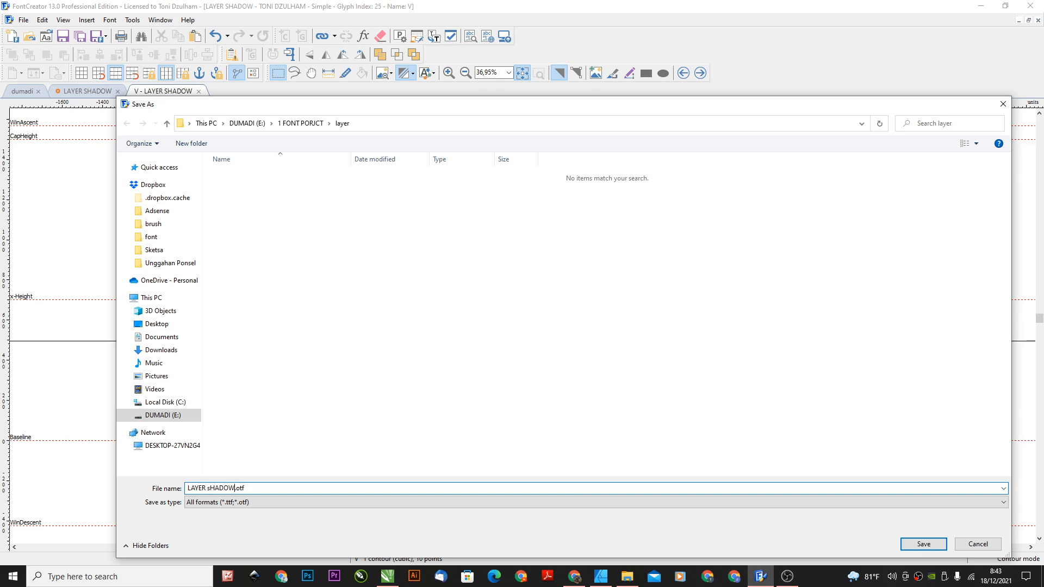
key("Return")
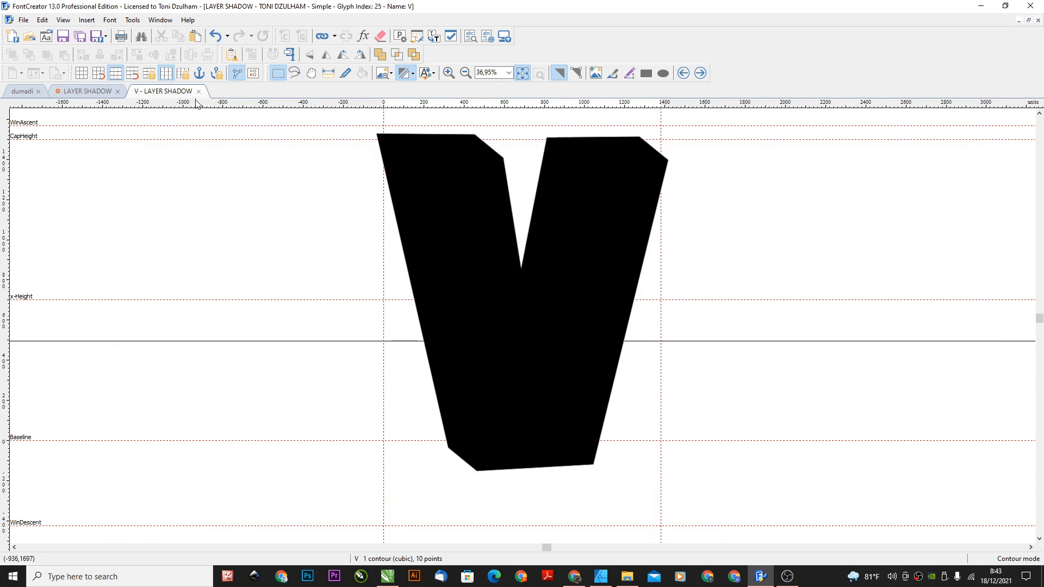
left_click(84, 92)
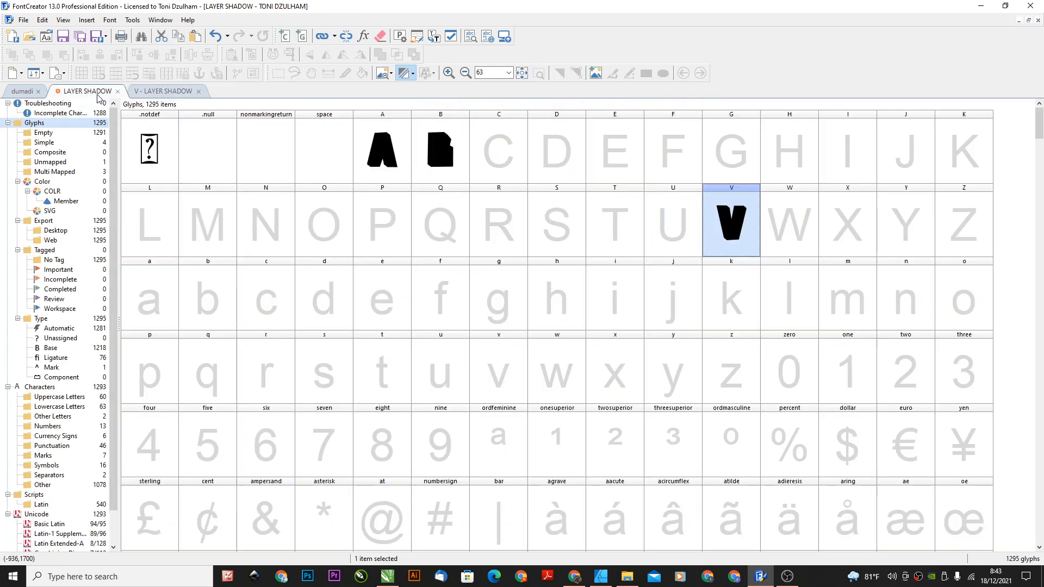
mouse_move(612, 582)
left_click(624, 579)
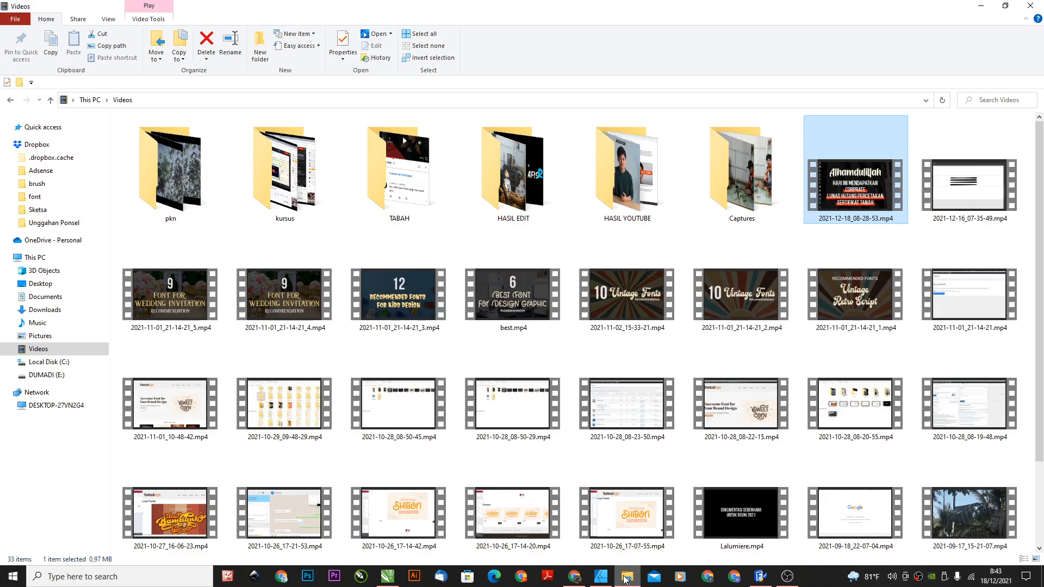
left_click(624, 579)
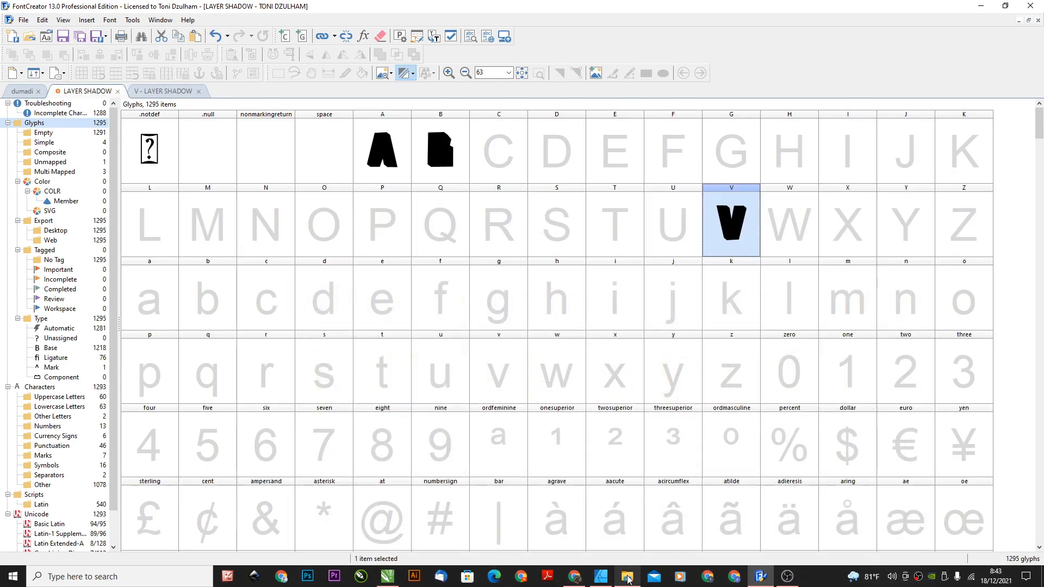
left_click(628, 580)
left_click(64, 375)
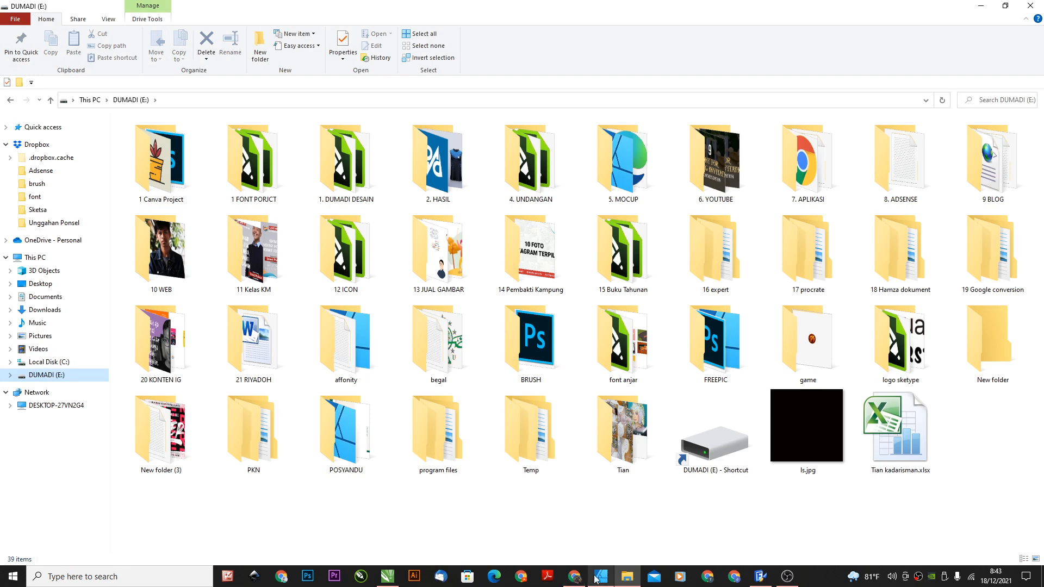
left_click(760, 578)
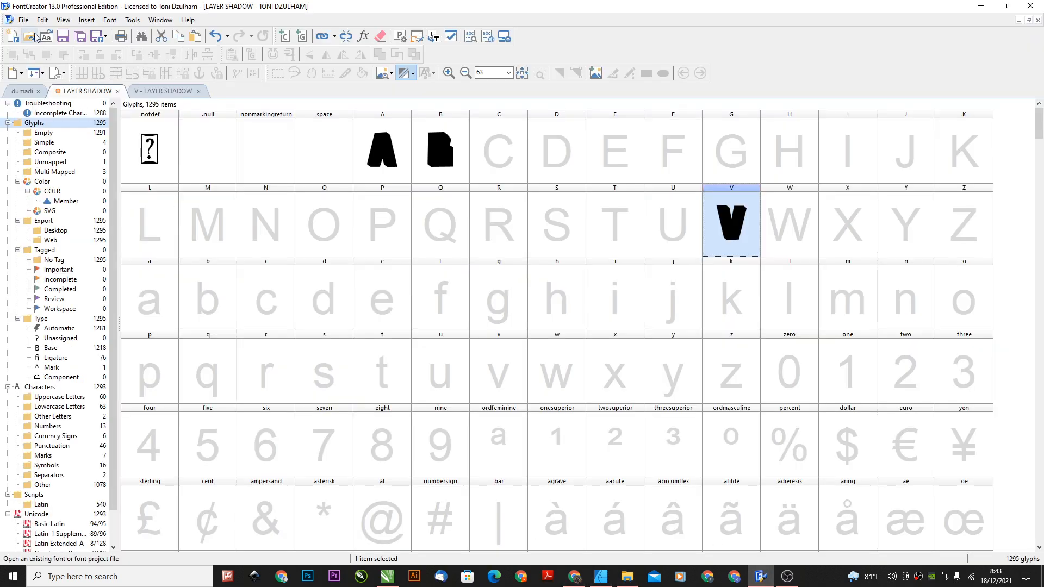
Reopen the LAYER LINE.fcp project from the layer folder and open its A glyph for editing
left_click(23, 19)
mouse_move(33, 69)
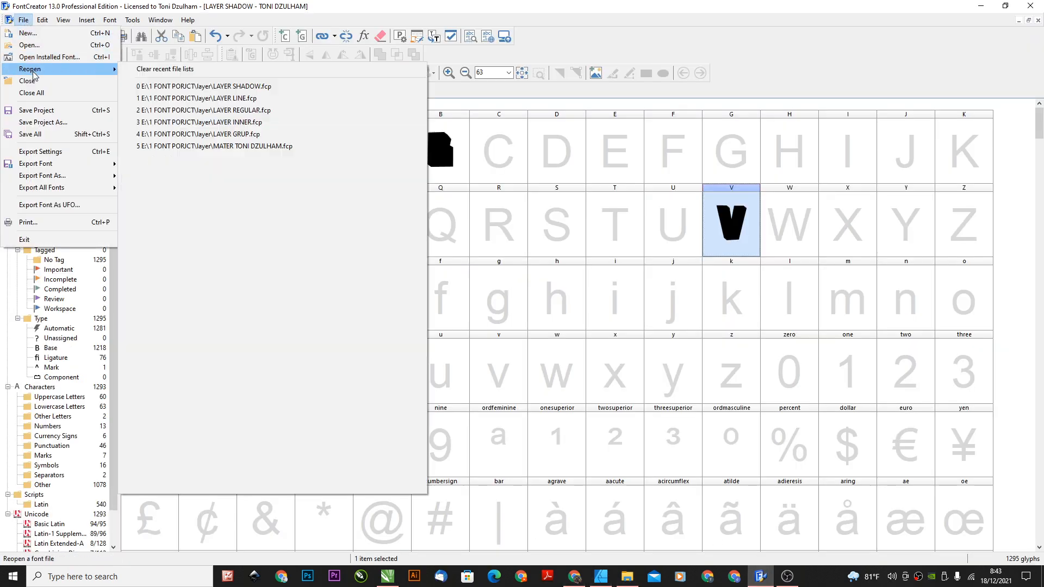
left_click(241, 98)
double_click(394, 157)
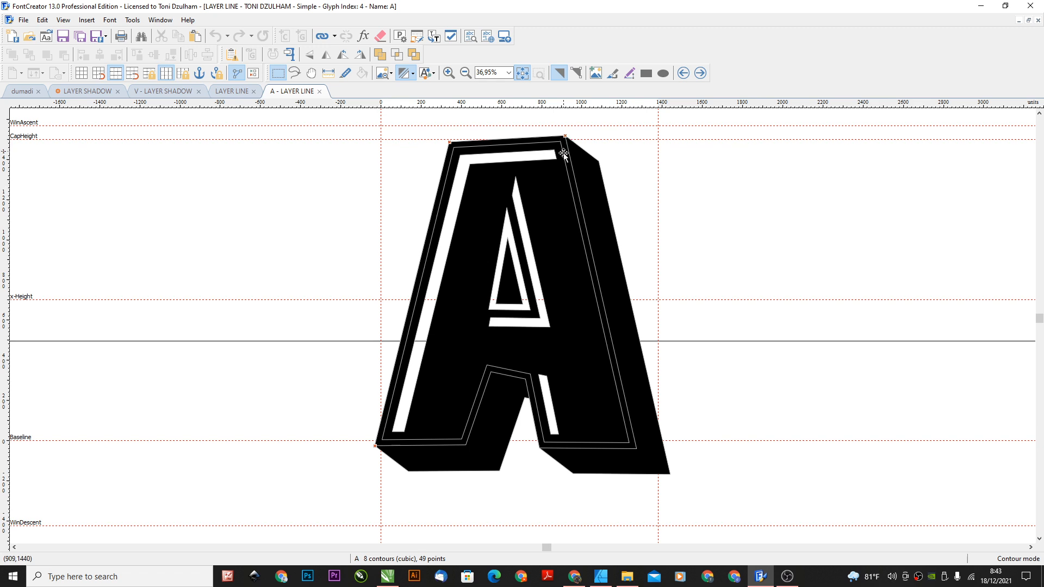
Delete the outer shadow contour and the inset outline contour from the A glyph, keeping its outer letter outline
left_click(601, 203)
key("Delete")
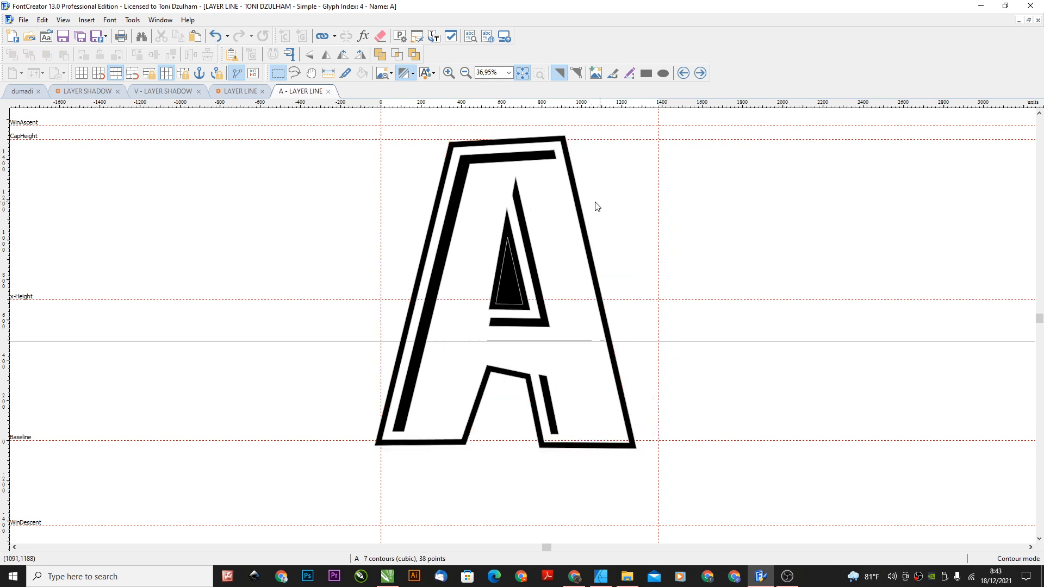
left_click(557, 192)
key("Delete")
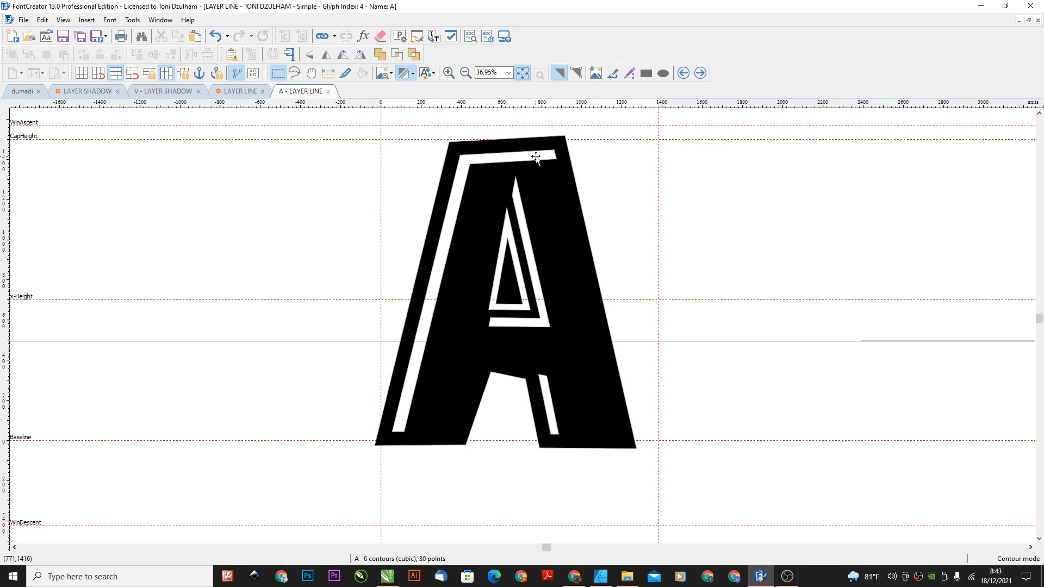
key("ctrl+z")
key("Delete")
Delete the three highlight strokes from the A: along the upper edge, beside the counter and on the lower leg
left_click(533, 158)
key("Delete")
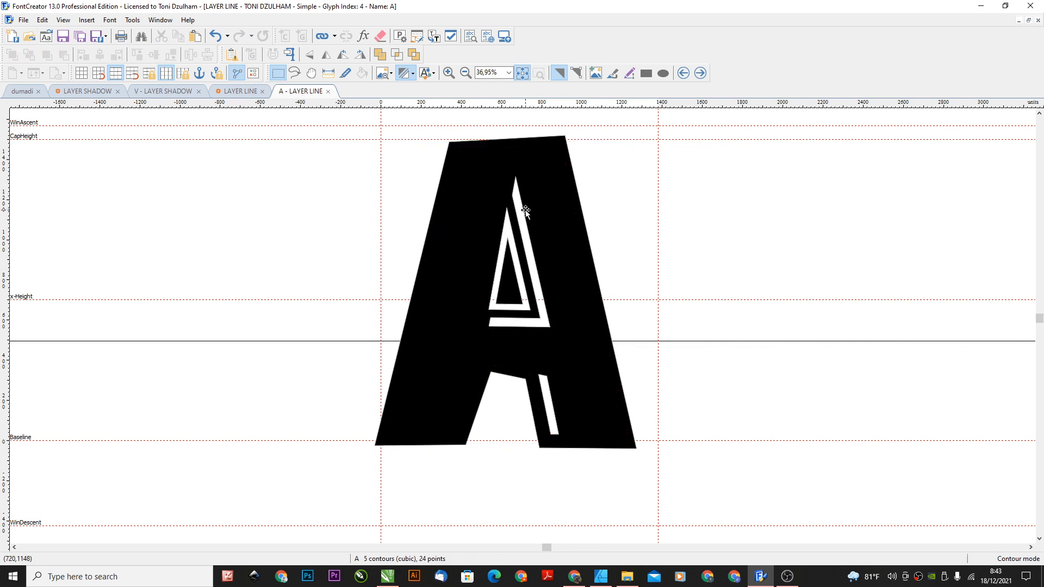
left_click(525, 211)
key("Delete")
left_click(547, 394)
key("Delete")
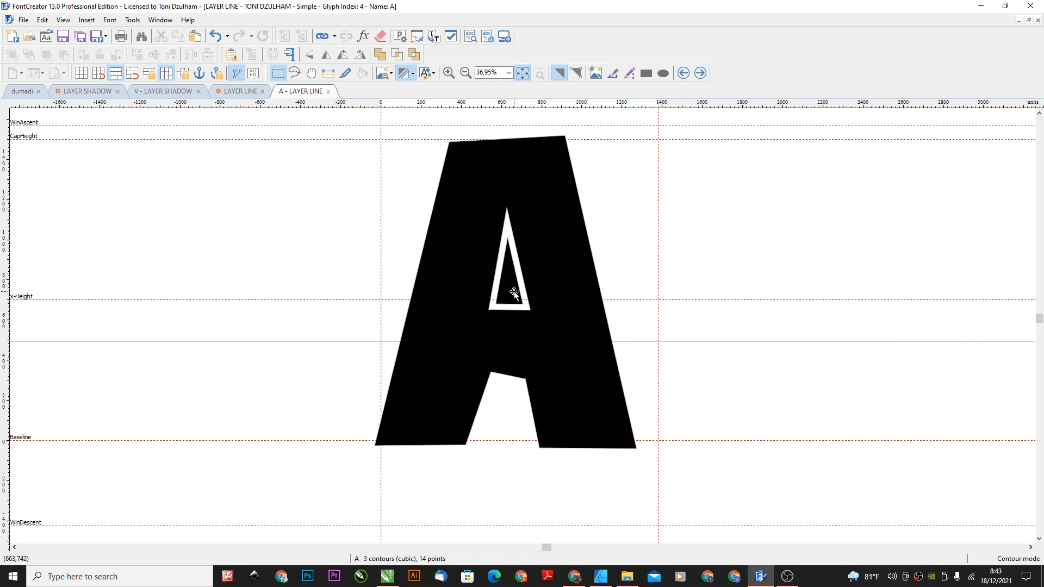
Delete the larger triangle contour around the A's counter, keeping the smaller triangle as the opening
left_click(514, 291)
key("Delete")
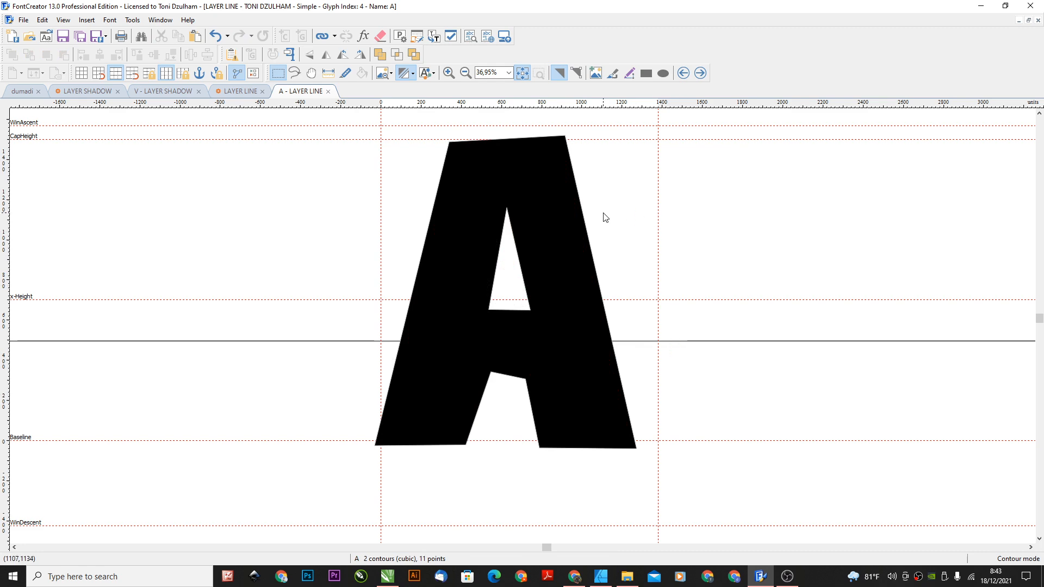
key("ctrl+z")
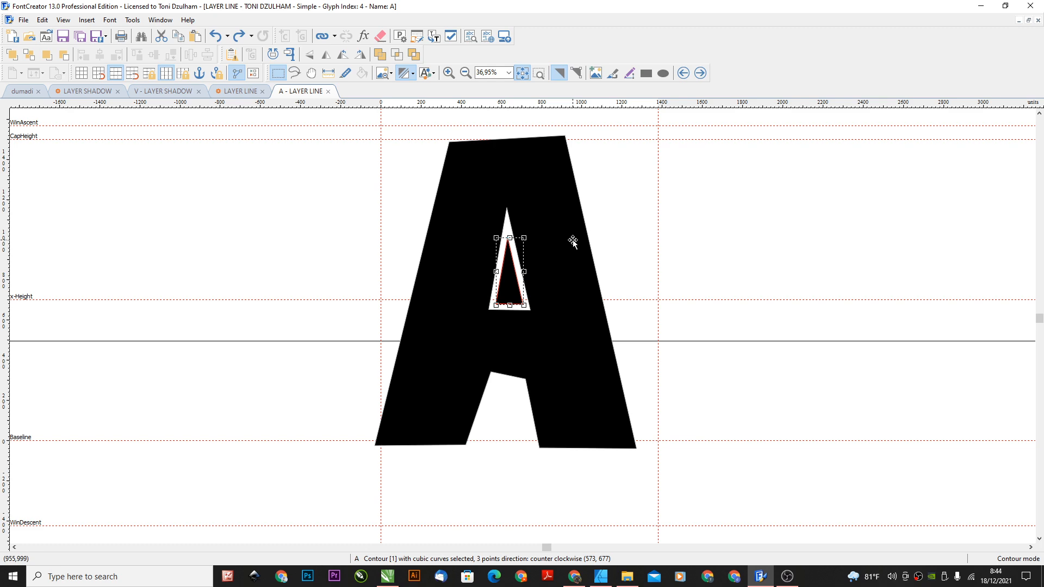
key("Delete")
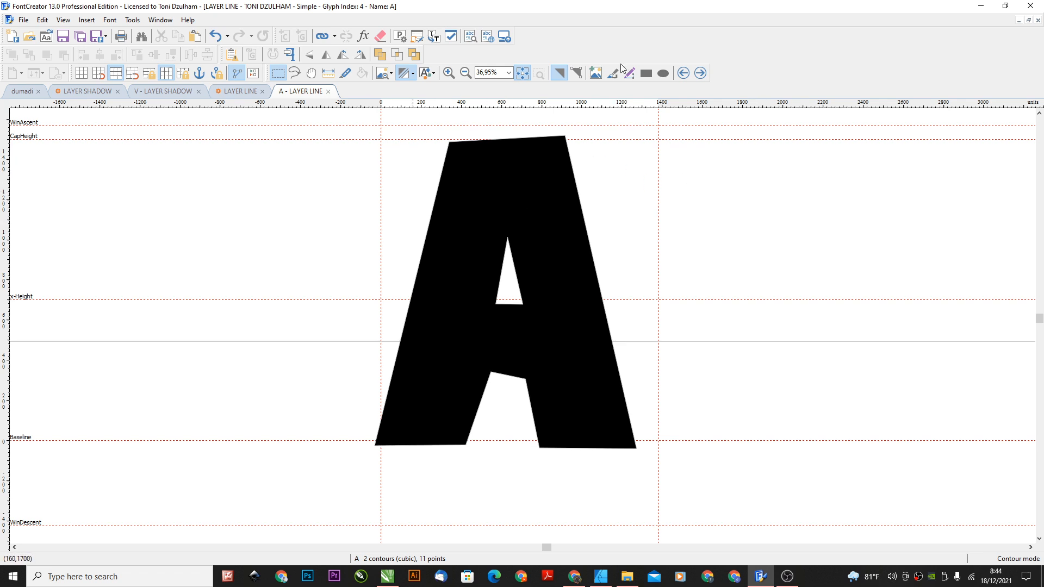
Go to the B glyph and delete its outer shadow contour and inset outline contour, keeping the outer letter outline
left_click(701, 73)
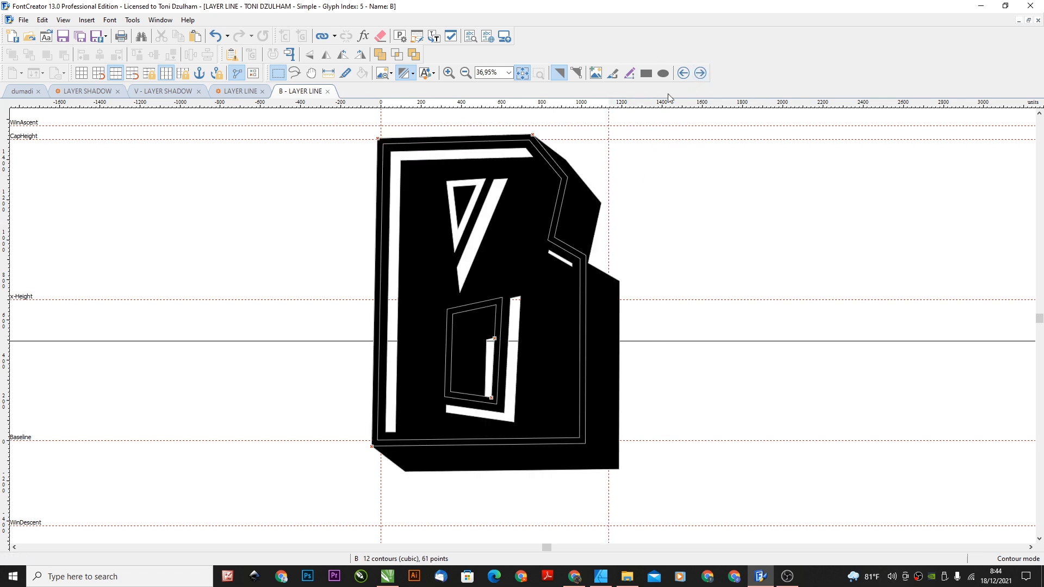
left_click(576, 182)
key("Delete")
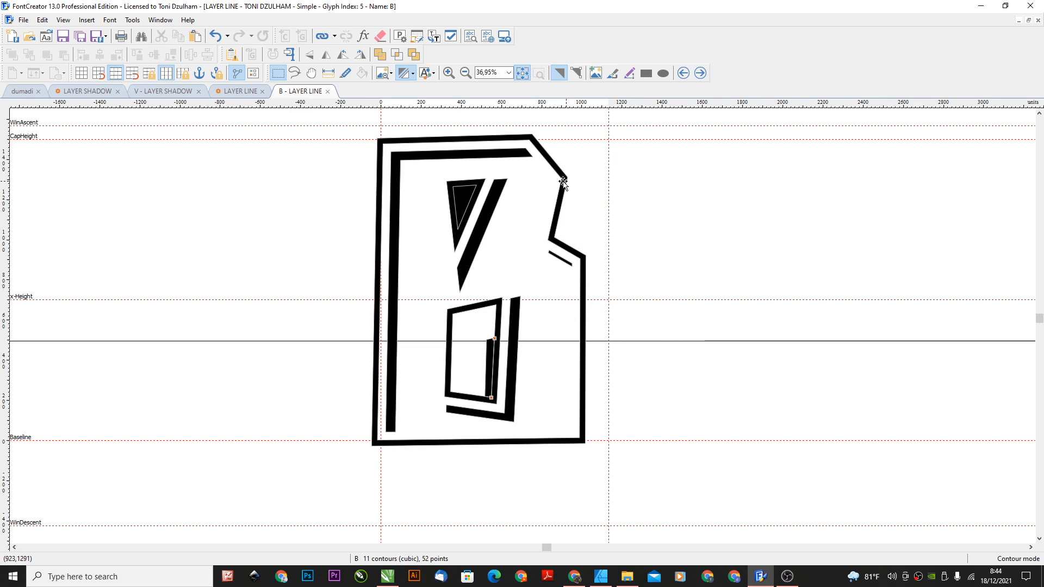
left_click(534, 185)
key("Delete")
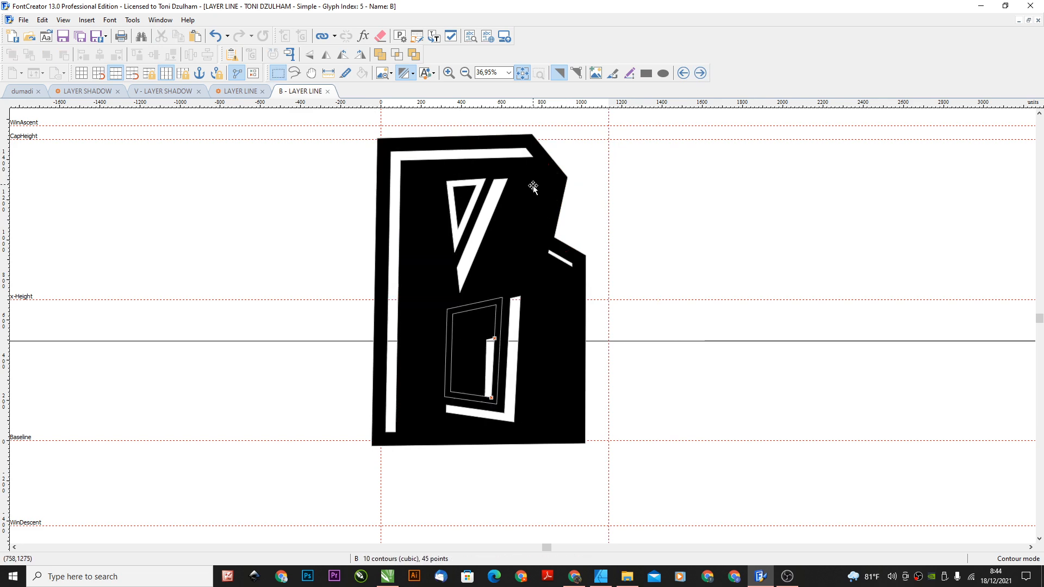
Delete the B's four highlight strokes outside the lower counter and the larger triangle contour around the upper counter
left_click(497, 198)
key("Delete")
left_click(513, 341)
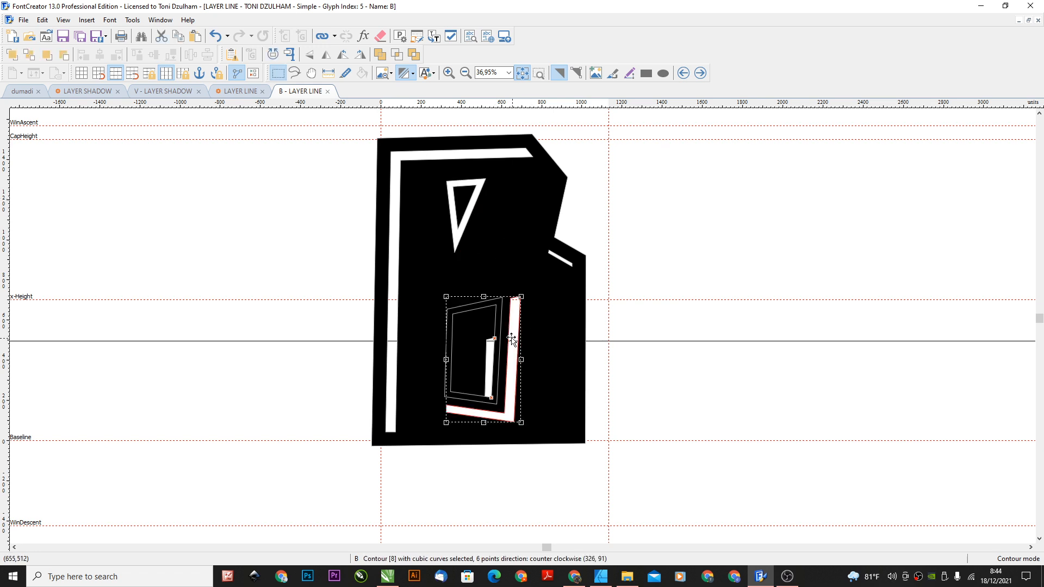
key("Delete")
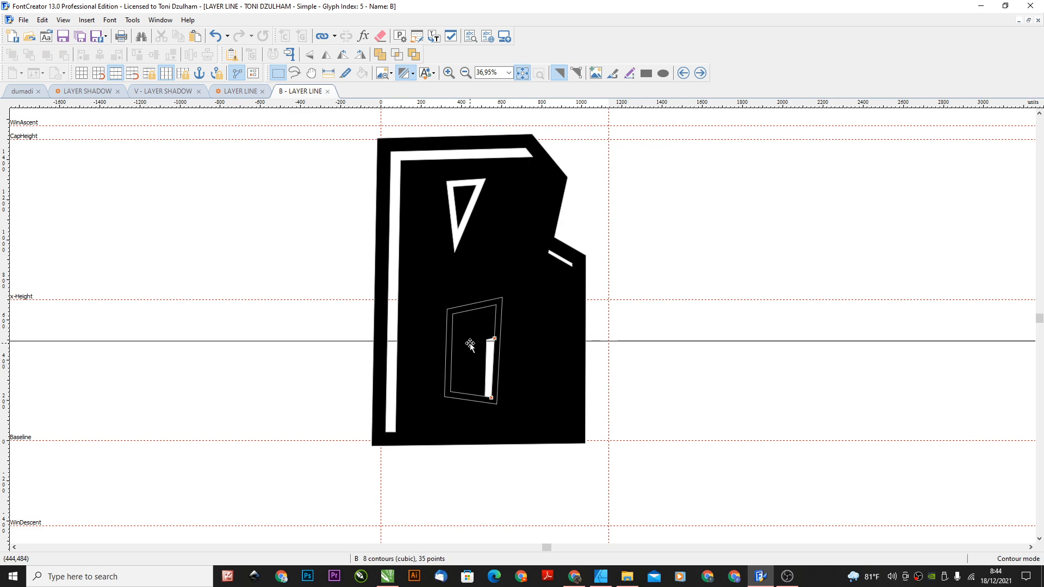
left_click(454, 156)
key("Delete")
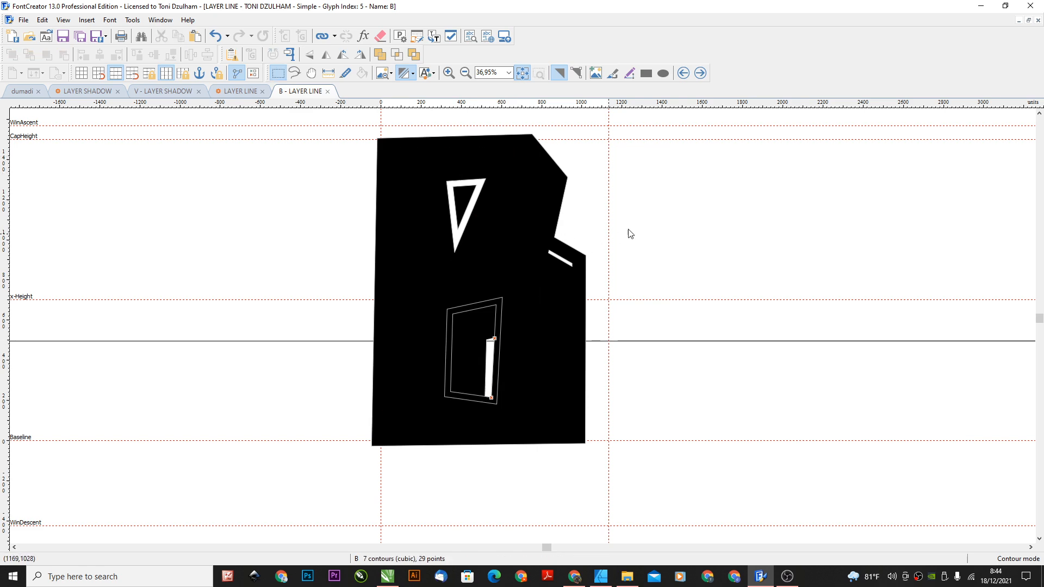
left_click_drag(663, 213, 530, 289)
key("Delete")
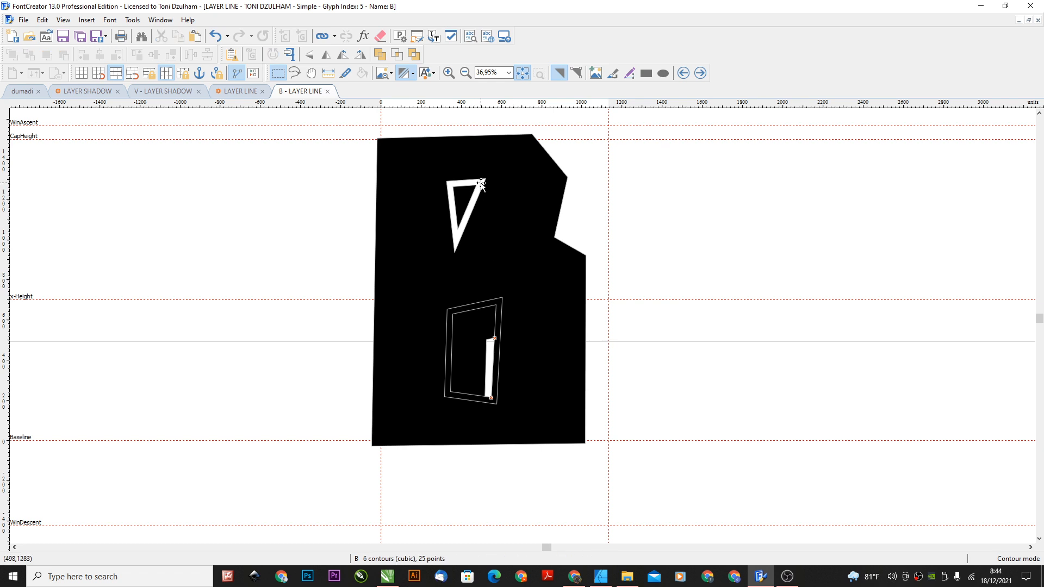
left_click(481, 184)
key("Delete")
Try deleting the larger contour of the B's lower counter and the narrow strip inside it, and undo both deletions
left_click(500, 304)
key("Delete")
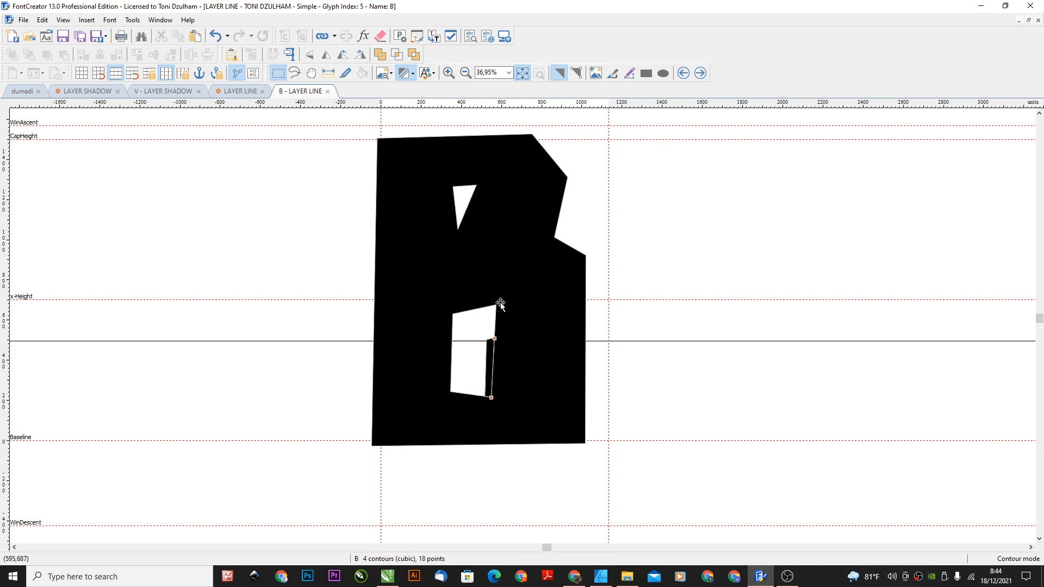
left_click(491, 356)
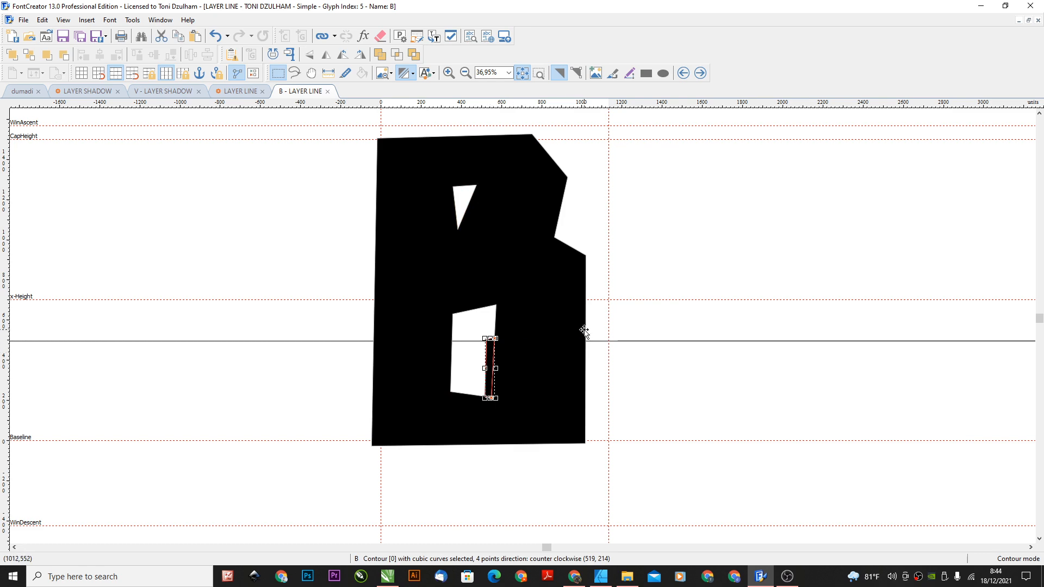
key("Delete")
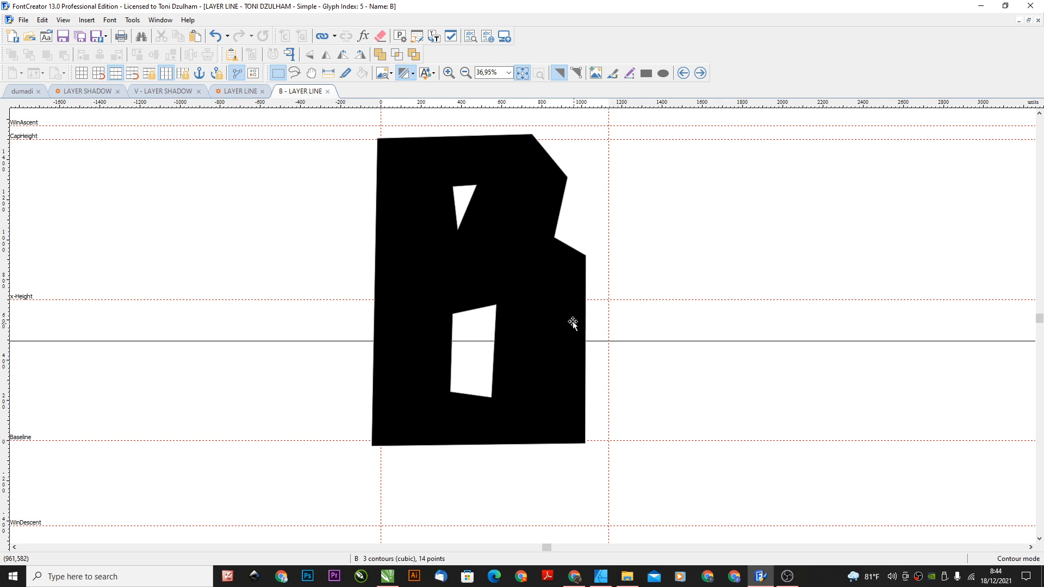
key("ctrl+z")
key("ctrl+z")
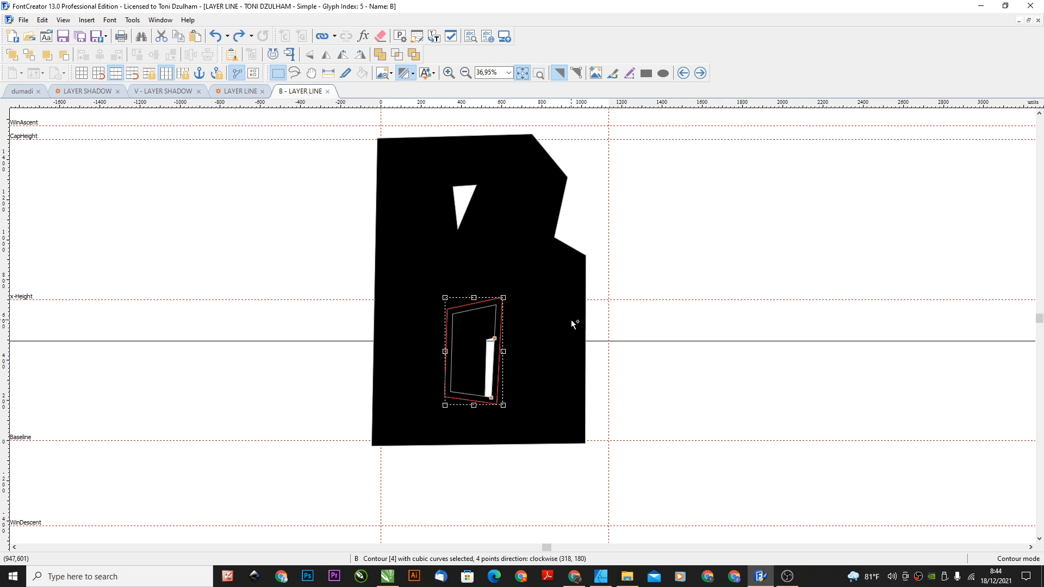
Delete the larger contour around glyph B's lower counter and the narrow highlight strip inside it, and close the glyph
left_click(626, 304)
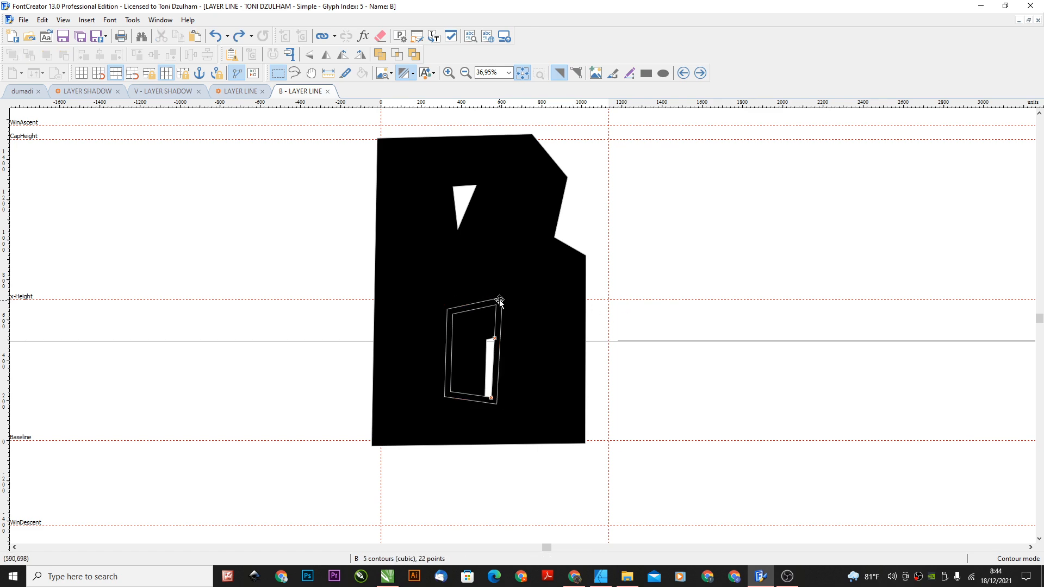
left_click(500, 324)
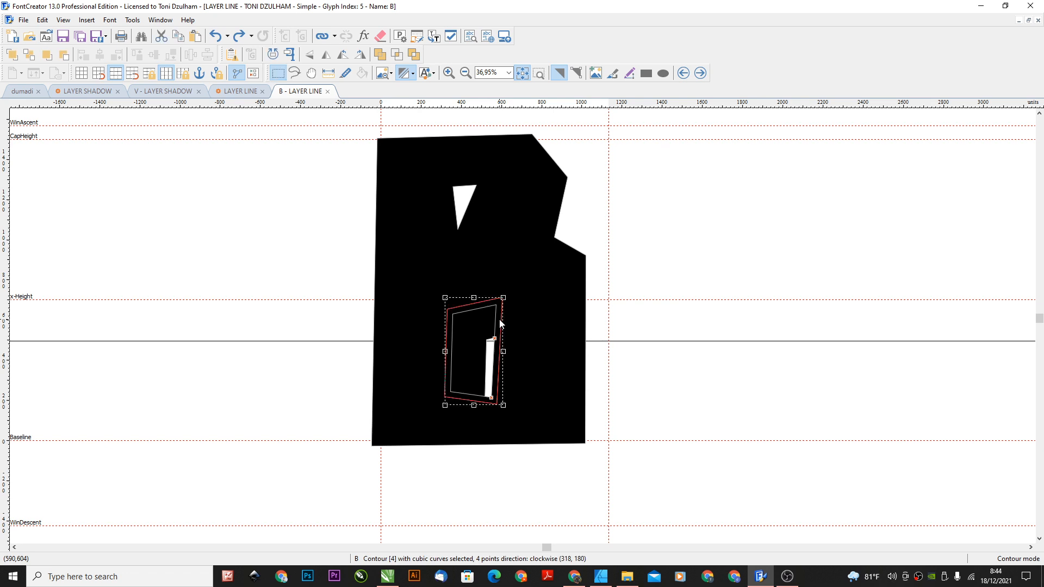
key("Delete")
scroll(490, 353, "up", 5)
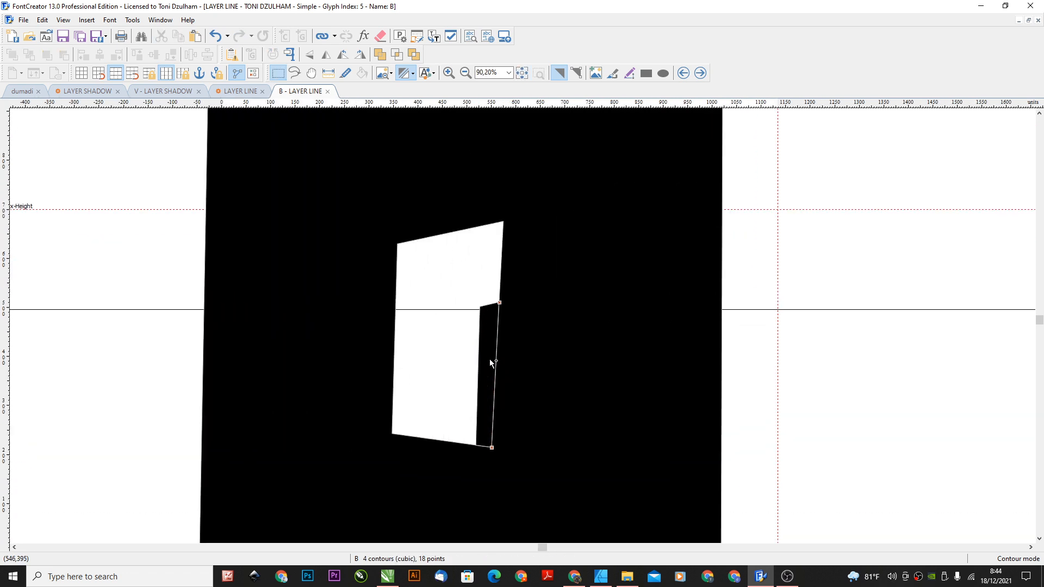
left_click_drag(488, 356, 483, 353)
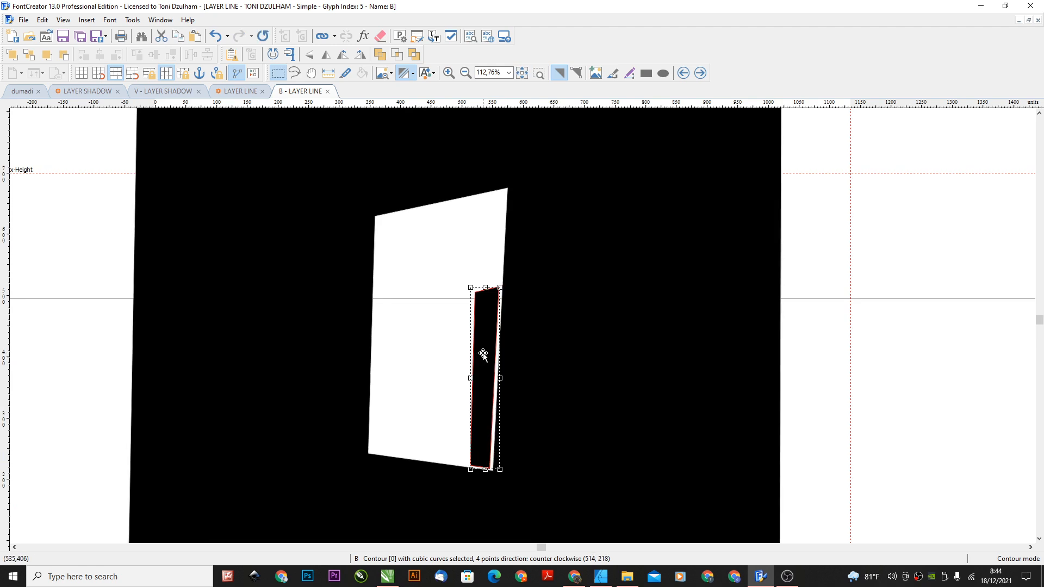
key("Delete")
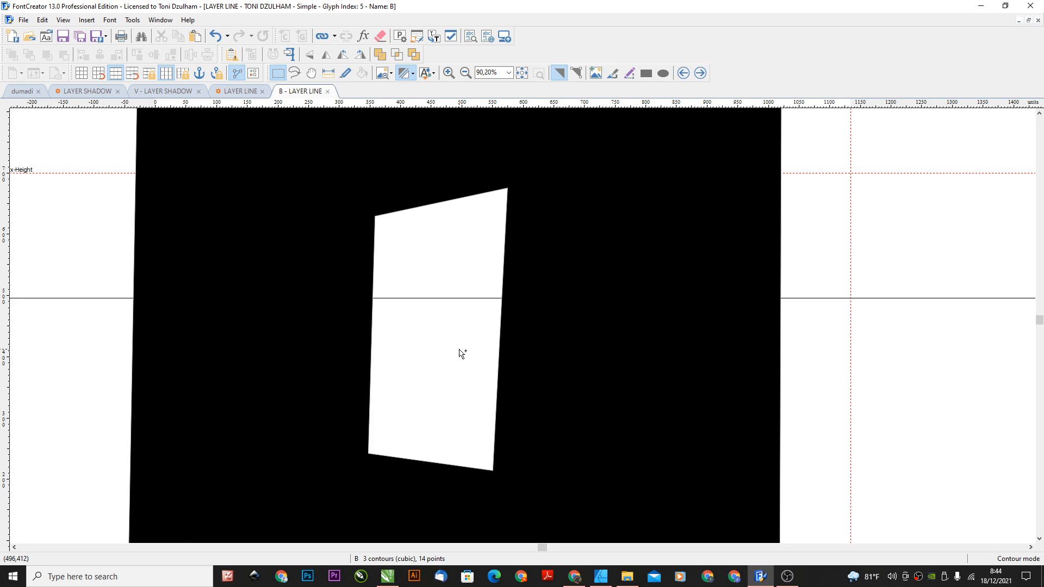
scroll(459, 352, "down", 6)
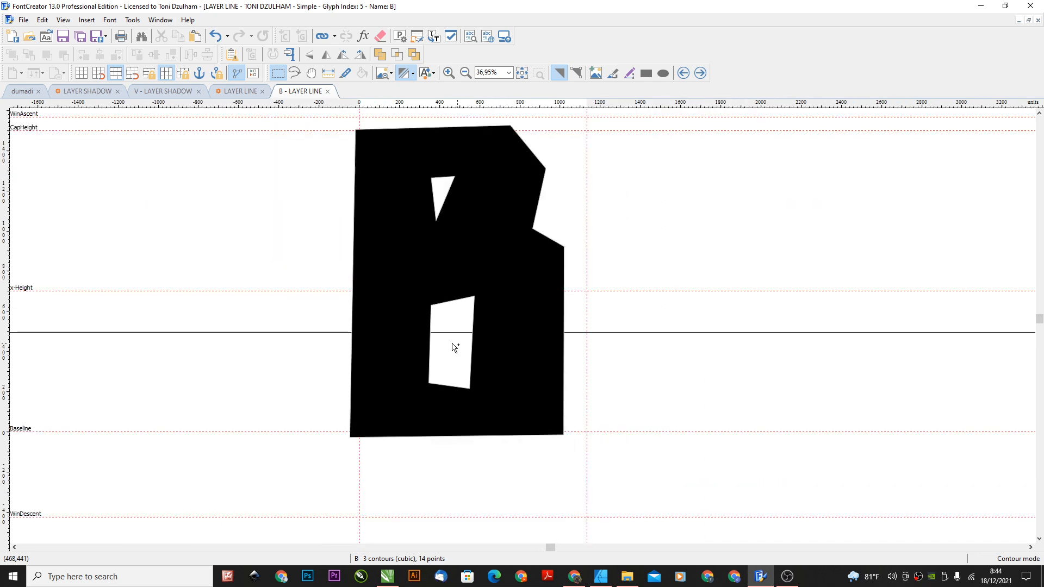
left_click(328, 91)
Delete glyph V's two highlight strips, inner outline and shadow contour, keeping the solid letter shape, and close the glyph
double_click(747, 223)
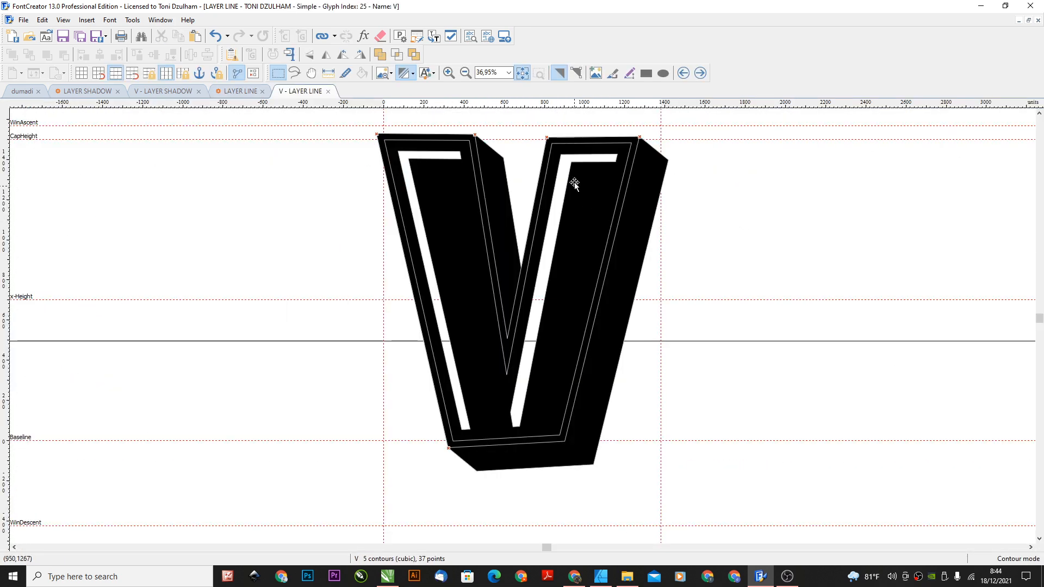
double_click(585, 162)
key("Delete")
double_click(421, 159)
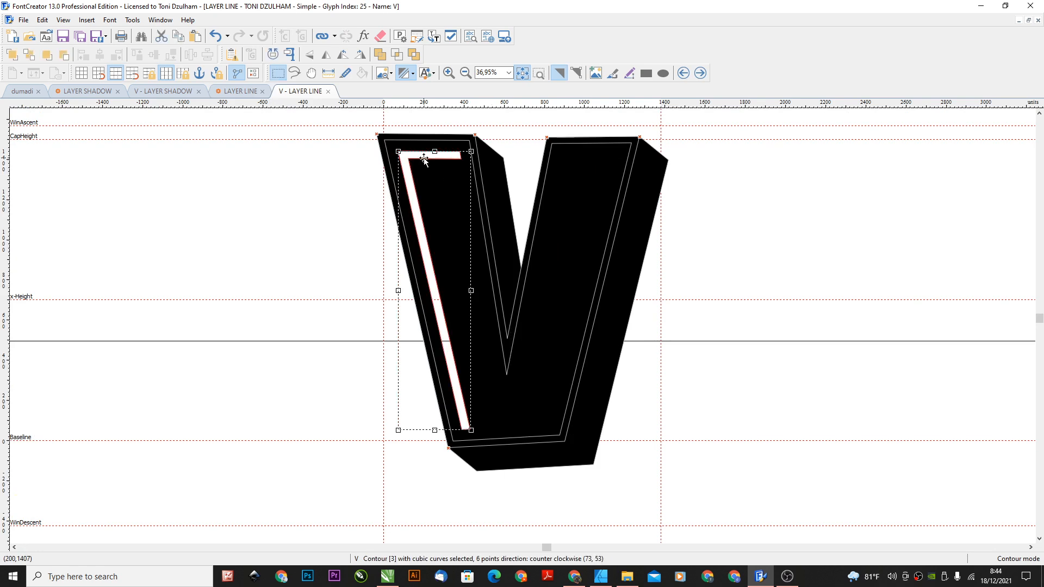
key("Delete")
double_click(465, 166)
key("Delete")
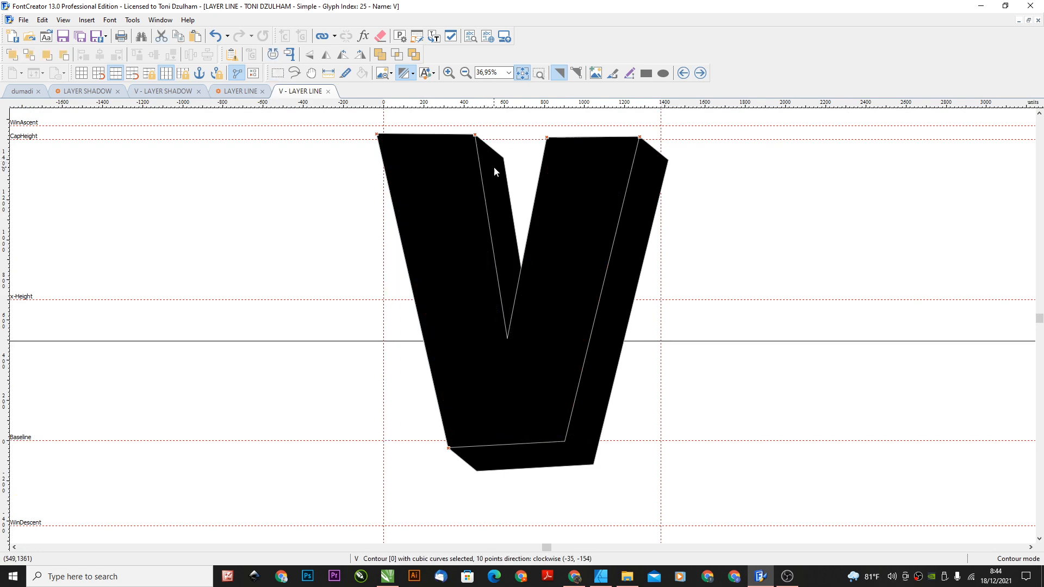
double_click(494, 166)
key("Delete")
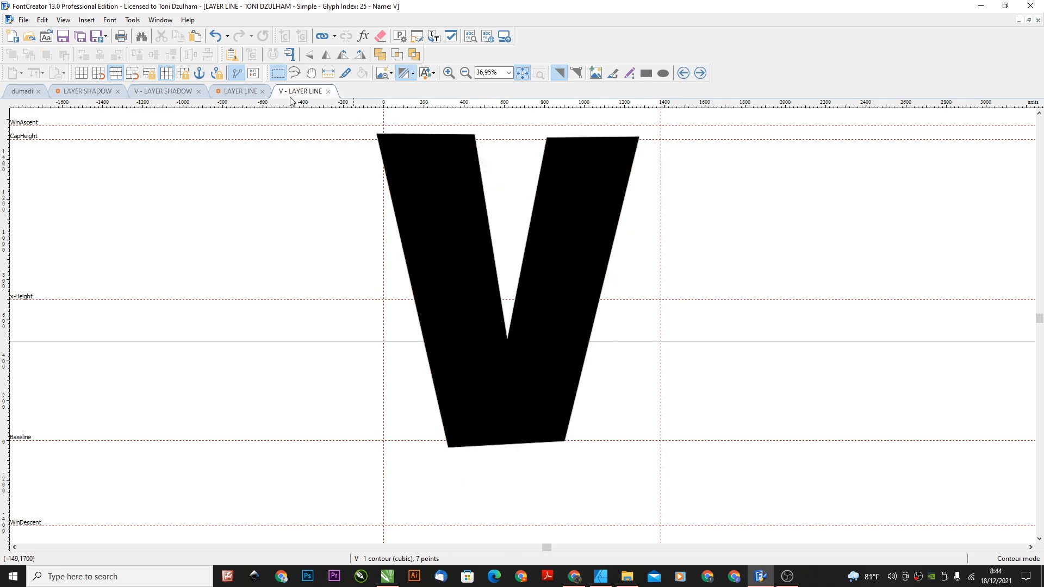
left_click(329, 91)
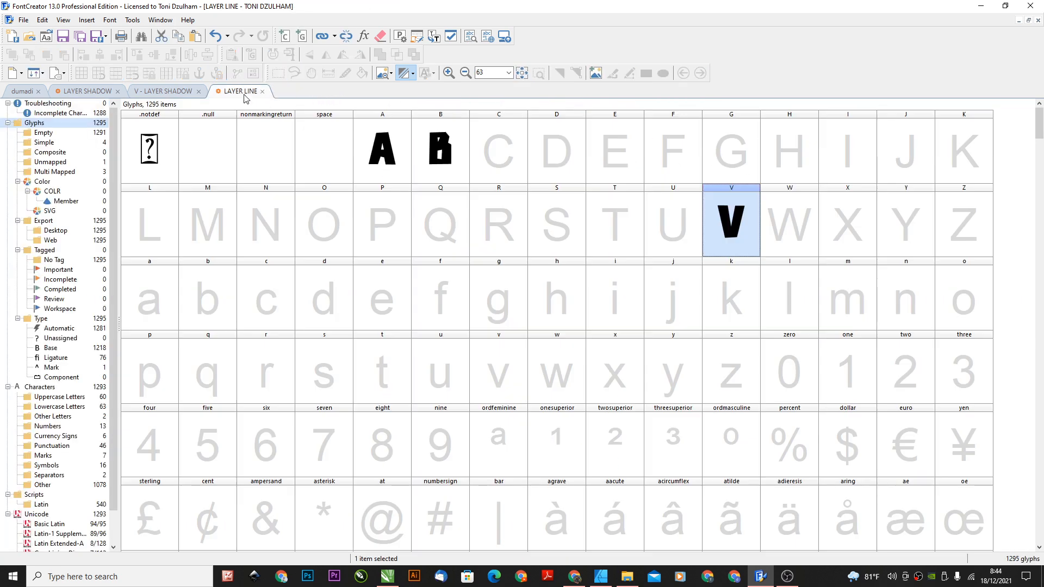
Export the LAYER LINE project as a desktop font named LAYER LINE.otf in the layer folder
left_click(24, 21)
mouse_move(69, 175)
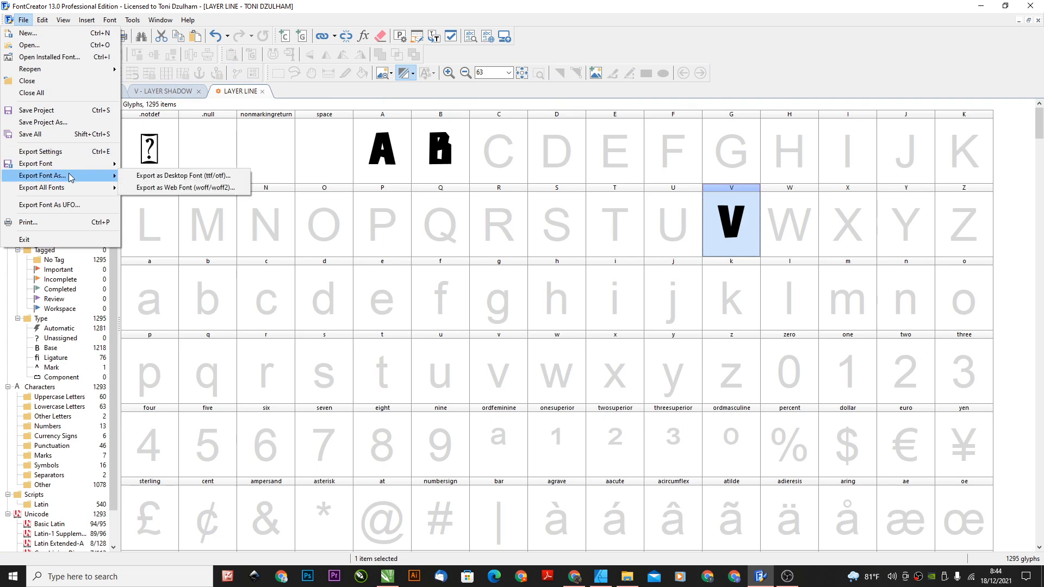
left_click(163, 176)
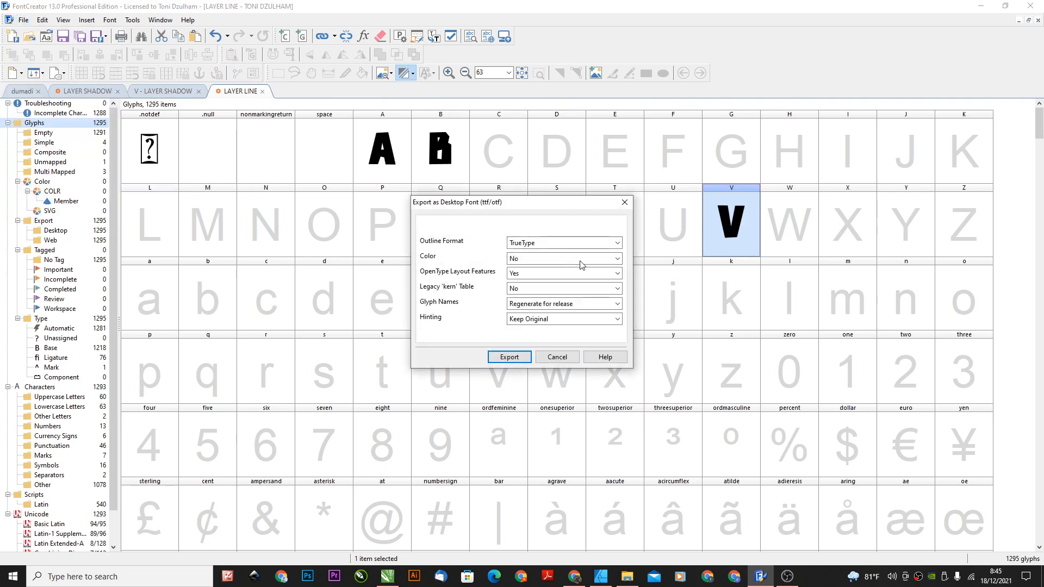
left_click(509, 357)
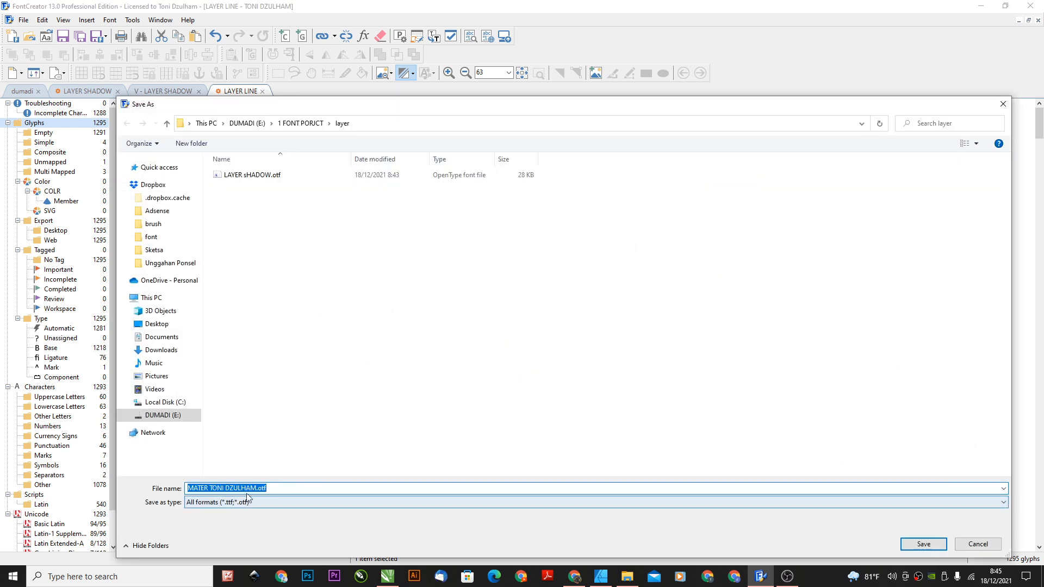
left_click(256, 175)
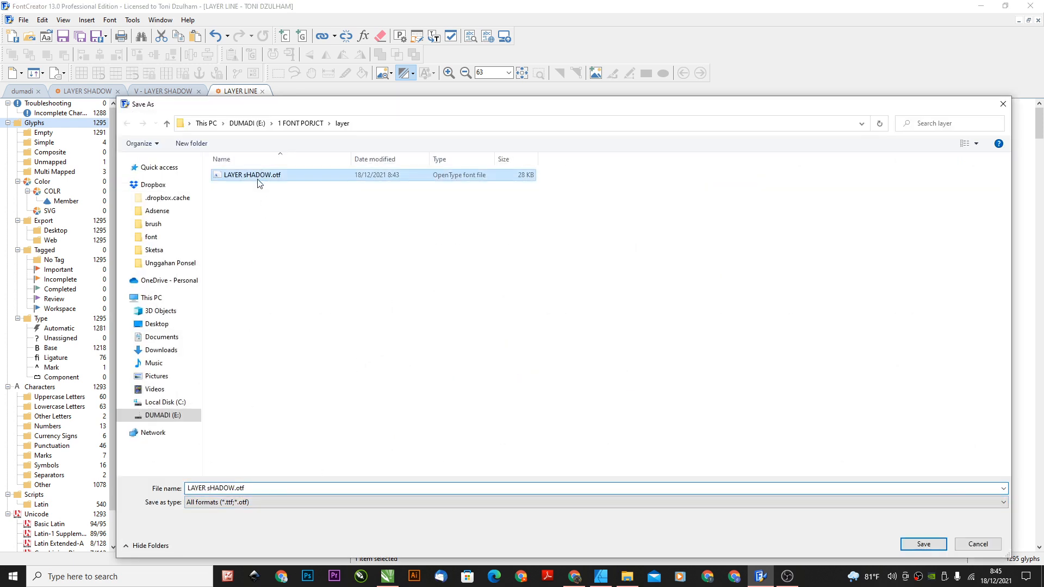
left_click(235, 488)
left_click_drag(235, 489, 217, 489)
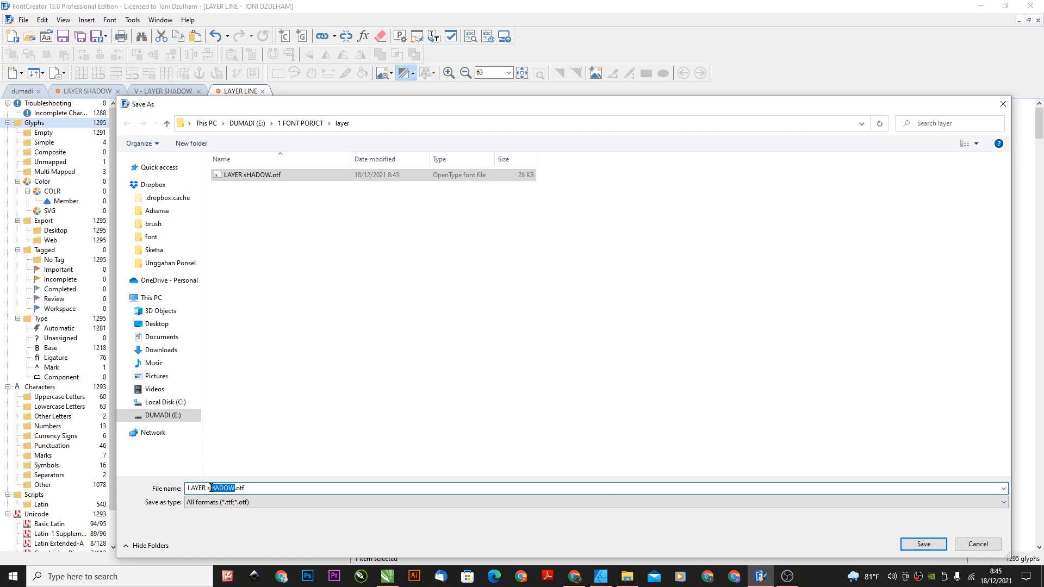
type("LINE")
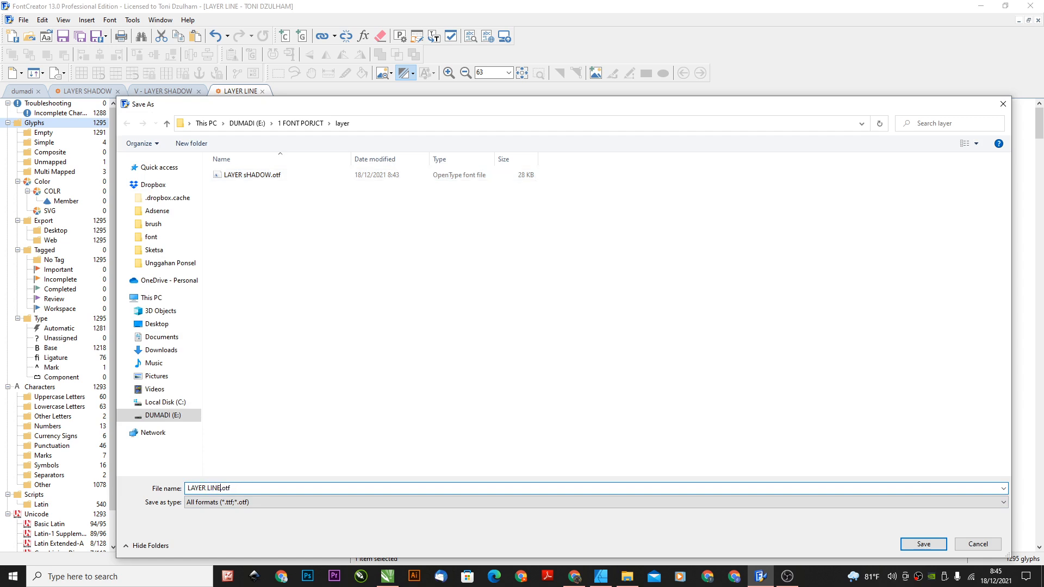
key("Return")
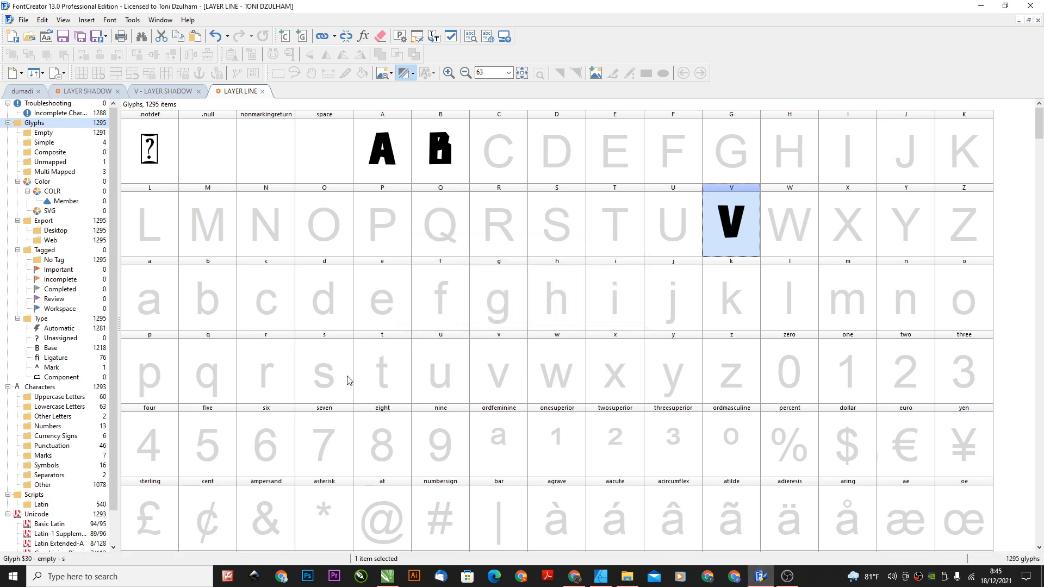
Close the LAYER LINE and LAYER SHADOW projects, saving the changes to both
left_click(263, 92)
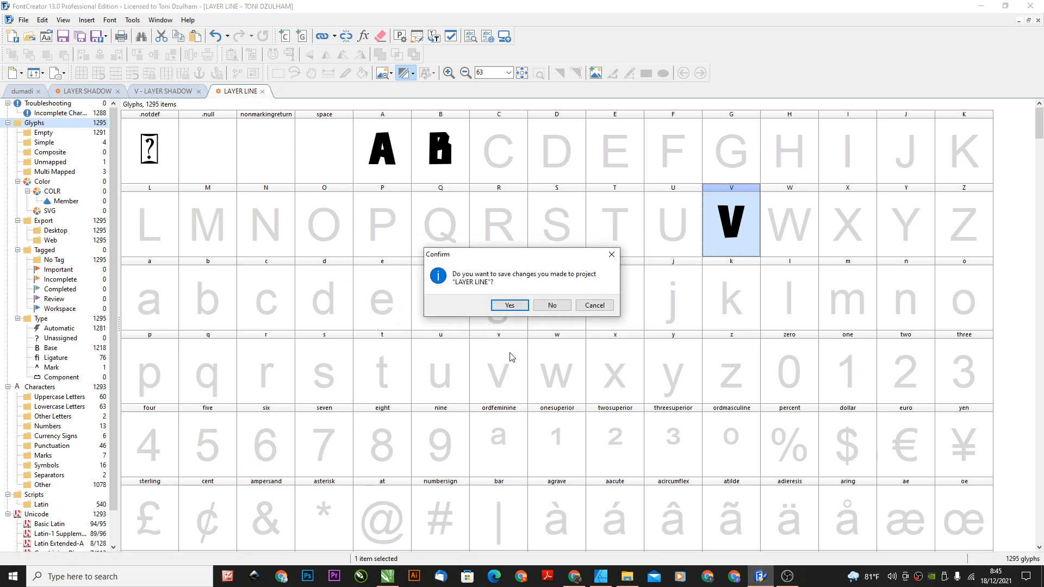
left_click(509, 305)
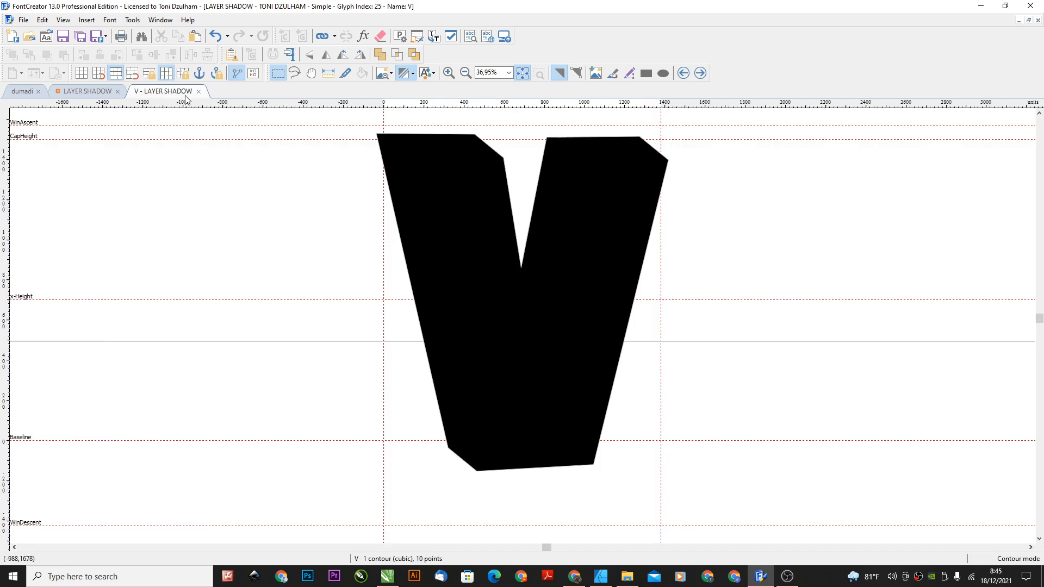
left_click(199, 91)
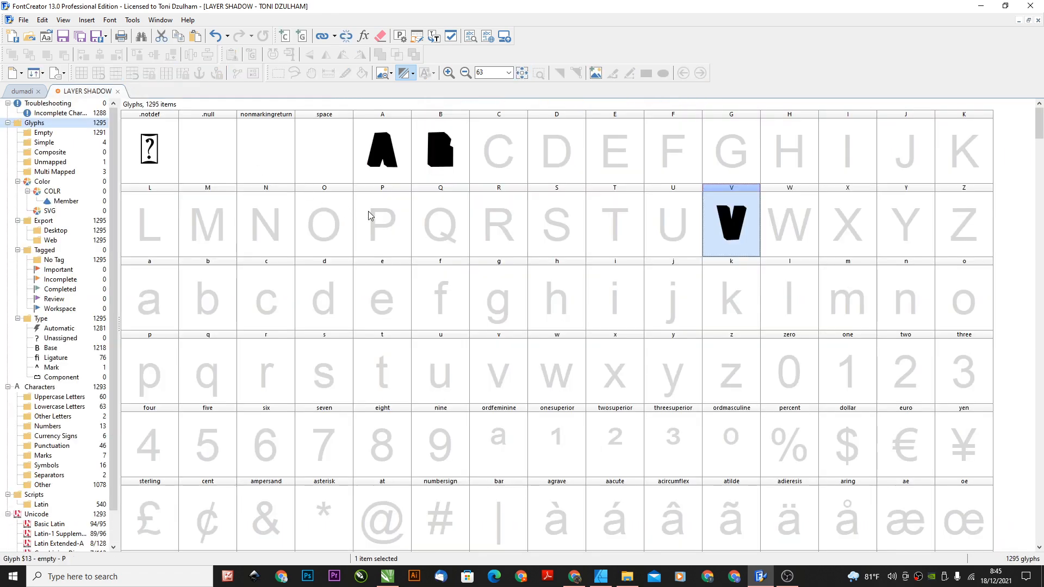
left_click(118, 91)
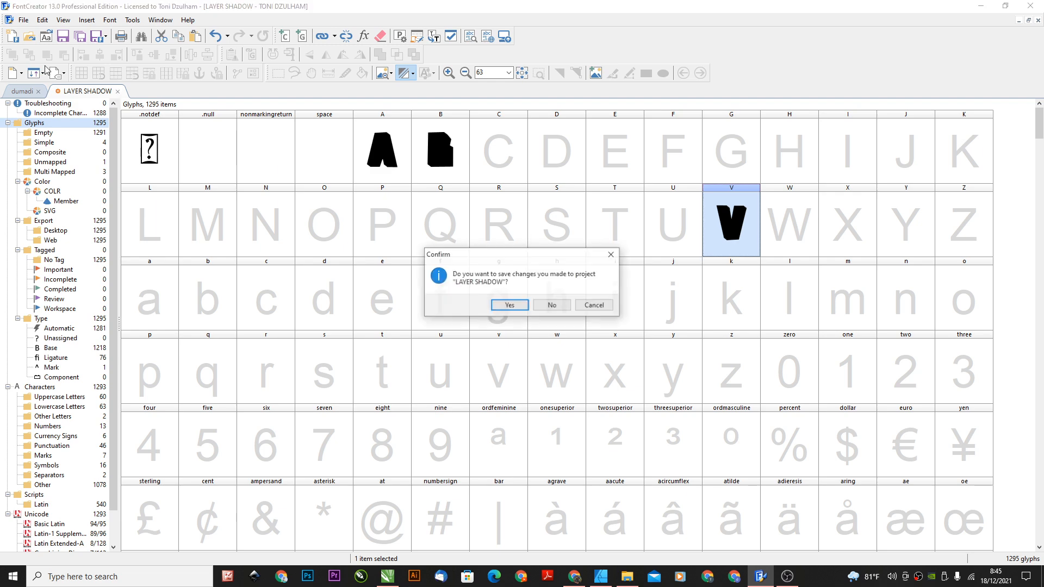
left_click(509, 305)
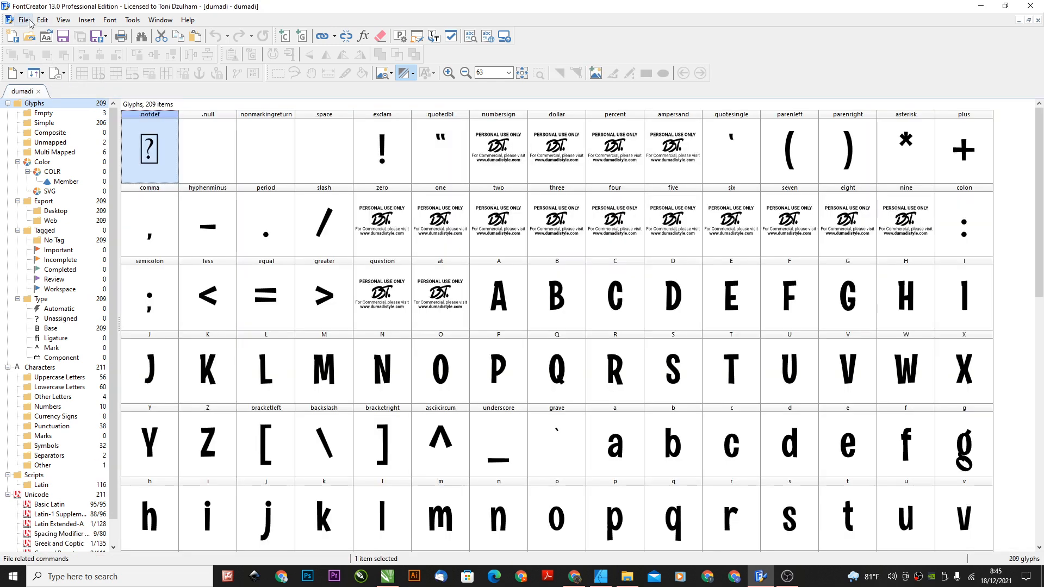
Reopen the recent project LAYER REGULAR.fcp and open its glyph A for editing
left_click(23, 19)
mouse_move(32, 69)
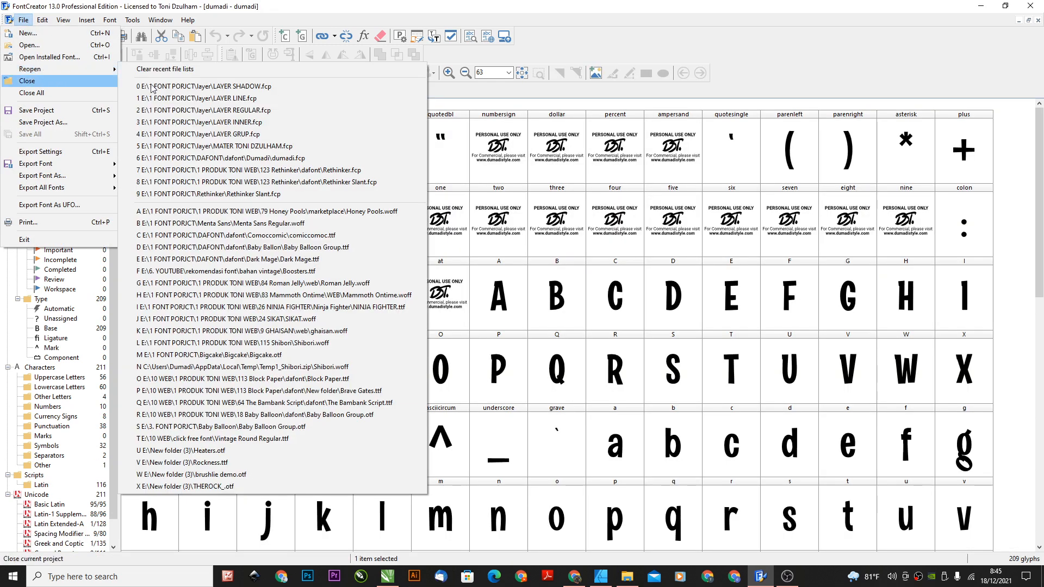
left_click(269, 110)
double_click(401, 162)
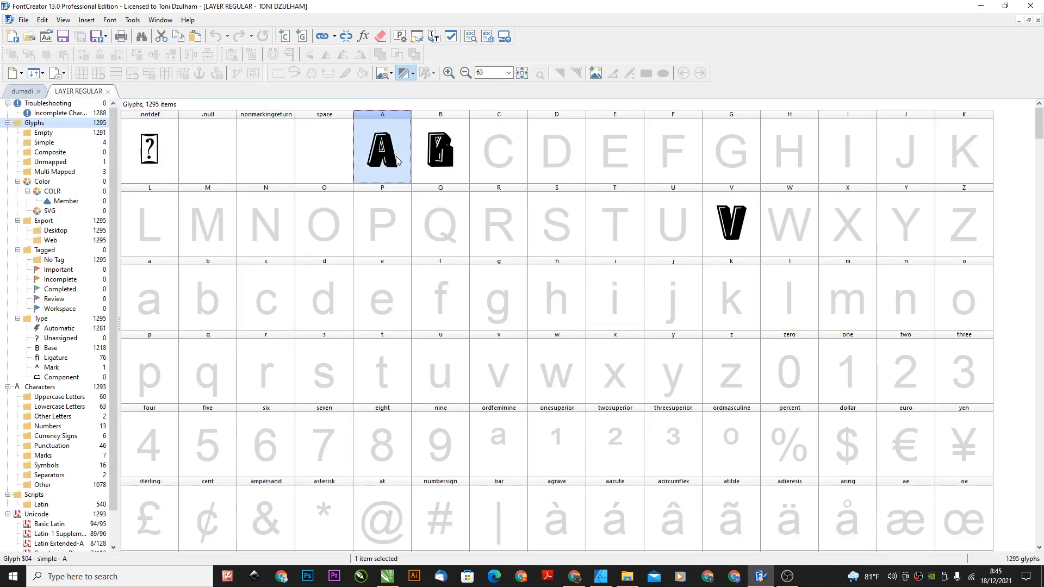
Delete glyph A's shadow contour, its three highlight strips and the outermost letter outline, keeping the inner letter shape
left_click(586, 178)
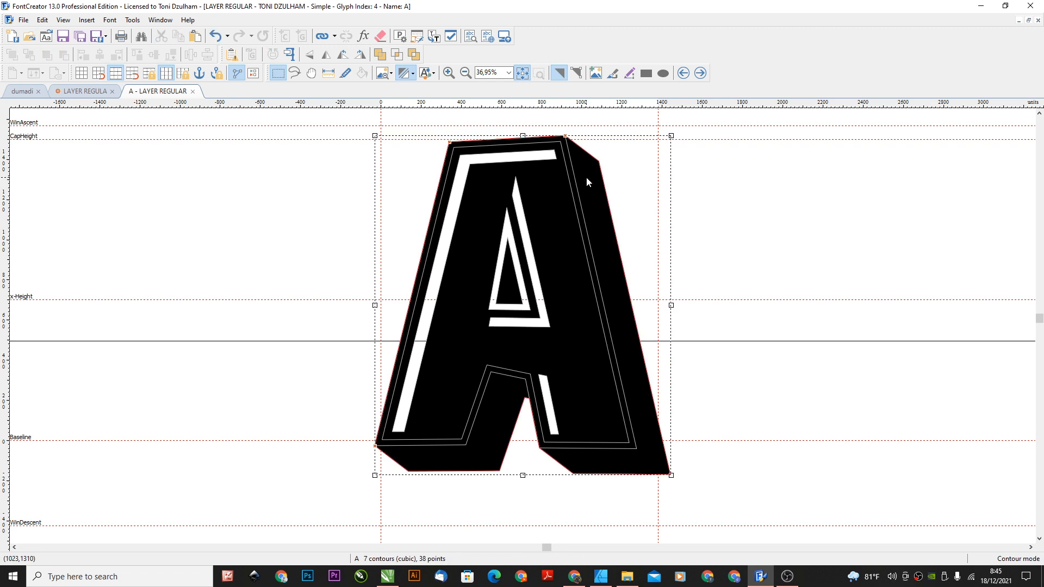
key("Delete")
left_click(529, 158)
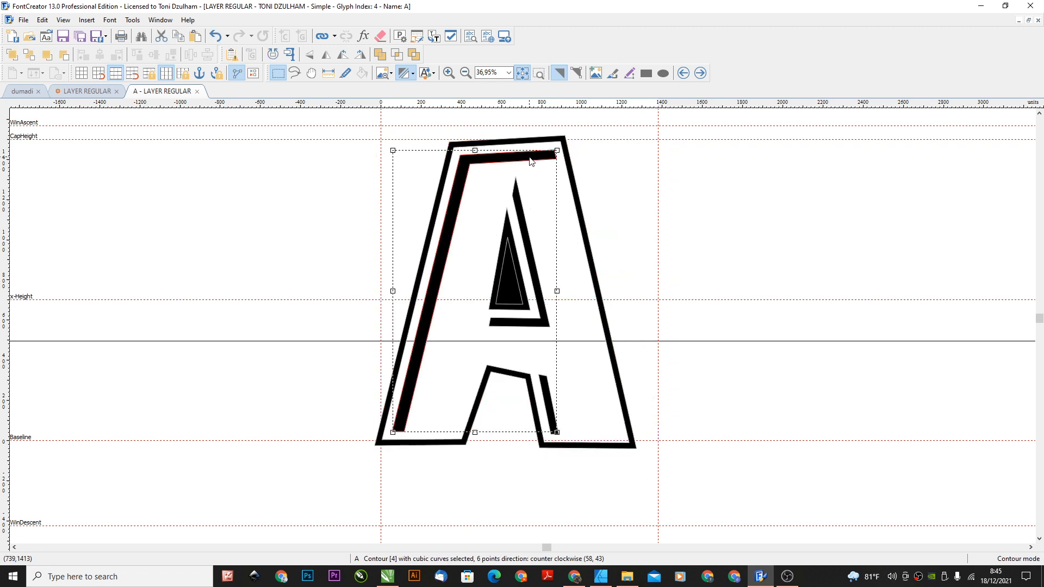
key("Delete")
left_click(519, 214)
key("Delete")
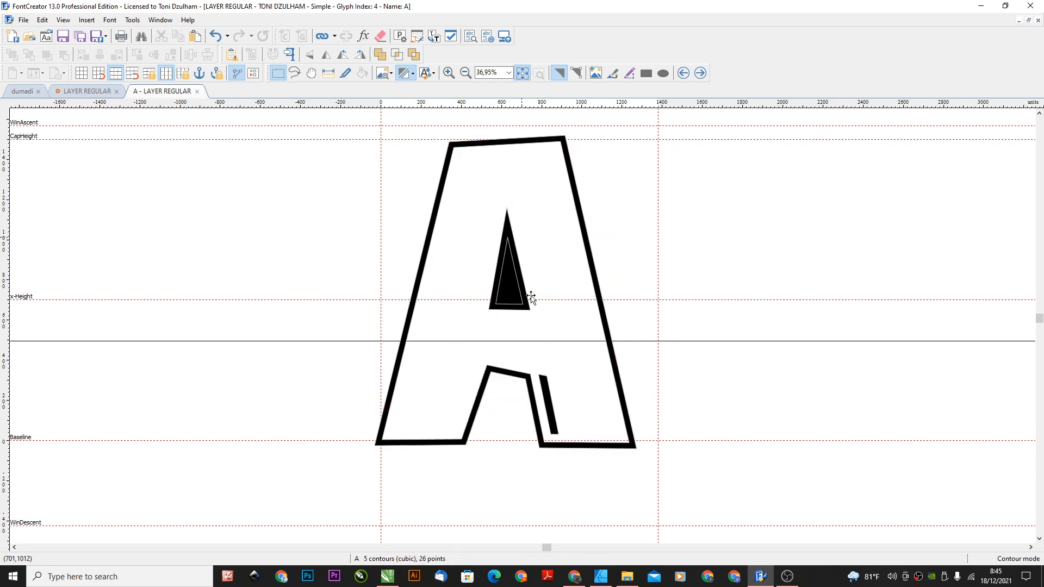
left_click(550, 388)
key("Delete")
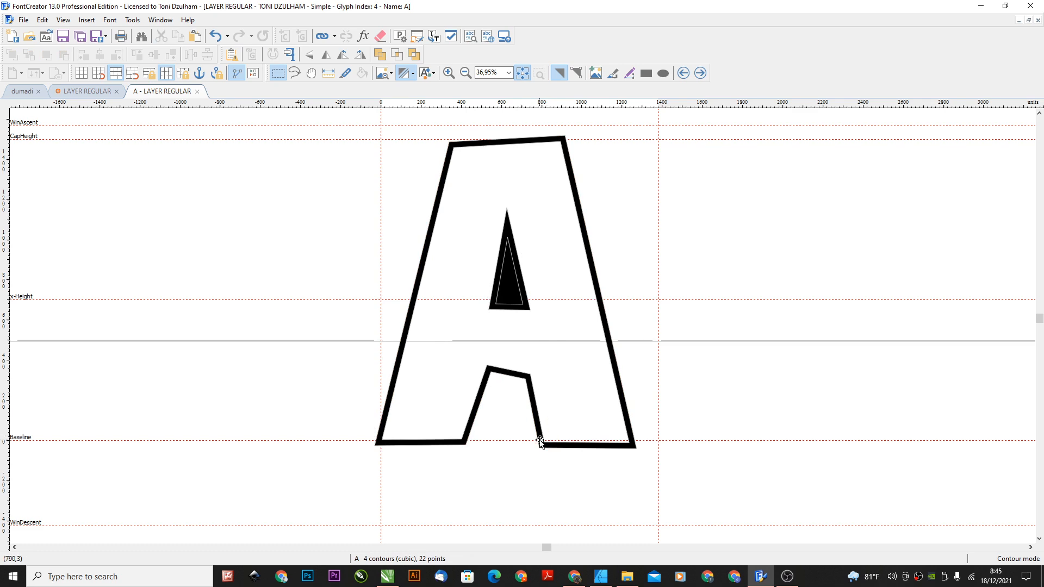
left_click(540, 442)
key("Delete")
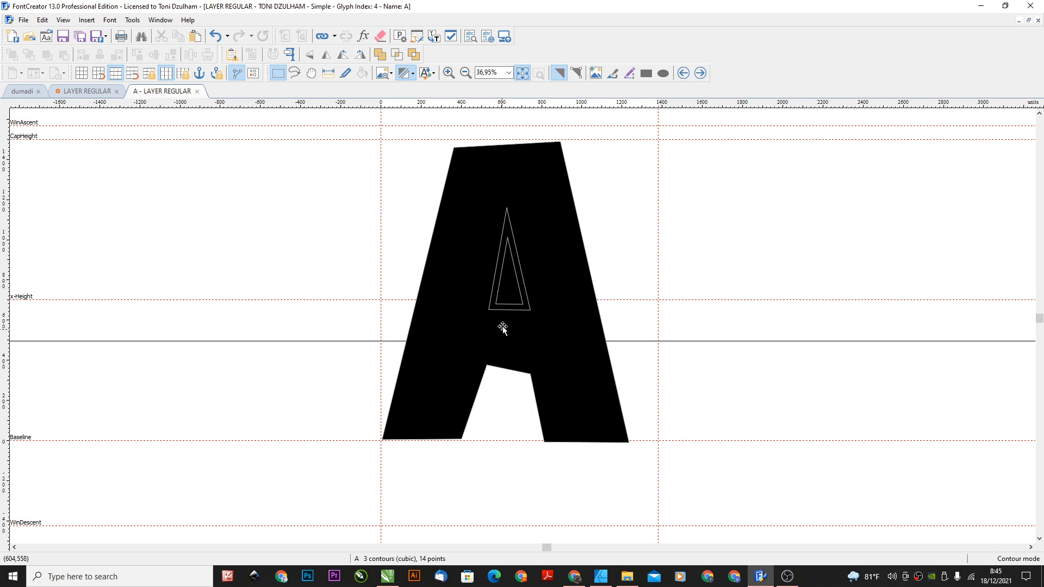
left_click(518, 310)
key("Delete")
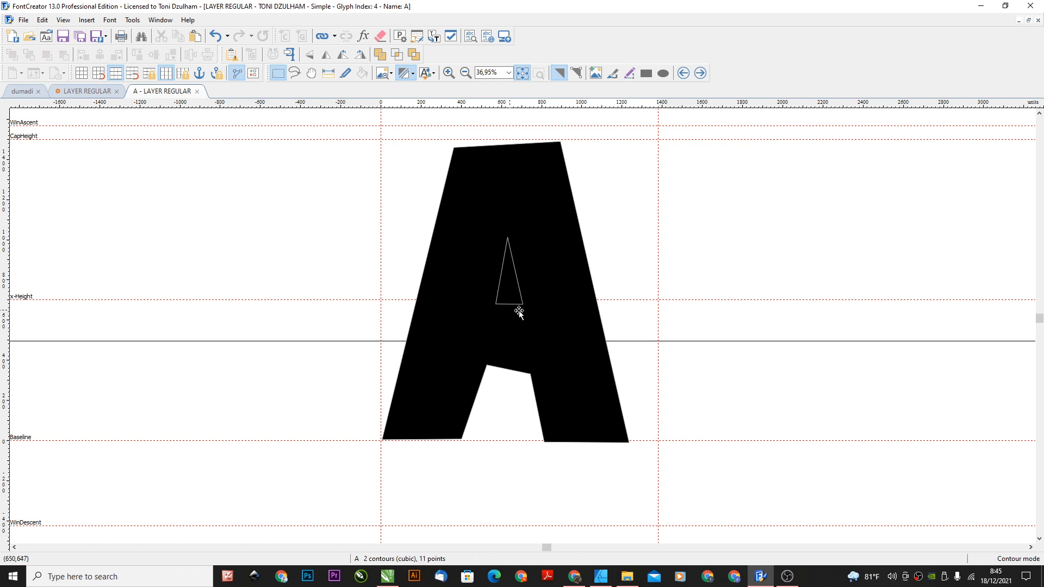
key("ctrl+z")
Delete the smaller of the two nested triangle contours in glyph A's counter
left_click(664, 228)
left_click(510, 285)
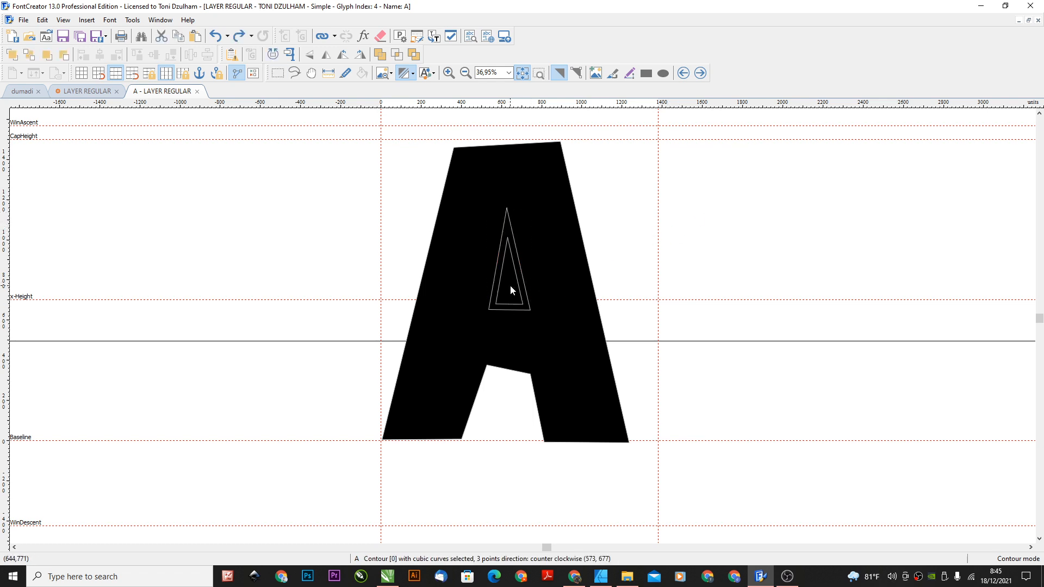
key("Delete")
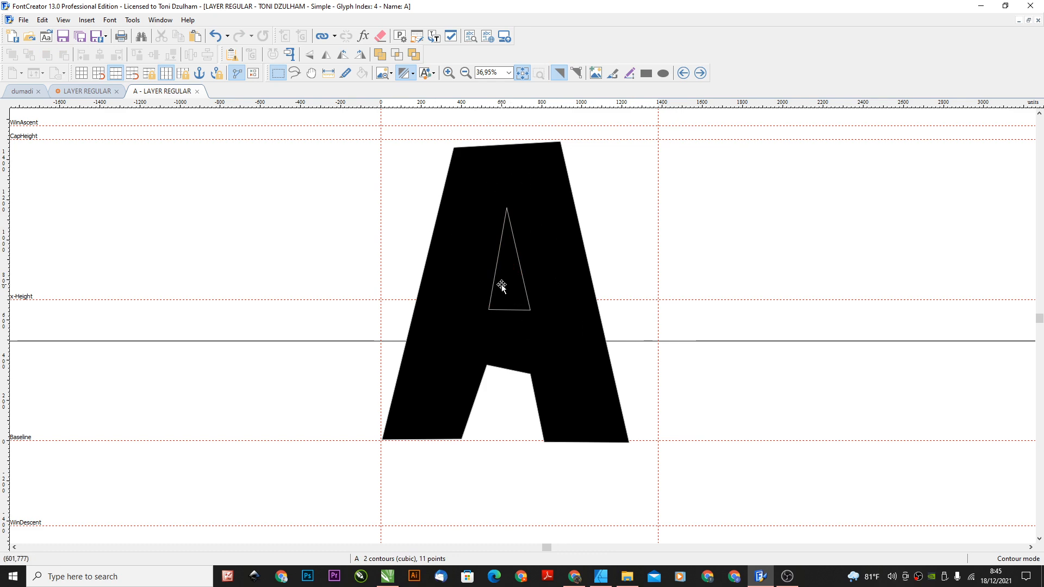
Validate glyph A and correct the direction of its counter's triangle contour
key("F8")
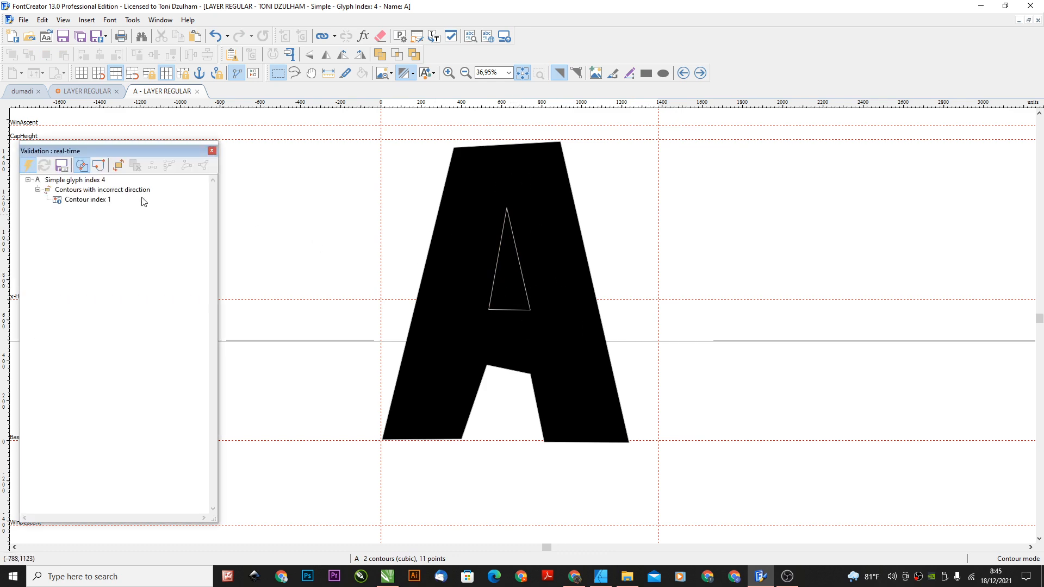
left_click(120, 167)
left_click(341, 190)
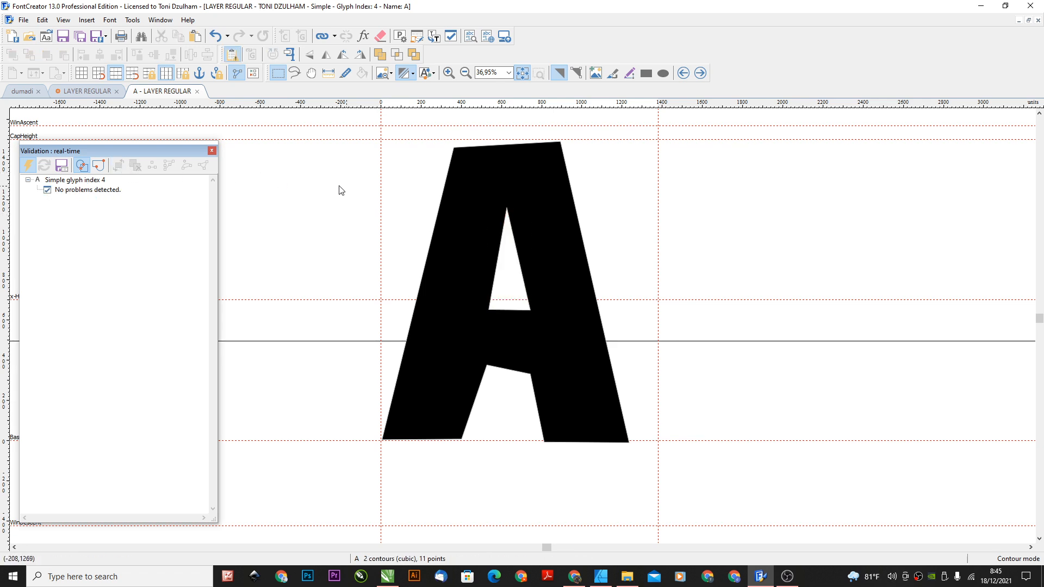
Go to glyph B and delete its diagonal highlight, shadow contour, outermost letter outline and the long highlight along the stem and top
left_click(700, 73)
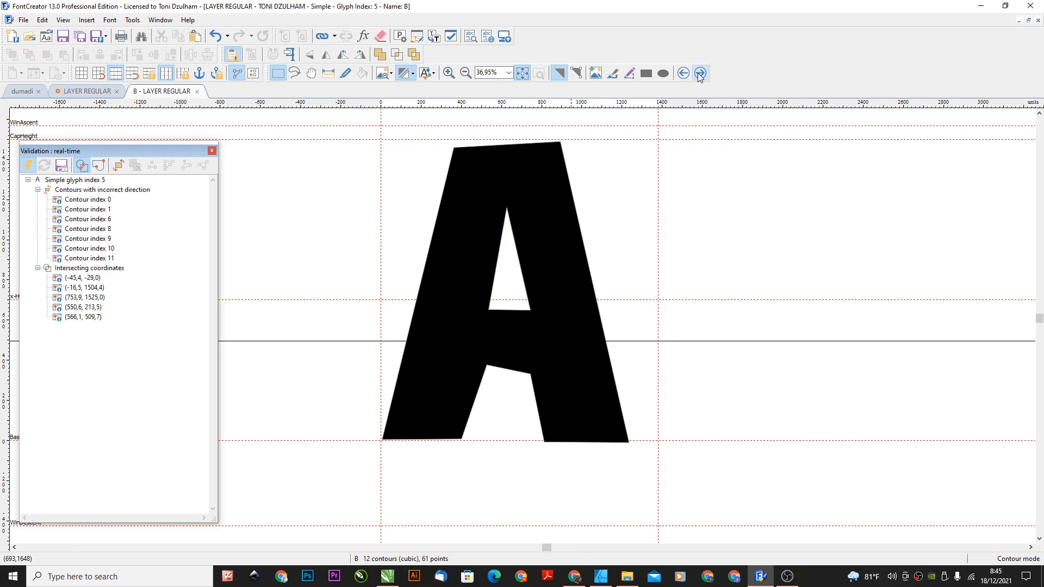
left_click(498, 192)
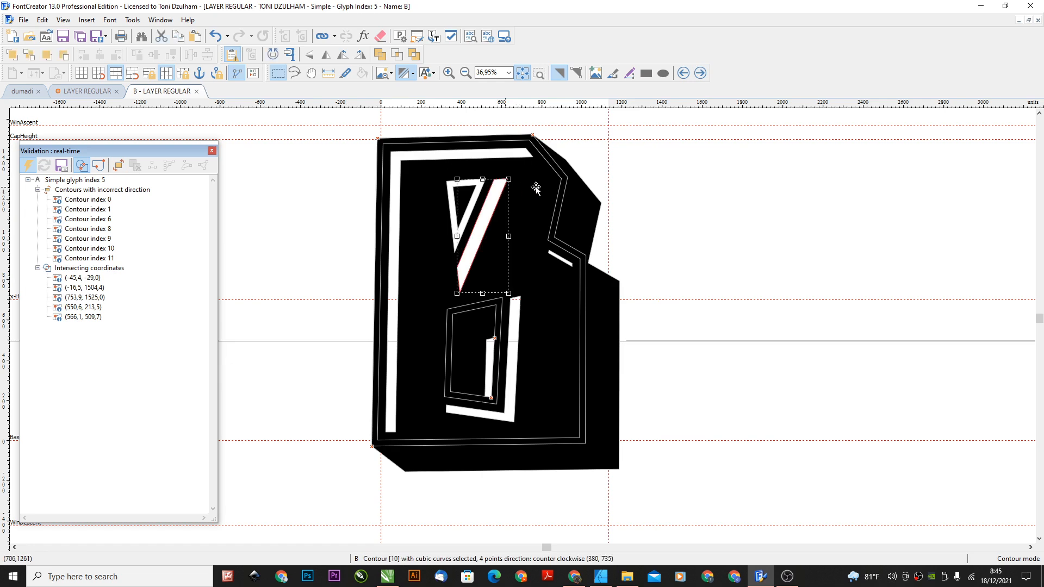
key("Delete")
left_click(589, 191)
key("Delete")
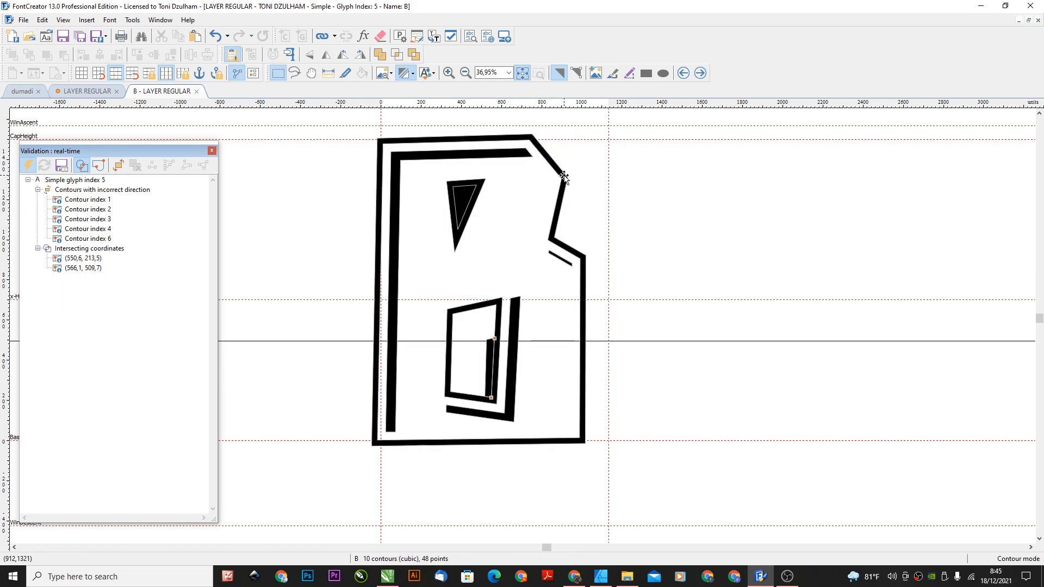
left_click(563, 176)
key("Delete")
left_click(491, 165)
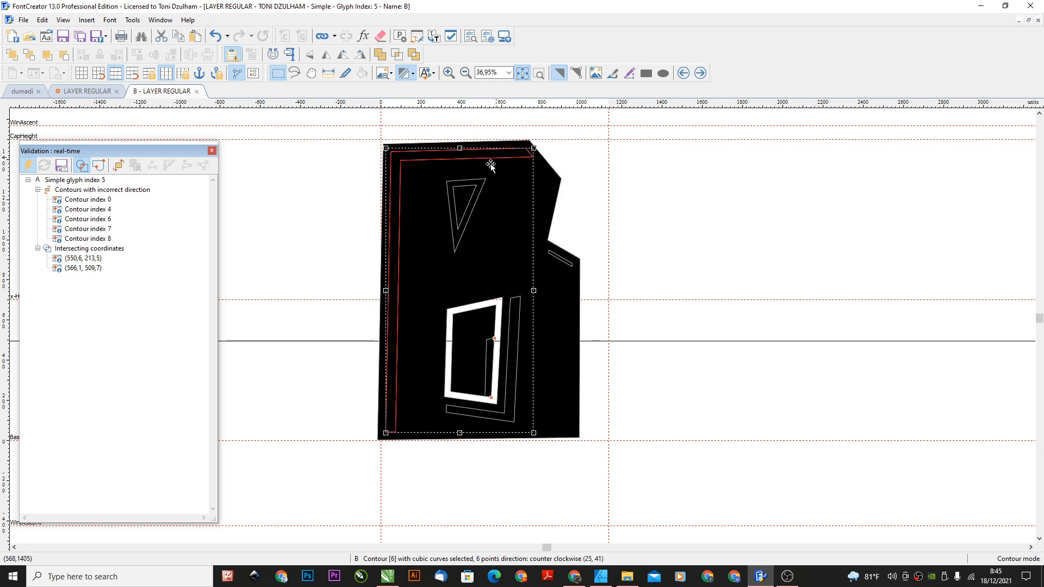
key("Delete")
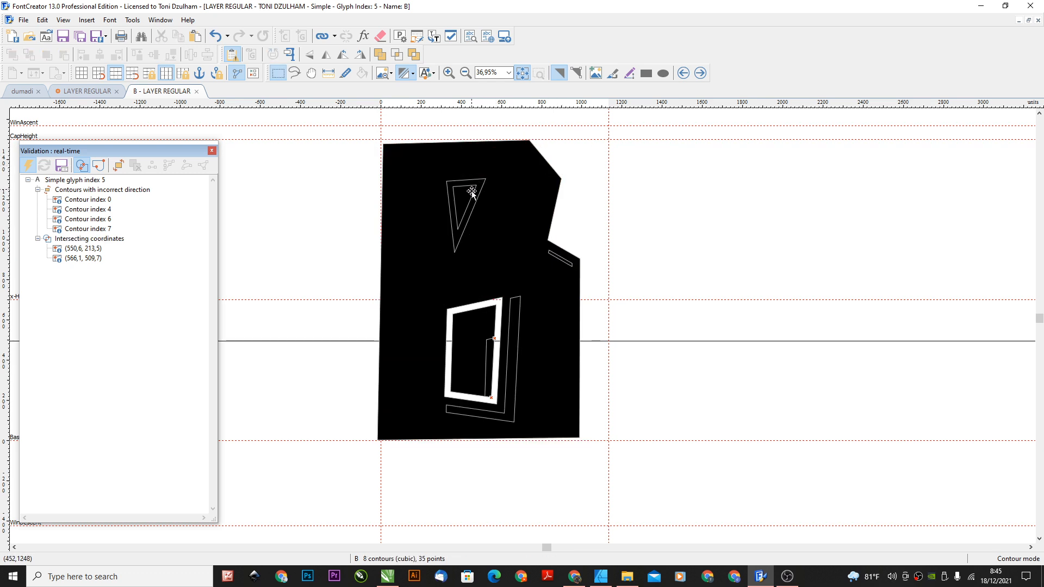
Delete the smaller nested triangle in glyph B's upper counter and the short highlight strip by the notch in its right edge
left_click(482, 183)
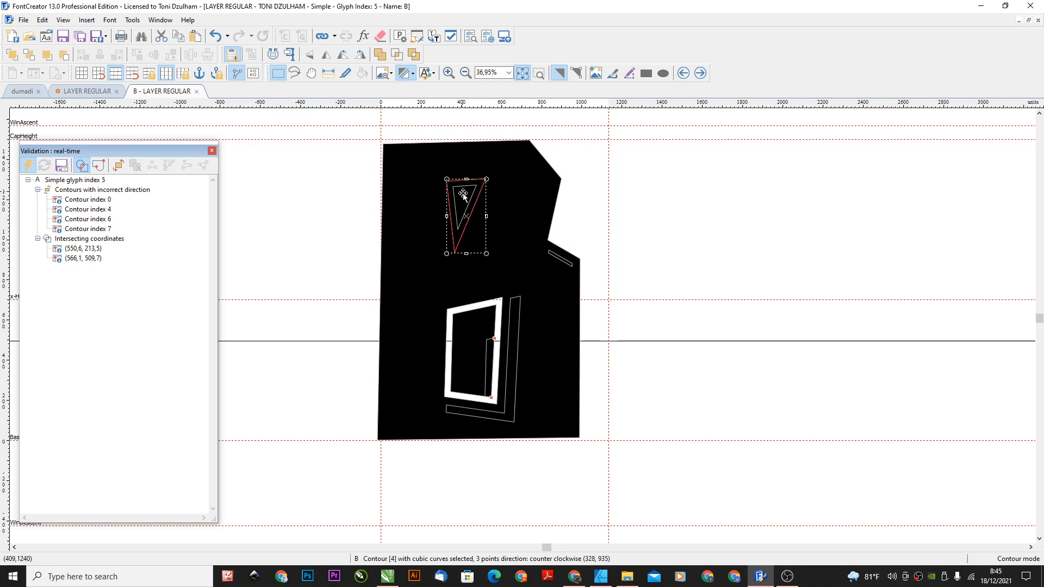
left_click(644, 146)
left_click_drag(647, 141, 433, 233)
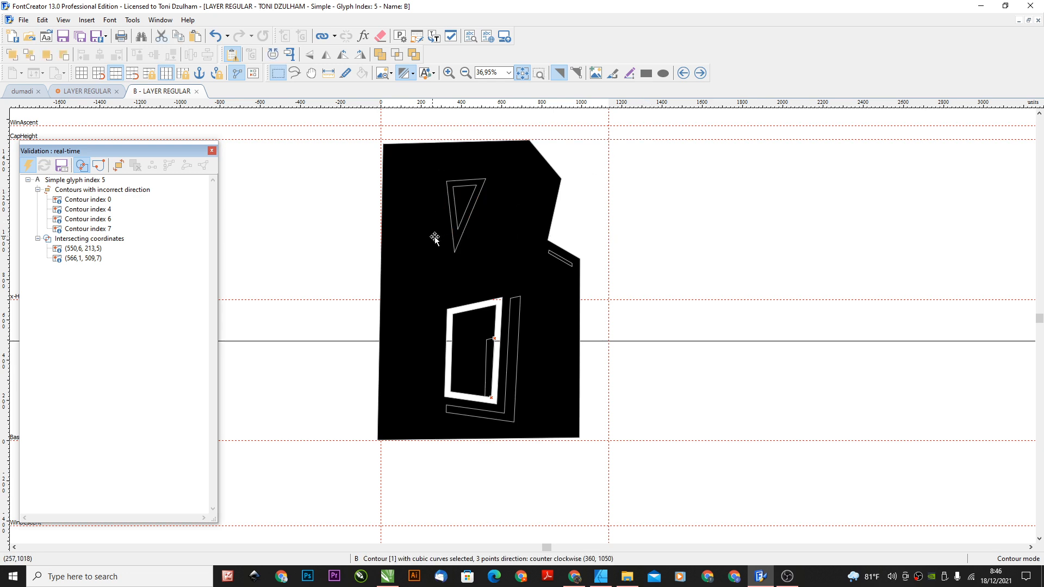
key("Delete")
left_click(560, 257)
key("Delete")
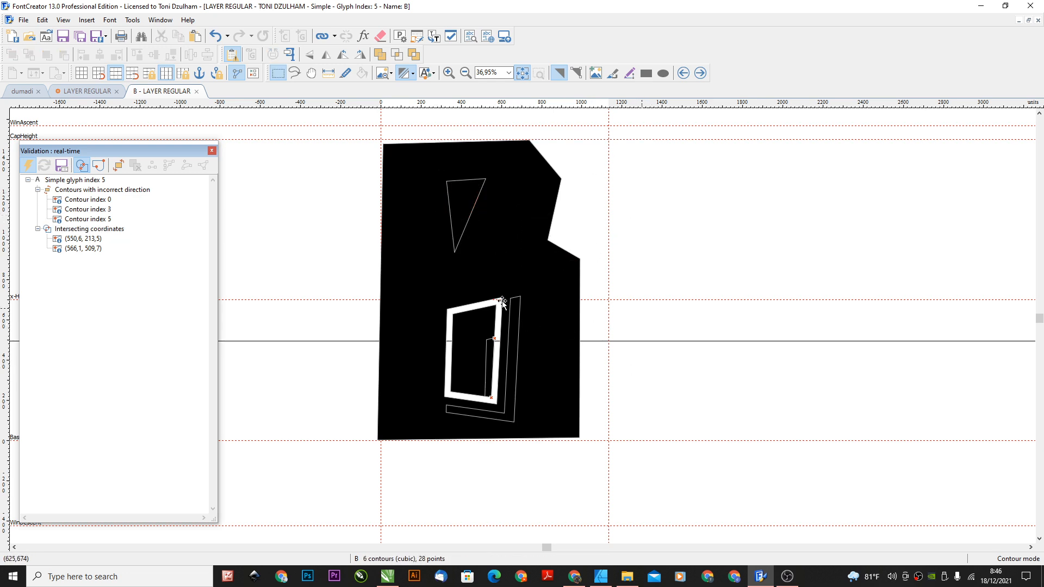
Delete the L-shaped highlight around glyph B's lower counter and the smaller of that counter's two nested four-sided contours
left_click(515, 307)
key("Delete")
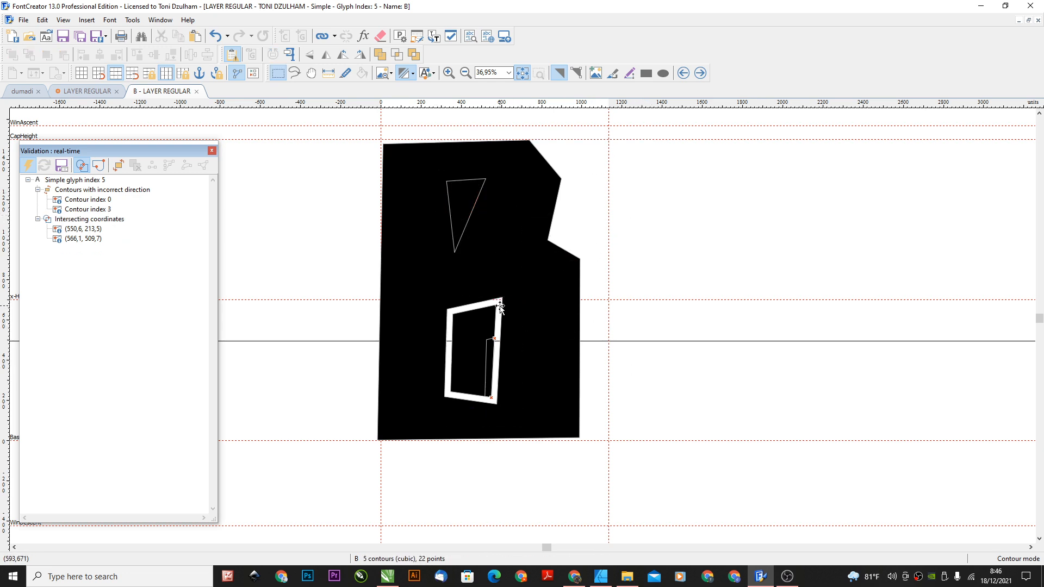
left_click(485, 321)
key("Delete")
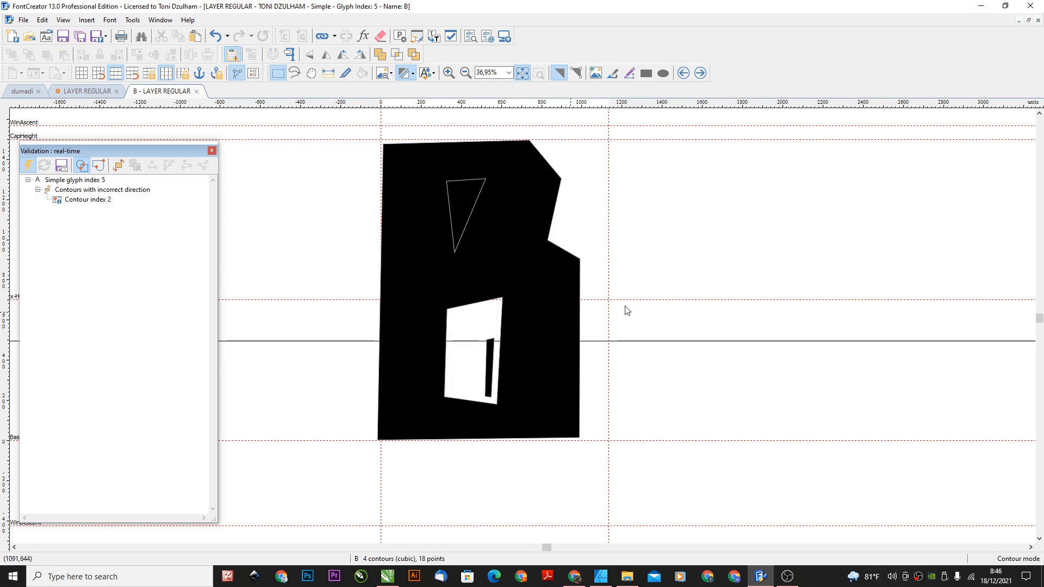
Correct the direction of glyph B's upper triangle contour and delete the thin strip inside its lower counter
left_click_drag(641, 302, 458, 451)
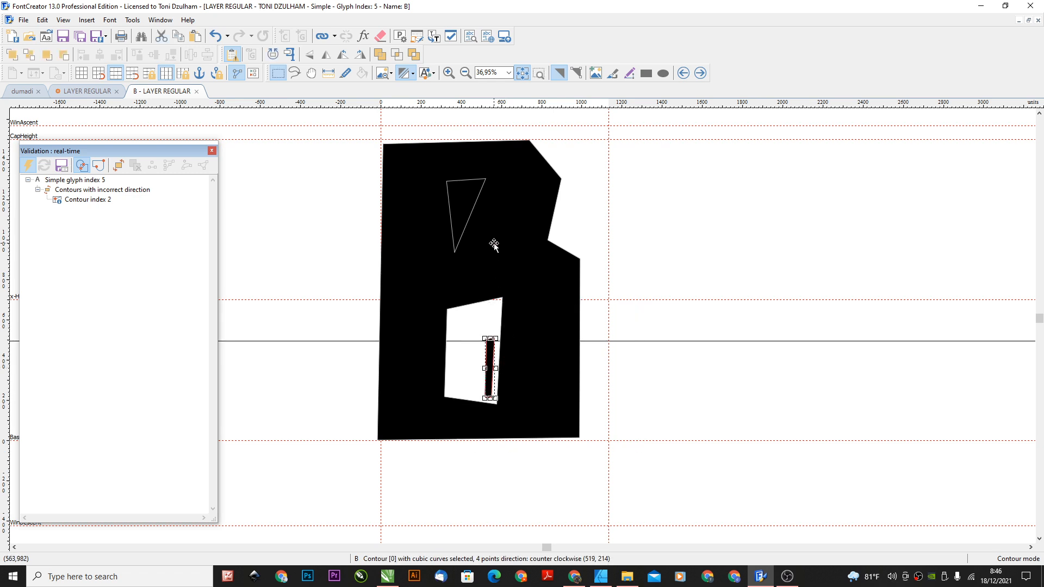
left_click(119, 165)
left_click(313, 189)
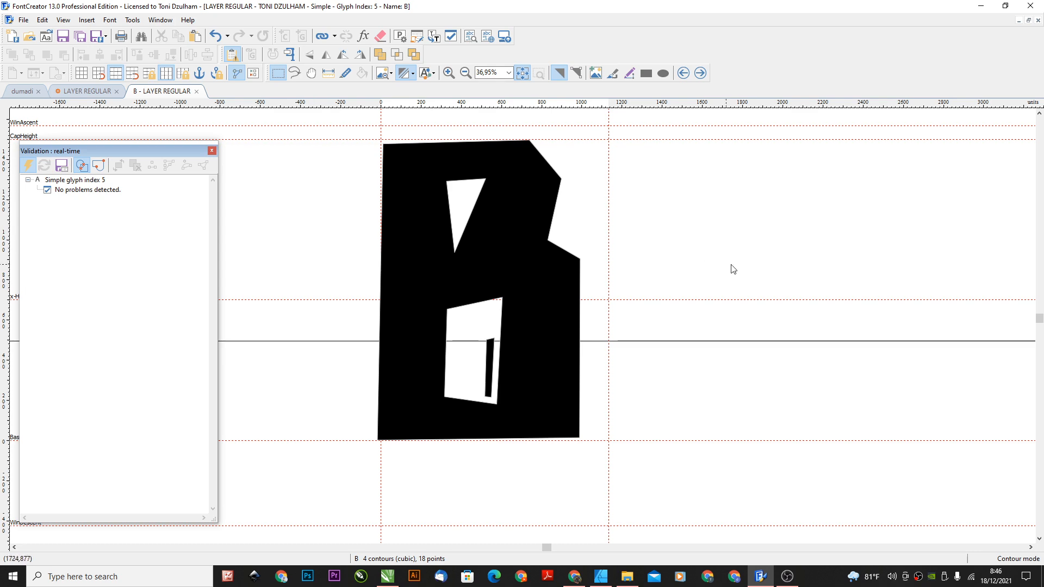
left_click_drag(462, 439, 462, 439)
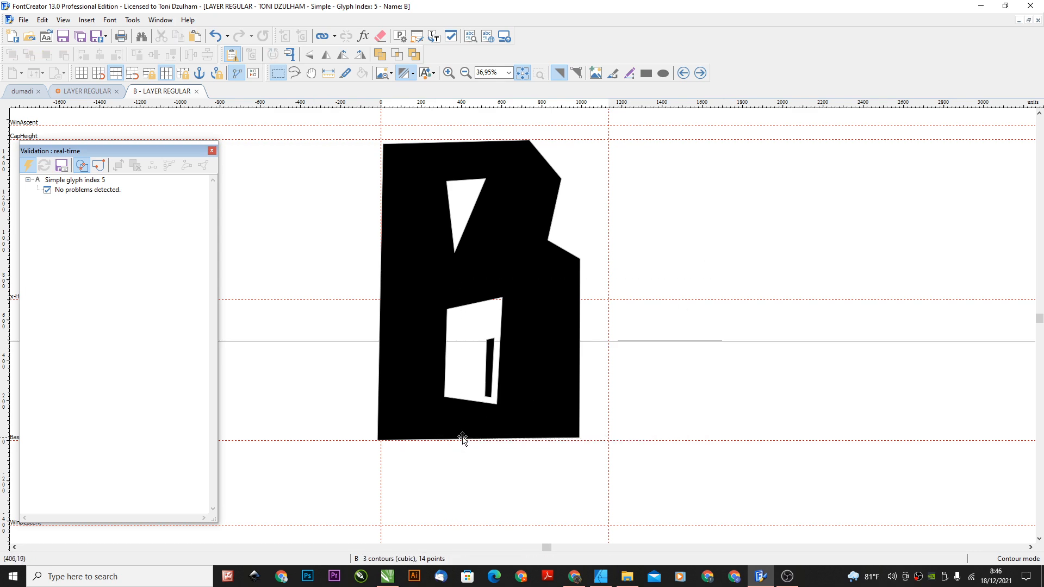
key("Delete")
Close glyph B, open glyph V and delete its two highlight strips, outer letter outline and shadow contour, keeping the inner letter shape
left_click(197, 92)
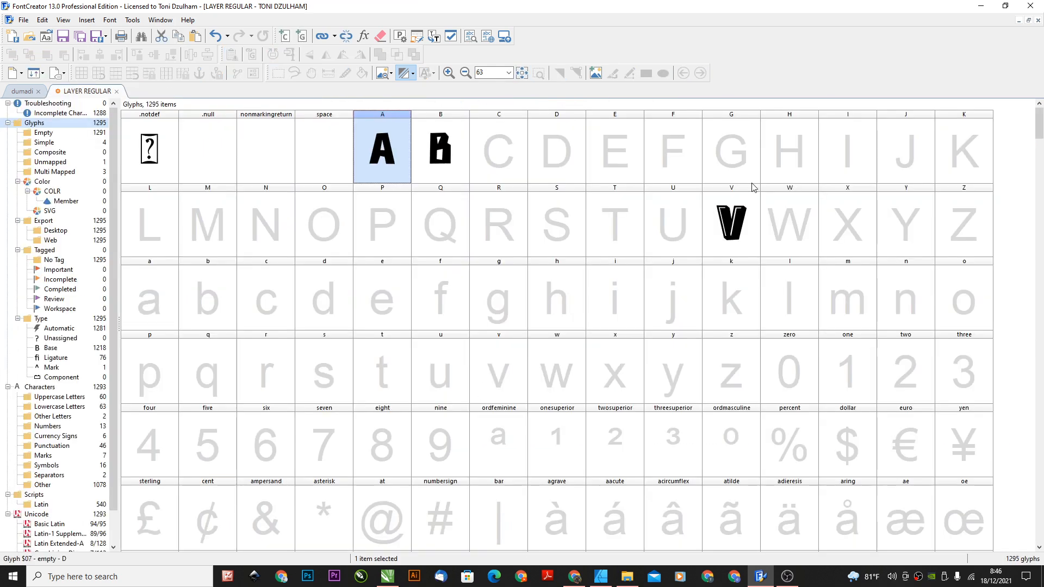
double_click(746, 220)
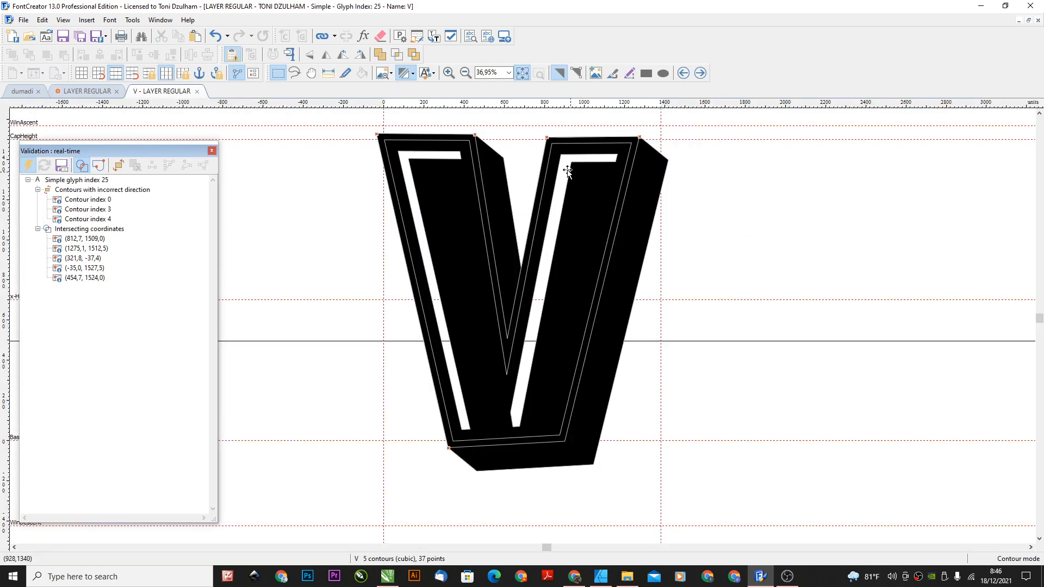
left_click(571, 171)
key("Delete")
left_click(425, 160)
key("Delete")
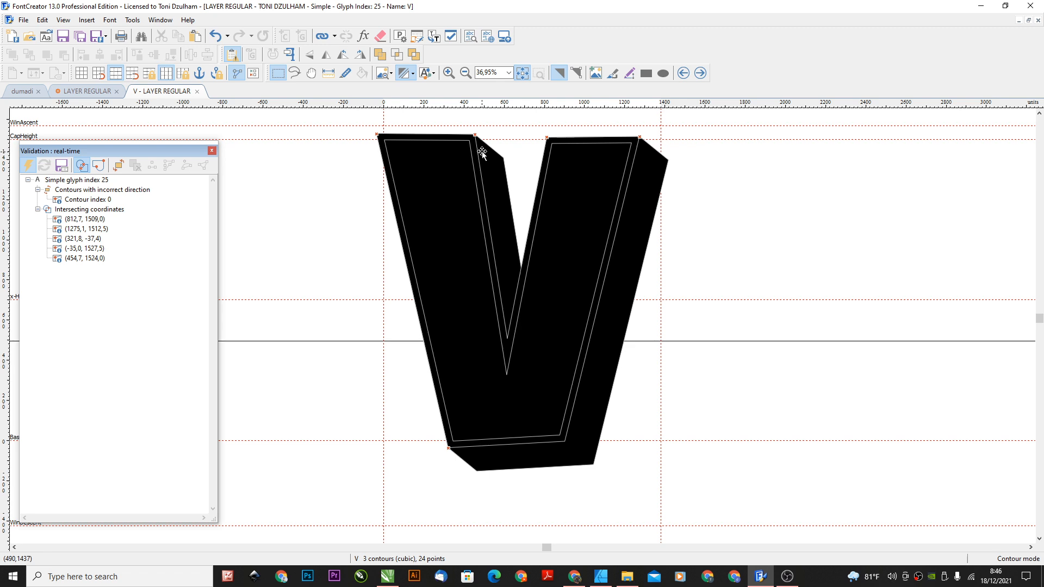
left_click(476, 151)
key("Delete")
left_click(484, 153)
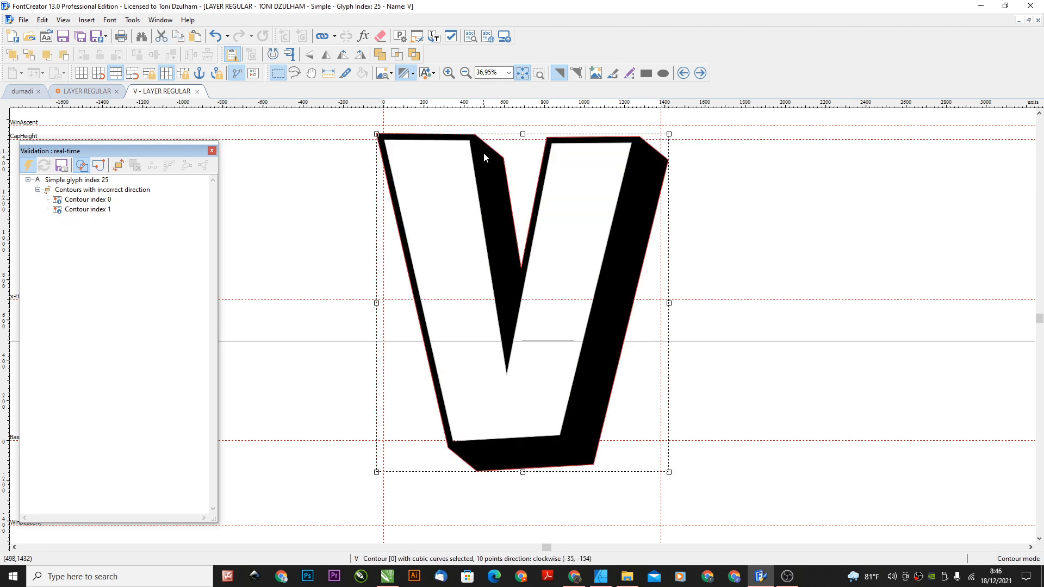
key("Delete")
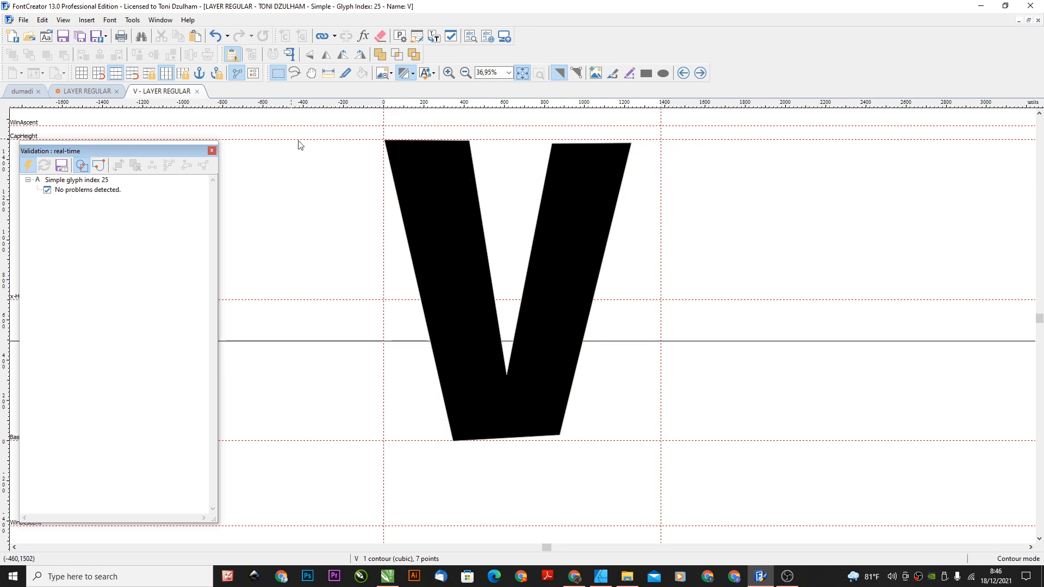
Preview the stripped glyphs with the sample text AVAB, and close the preview
key("F11")
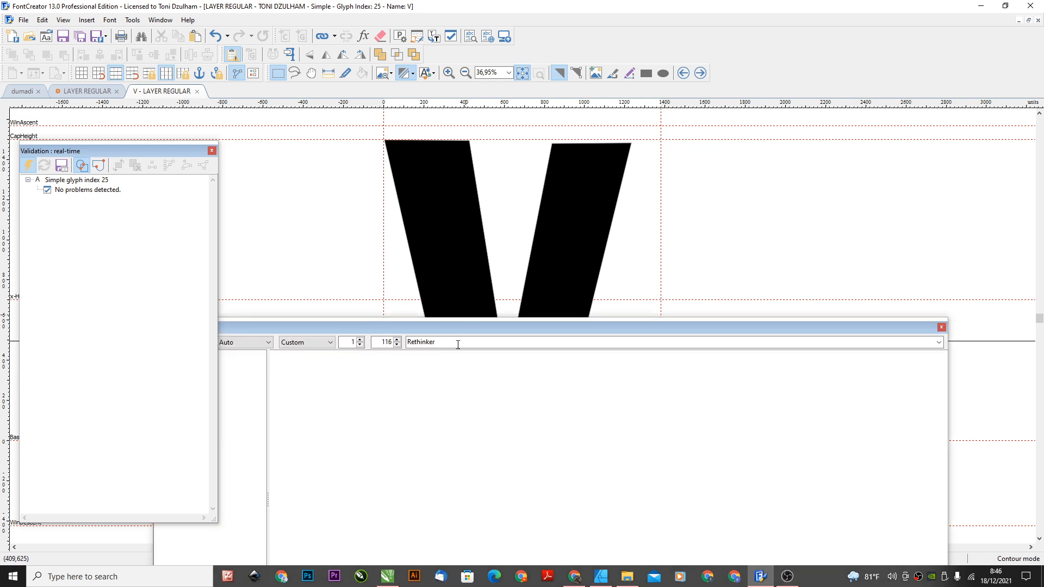
type("aw")
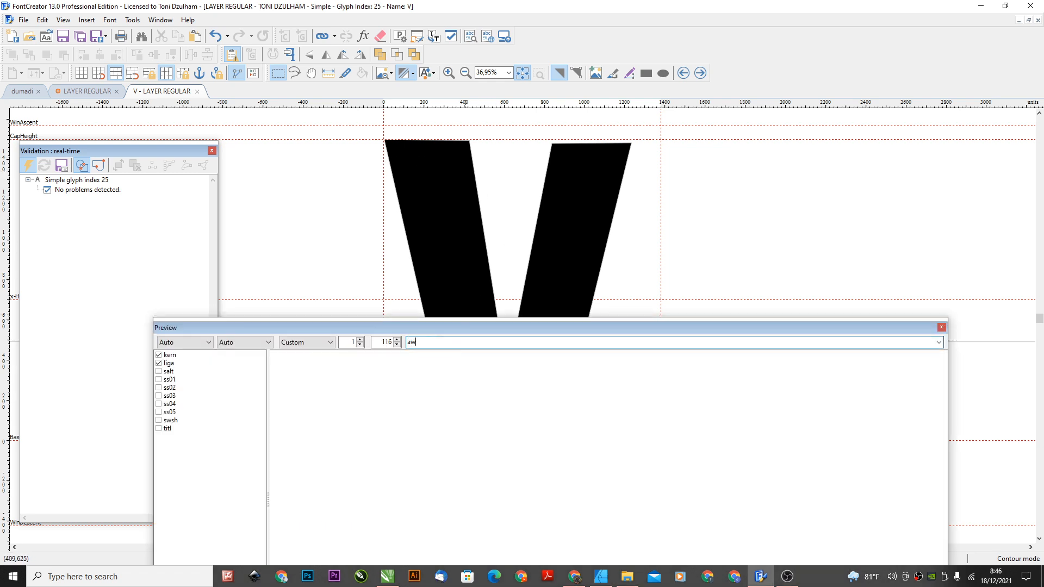
type("AWA")
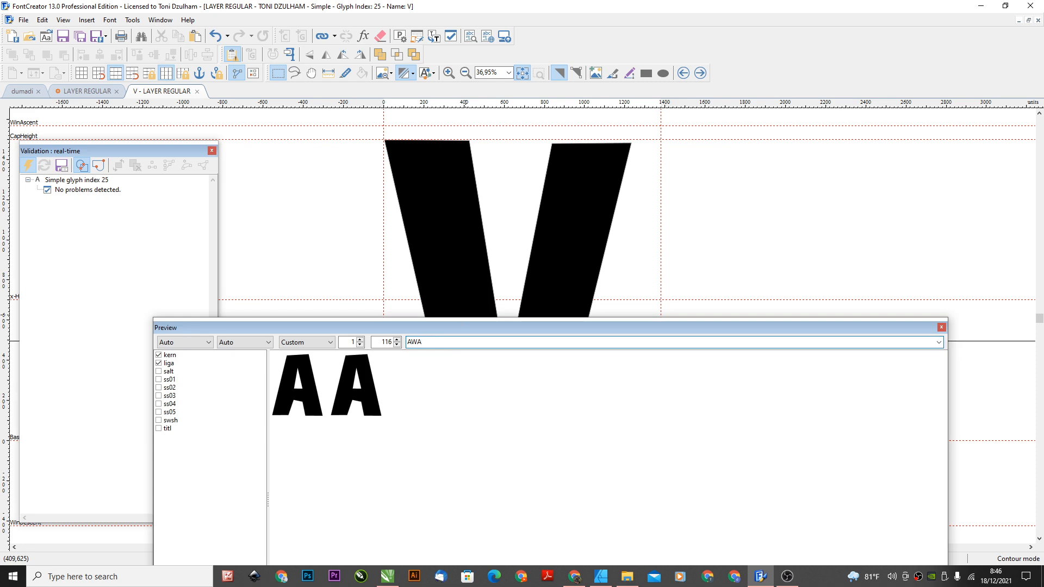
key("BackSpace")
key("BackSpace")
type("VA")
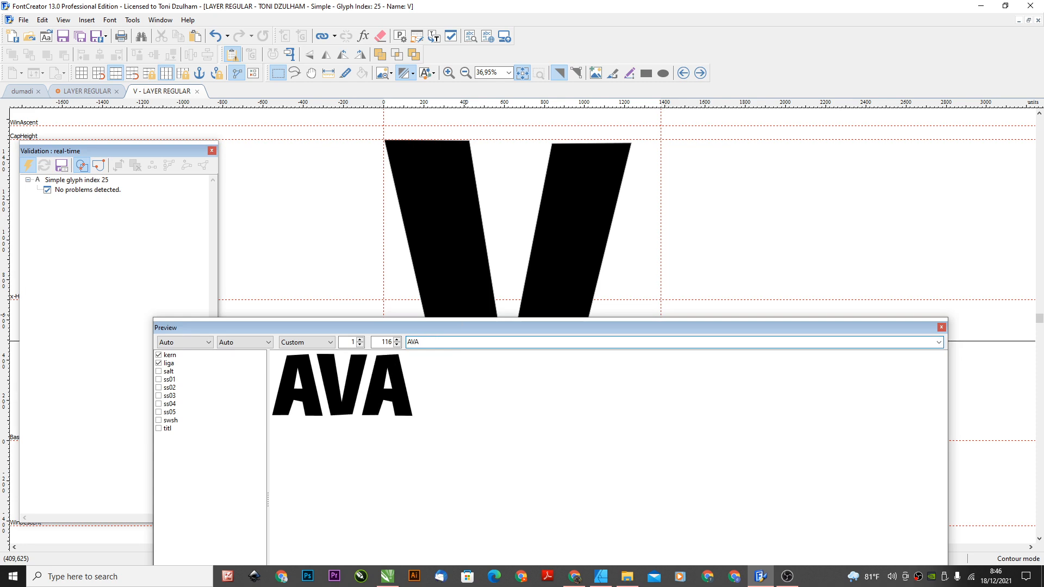
type("B")
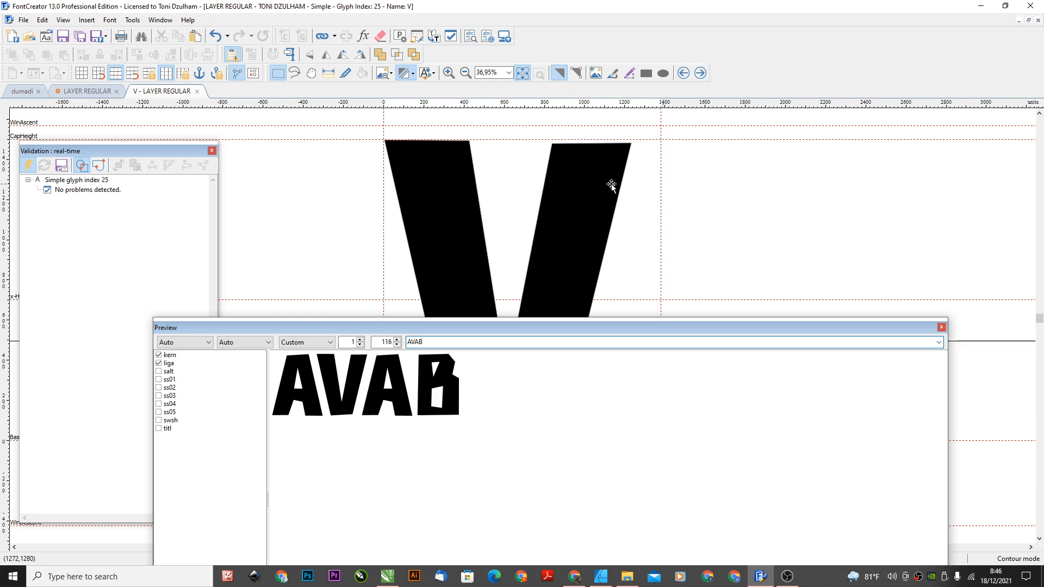
left_click(941, 328)
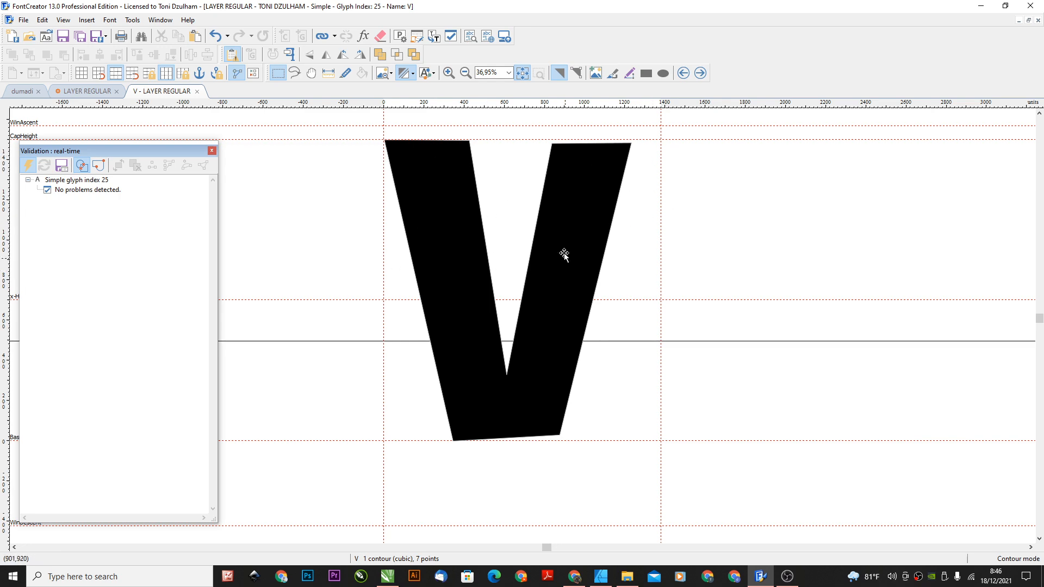
Export the project as a TrueType-outline desktop font into the layer folder, naming the .otf file after the regular layer
left_click(23, 20)
mouse_move(66, 178)
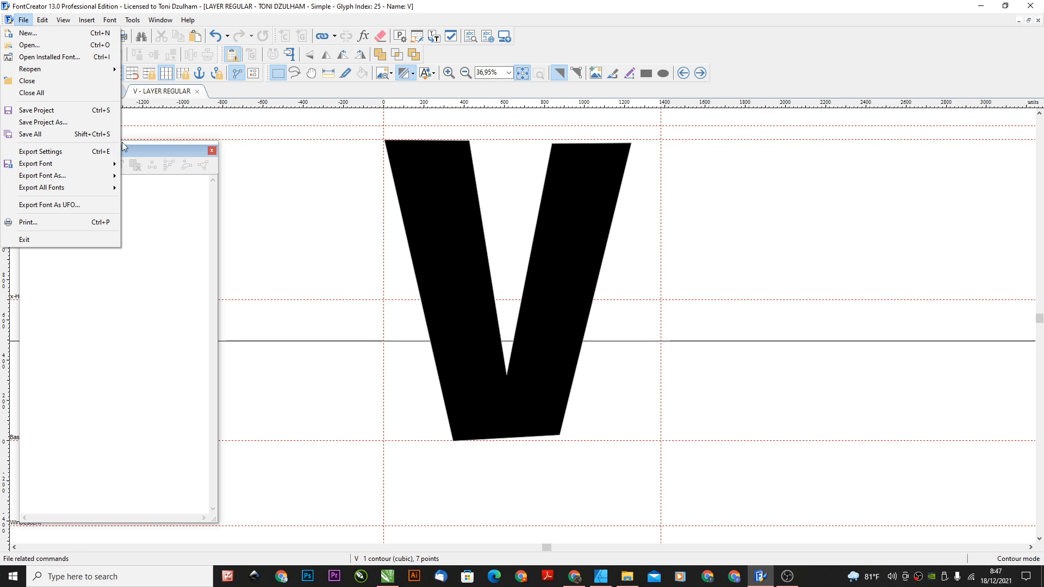
left_click(179, 176)
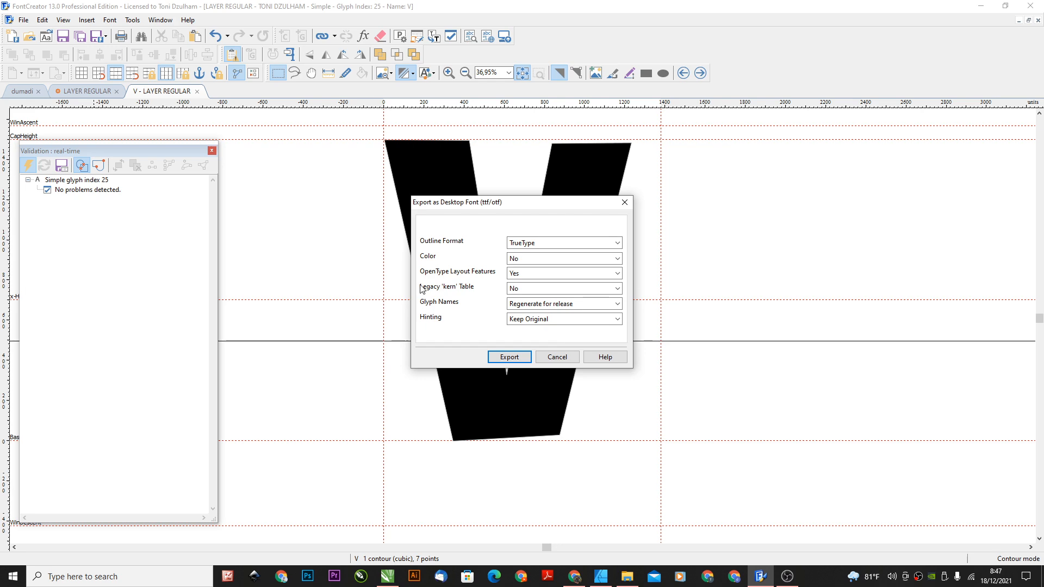
left_click(509, 357)
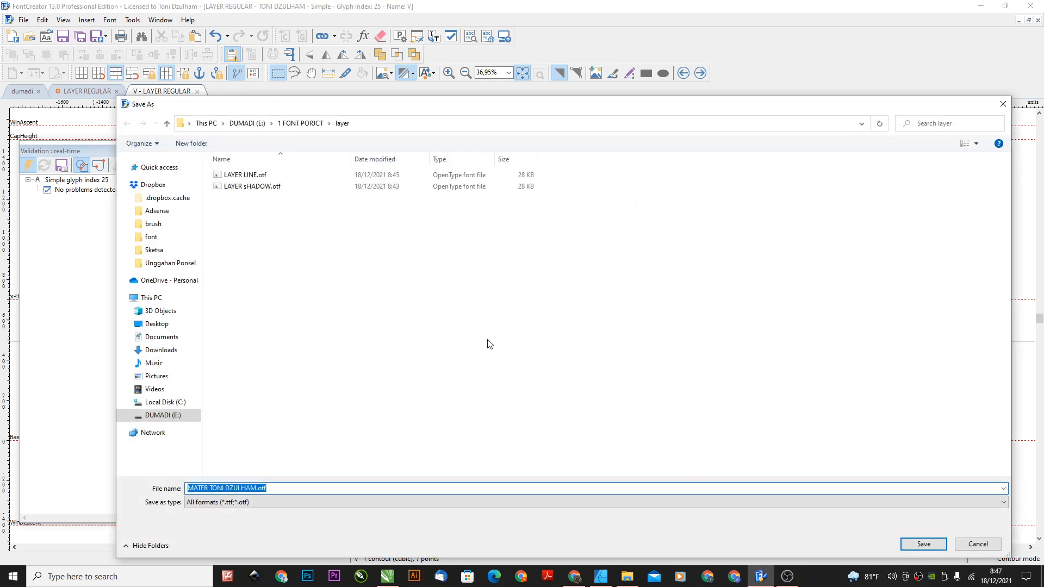
left_click(233, 489)
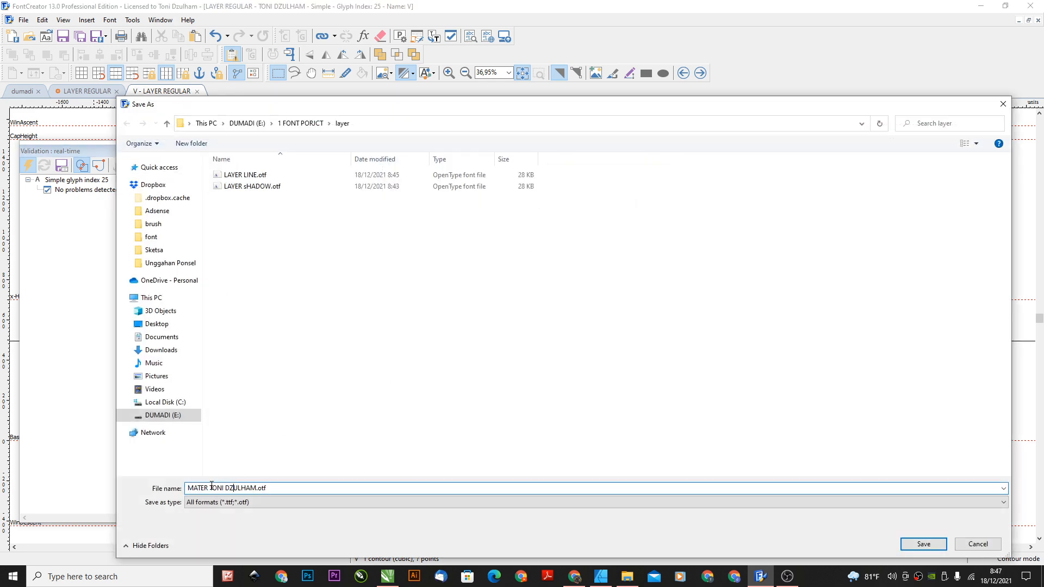
left_click(246, 159)
left_click(243, 174)
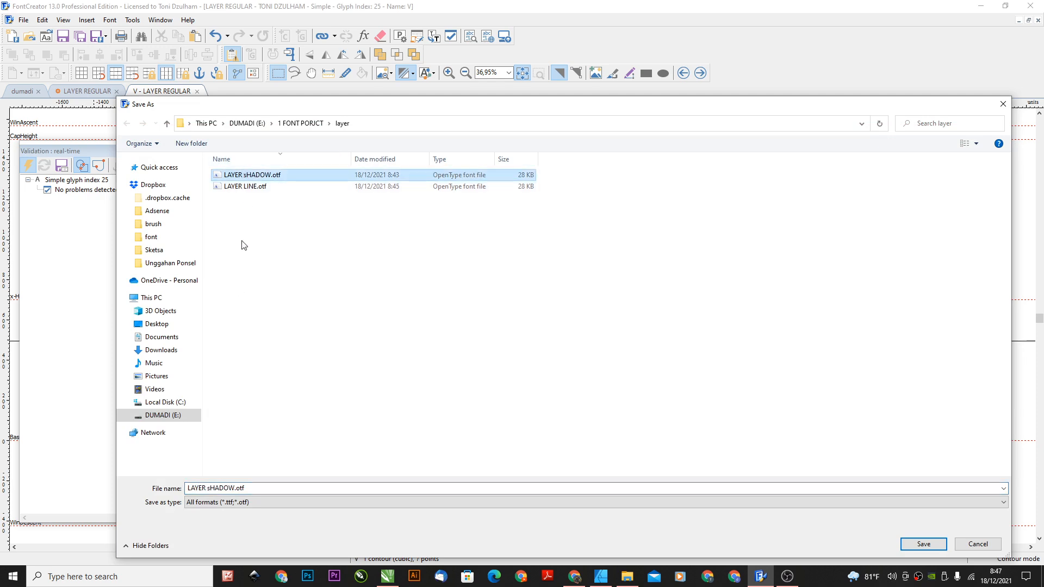
left_click(209, 488)
left_click_drag(207, 488, 235, 487)
key("BackSpace")
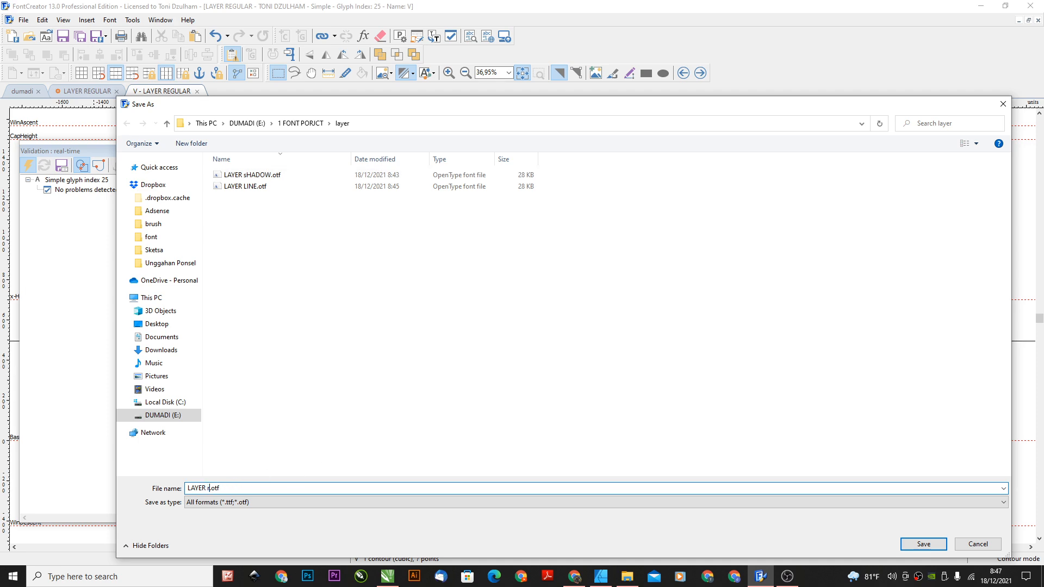
key("Return")
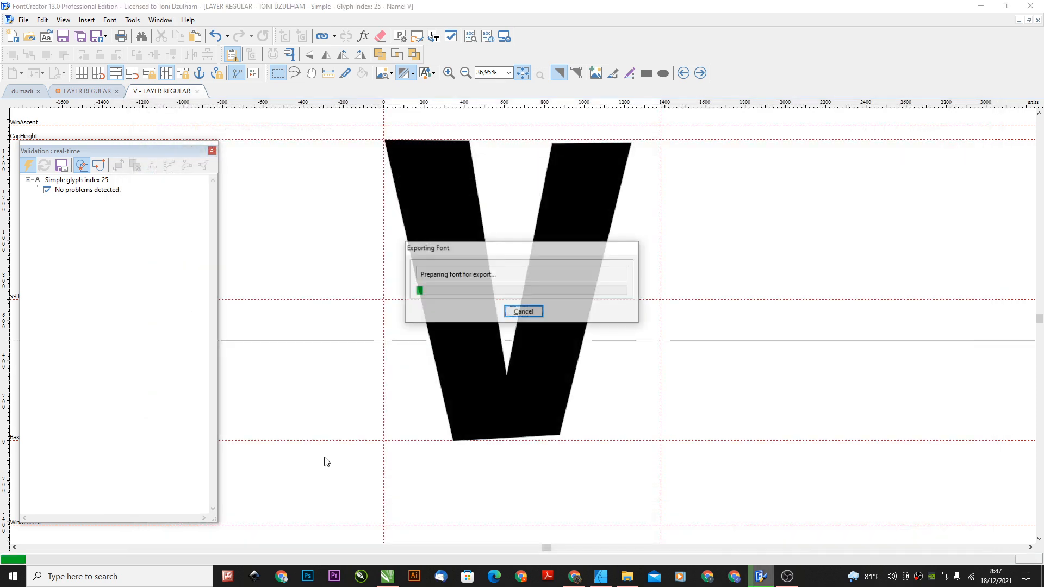
Close glyph V's editor, reopen the recent project LAYER INNER.fcp and select its glyph A
left_click(198, 92)
left_click(23, 20)
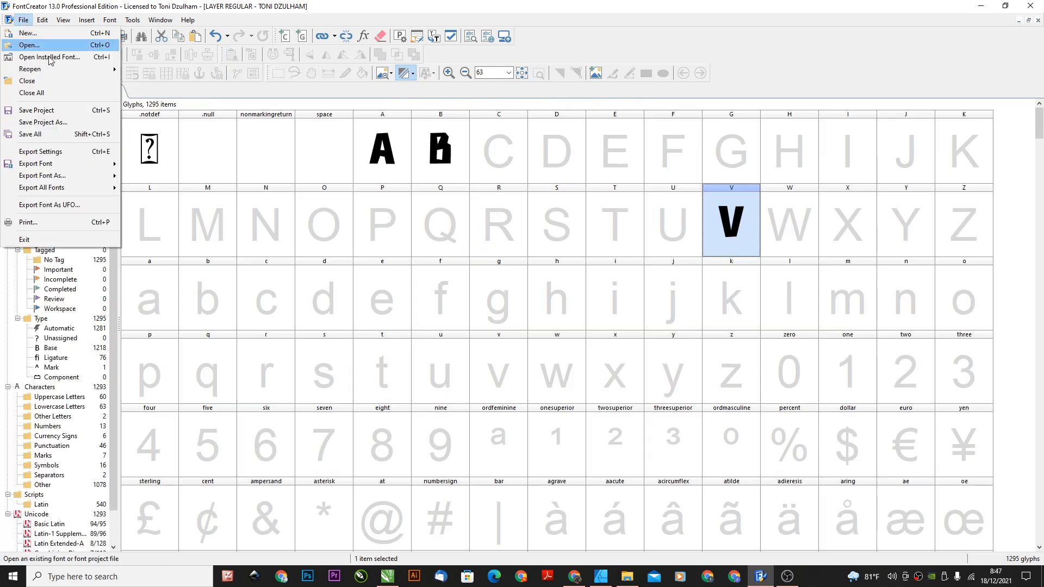
mouse_move(55, 69)
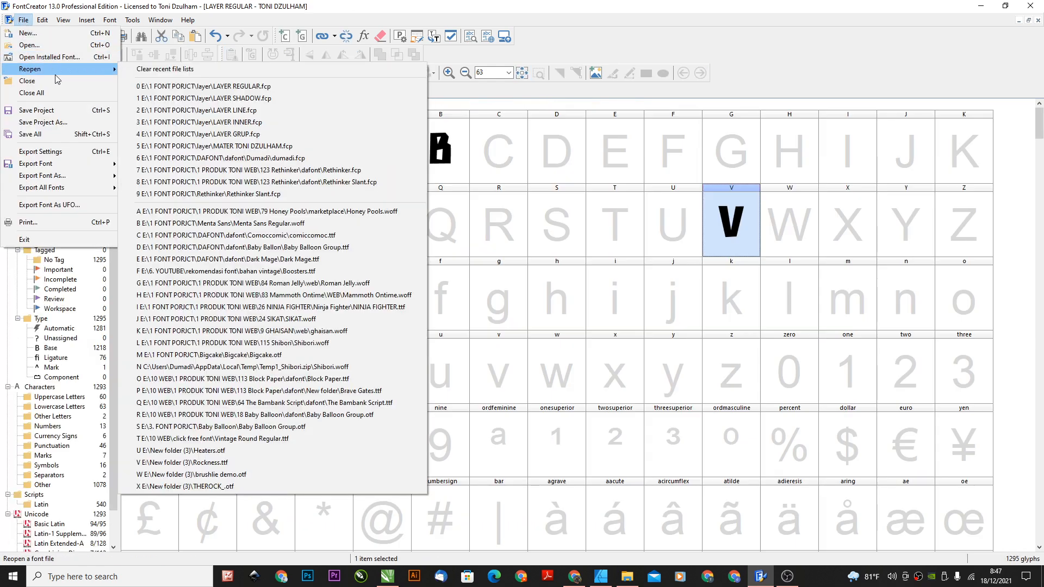
left_click(251, 122)
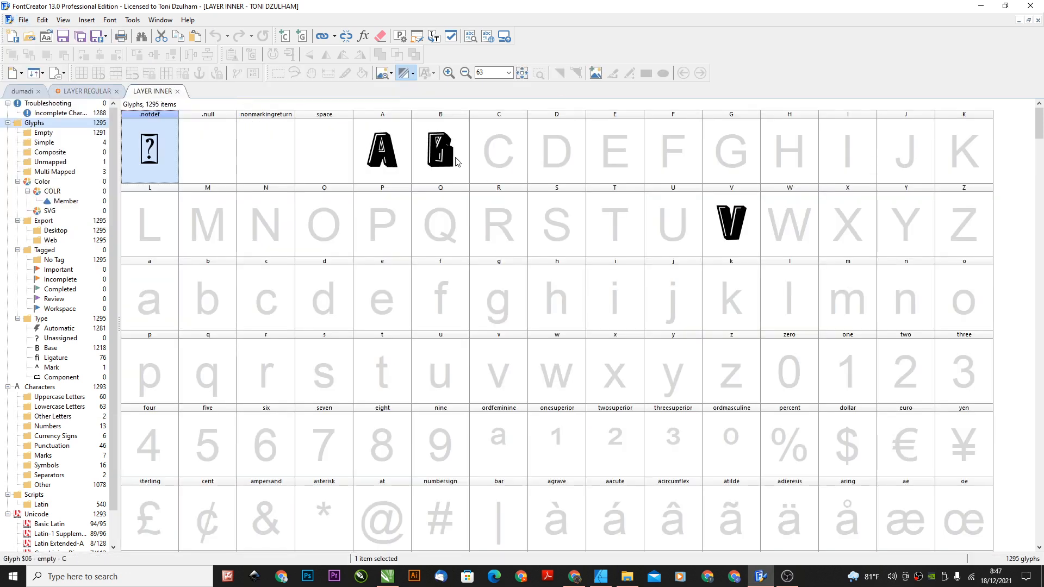
left_click(387, 175)
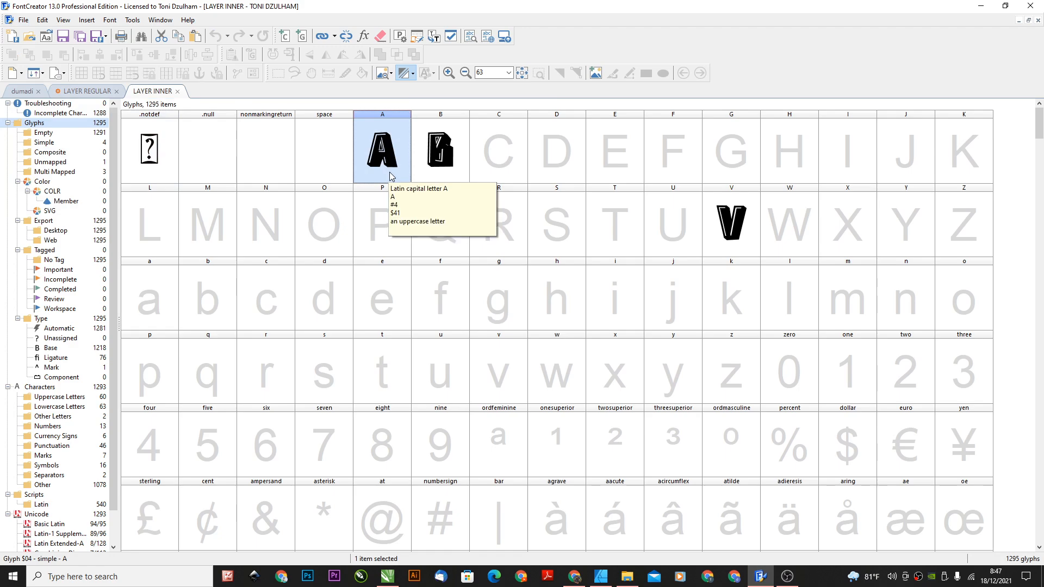
Open glyph A and delete its shadow, letter outlines and triangular counter contours, keeping only the three highlight strips
double_click(388, 172)
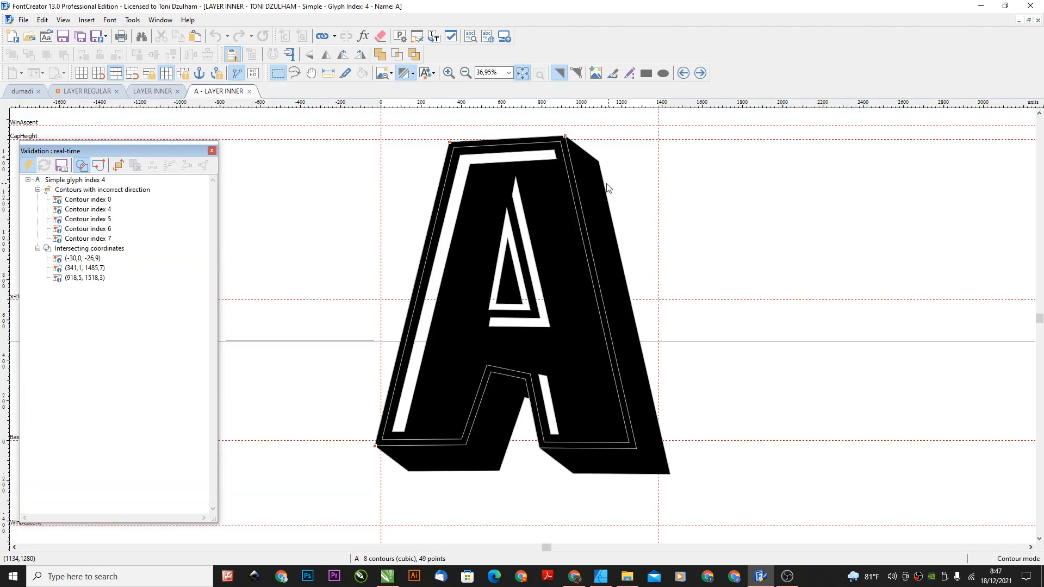
left_click(565, 207)
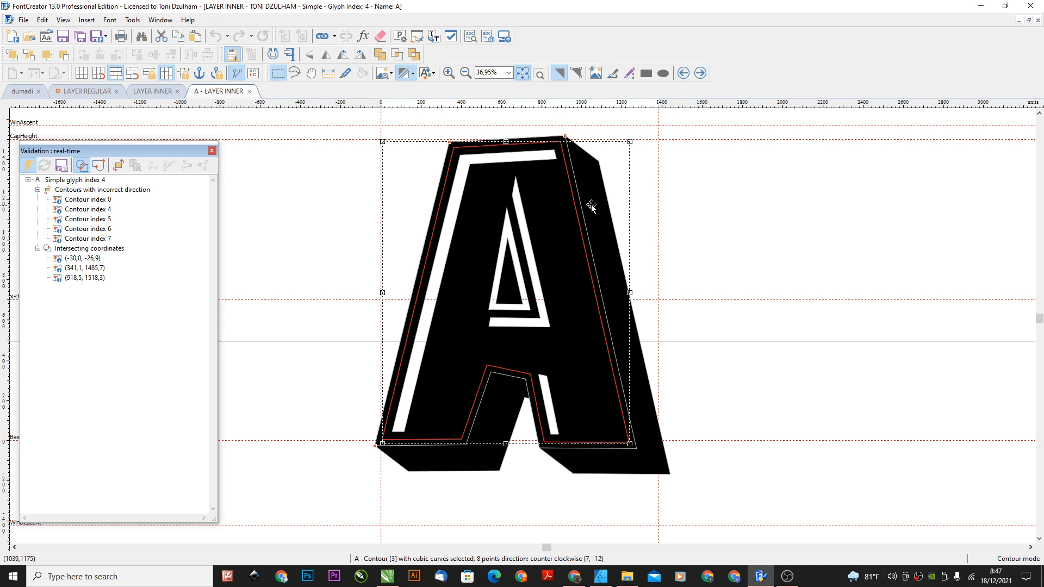
key("Delete")
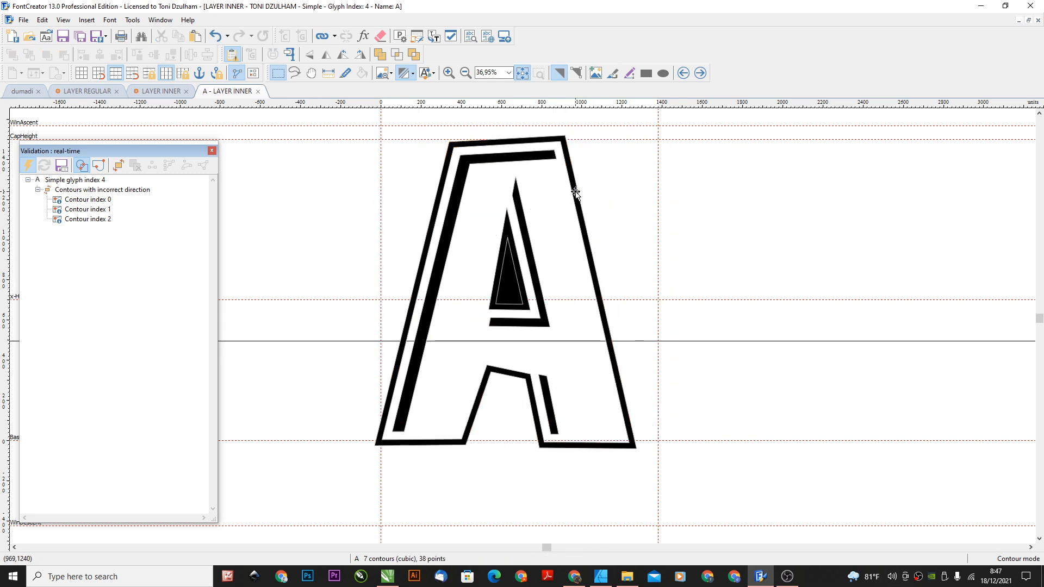
left_click(576, 193)
key("Delete")
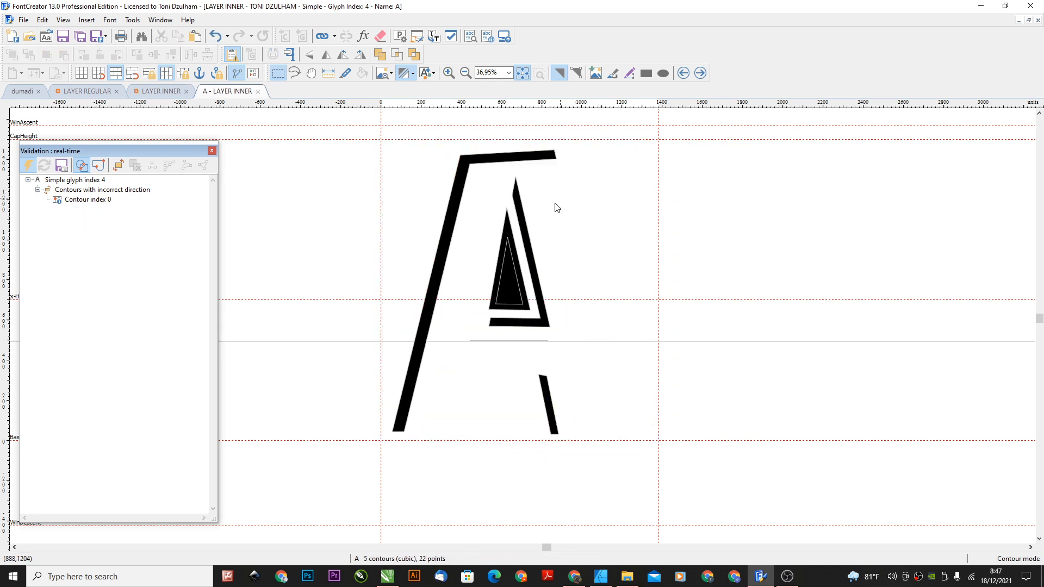
left_click_drag(578, 193, 466, 320)
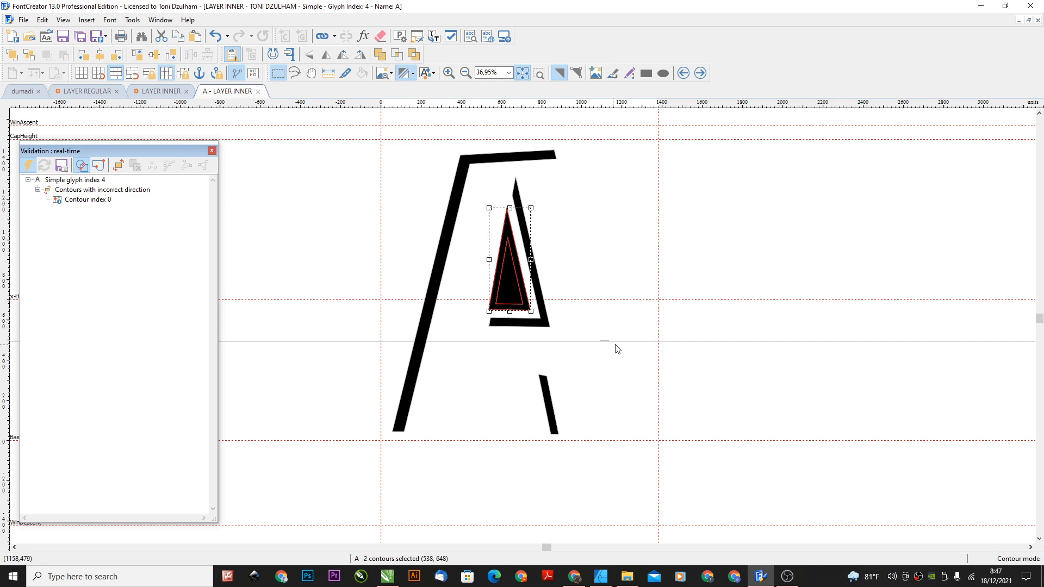
key("Delete")
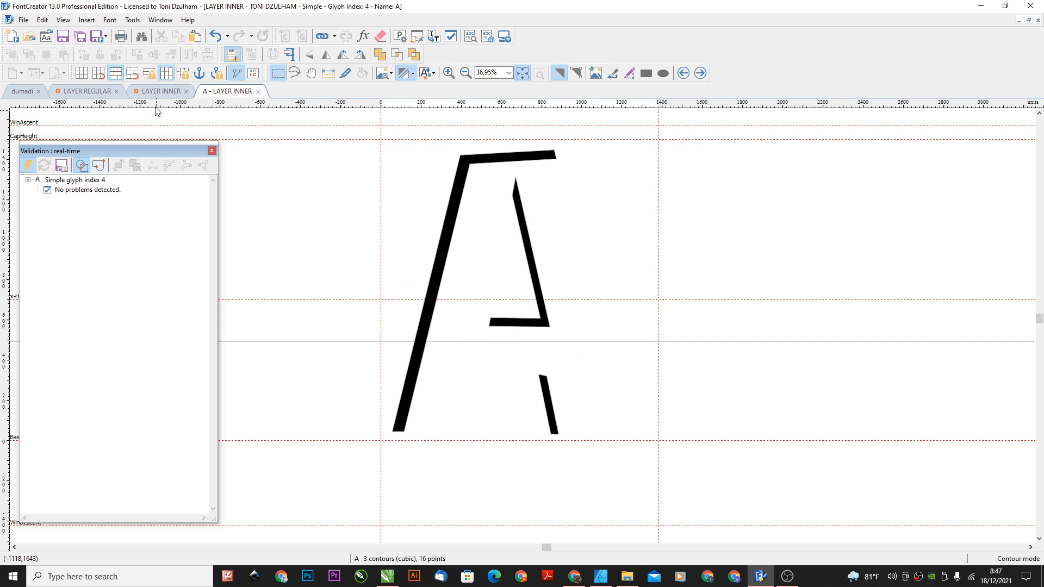
left_click(87, 91)
left_click(151, 92)
left_click(228, 91)
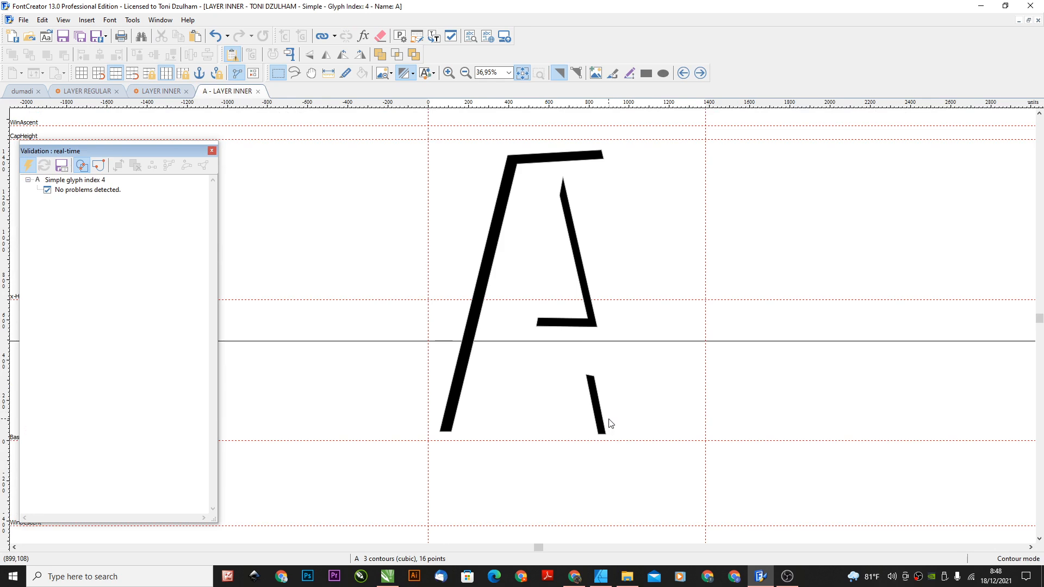
Go to glyph B and delete its counter contours, small strips, shadow and letter outlines, keeping only the three main highlight strips
left_click(700, 73)
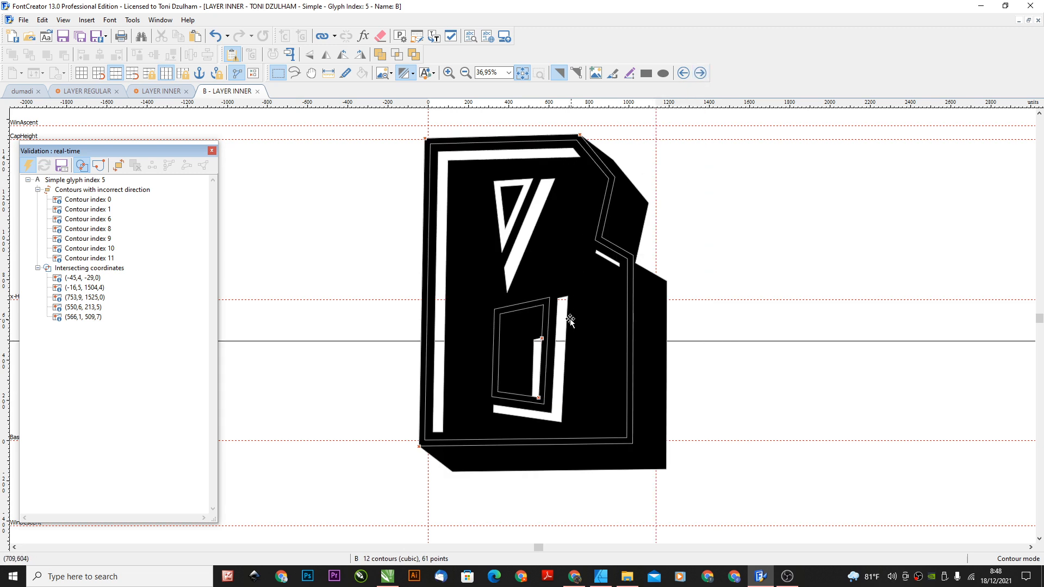
left_click_drag(774, 217, 466, 412)
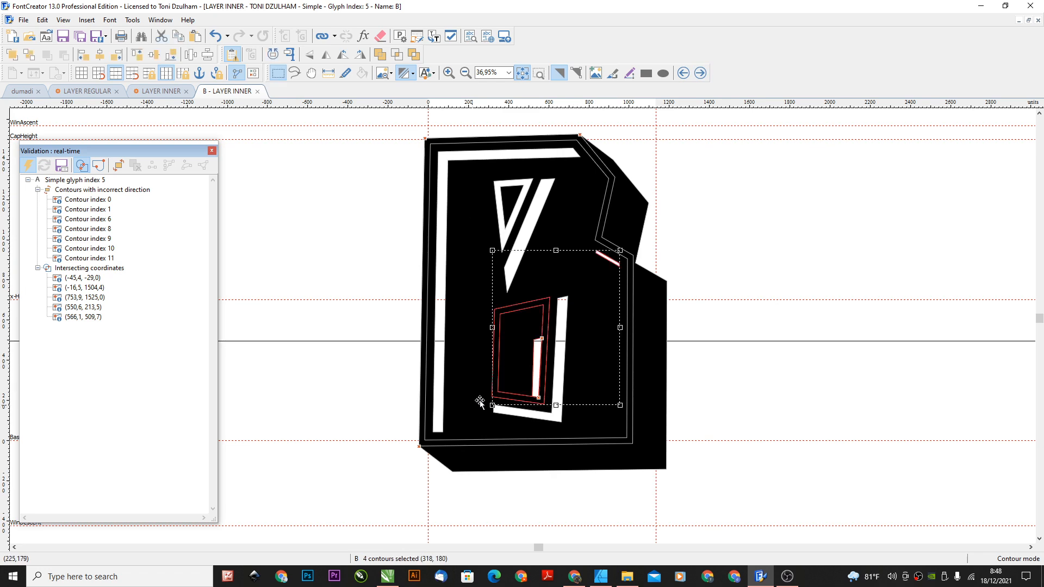
key("Delete")
left_click_drag(723, 137, 486, 256)
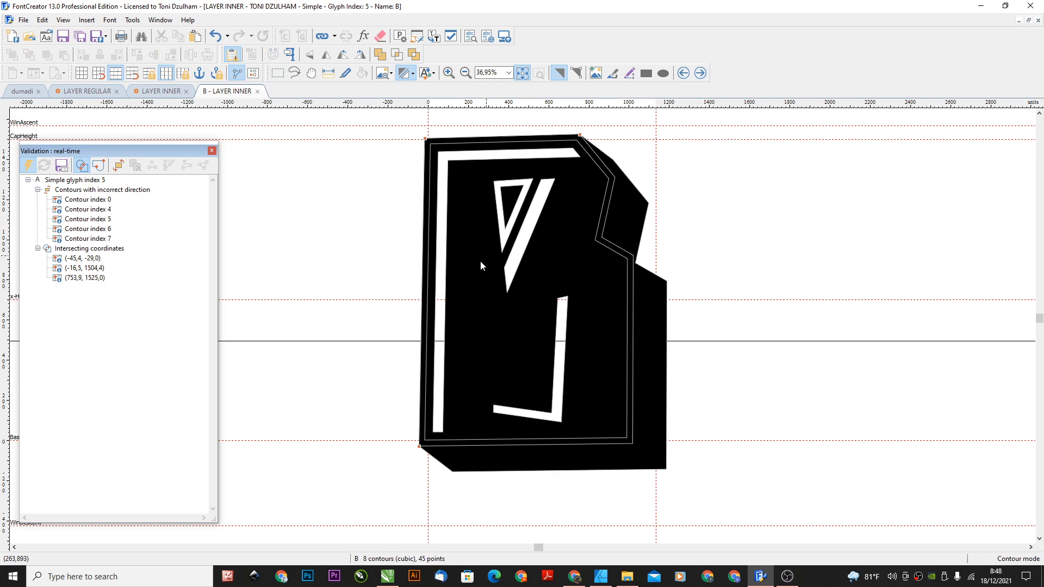
key("Delete")
left_click(634, 190)
key("Delete")
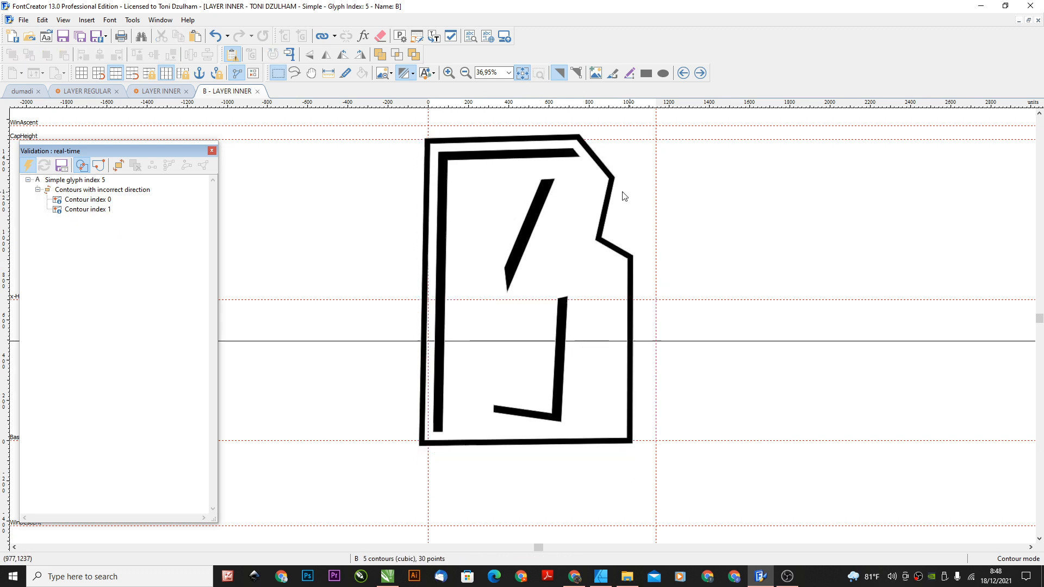
left_click(613, 188)
key("Delete")
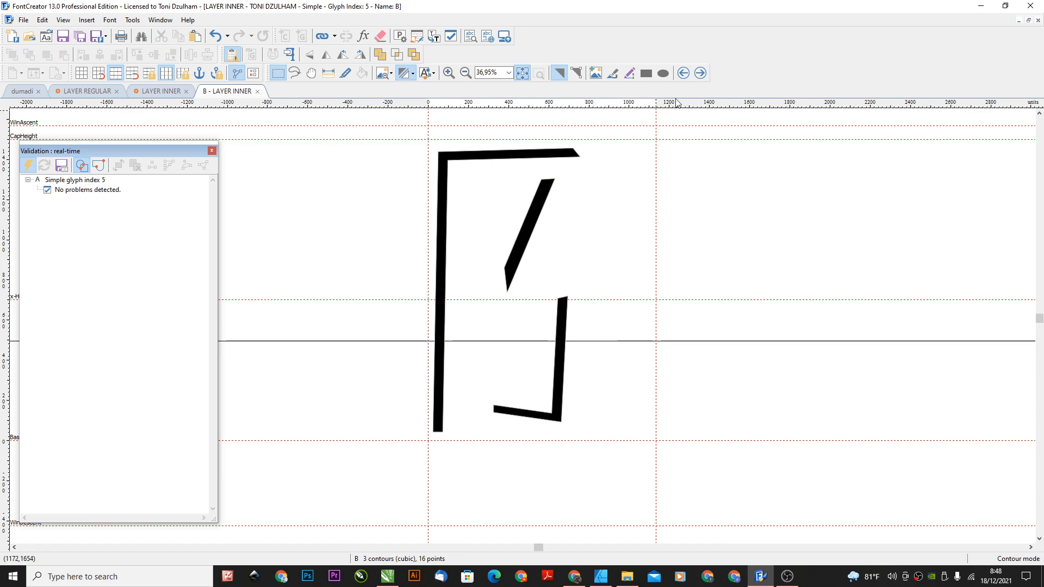
Close glyph B, open glyph V and delete its shadow and letter outline contours, keeping only the two highlight strips
left_click(258, 91)
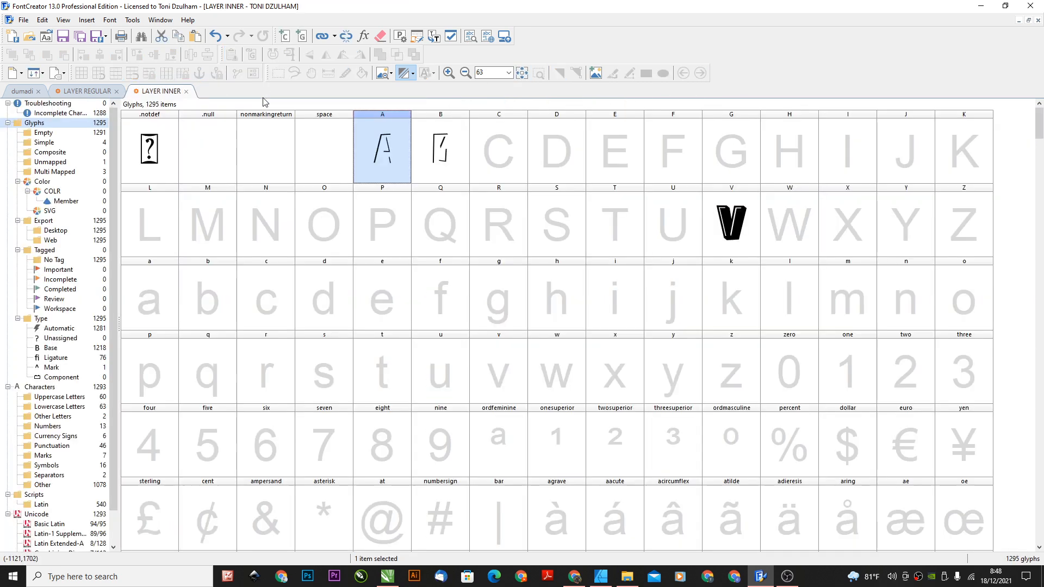
double_click(747, 240)
left_click(648, 185)
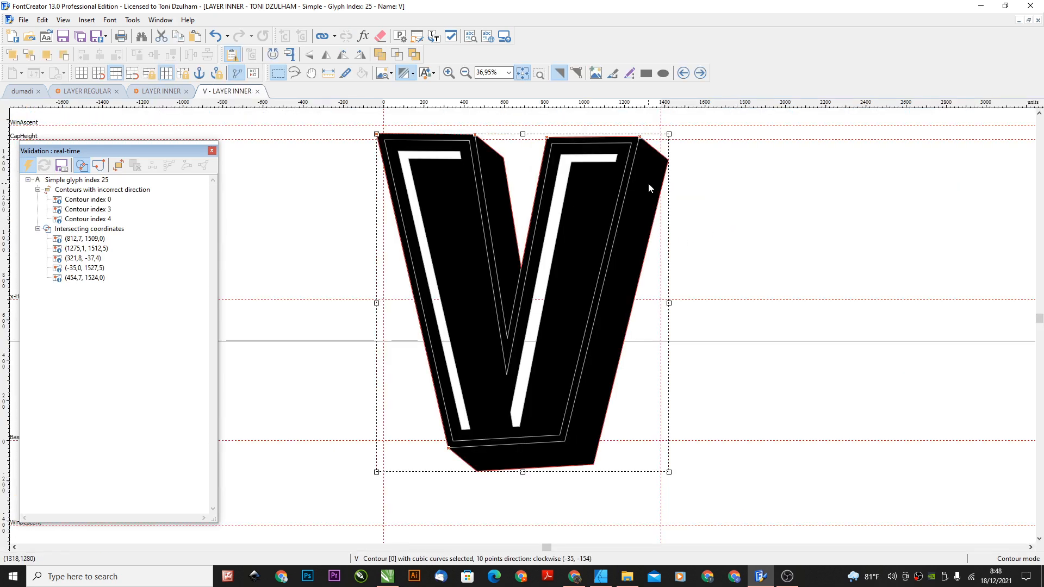
key("Delete")
left_click(621, 179)
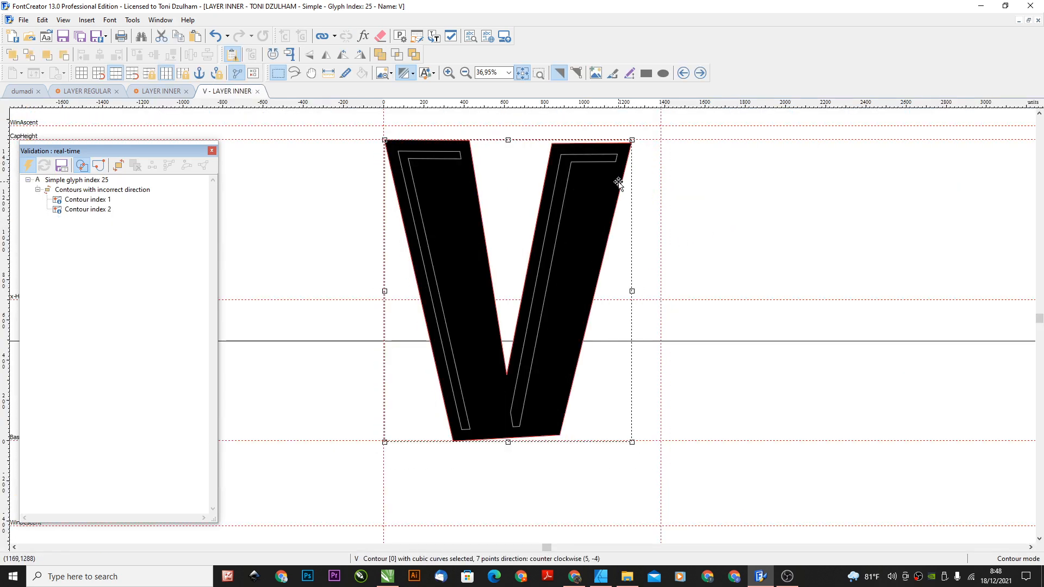
key("Delete")
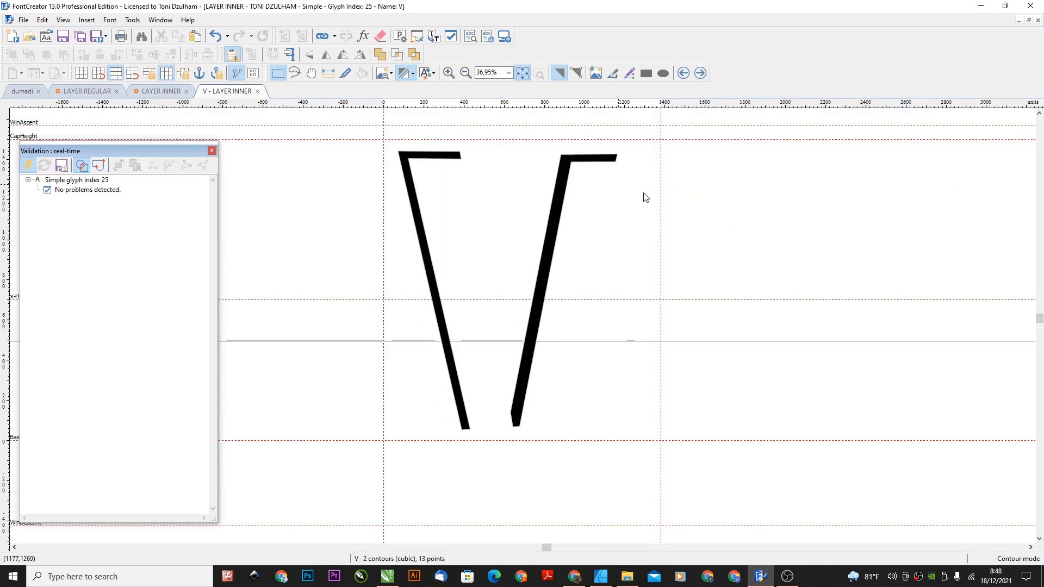
Export the project as a TrueType-outline desktop font into the layer folder with the file name LAYER INNER.otf
left_click(23, 20)
mouse_move(38, 169)
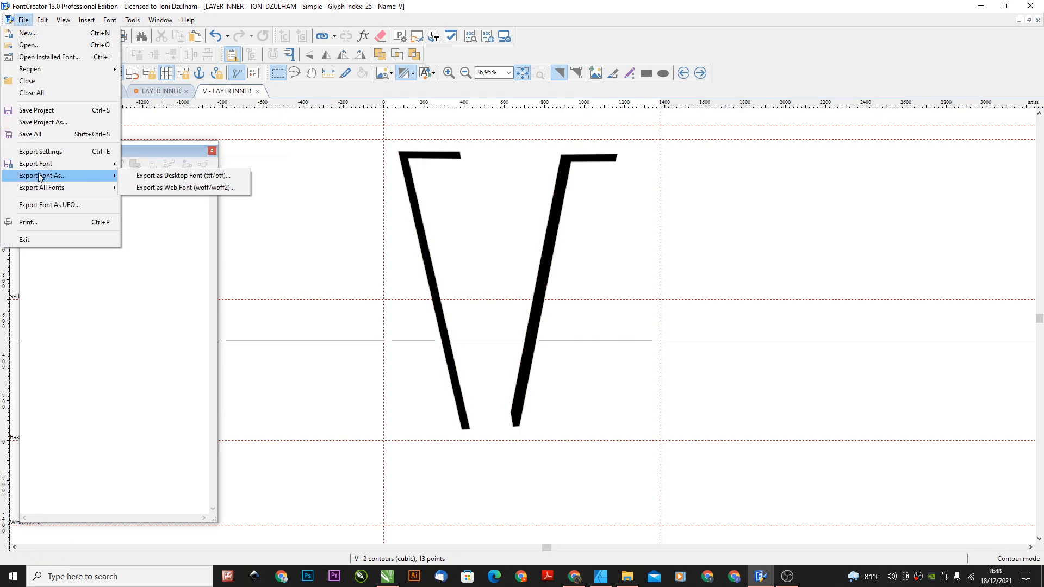
left_click(146, 180)
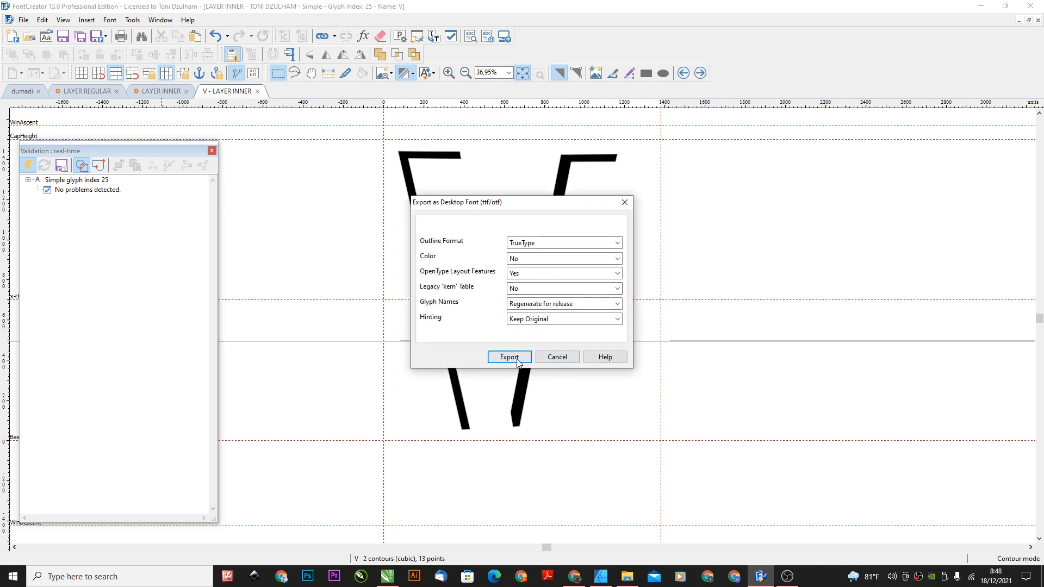
left_click(507, 356)
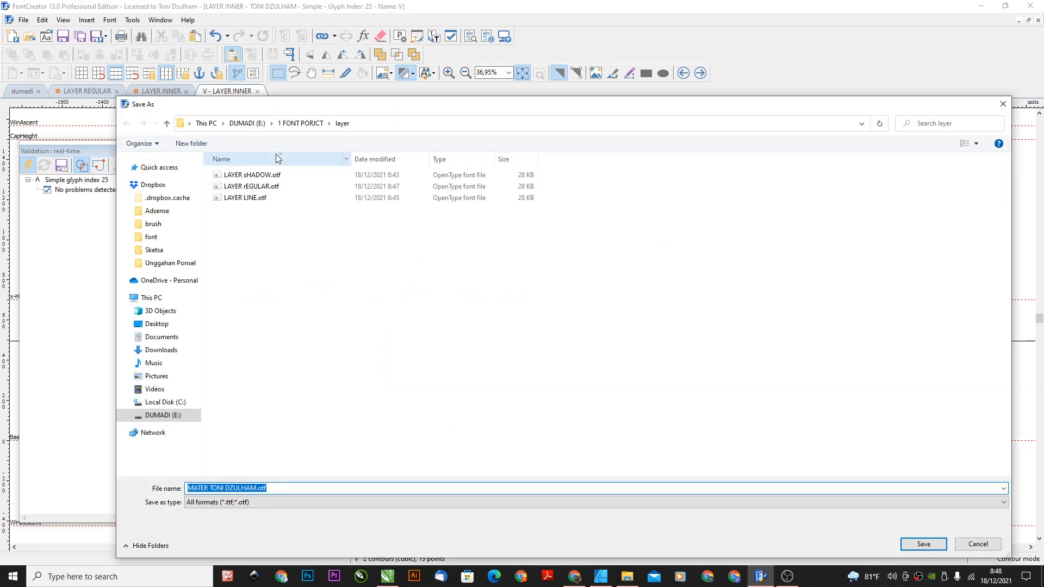
left_click(264, 175)
left_click(219, 488)
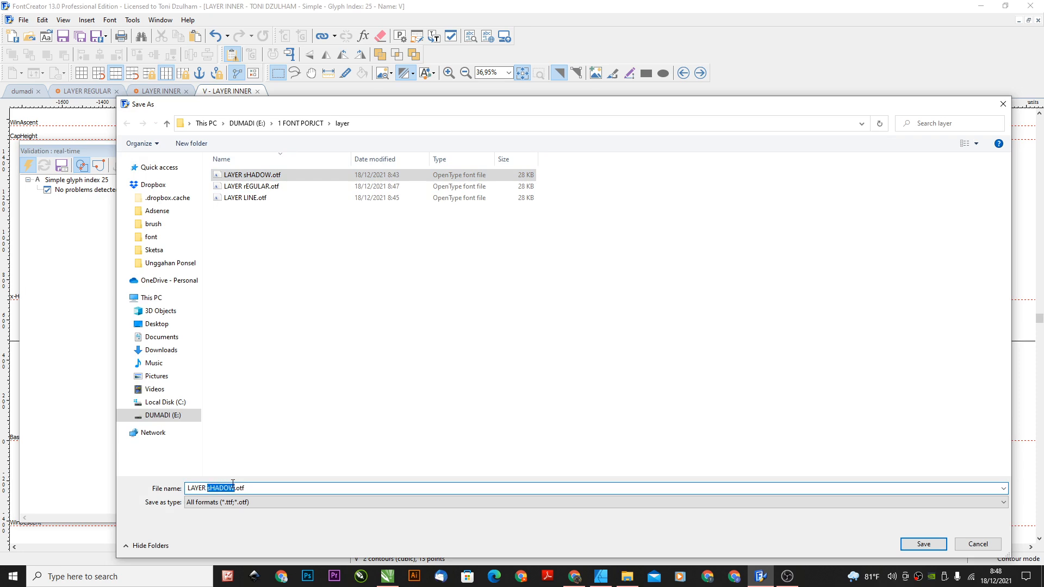
key("BackSpace")
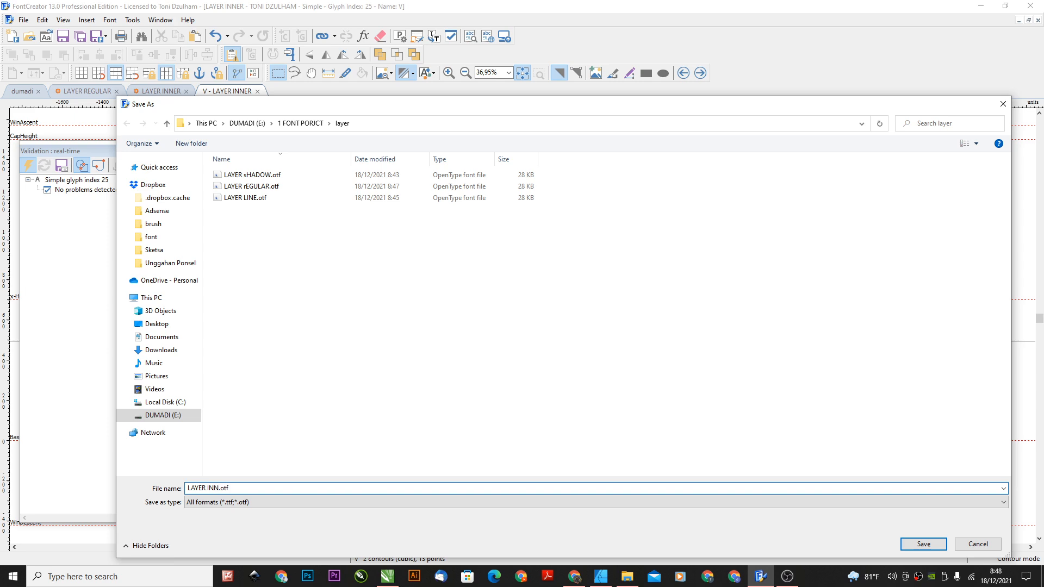
key("Return")
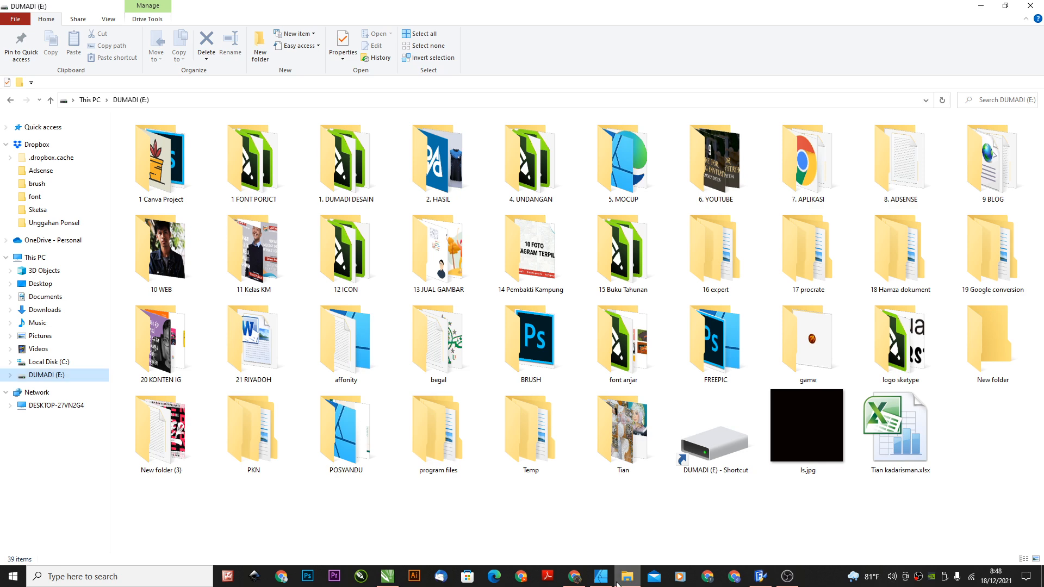
Switch to File Explorer, open the layer folder inside 1 FONT PORJCT and review the four exported .otf files as large icons
left_click(638, 576)
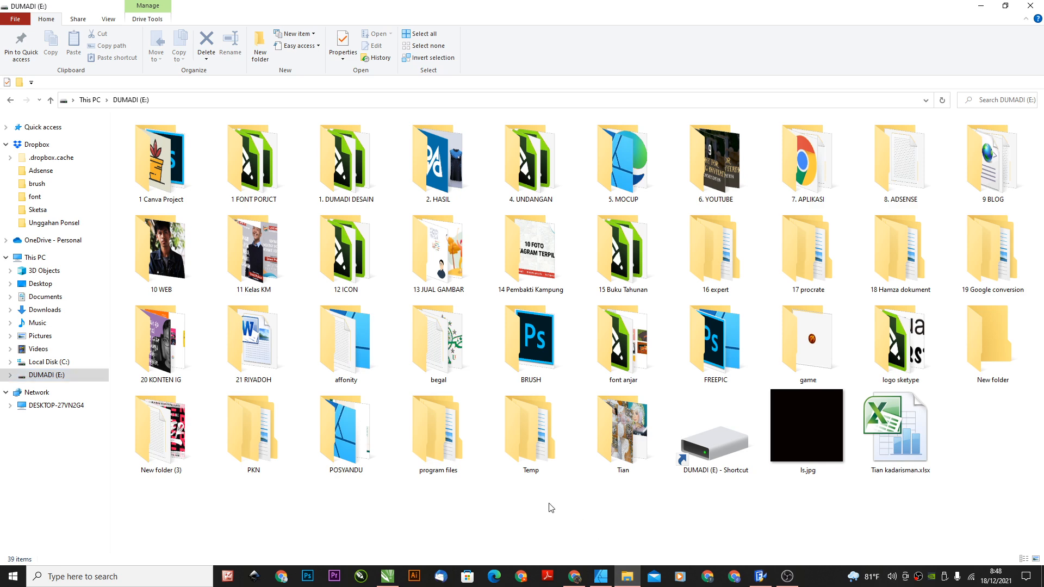
double_click(253, 163)
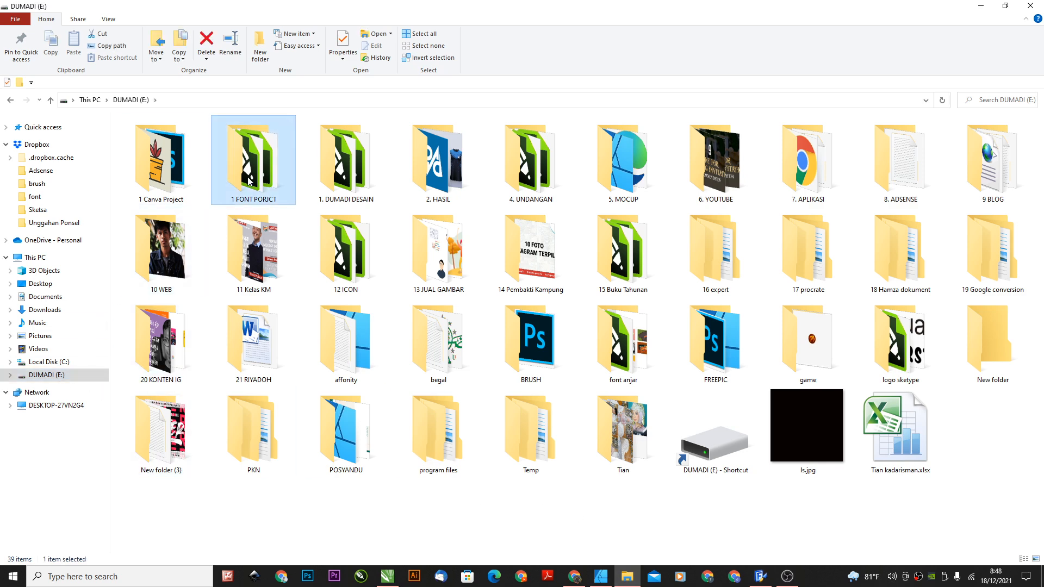
double_click(437, 324)
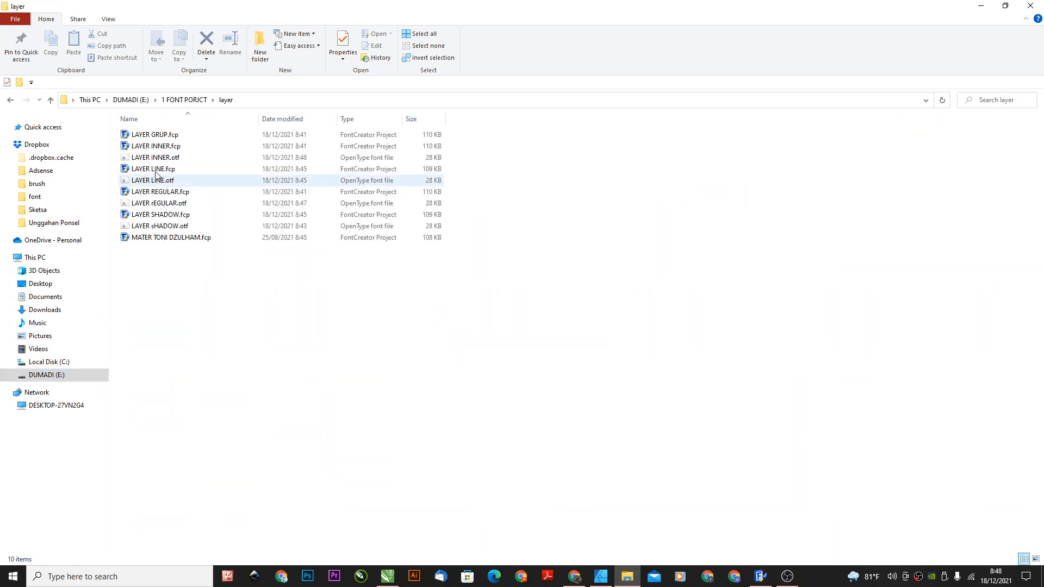
scroll(264, 177, "up", 4, "ctrl")
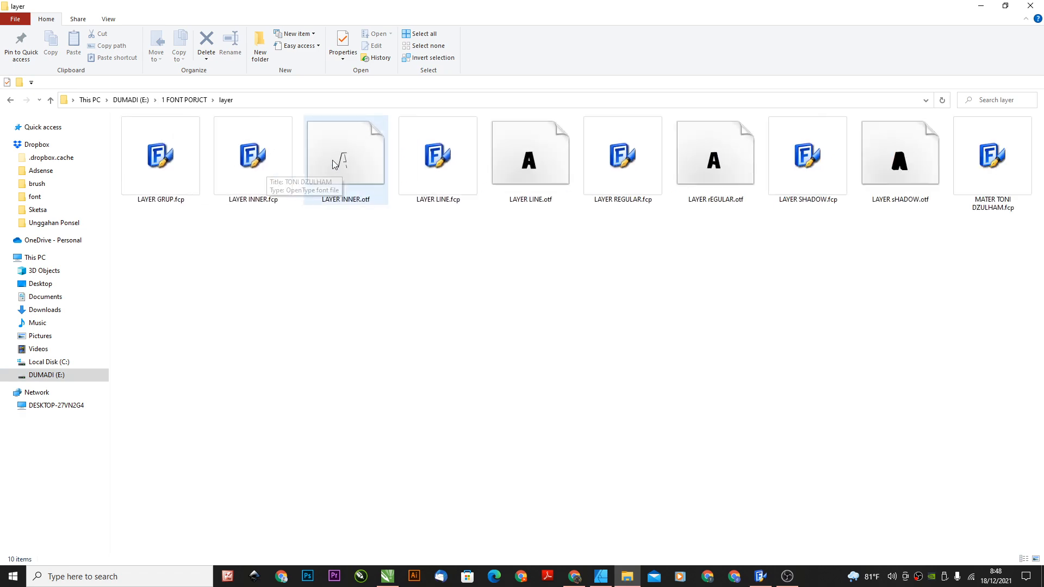
left_click(333, 161)
left_click(525, 133)
left_click(707, 158)
left_click(917, 164)
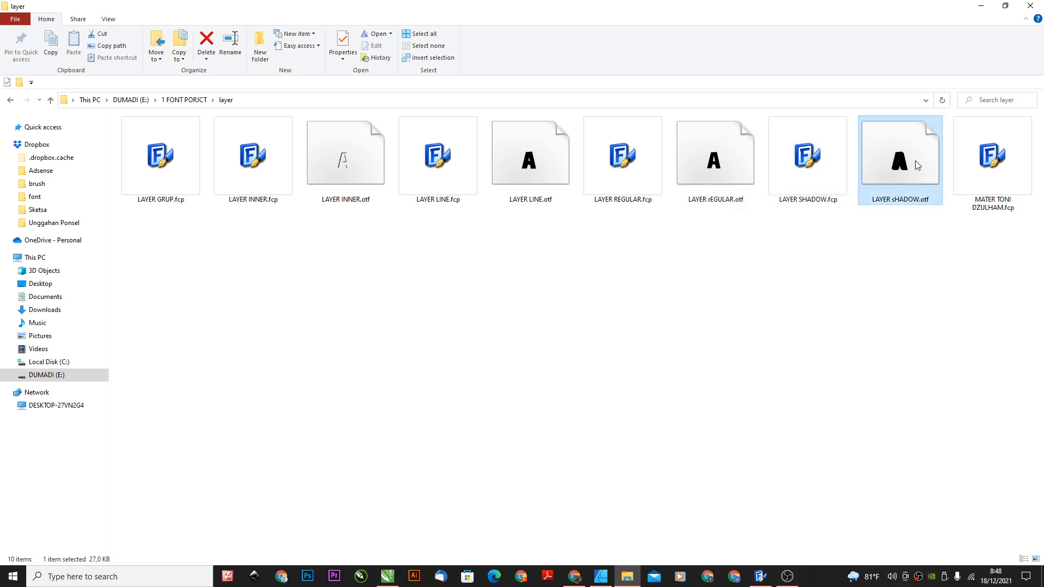
left_click(757, 323)
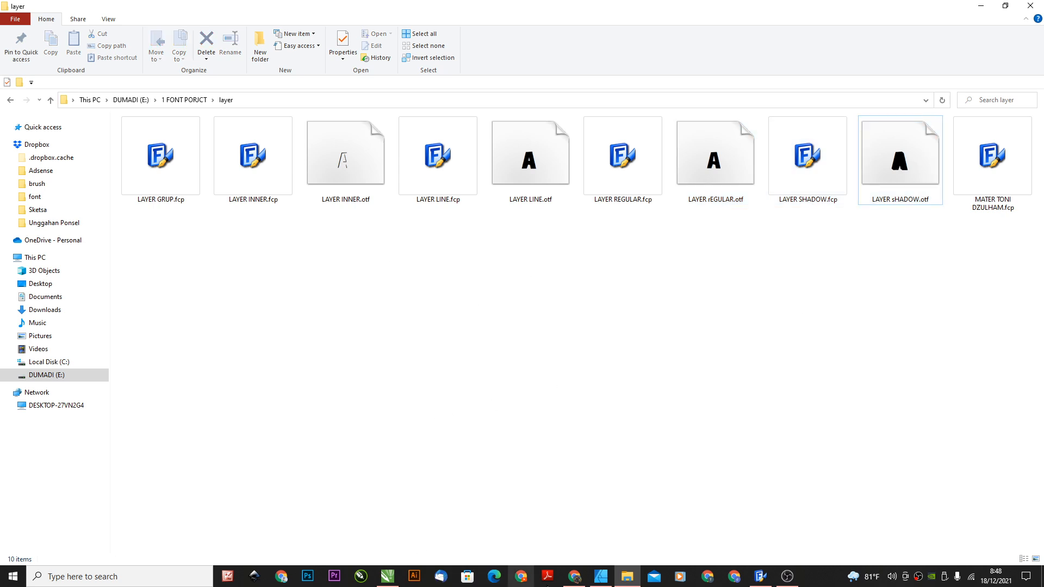
Open LAYER GRUP.fcp from the folder and run the font validation wizard on it with all tests and fixing of detected problems enabled
left_click(161, 166)
double_click(161, 166)
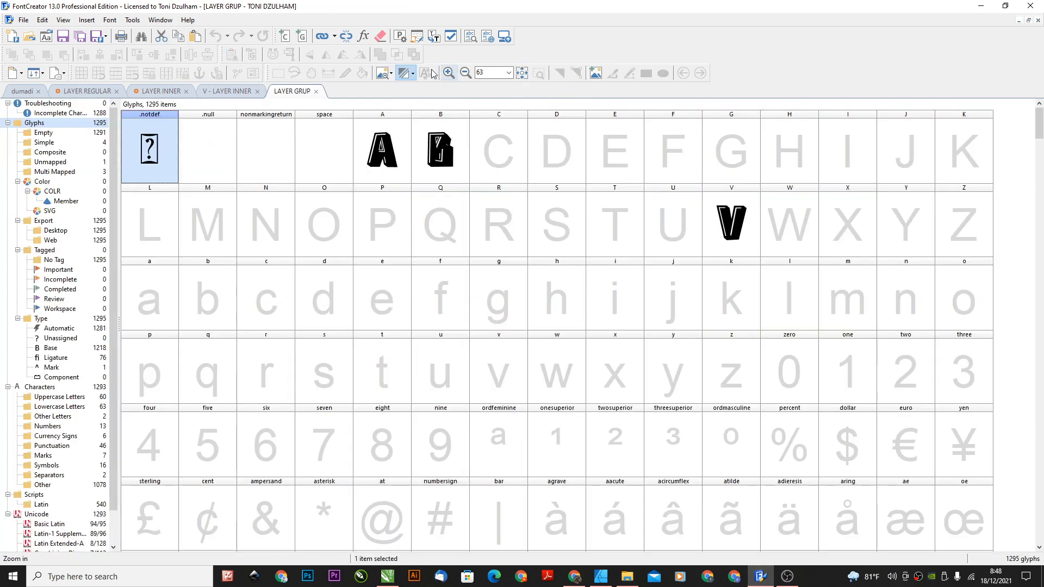
left_click(449, 36)
left_click(588, 375)
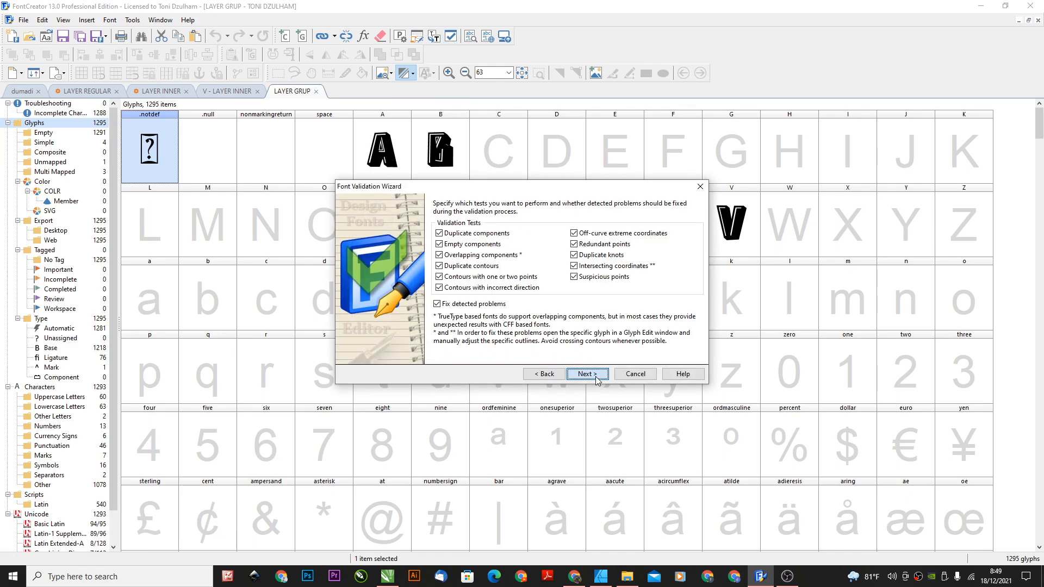
left_click(594, 376)
left_click(598, 379)
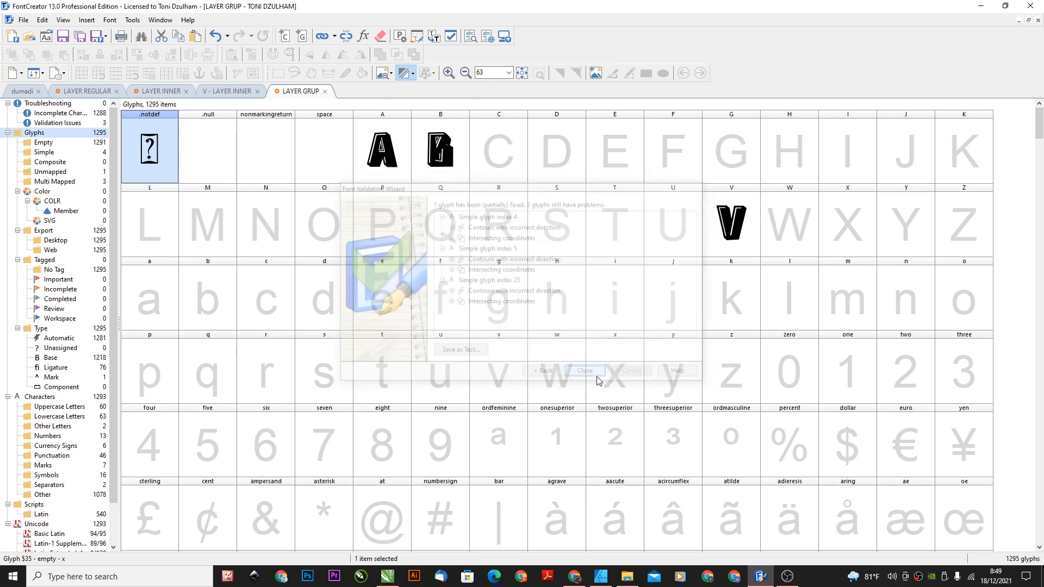
Open glyph B, examine its contours near the cap height up close, and close the real-time validation window and the glyph
double_click(454, 161)
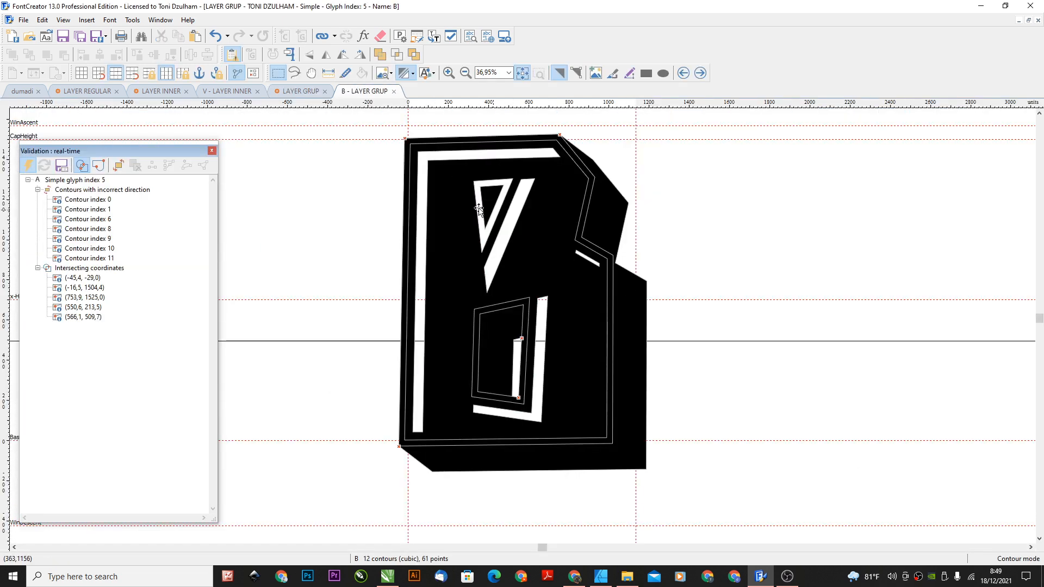
scroll(391, 136, "up", 2)
scroll(391, 135, "up", 8)
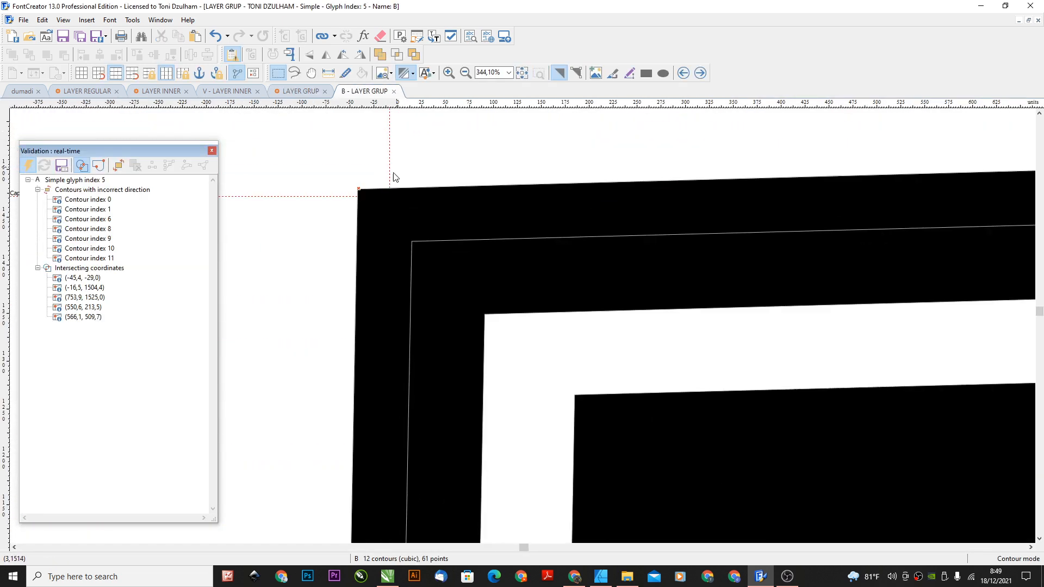
scroll(364, 230, "down", 7)
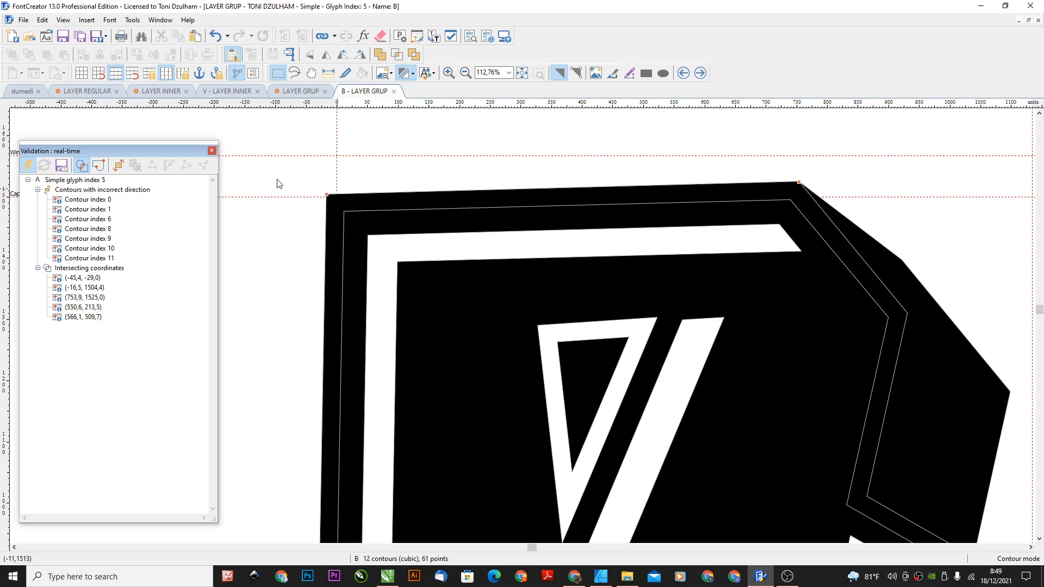
left_click(211, 151)
left_click(394, 92)
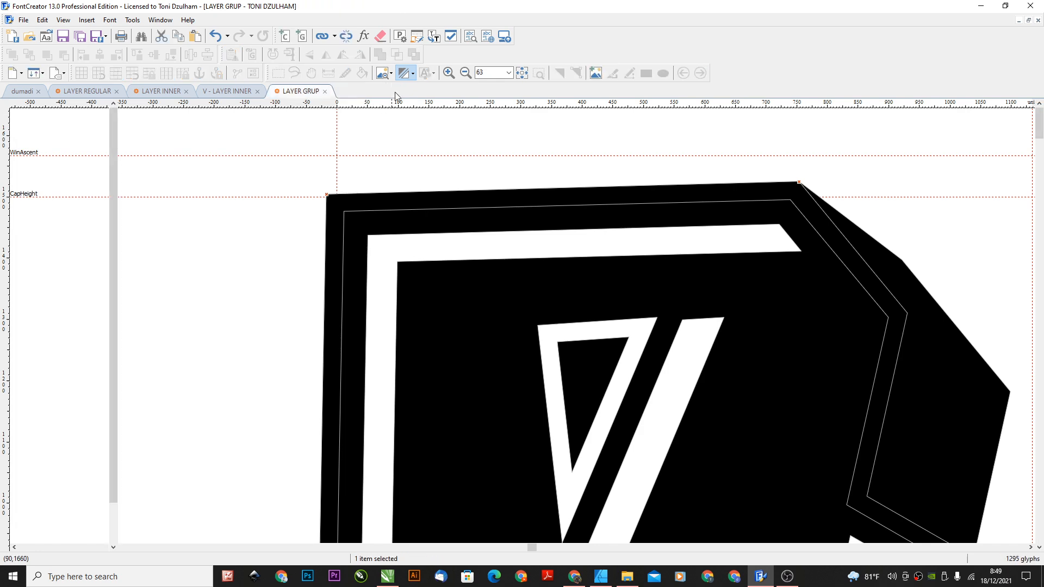
Switch to File Explorer and rename the font file LAYER rEGULAR.otf to LAYER REGULAR.otf
left_click(981, 6)
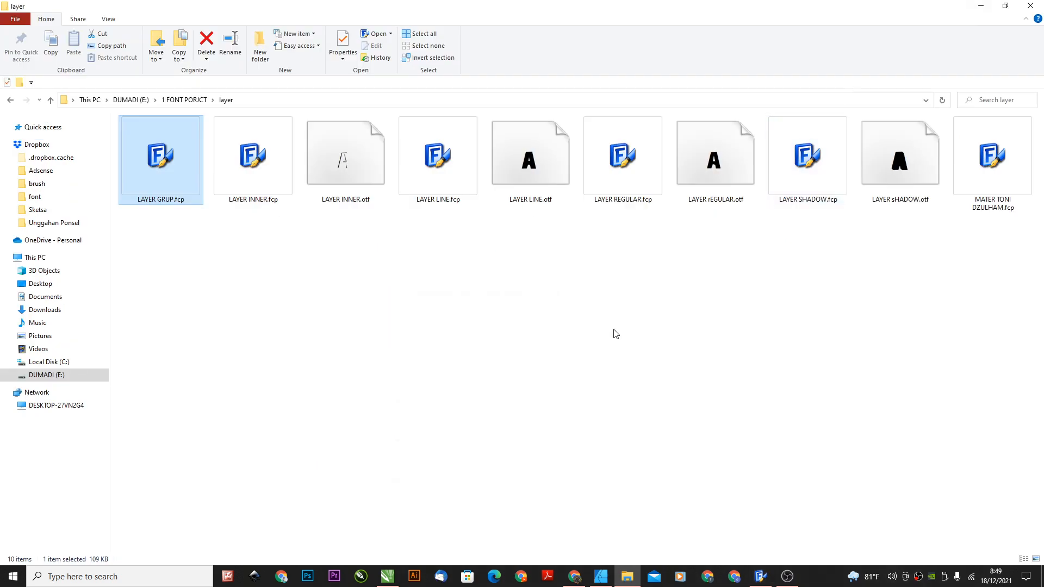
left_click(354, 169)
left_click(811, 247)
left_click(811, 176)
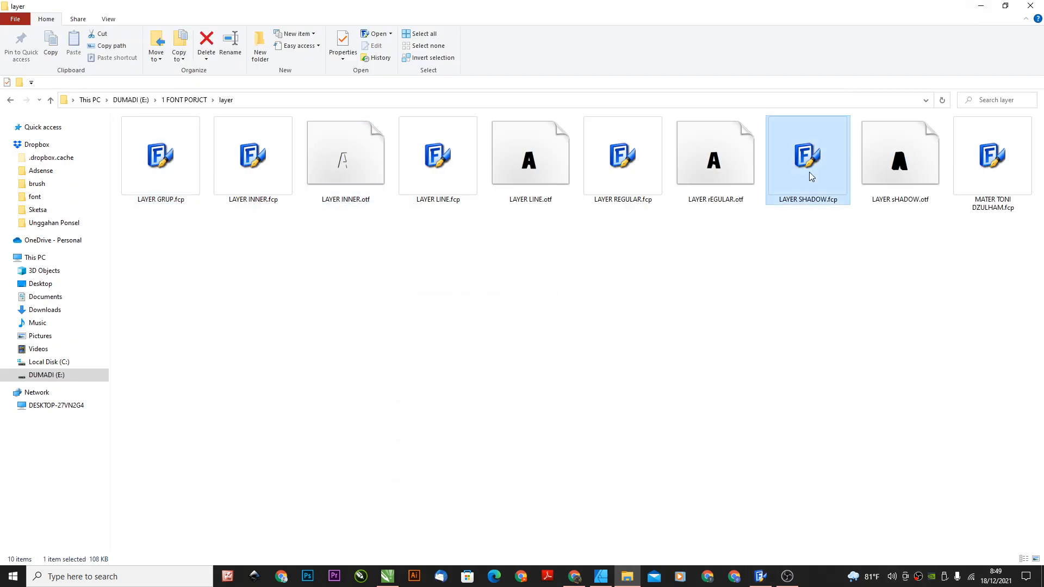
left_click(555, 338)
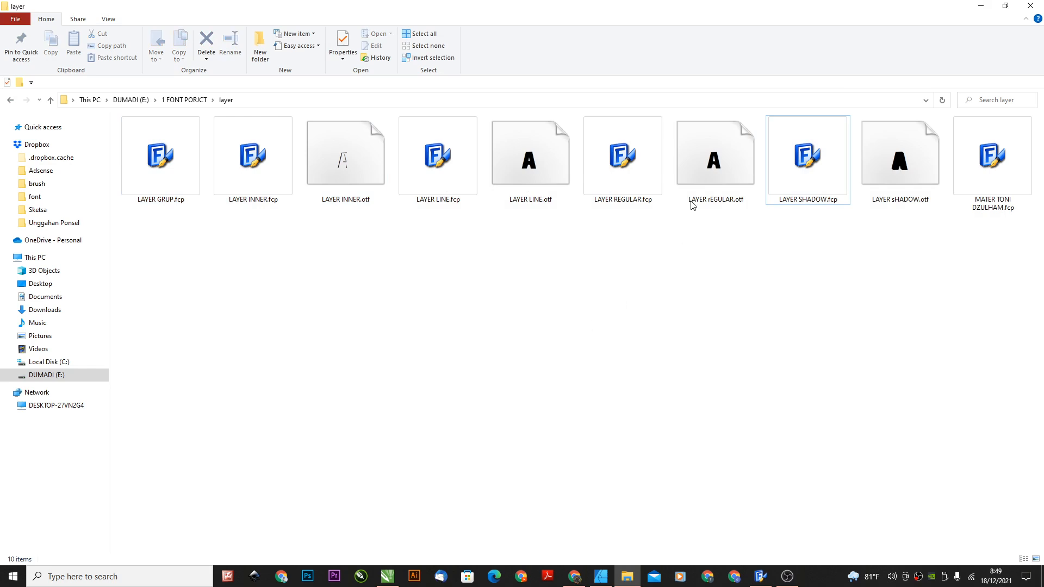
left_click(706, 174)
right_click(708, 174)
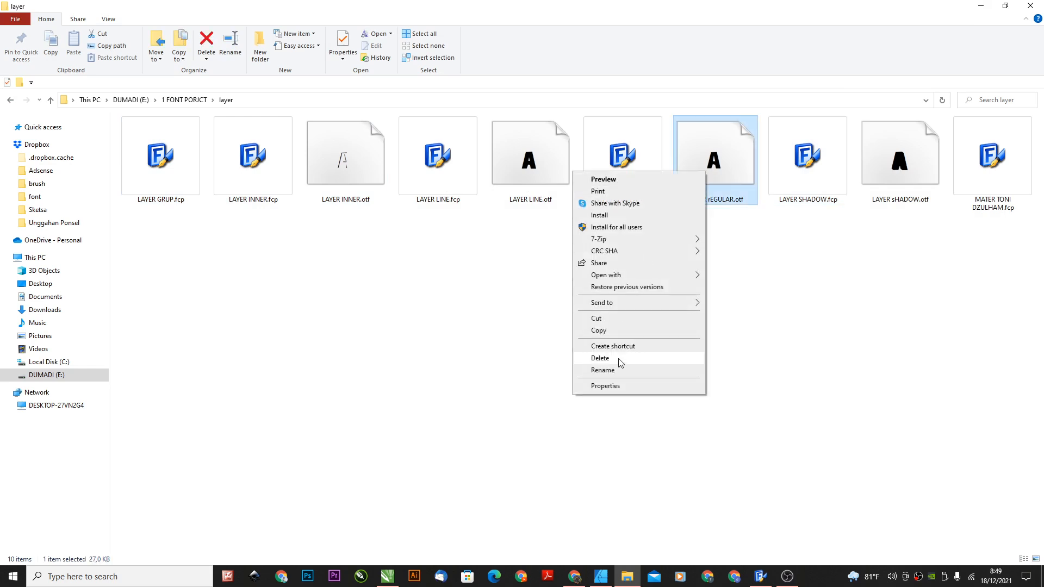
left_click(622, 365)
left_click(710, 200)
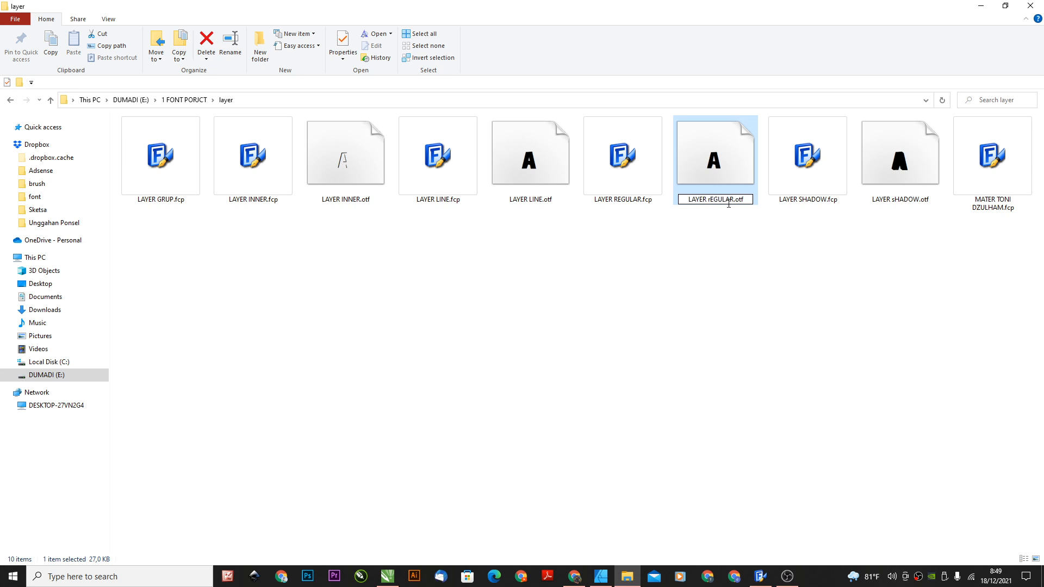
key("BackSpace")
type("r")
key("Return")
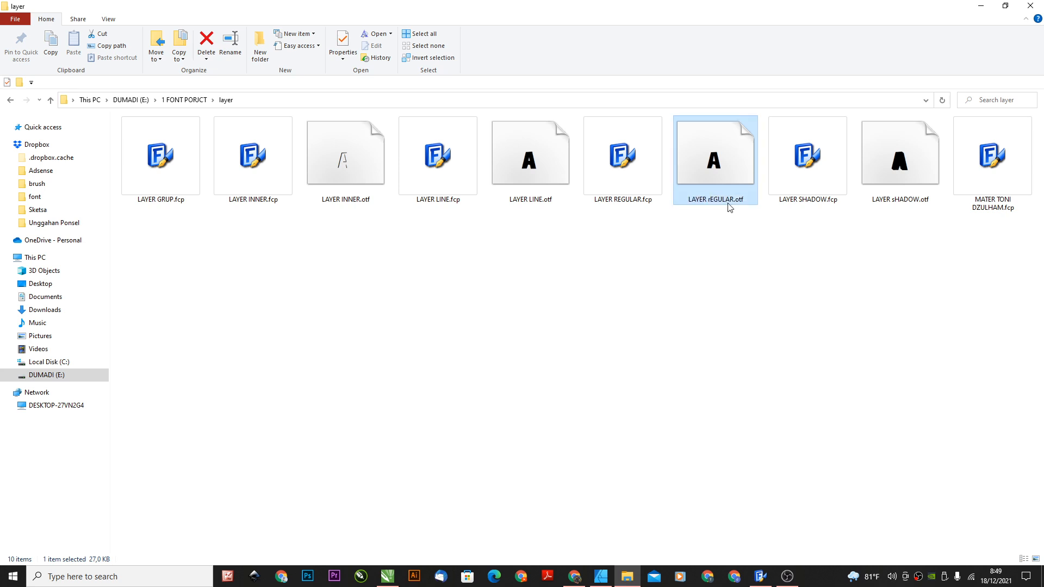
right_click(723, 190)
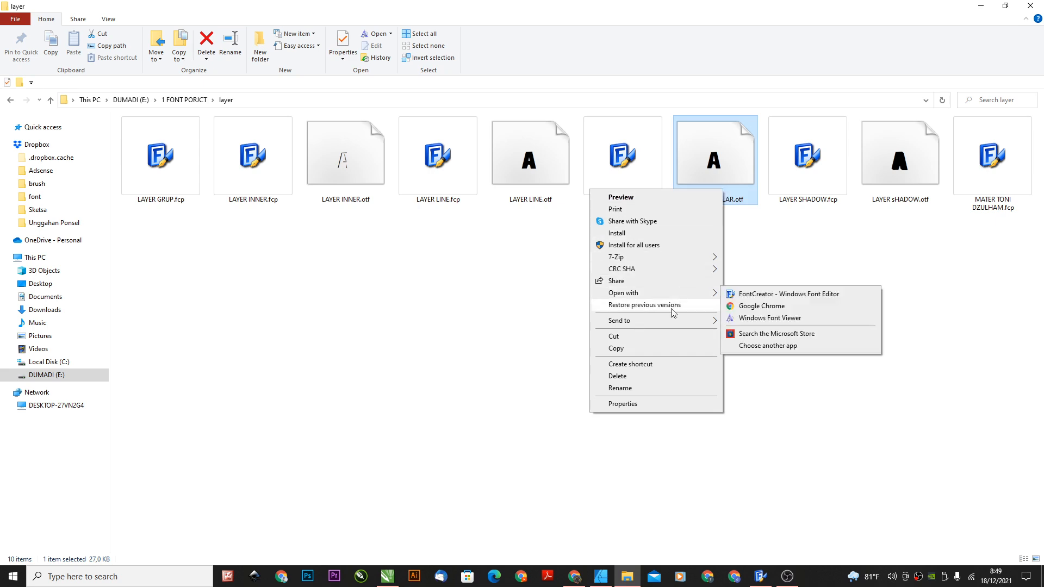
left_click(620, 388)
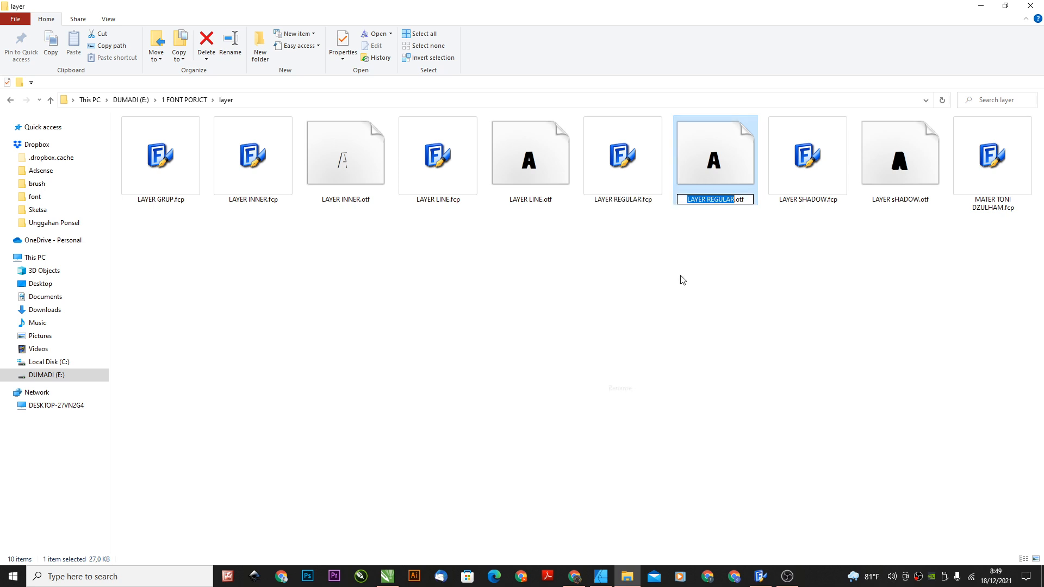
left_click(734, 226)
Try to correct the lowercase s in the file name LAYER sHADOW.otf
left_click(885, 182)
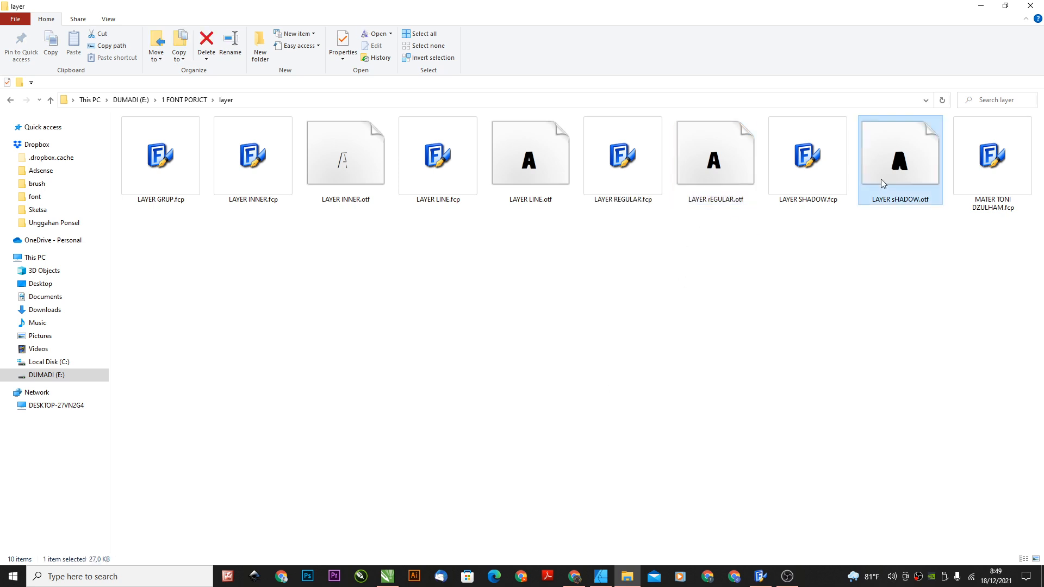
right_click(885, 182)
left_click(782, 378)
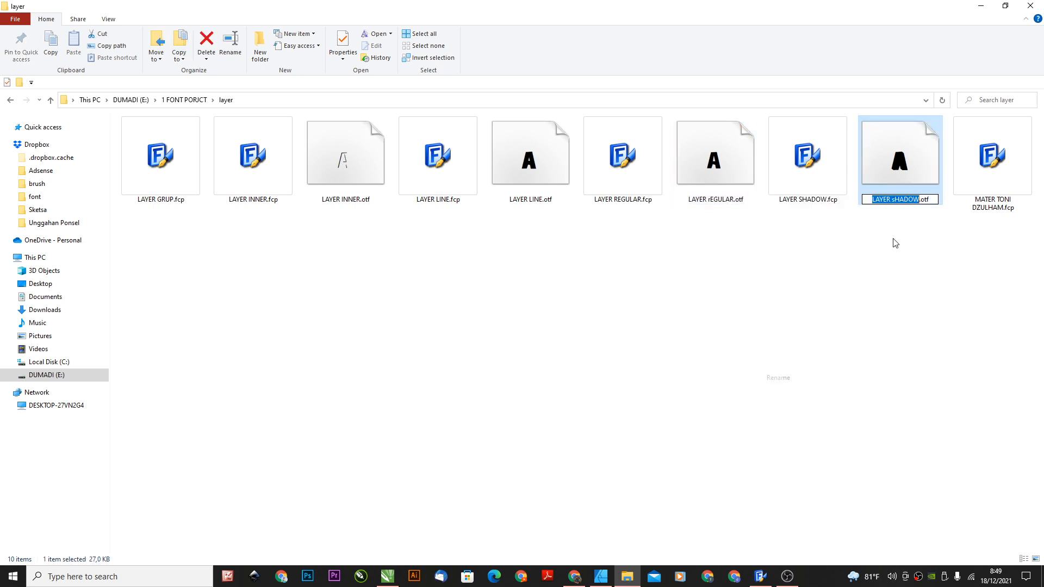
left_click(897, 201)
left_click(901, 207)
left_click(492, 272)
Install the font LAYER INNER.otf from its preview, replacing the already installed version, and close the preview
double_click(343, 177)
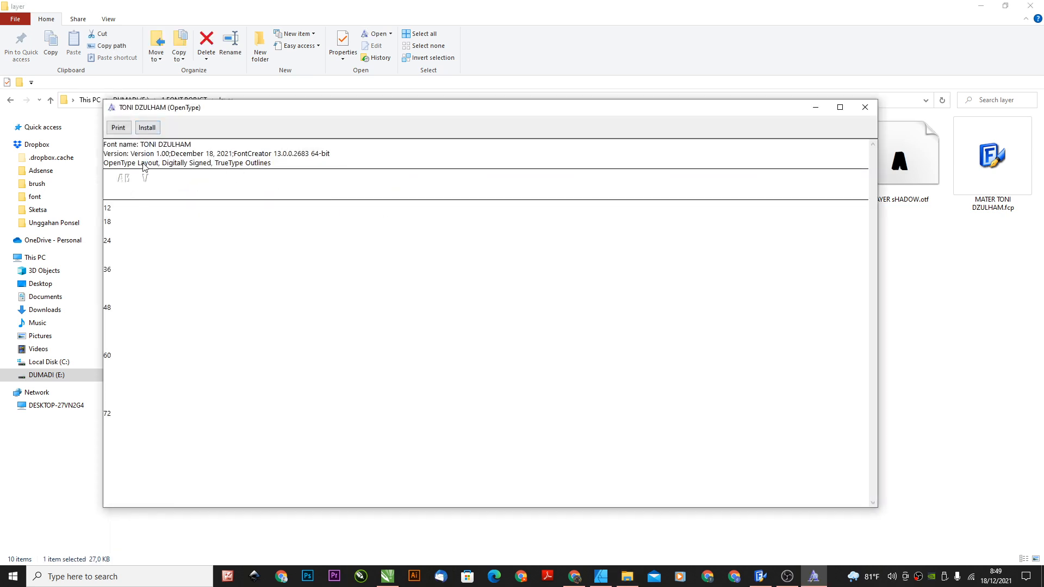
left_click(147, 127)
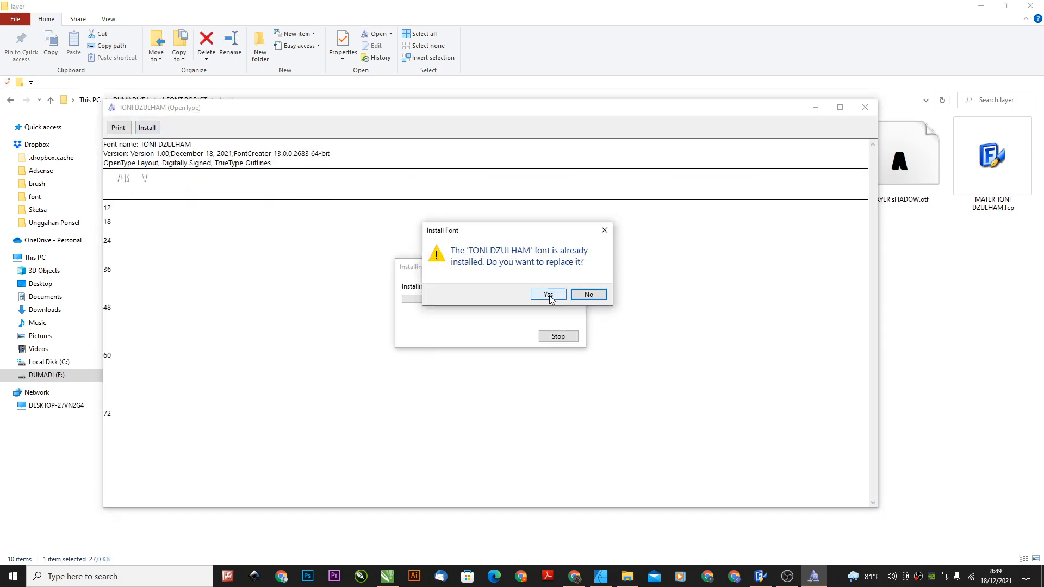
left_click(550, 296)
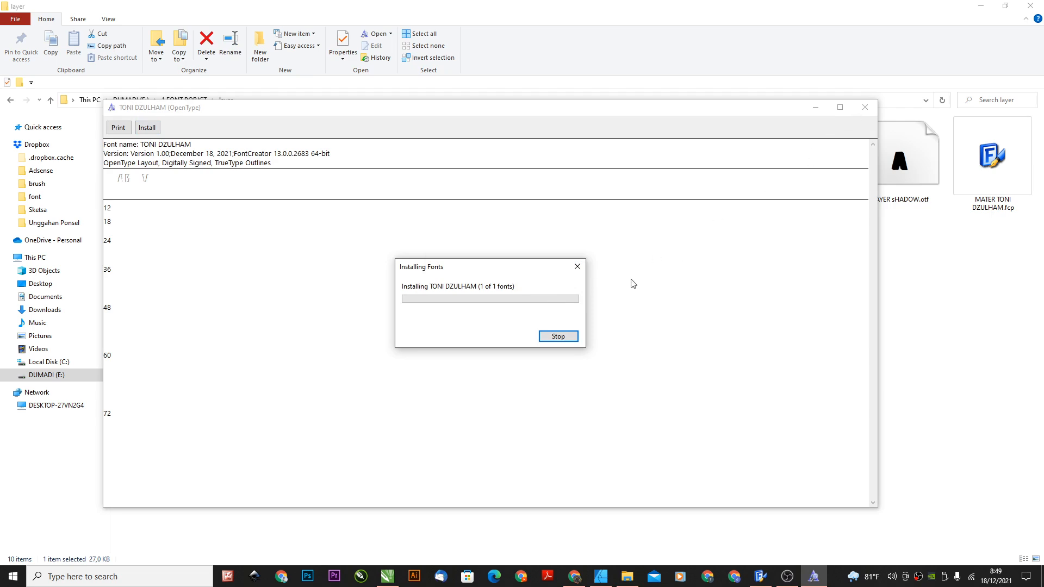
left_click(864, 108)
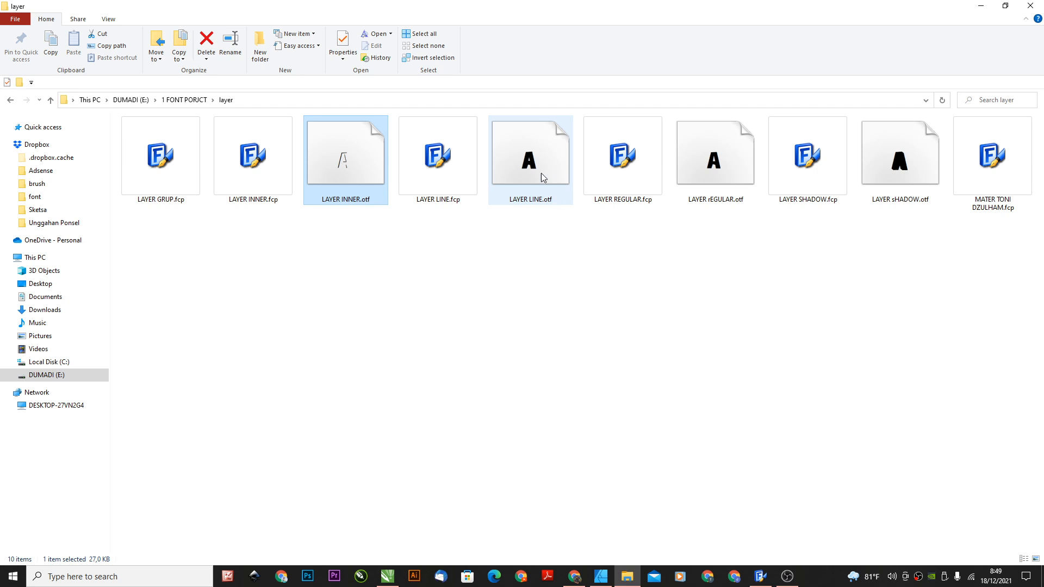
Try to install LAYER LINE.otf from its preview, declining to replace the installed font, and close the preview
double_click(517, 174)
left_click(161, 142)
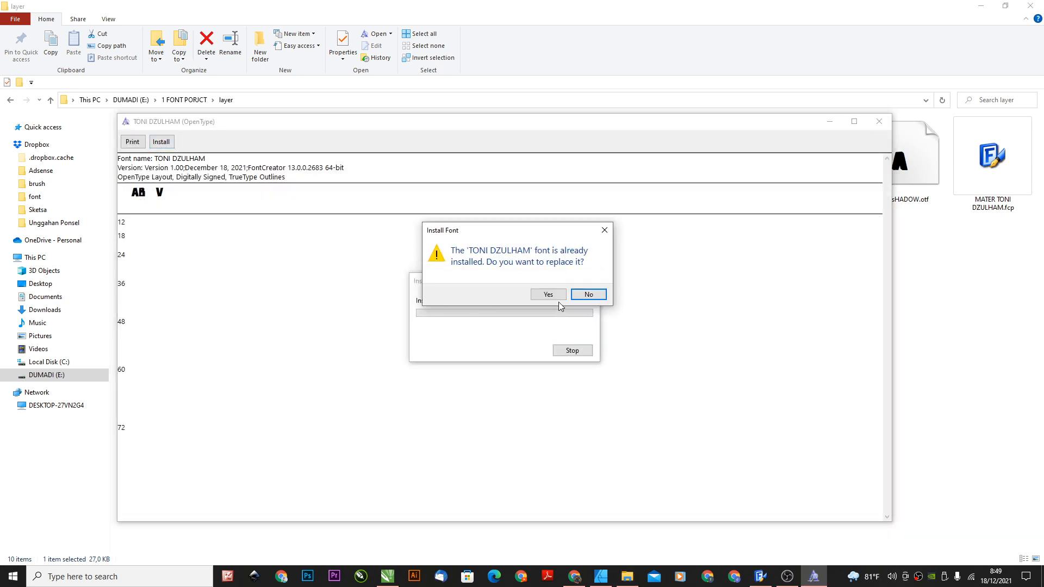
left_click(601, 292)
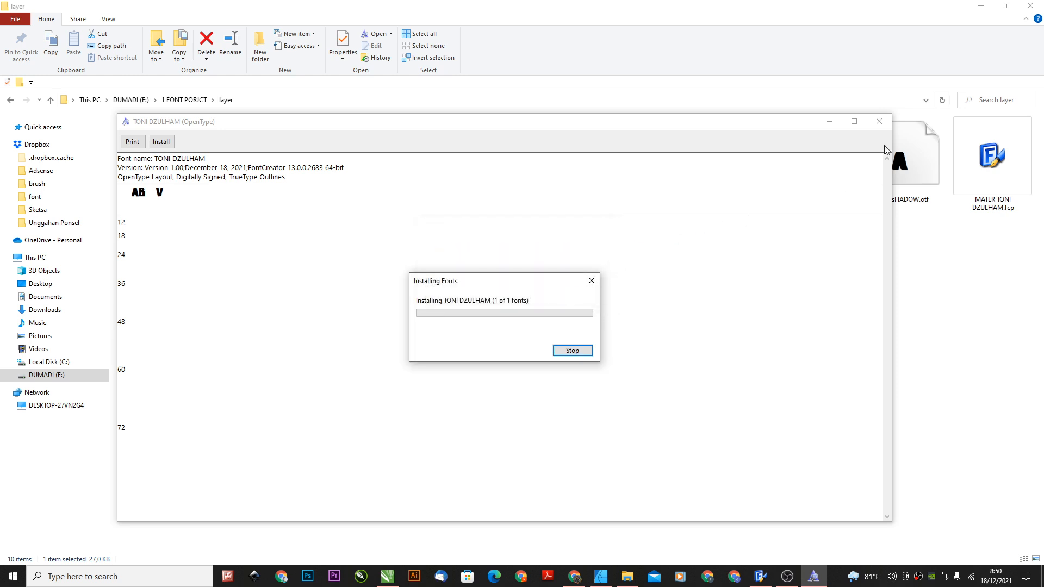
left_click(880, 122)
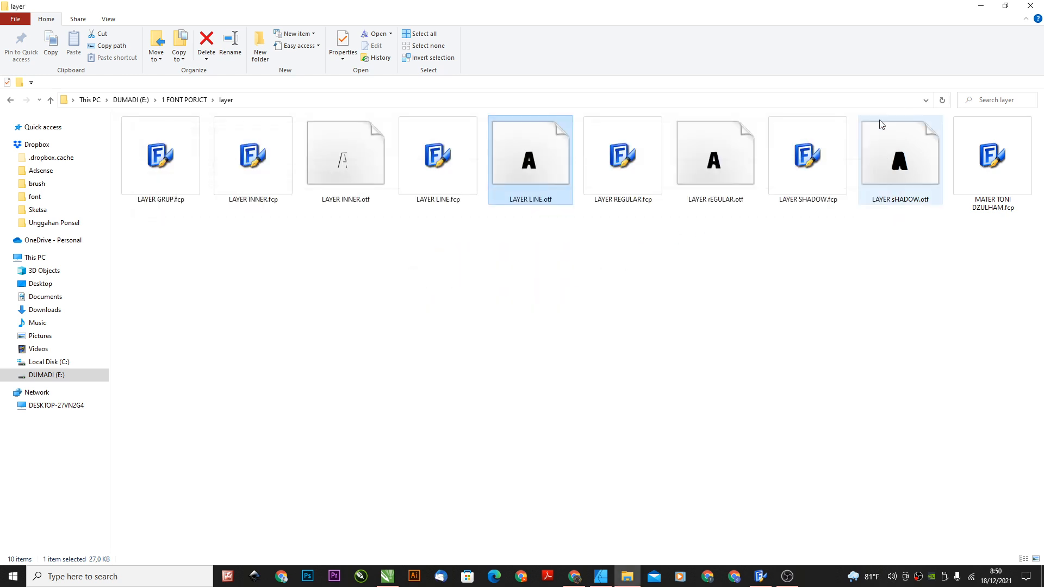
Open LAYER INNER.fcp in FontCreator and set the font family in its font properties to LAYER INNER
left_click(236, 161)
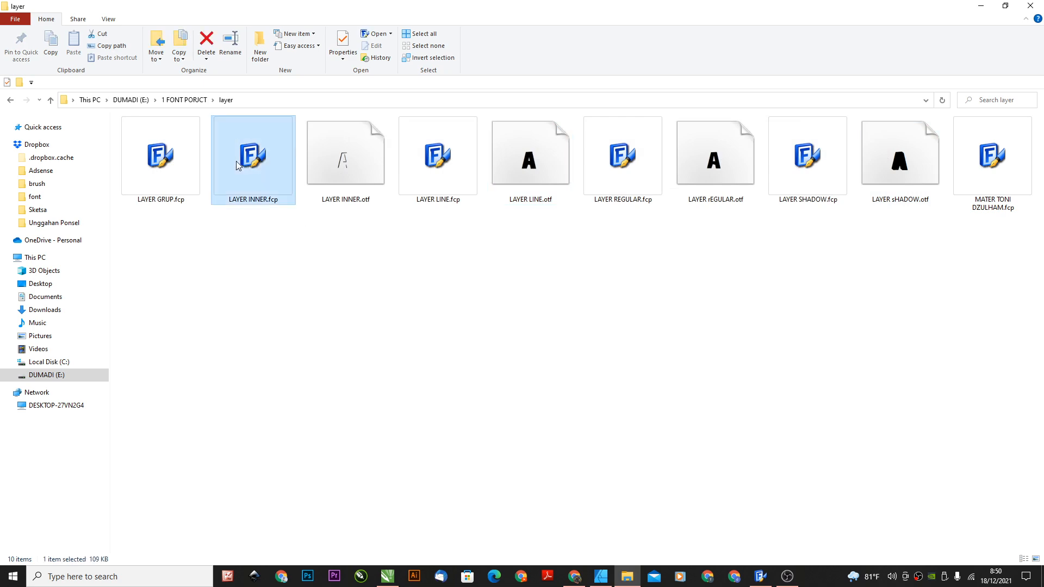
double_click(256, 163)
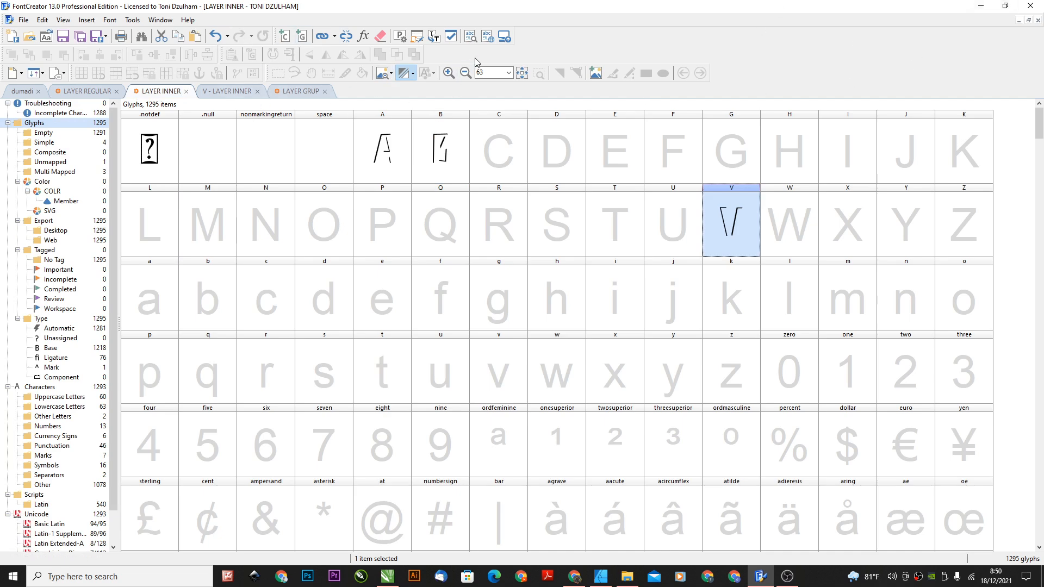
left_click(400, 36)
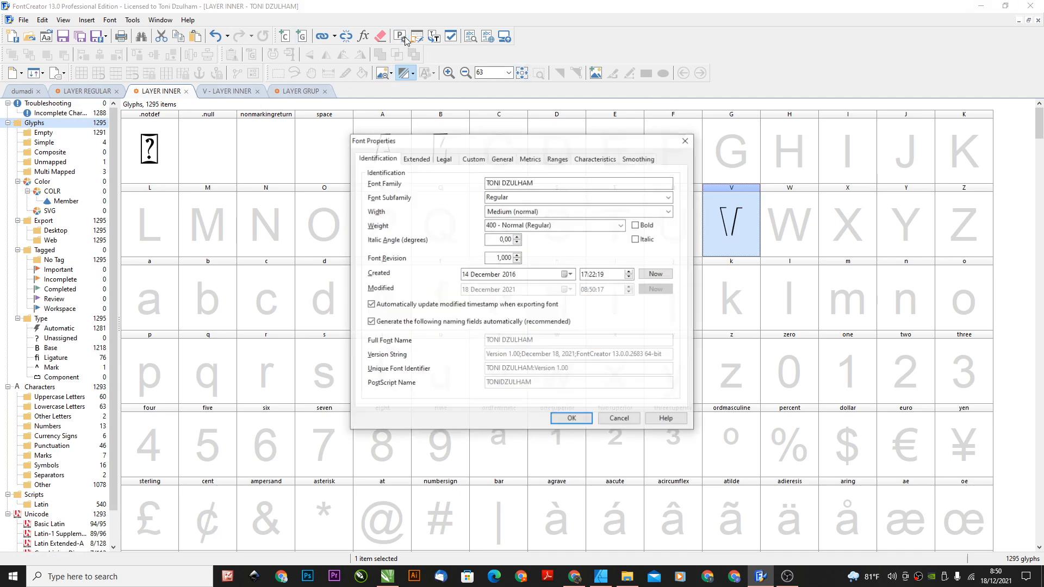
left_click_drag(573, 184, 475, 191)
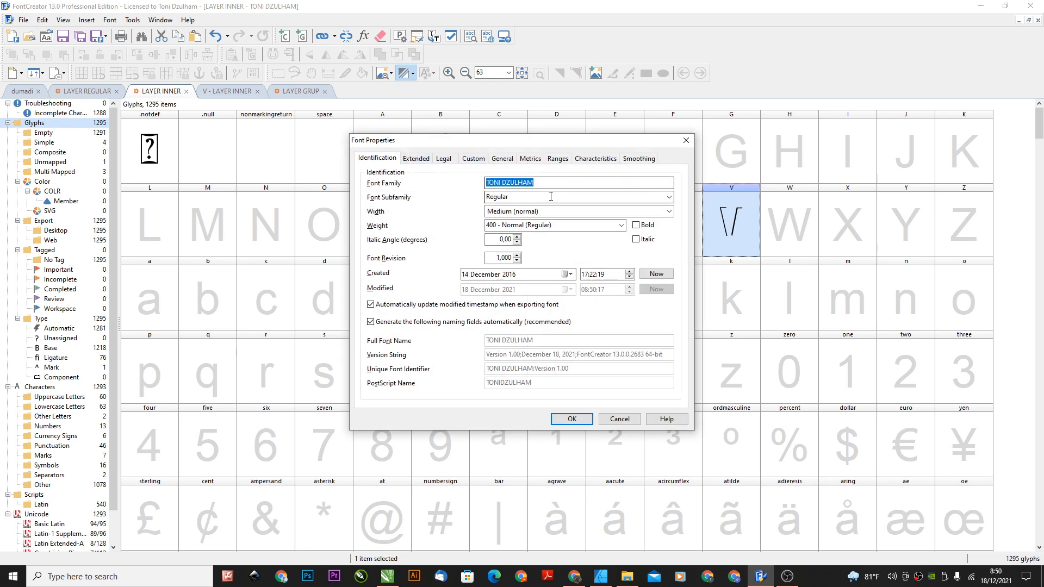
type("Laye")
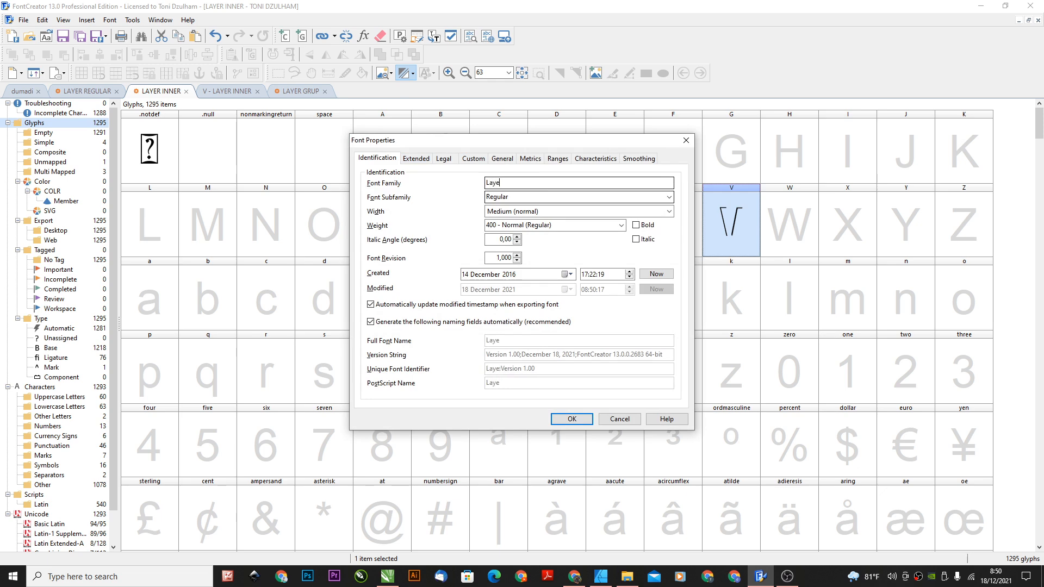
key("BackSpace")
key("BackSpace")
type("IA")
key("BackSpace")
type("LAYER INNER")
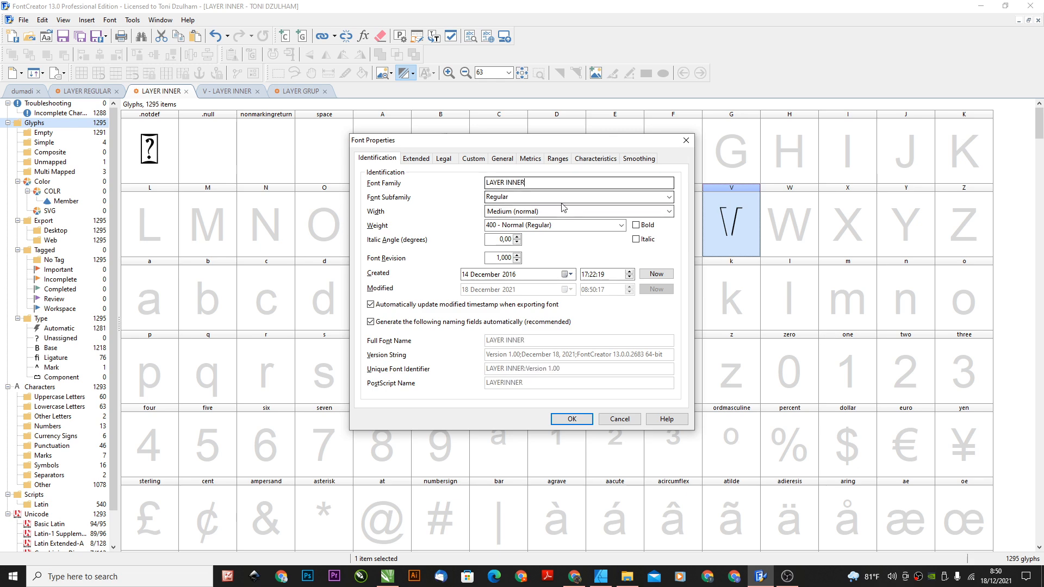
Copy the LAYER INNER family name into the typographic family field, replacing its existing name
left_click(416, 158)
left_click(377, 158)
key("ctrl+c")
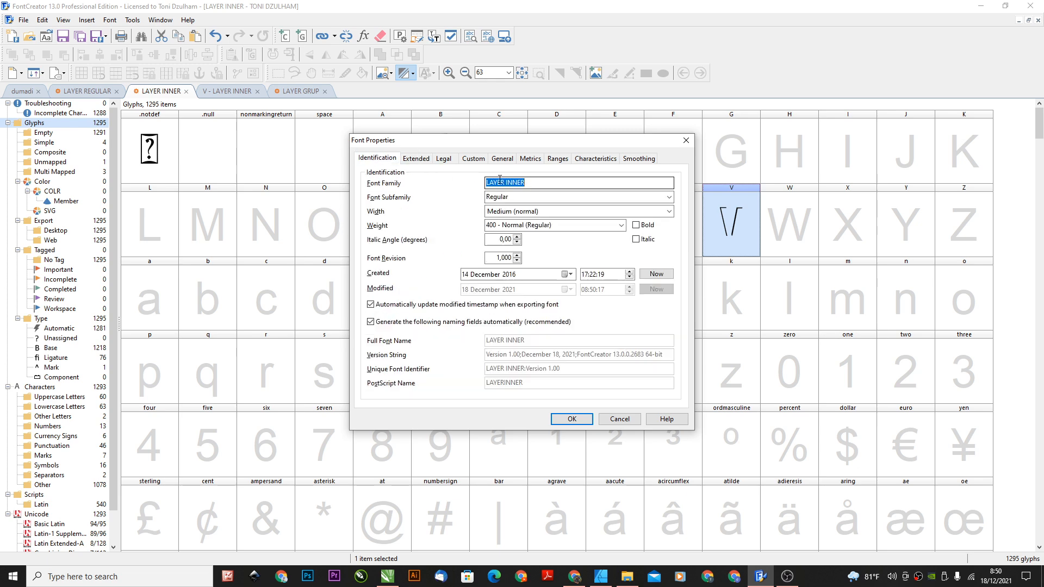
left_click(416, 158)
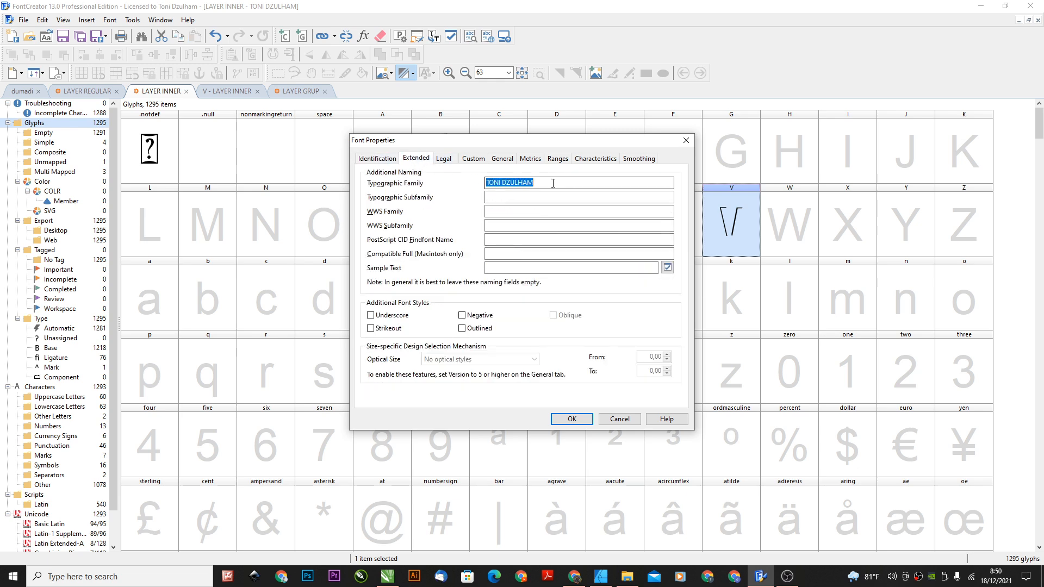
key("ctrl+v")
Replace the font name at the start of the copyright notice with LAYER INNER and apply the font properties
left_click(444, 159)
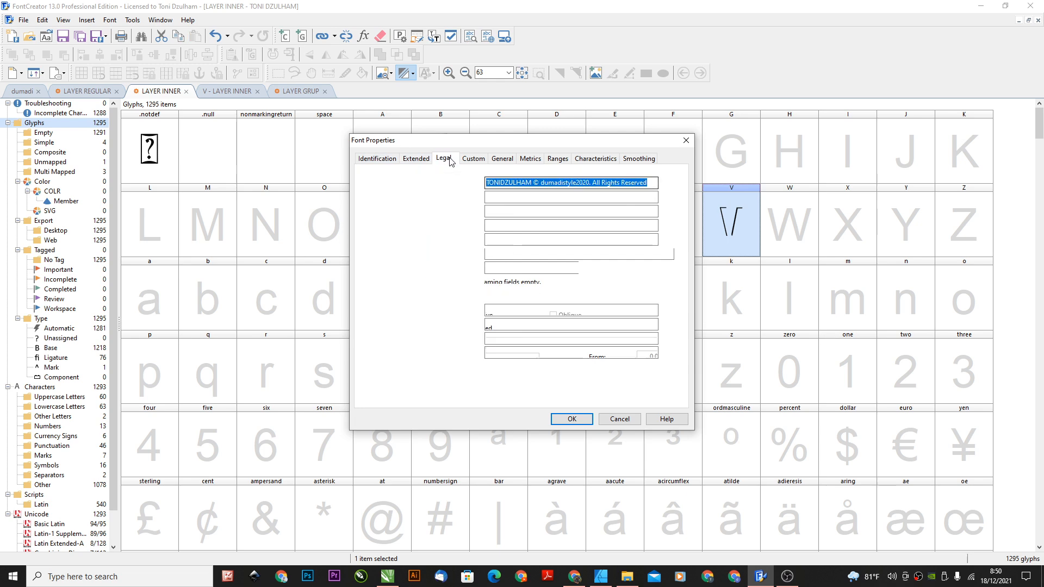
left_click(533, 184)
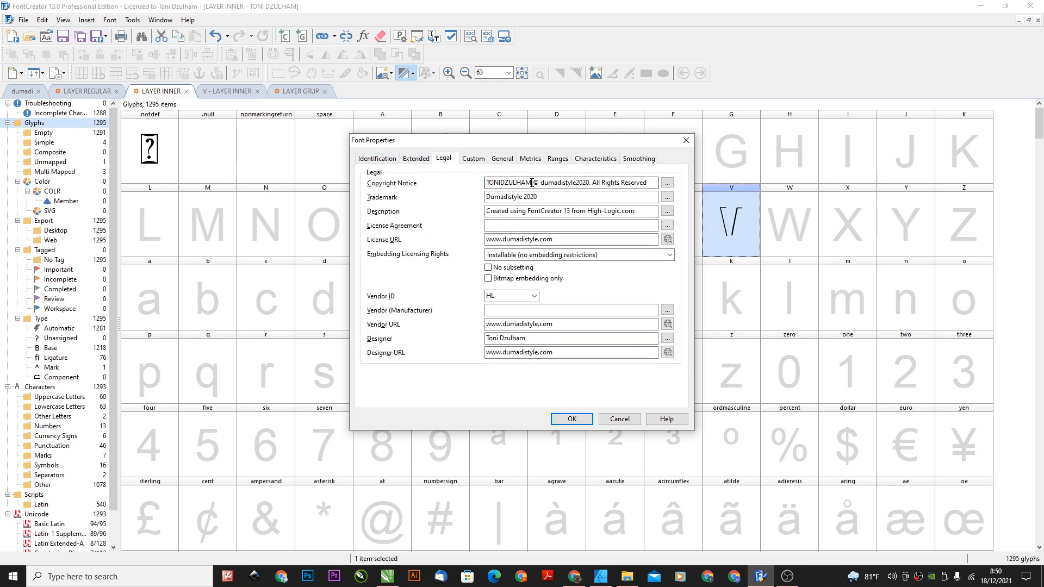
left_click_drag(532, 183, 390, 171)
key("ctrl+v")
left_click(471, 159)
left_click(512, 158)
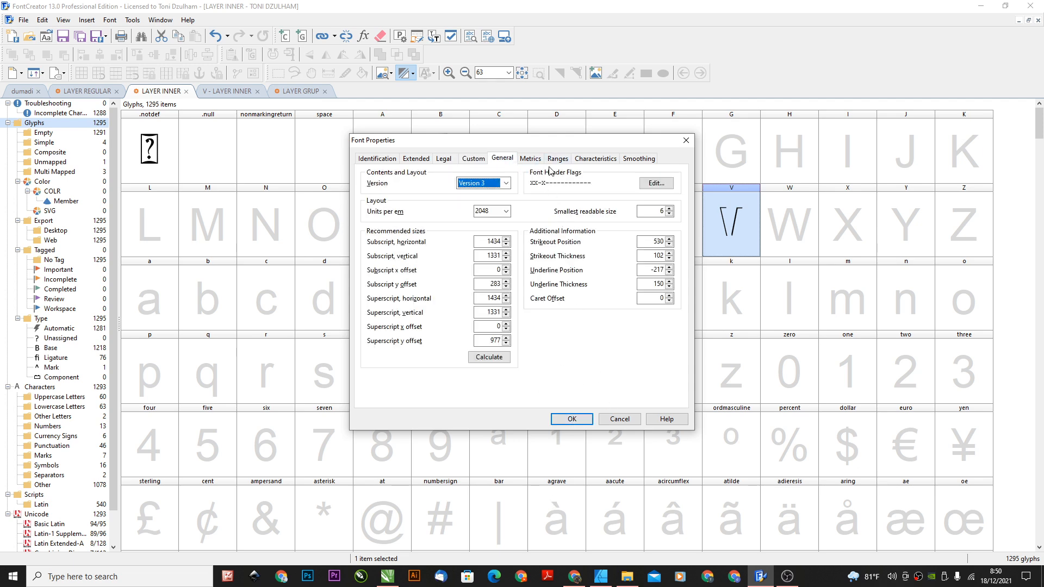
left_click(535, 160)
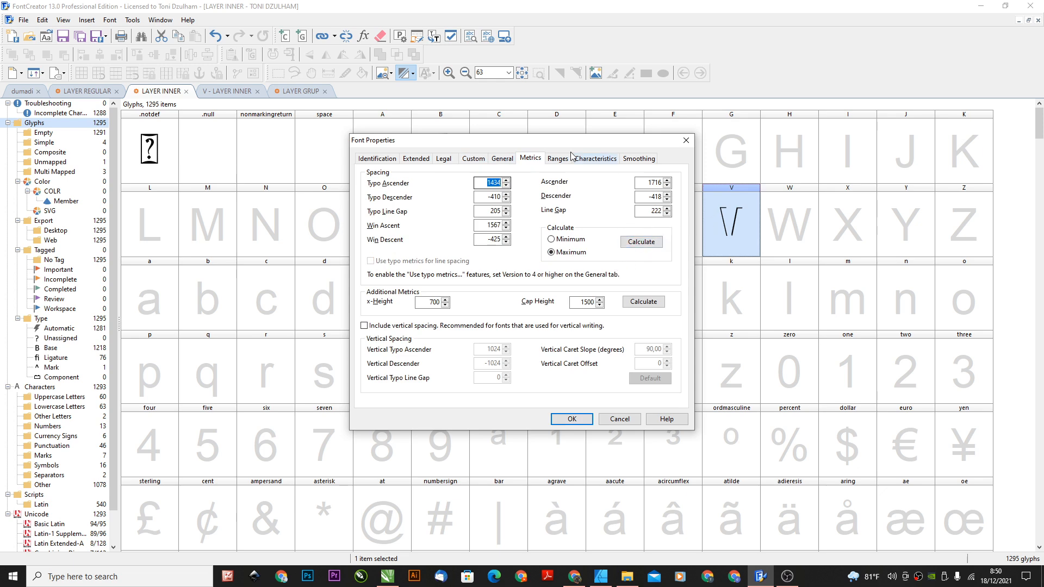
left_click(572, 419)
left_click(572, 419)
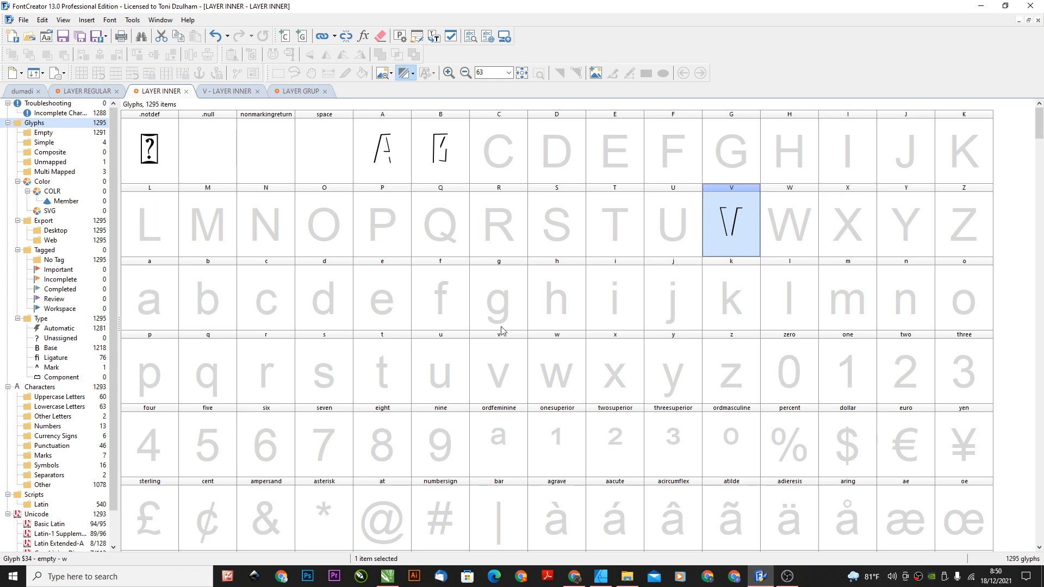
Close the glyph V window of LAYER INNER and close the LAYER GRUP project without saving its changes
left_click(253, 94)
left_click(258, 92)
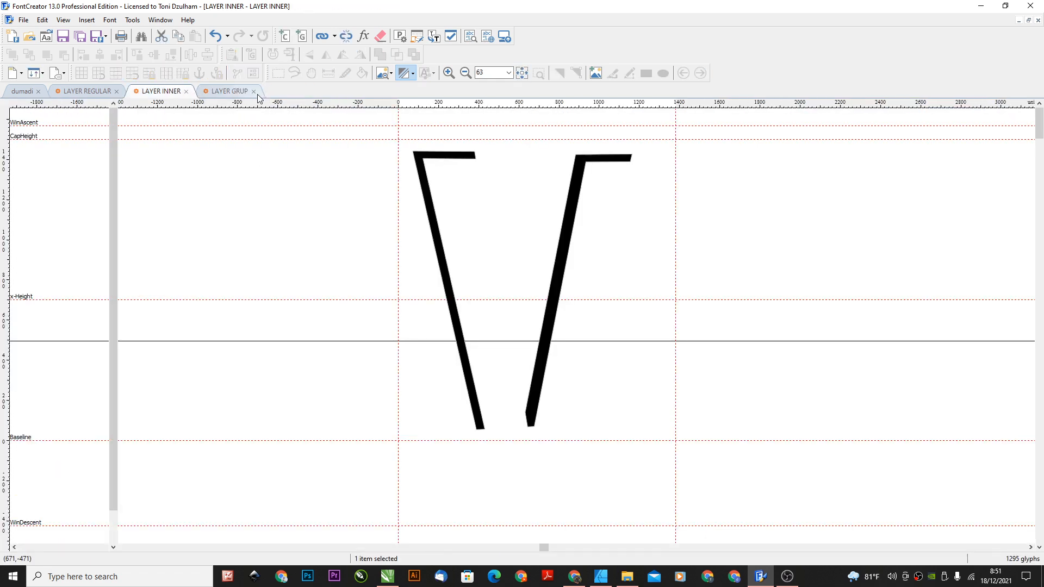
left_click(254, 92)
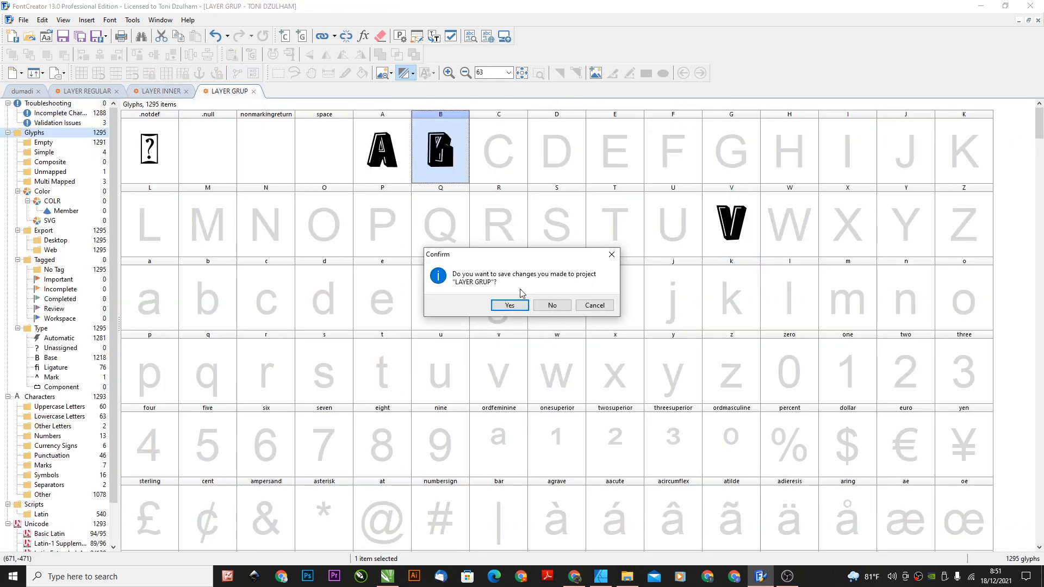
left_click(554, 306)
Export the LAYER INNER project as a desktop font, overwriting LAYER INNER.otf in the layer folder
left_click(81, 93)
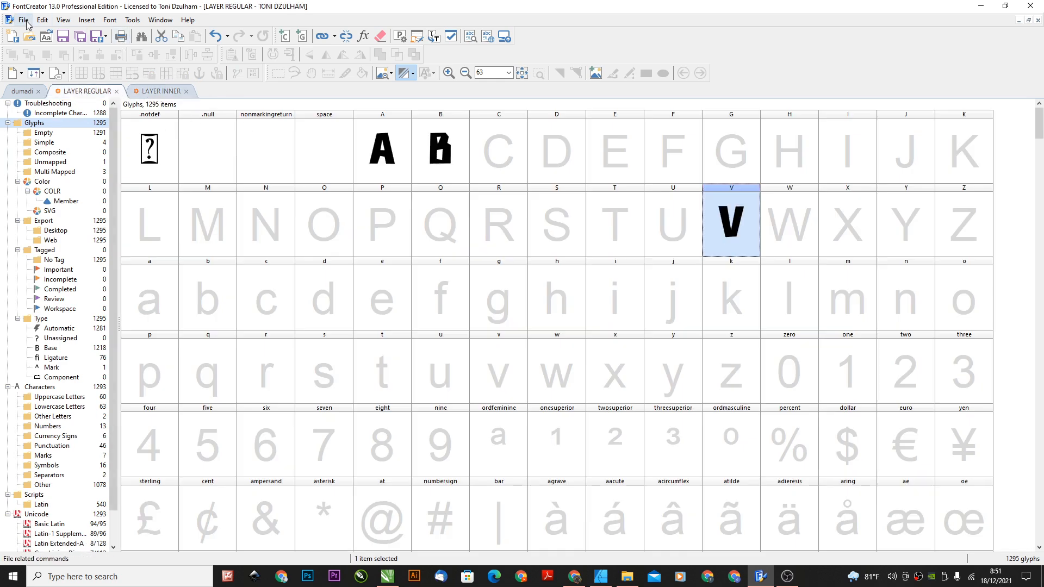
key("ctrl+Tab")
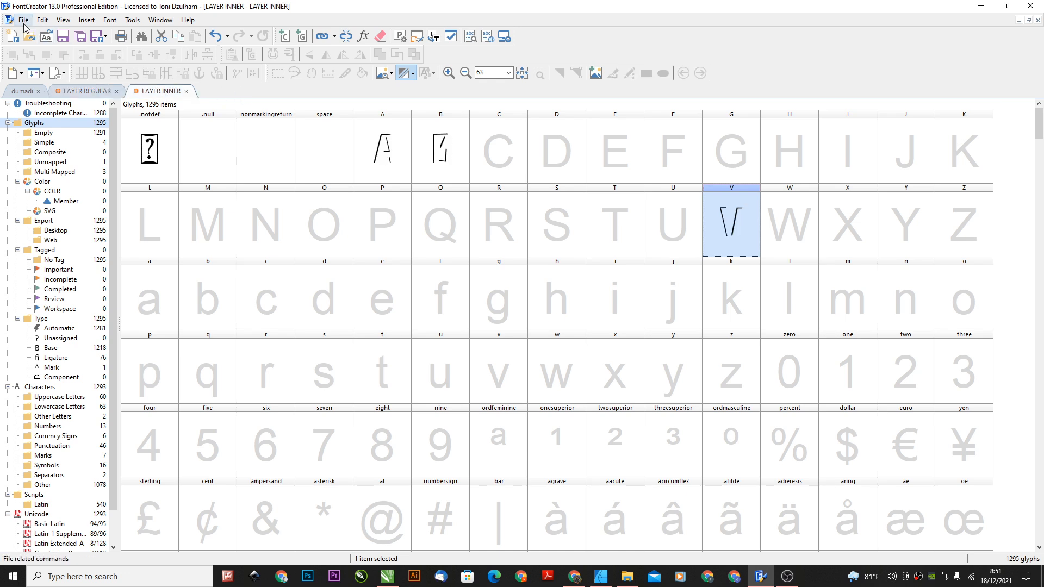
left_click(24, 25)
mouse_move(72, 178)
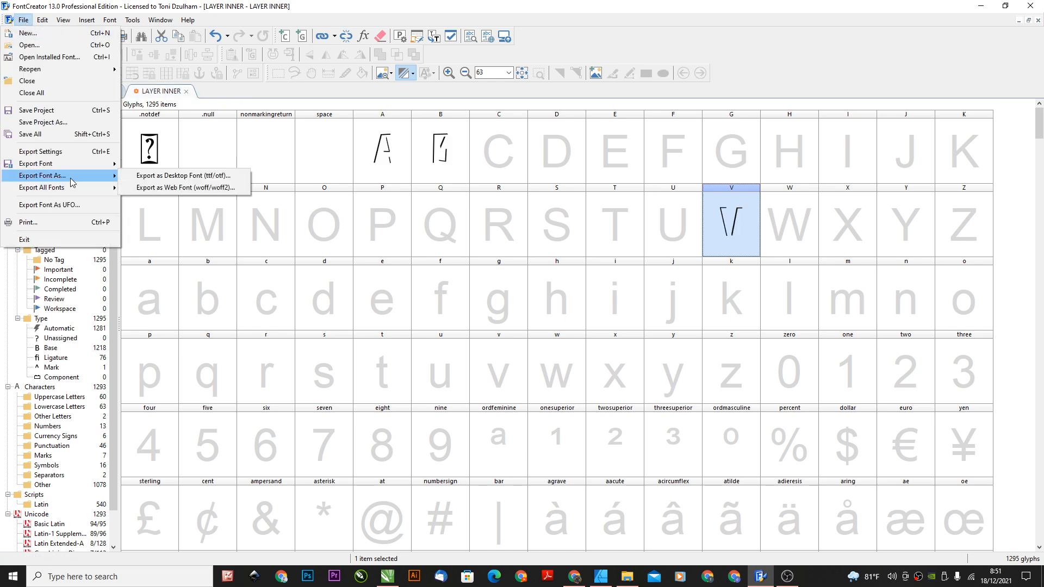
left_click(178, 180)
left_click(510, 361)
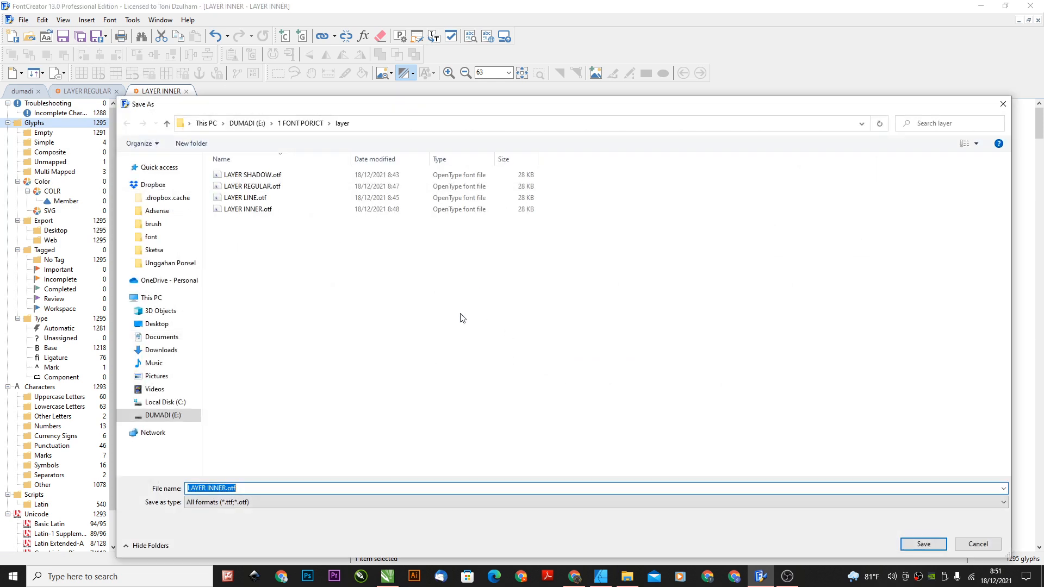
left_click(268, 198)
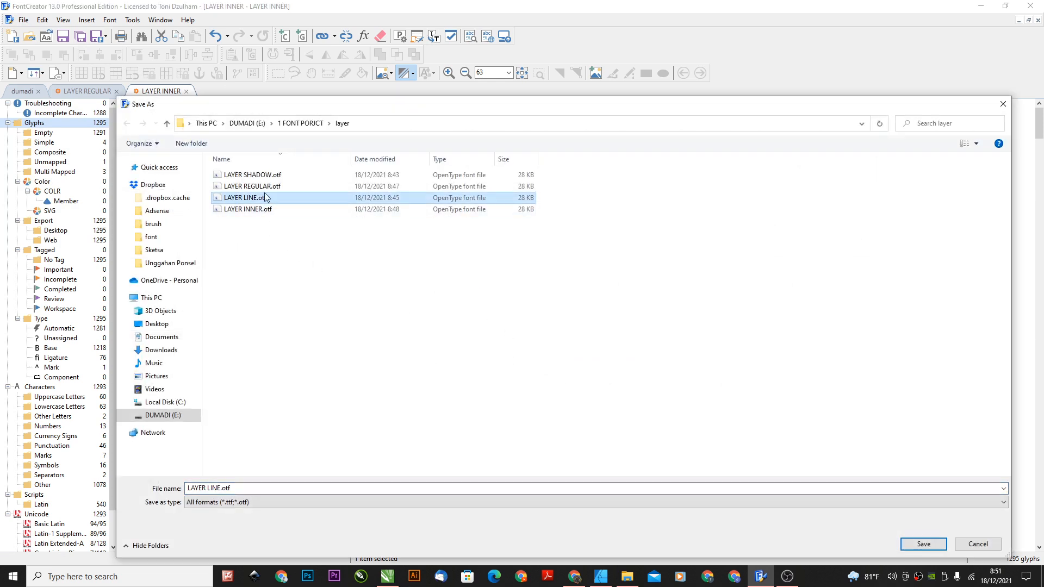
left_click(267, 209)
left_click(923, 543)
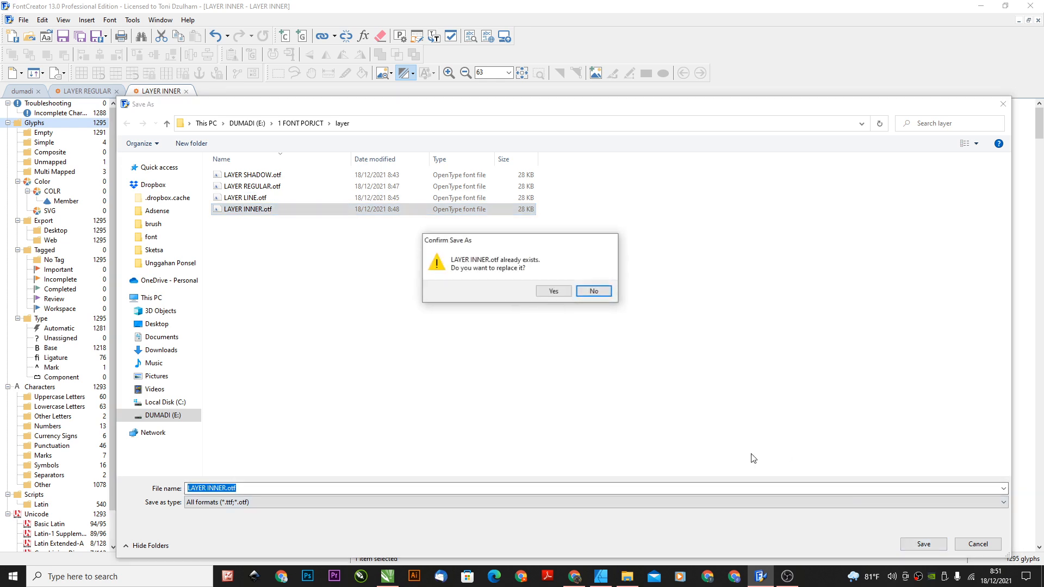
left_click(545, 294)
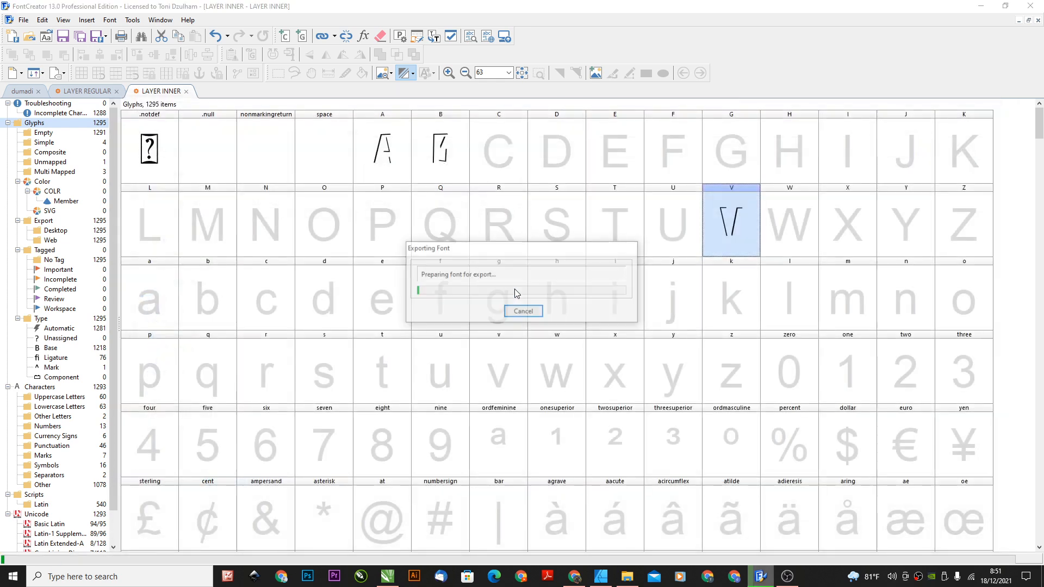
Set the font family in the LAYER REGULAR project's font properties to LAYER REGULAR
left_click(90, 91)
left_click(399, 36)
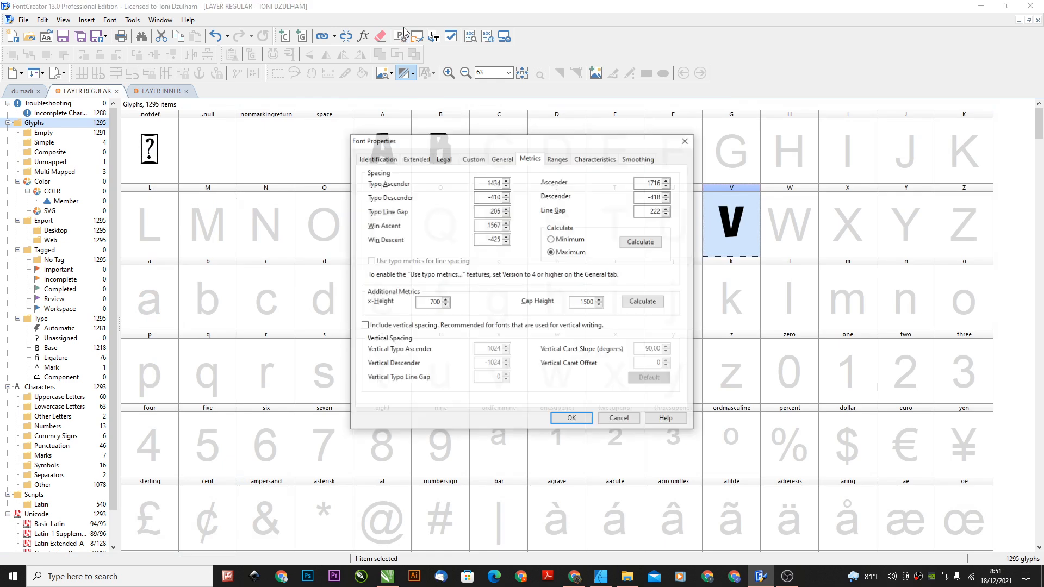
left_click(416, 158)
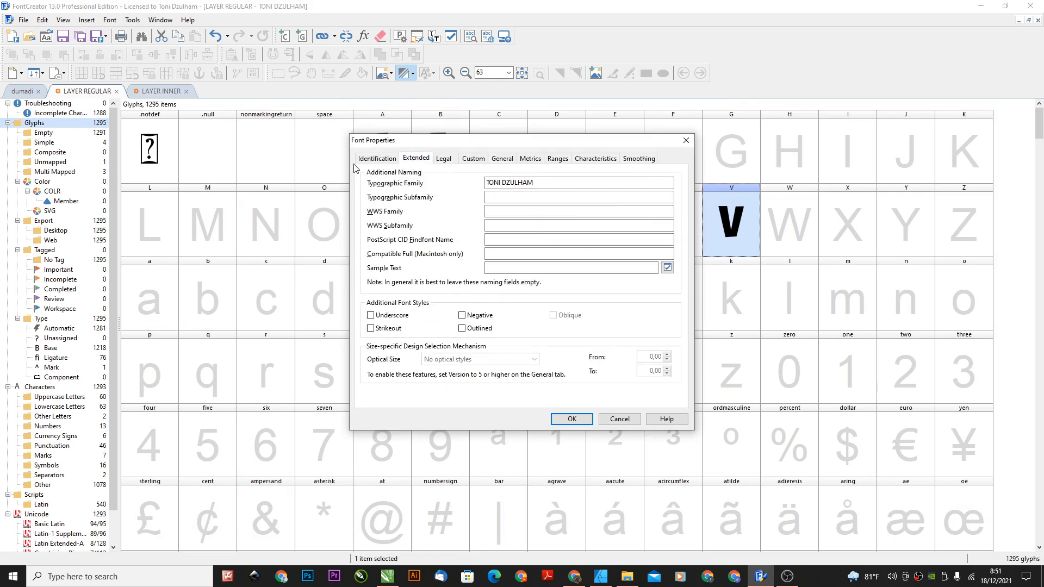
left_click(377, 158)
key("Tab")
type("I")
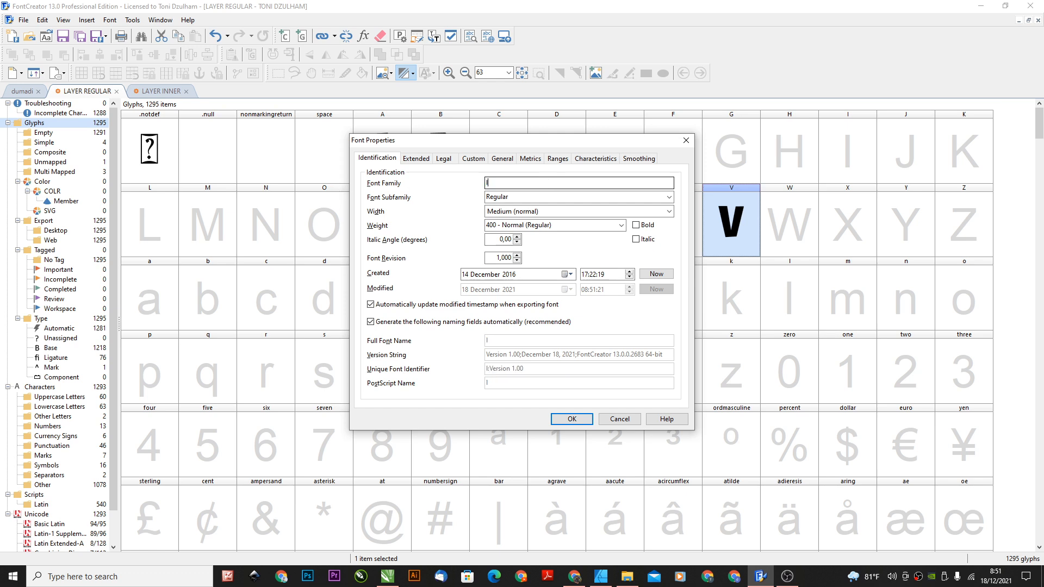
type("AYER")
key("BackSpace")
key("BackSpace")
key("BackSpace")
key("BackSpace")
key("BackSpace")
type("LAYER rEGULAR")
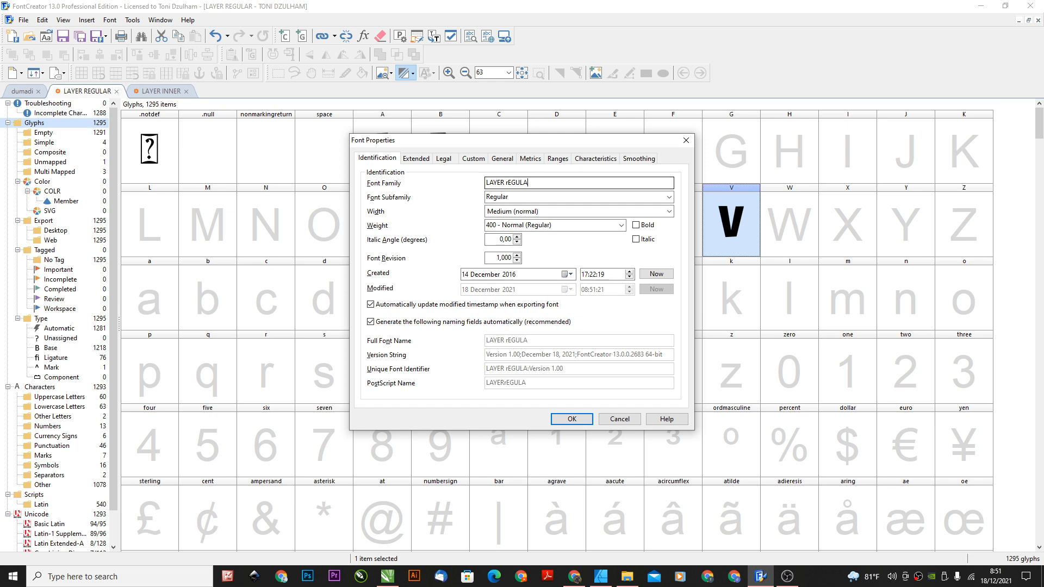
left_click(510, 182)
key("BackSpace")
type("R")
Copy the LAYER REGULAR family name into the typographic family field, replacing its existing name
key("ctrl+a")
key("ctrl+c")
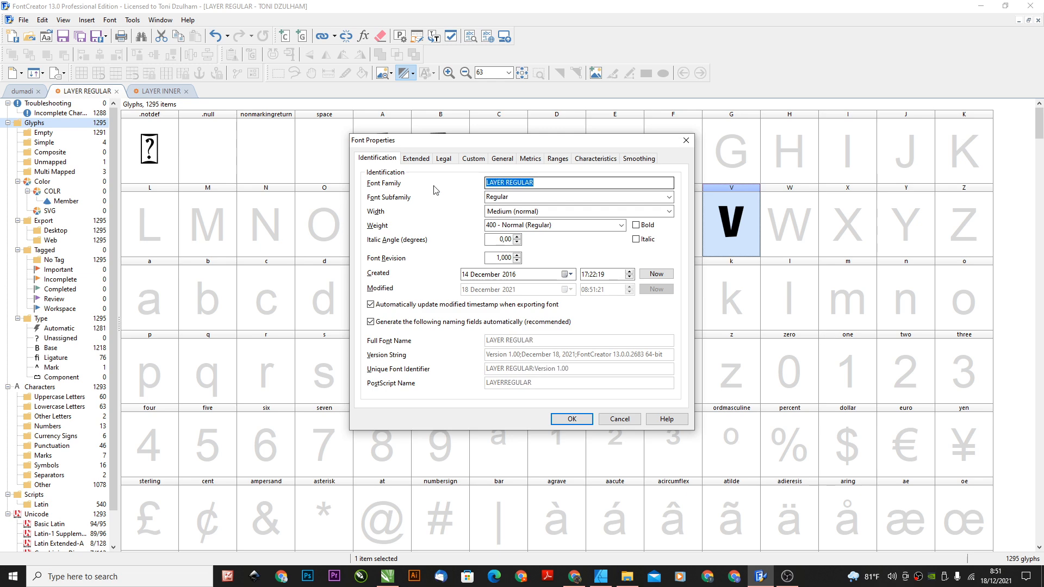
left_click(415, 159)
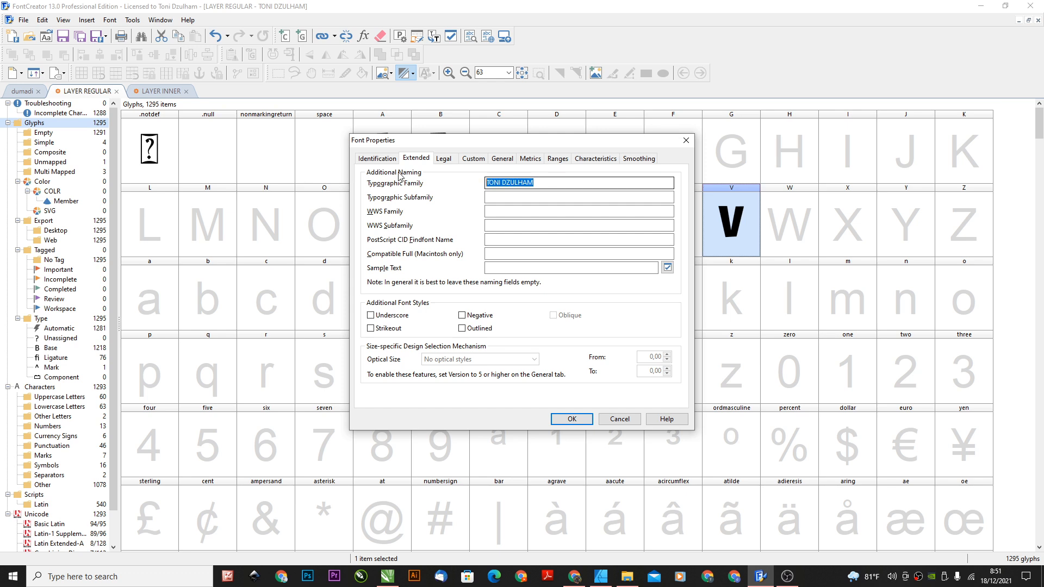
Replace the font name at the start of the copyright notice with LAYER REGULAR and apply the font properties
left_click(443, 159)
left_click(533, 182)
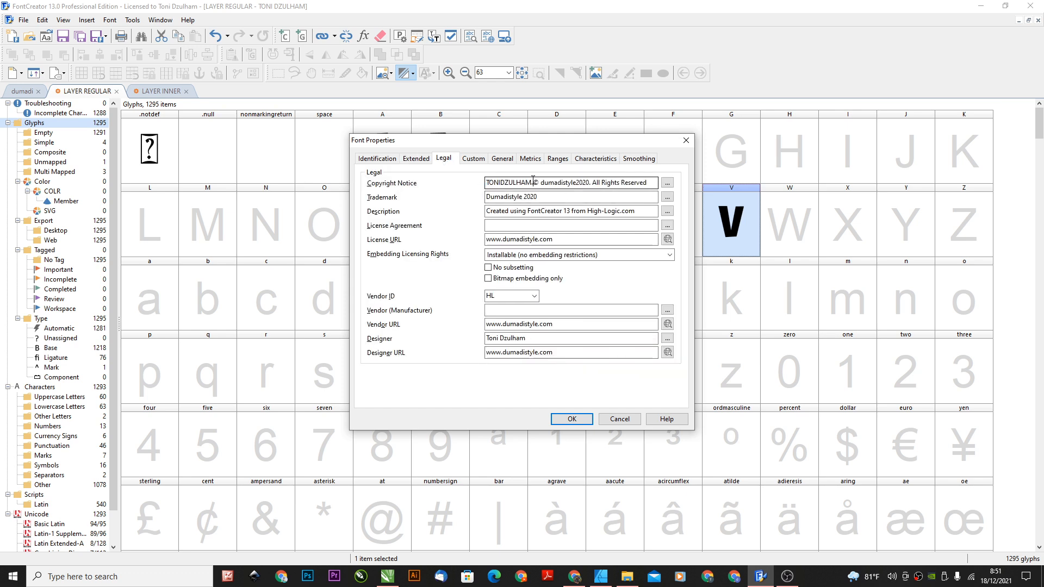
double_click(532, 182)
key("ctrl+v")
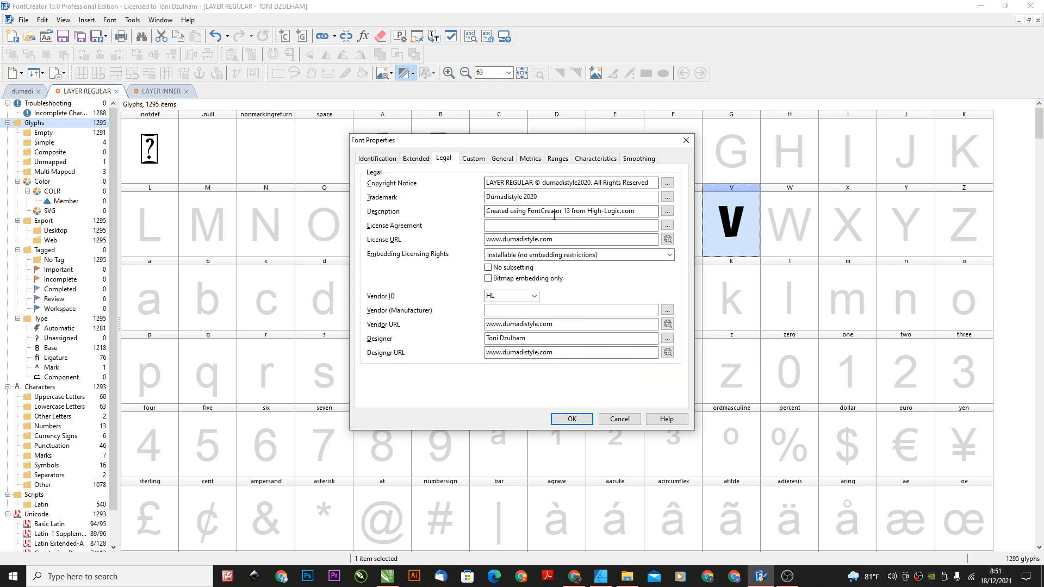
left_click(572, 419)
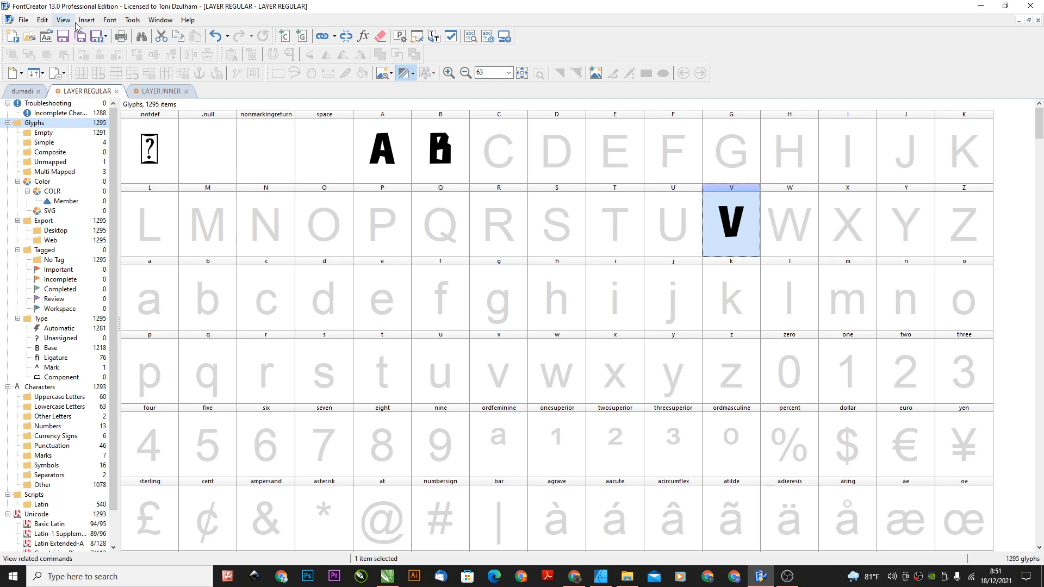
Export the LAYER REGULAR project as a desktop font, overwriting LAYER REGULAR.otf in the layer folder
left_click(23, 20)
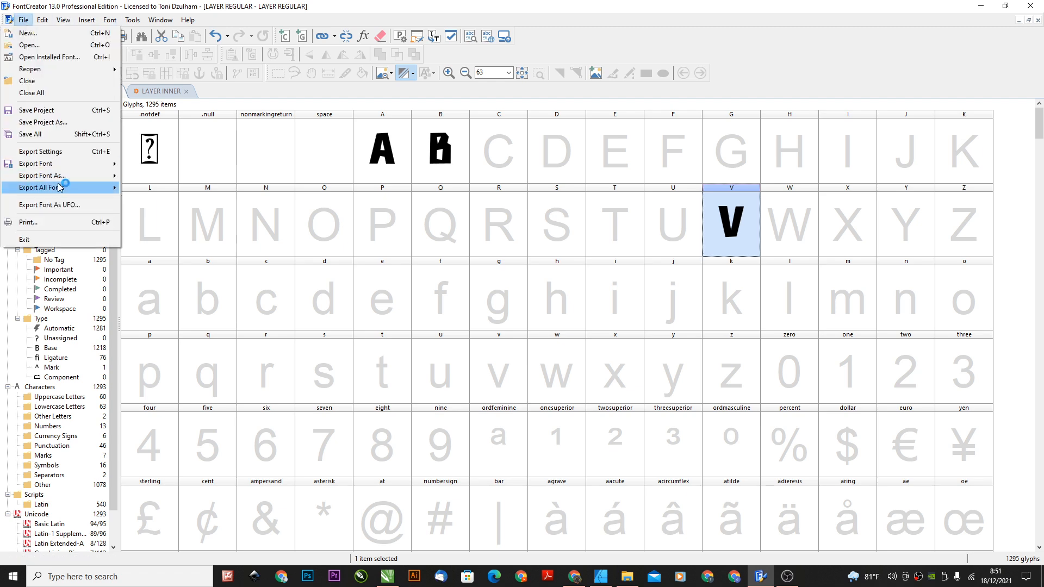
mouse_move(60, 187)
left_click(180, 175)
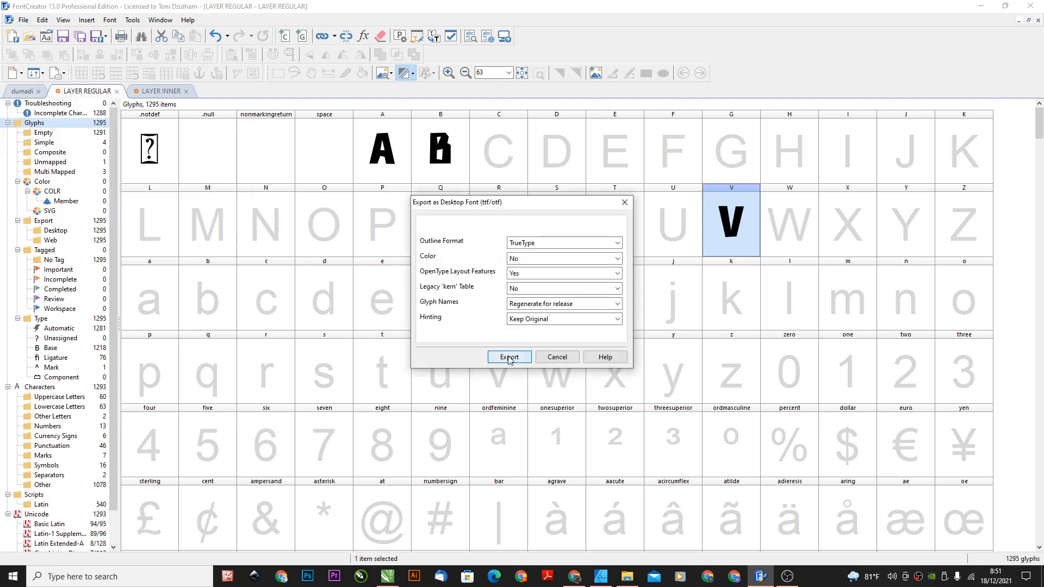
left_click(509, 359)
left_click(245, 186)
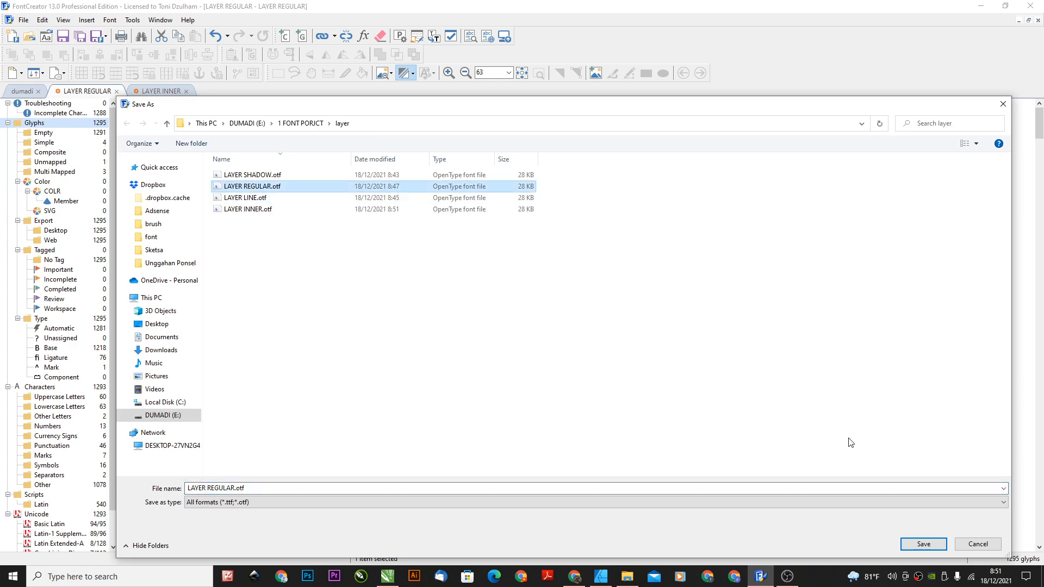
left_click(919, 544)
left_click(554, 294)
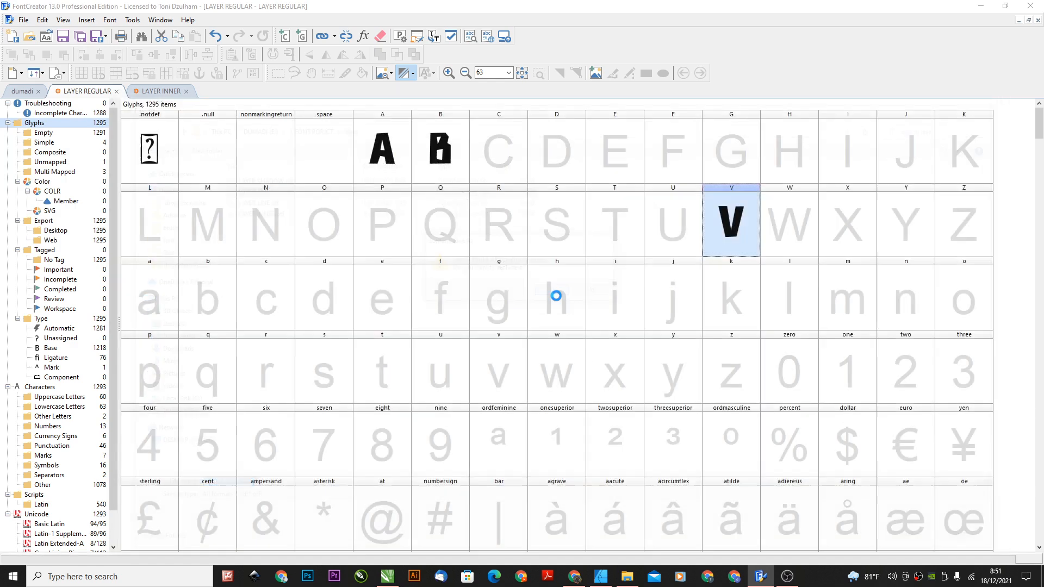
Reopen the recent project LAYER SHADOW.fcp and set the font family in its font properties to LAYER SHADOW
left_click(24, 20)
mouse_move(65, 69)
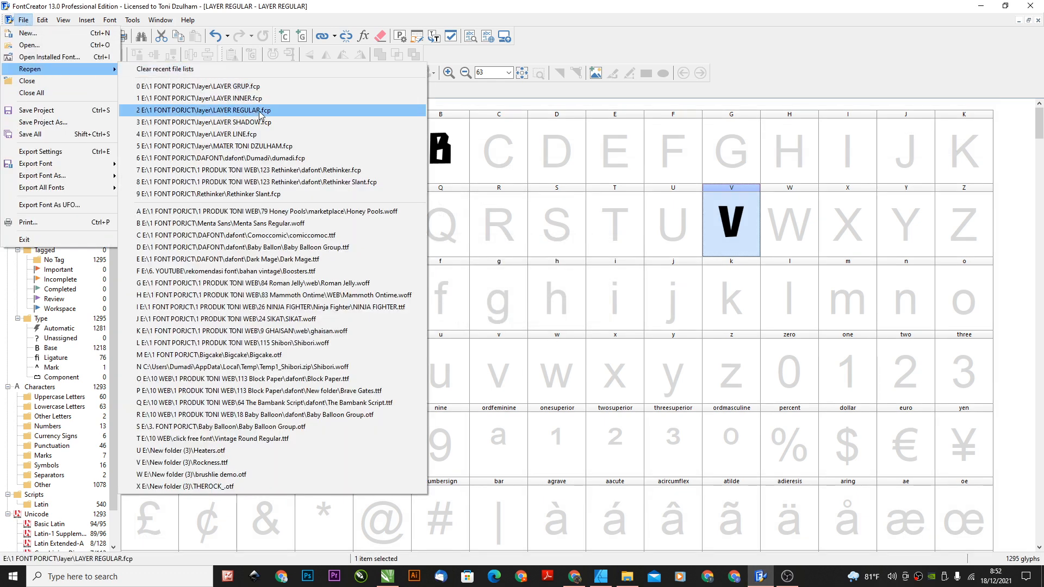
left_click(287, 122)
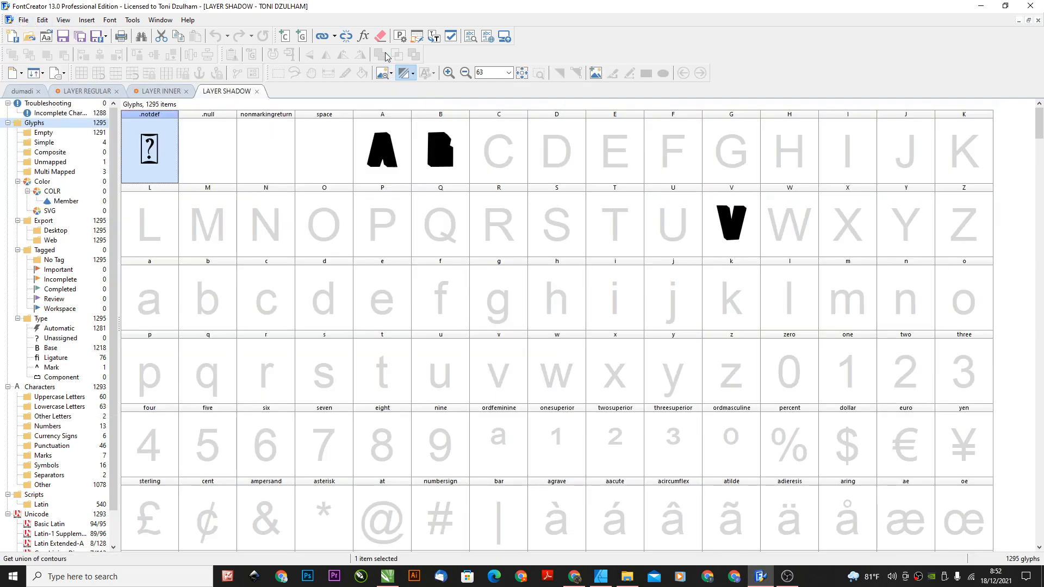
left_click(400, 37)
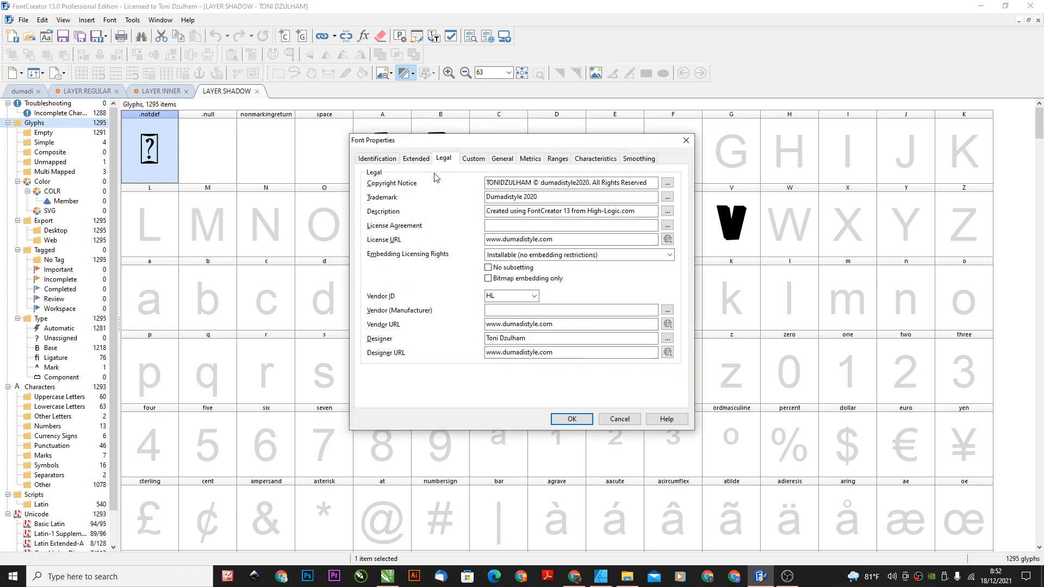
left_click(396, 158)
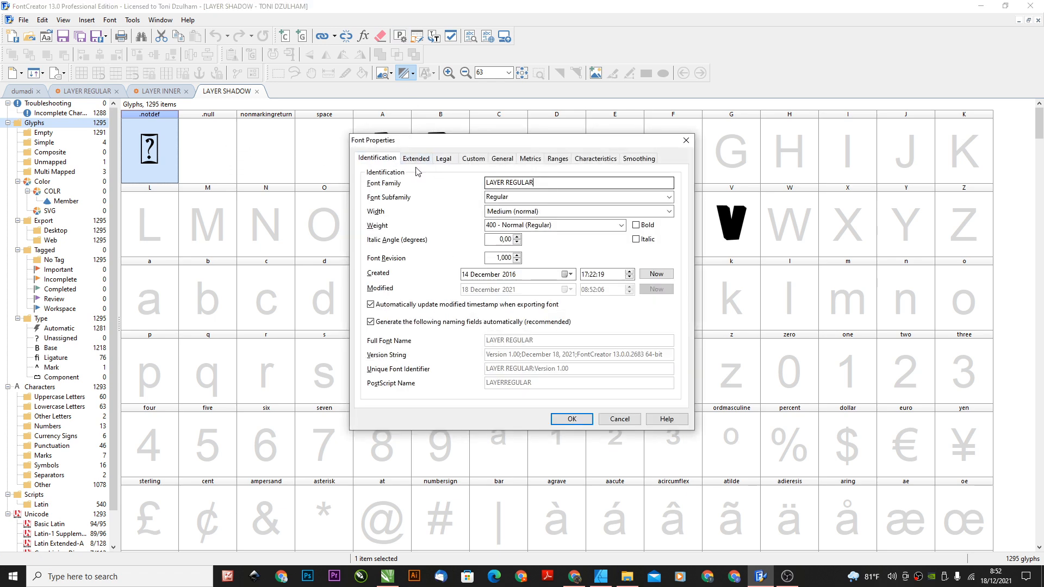
left_click_drag(505, 183, 555, 186)
type("SHADOW")
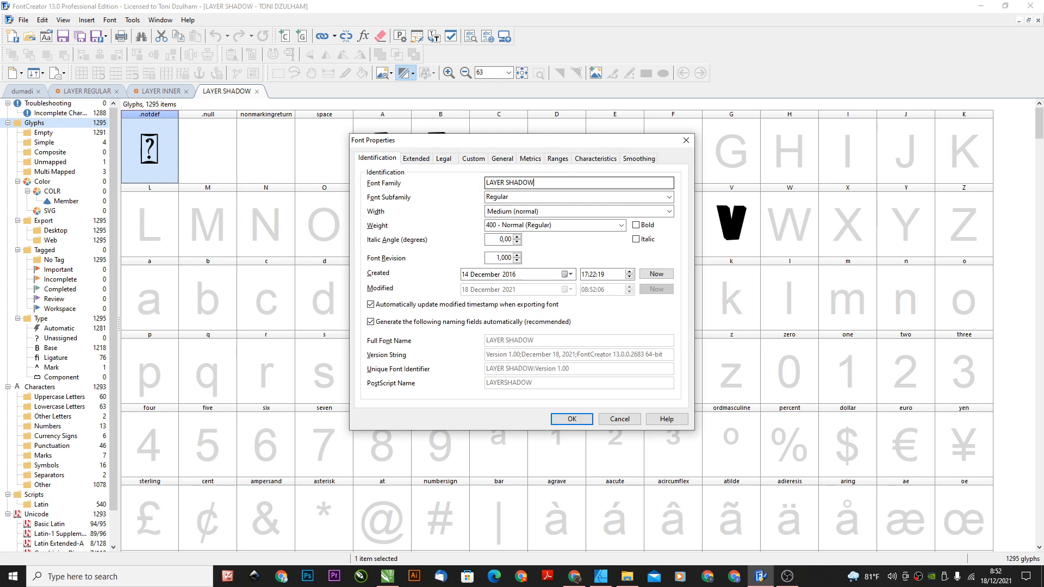
Copy the LAYER SHADOW family name into the typographic family field, replacing its existing name
key("ctrl+a")
key("ctrl+c")
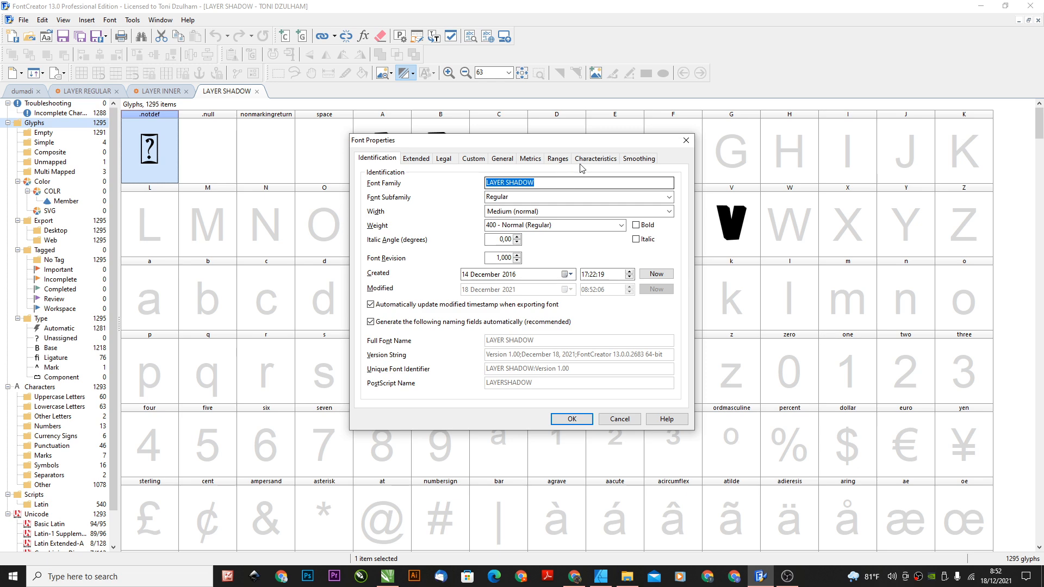
left_click(418, 158)
key("ctrl+v")
left_click_drag(544, 183, 296, 146)
key("ctrl+v")
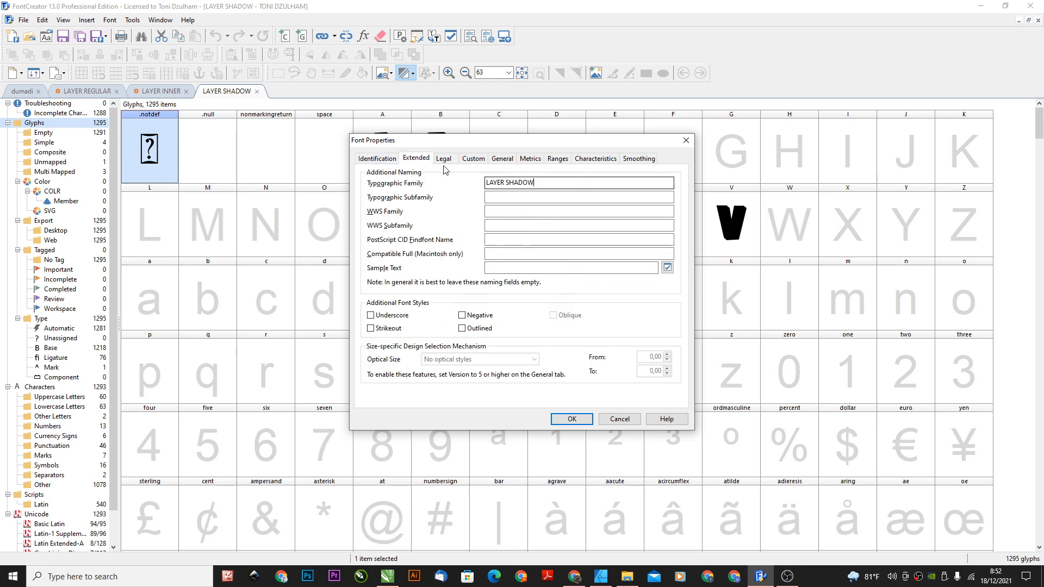
Replace the font name at the start of the copyright notice with LAYER SHADOW and apply the font properties
left_click(443, 159)
left_click_drag(537, 183, 485, 183)
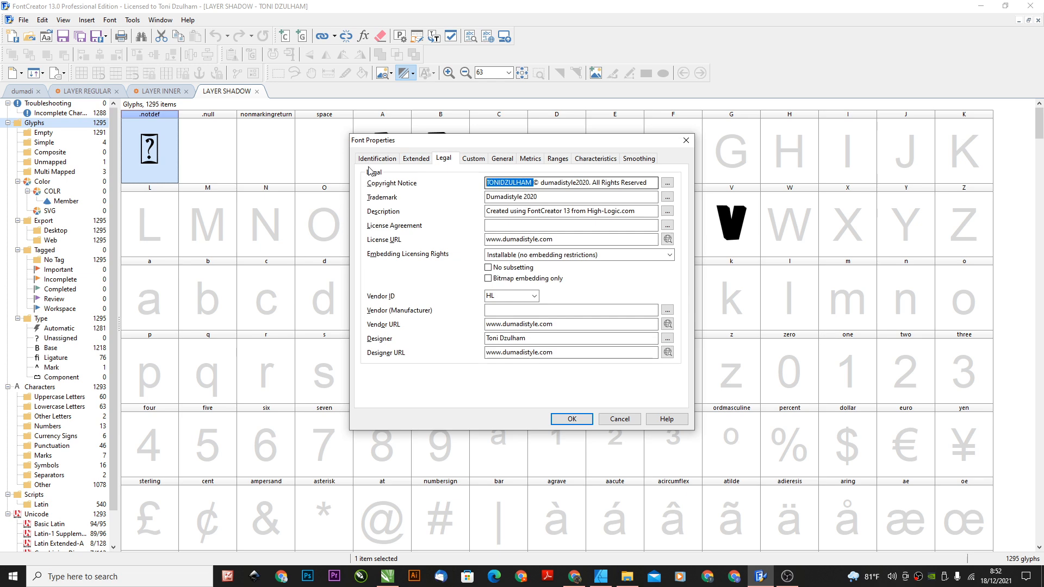
key("ctrl+v")
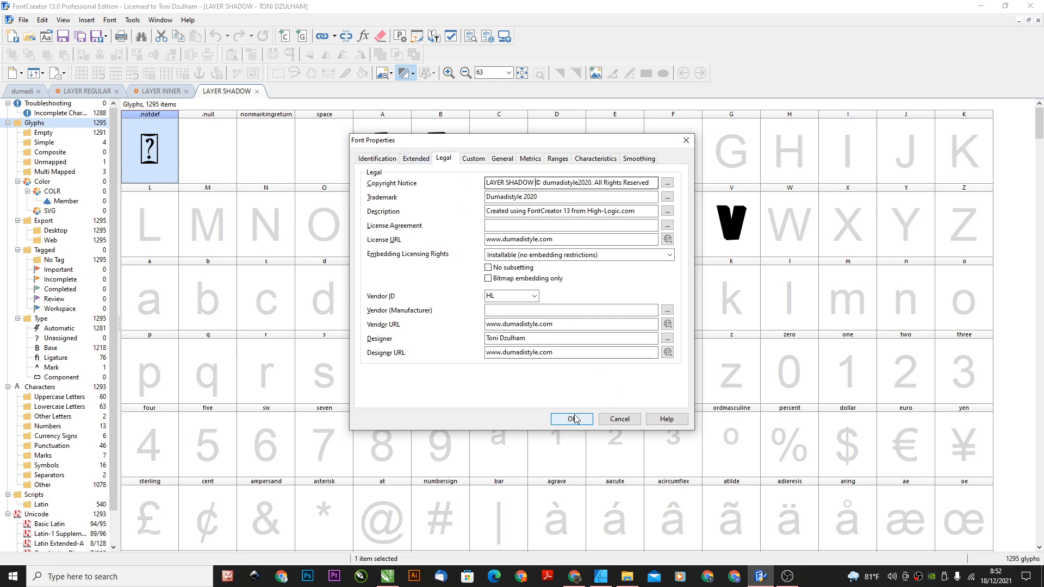
left_click(571, 419)
Export the LAYER SHADOW project as a desktop font, overwriting LAYER SHADOW.otf in the layer folder
left_click(24, 20)
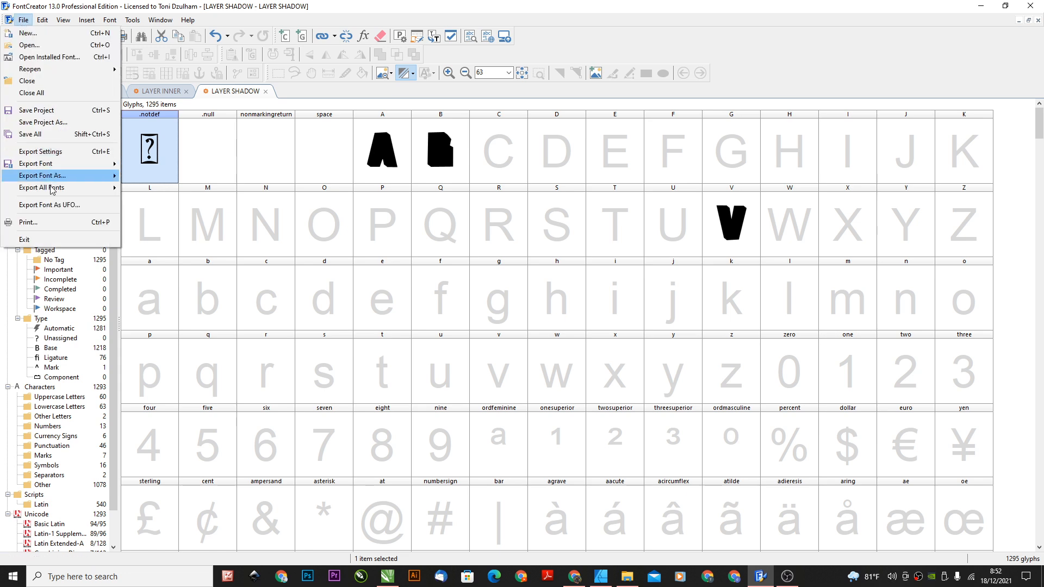
mouse_move(53, 181)
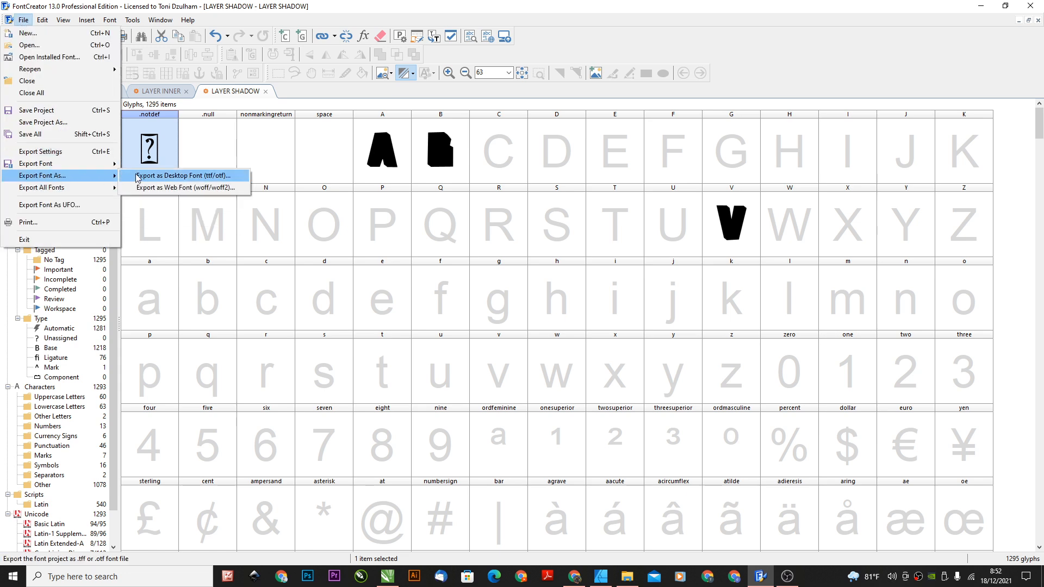
left_click(139, 177)
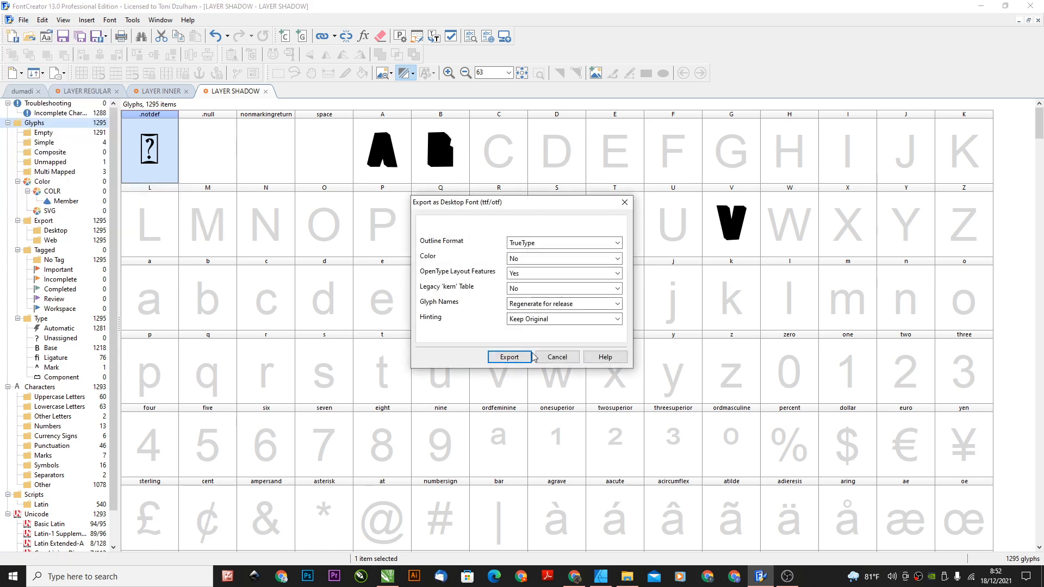
left_click(526, 357)
left_click(253, 178)
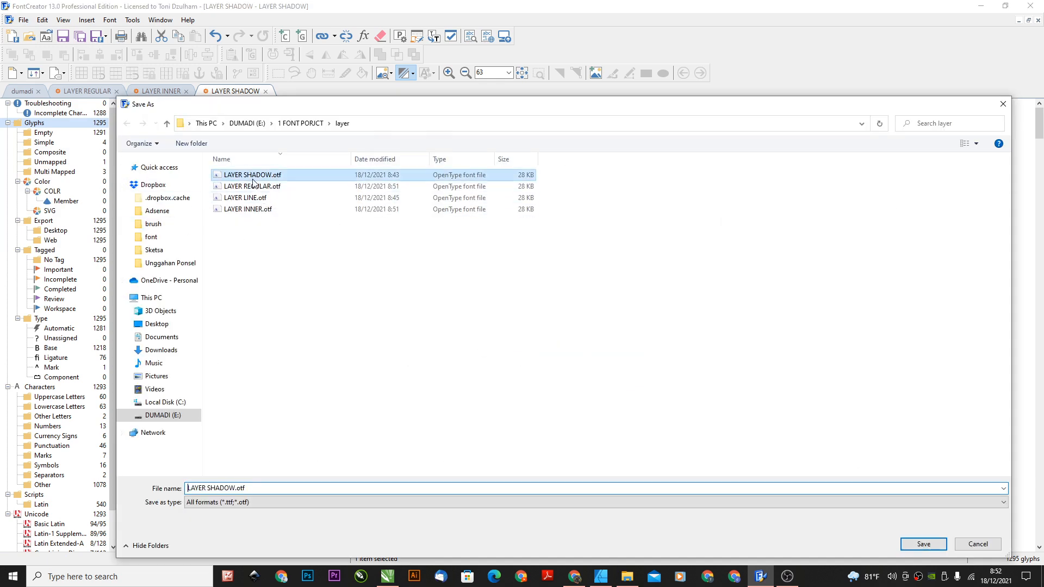
left_click(923, 544)
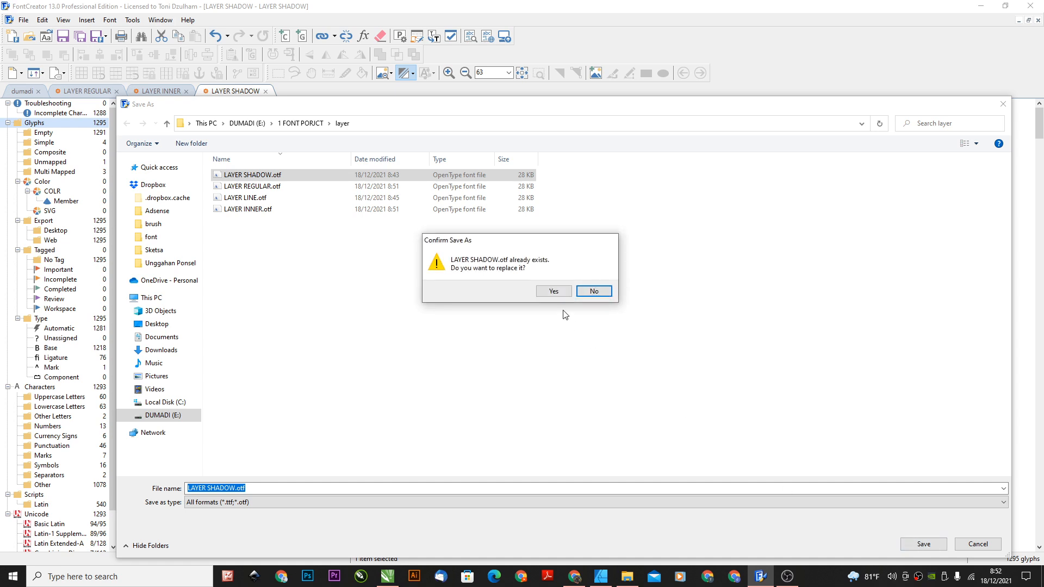
left_click(553, 291)
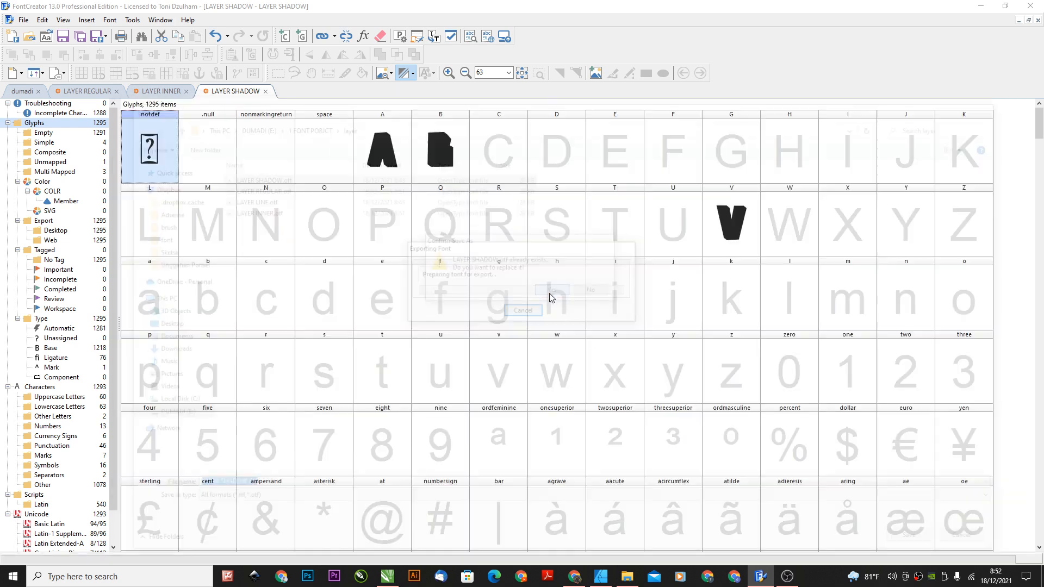
Reopen the recent project LAYER LINE.fcp from the layer folder
left_click(23, 21)
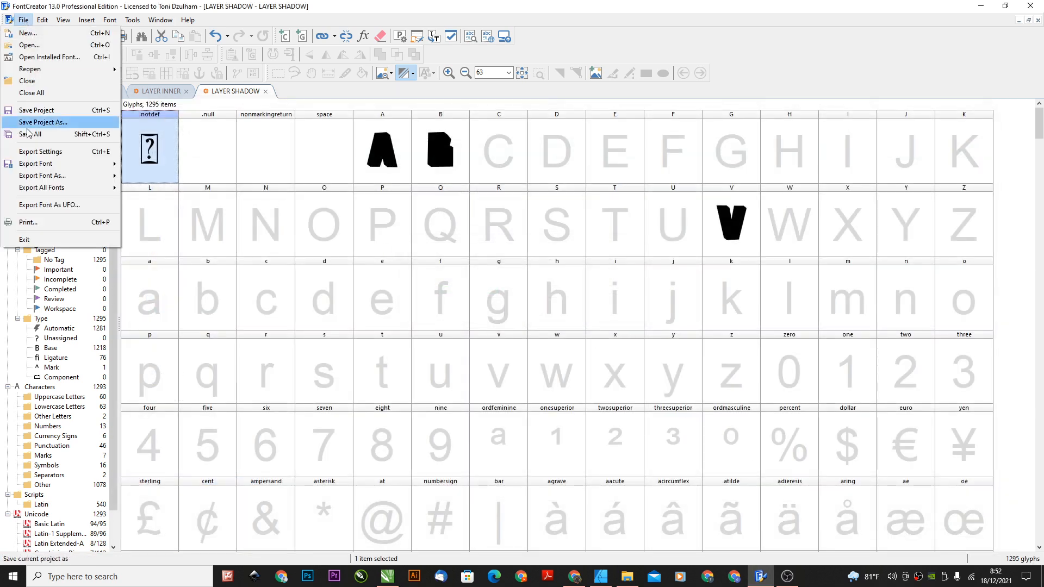
mouse_move(47, 71)
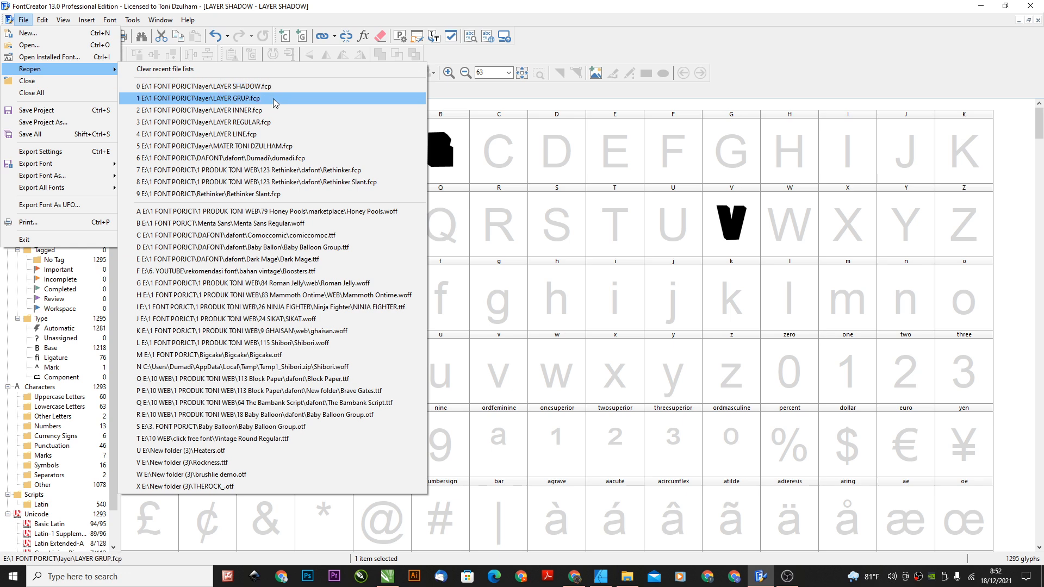
left_click(276, 134)
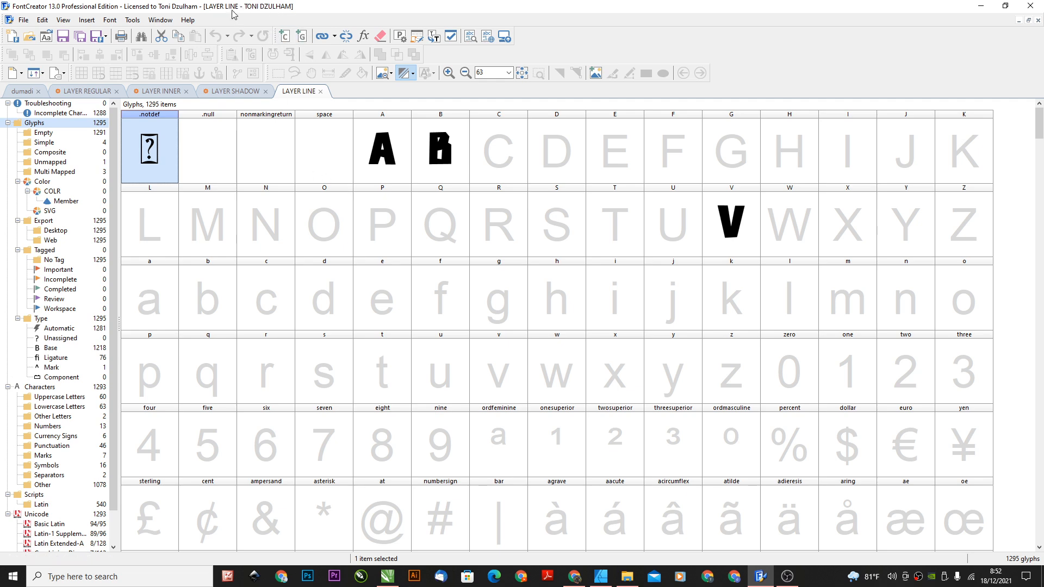
Set the font family in the project's font properties to LAYER LINE
left_click(401, 36)
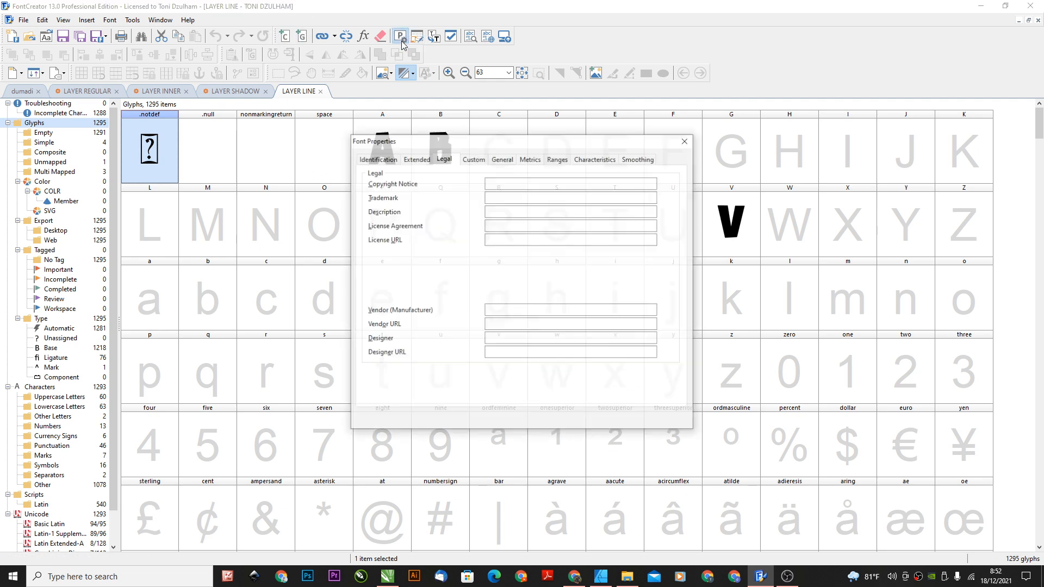
left_click(377, 158)
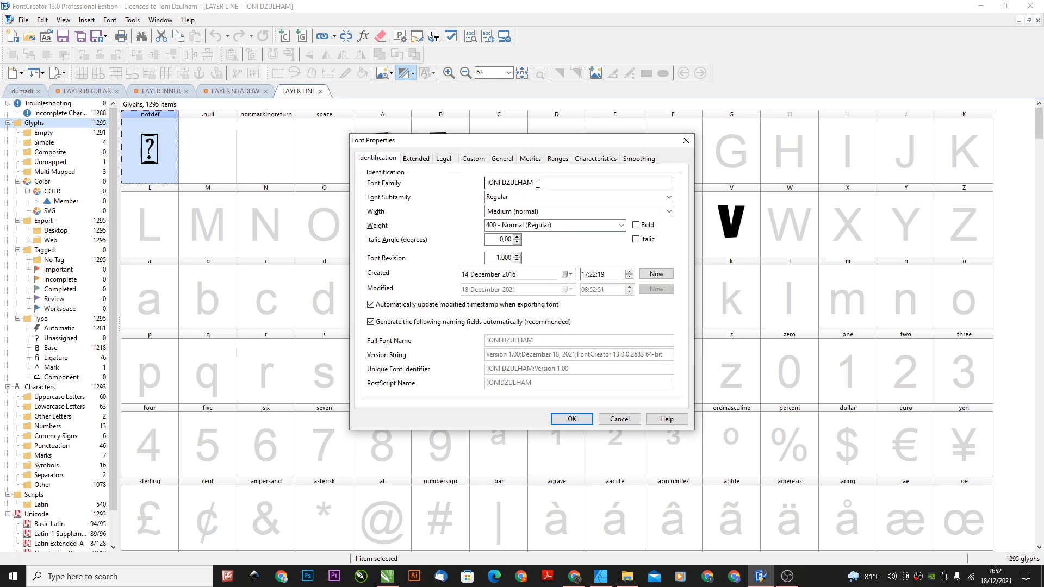
key("ctrl+v")
key("BackSpace")
key("BackSpace")
key("BackSpace")
key("BackSpace")
key("BackSpace")
key("BackSpace")
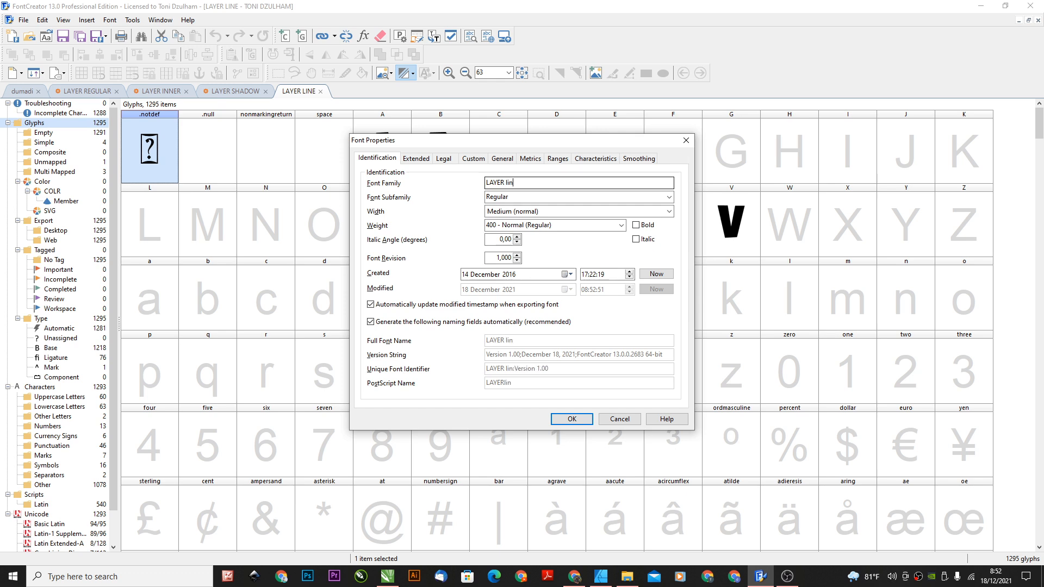
type("LINE")
Copy the LAYER LINE family name over the font name at the start of the copyright notice and apply the font properties
key("ctrl+a")
key("ctrl+c")
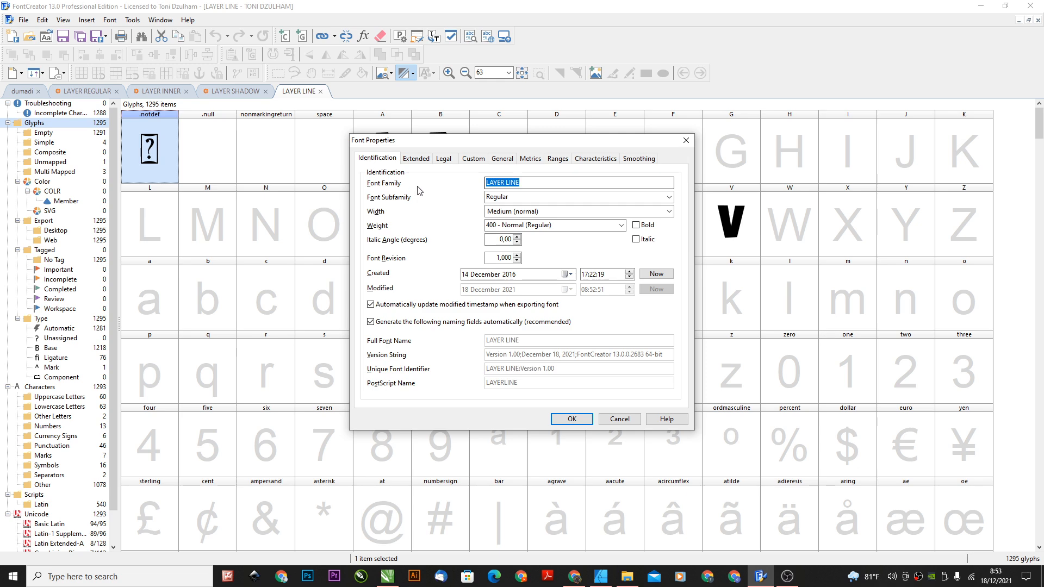
left_click(417, 159)
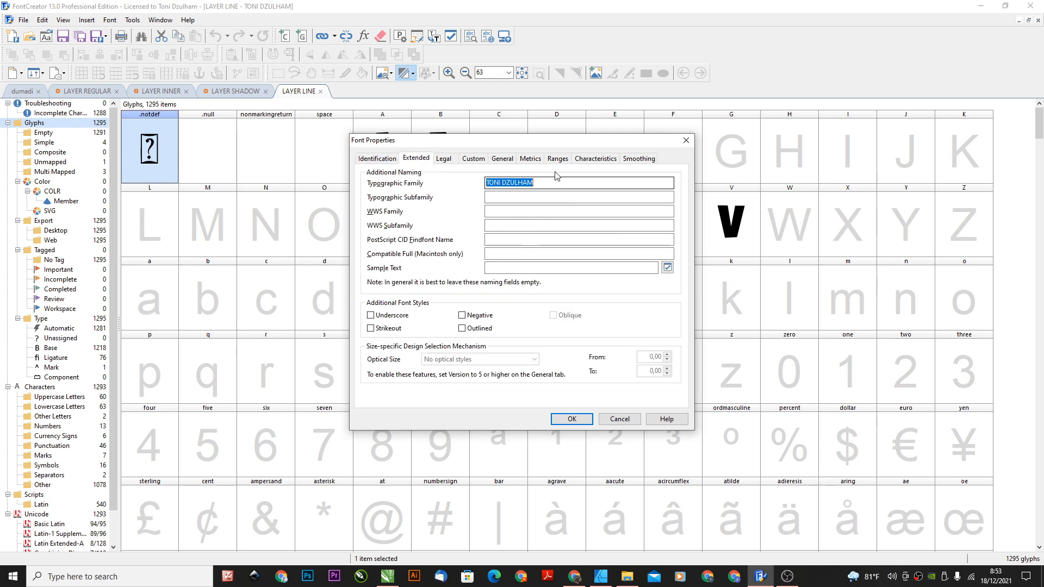
left_click(444, 158)
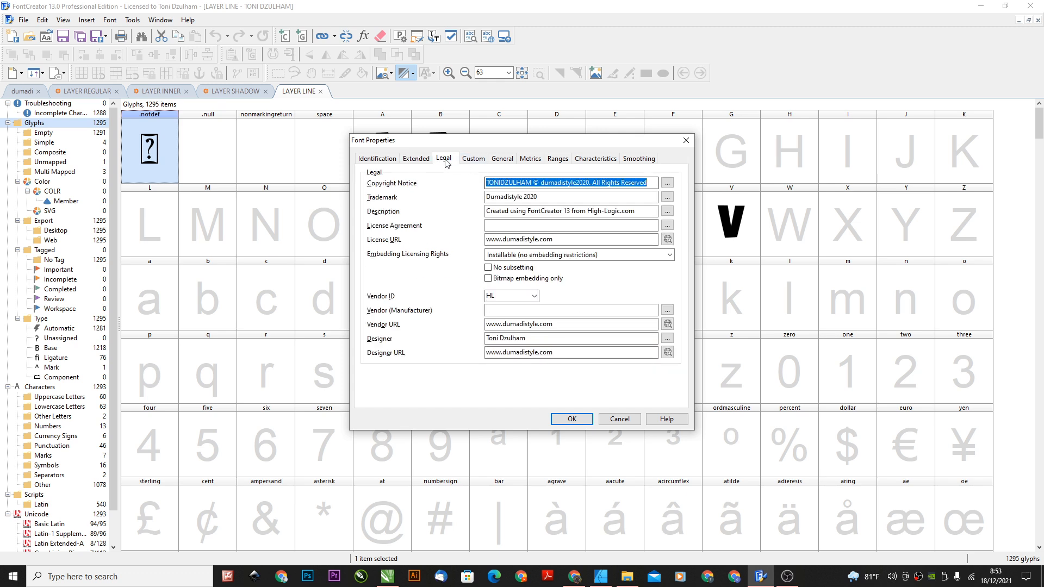
left_click(532, 183)
left_click_drag(532, 182, 405, 185)
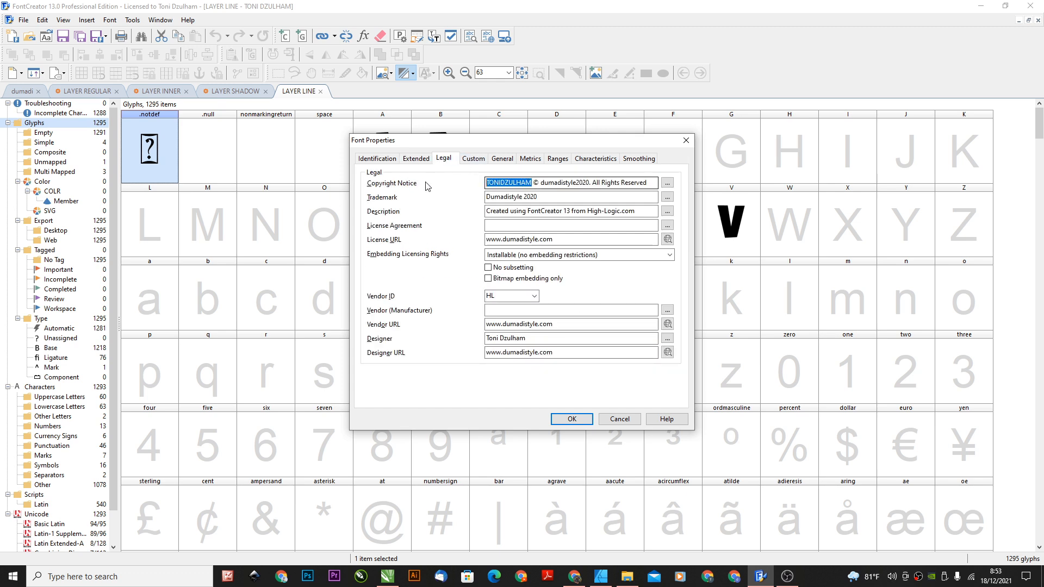
key("ctrl+v")
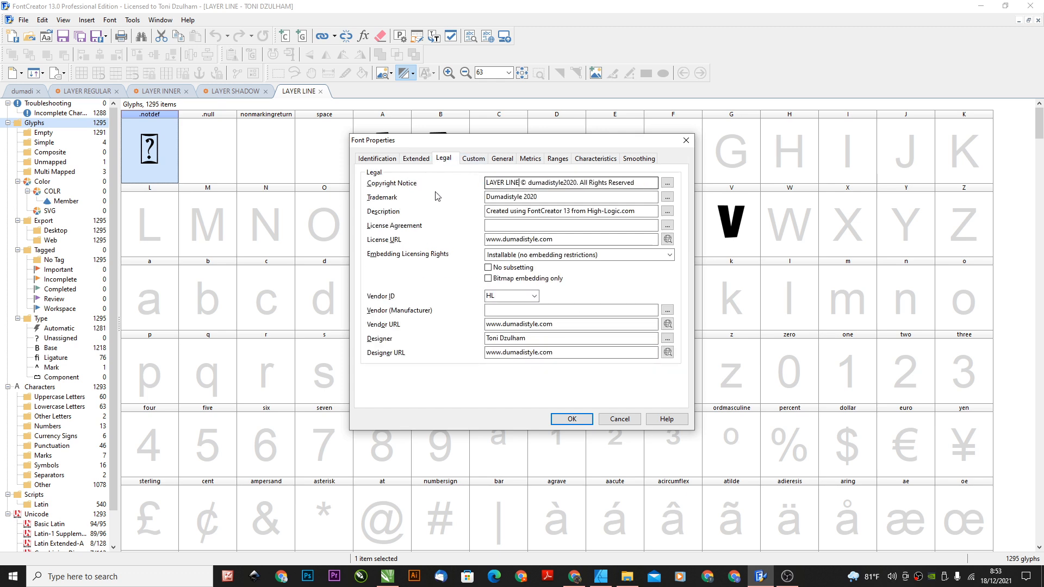
left_click(571, 419)
Export the LAYER LINE project as a desktop font, overwriting LAYER LINE.otf in the layer folder
left_click(23, 19)
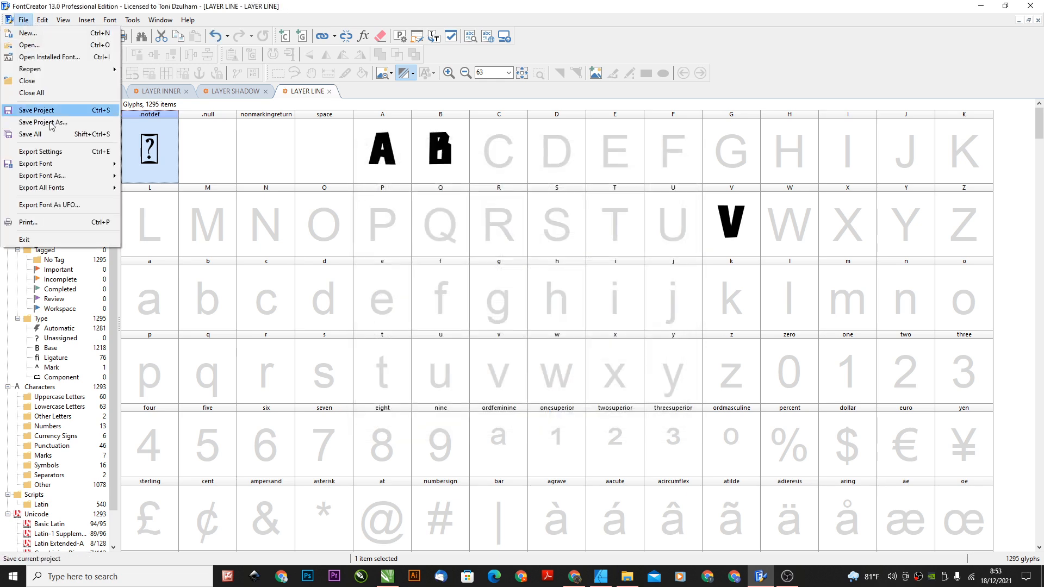
mouse_move(63, 176)
left_click(174, 176)
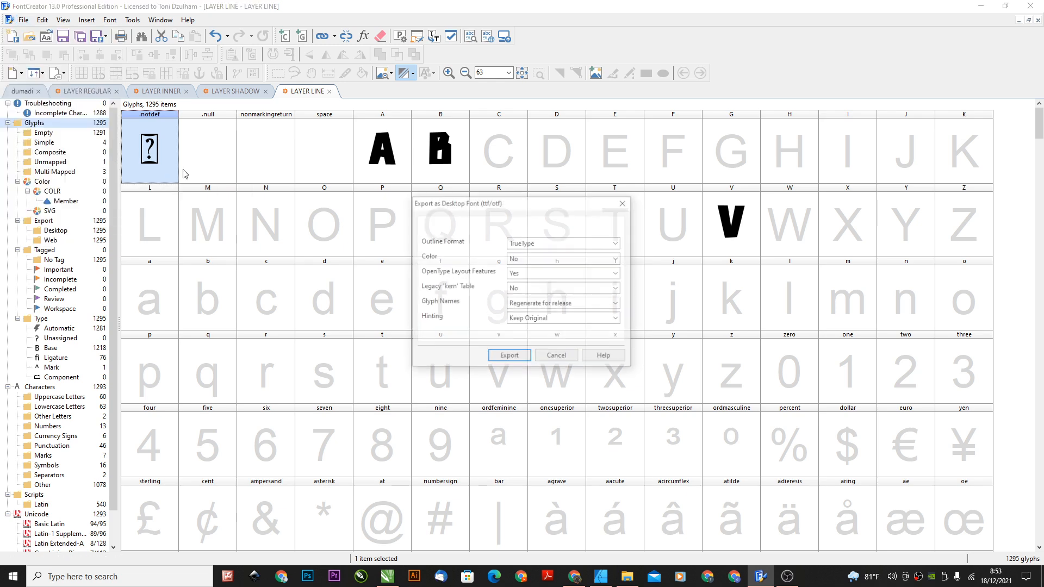
left_click(508, 354)
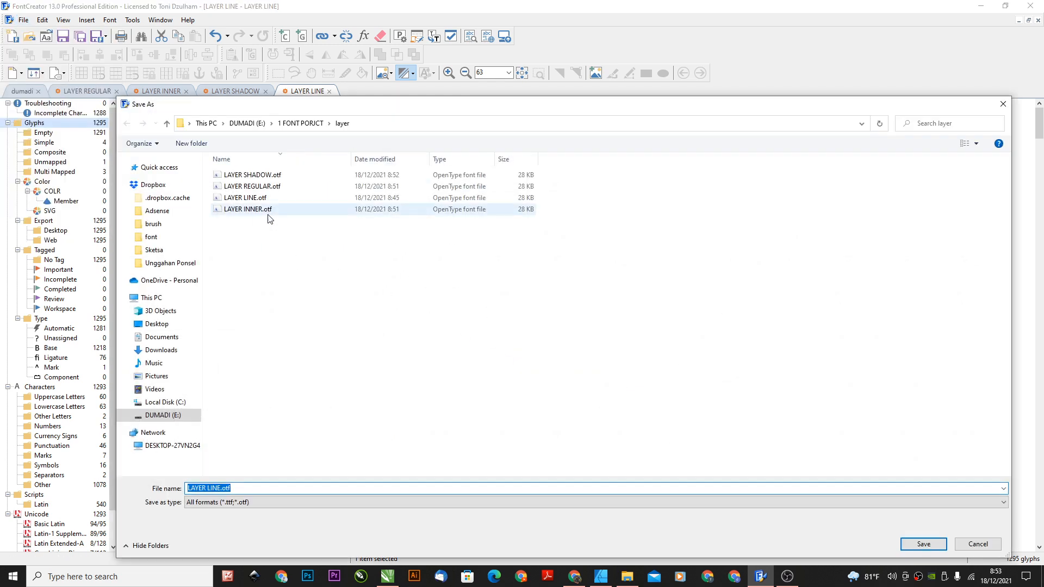
left_click(263, 198)
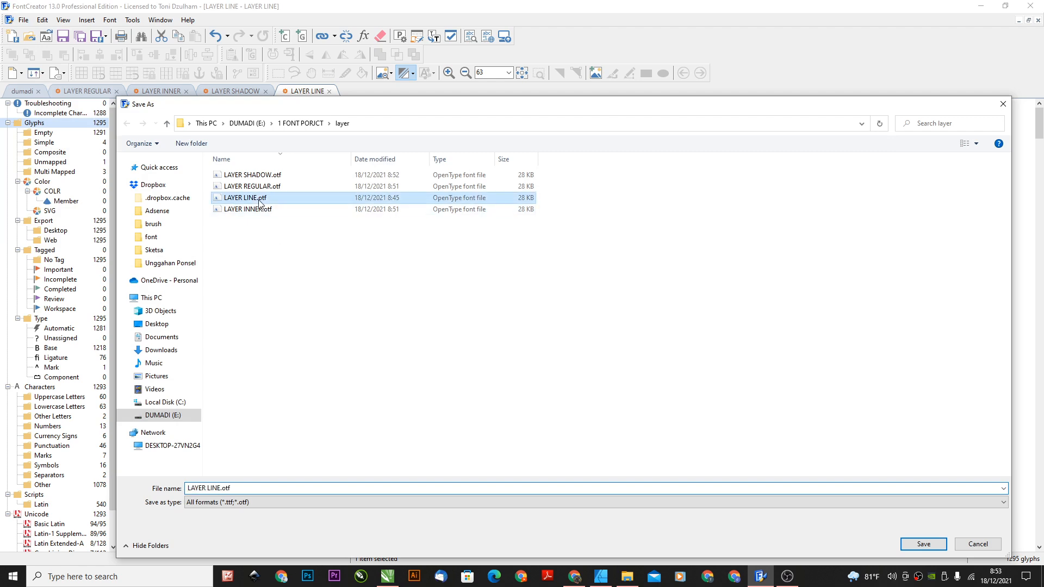
left_click(924, 544)
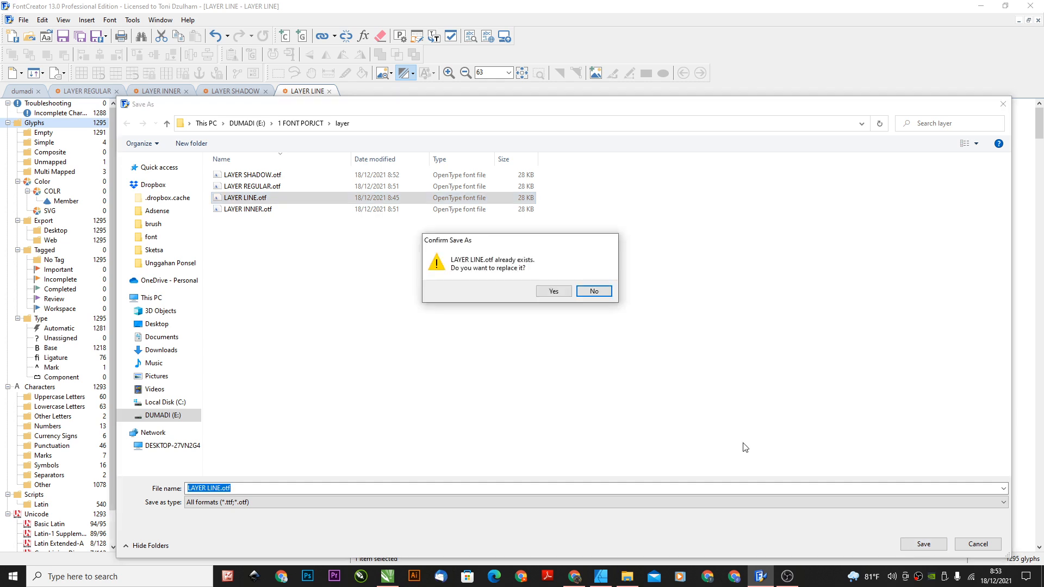
left_click(554, 293)
Switch to File Explorer and install the LAYER INNER.otf and LAYER LINE.otf fonts from the layer folder
left_click(627, 576)
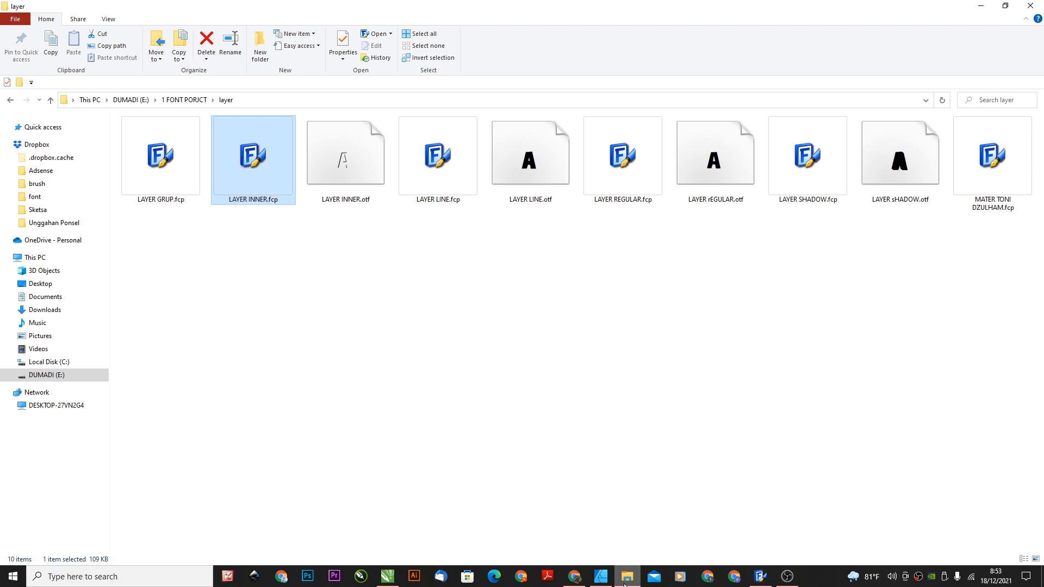
left_click(483, 426)
double_click(346, 175)
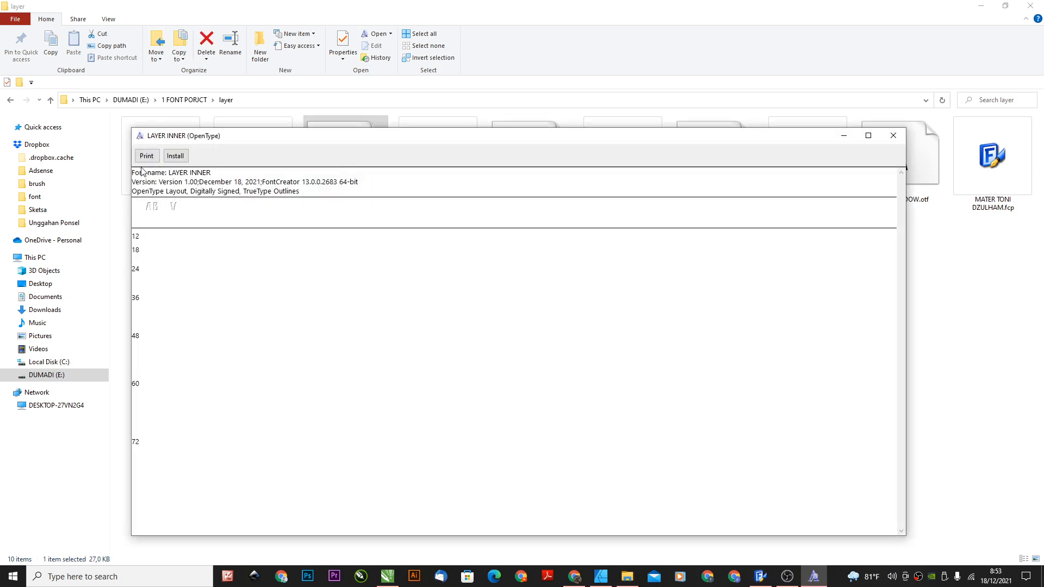
left_click(179, 158)
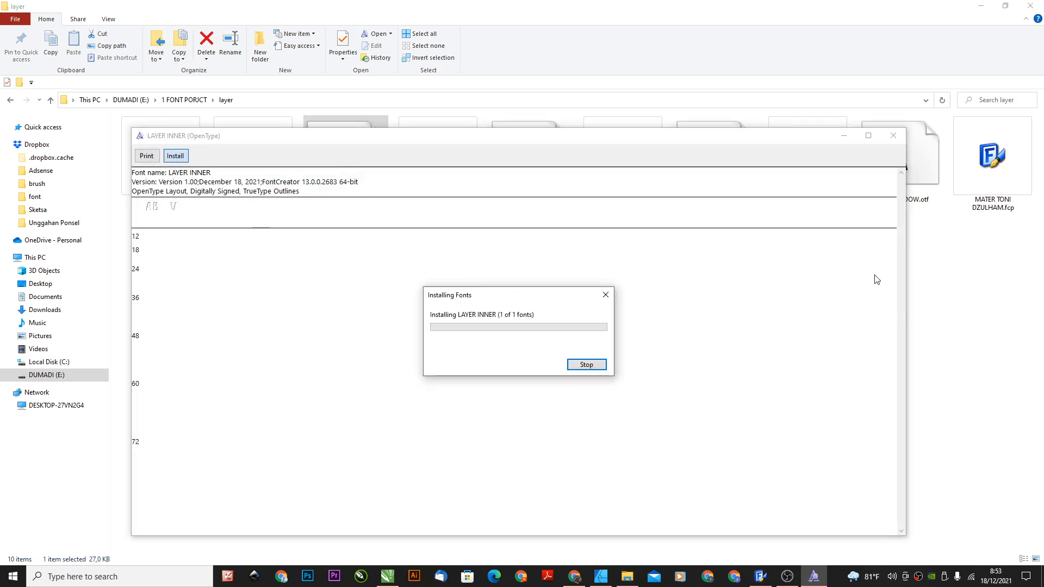
left_click_drag(439, 142, 424, 282)
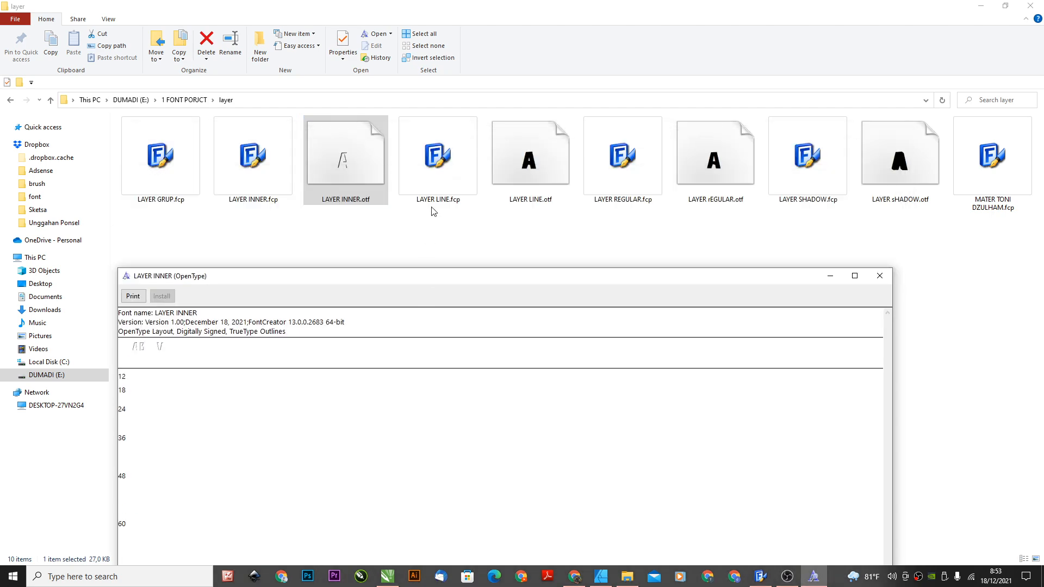
double_click(497, 169)
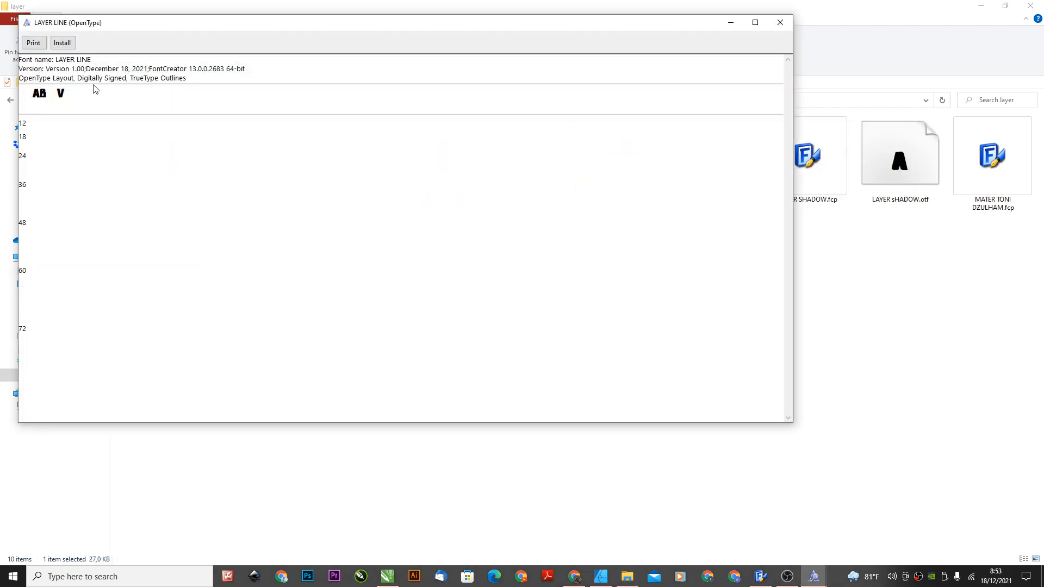
left_click(62, 43)
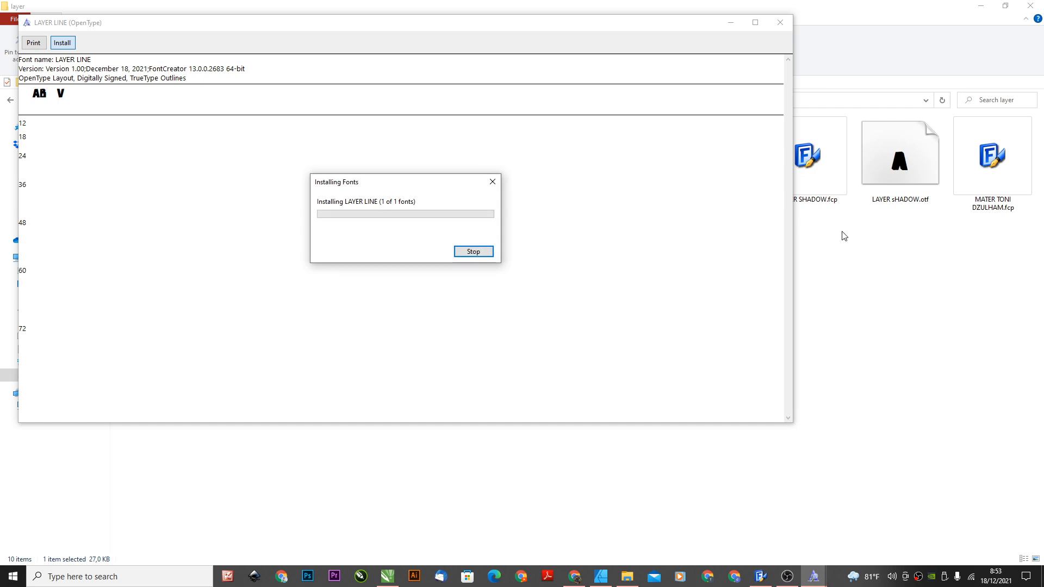
key("alt+F4")
Install the LAYER REGULAR and LAYER SHADOW OpenType fonts from the layer folder
double_click(726, 160)
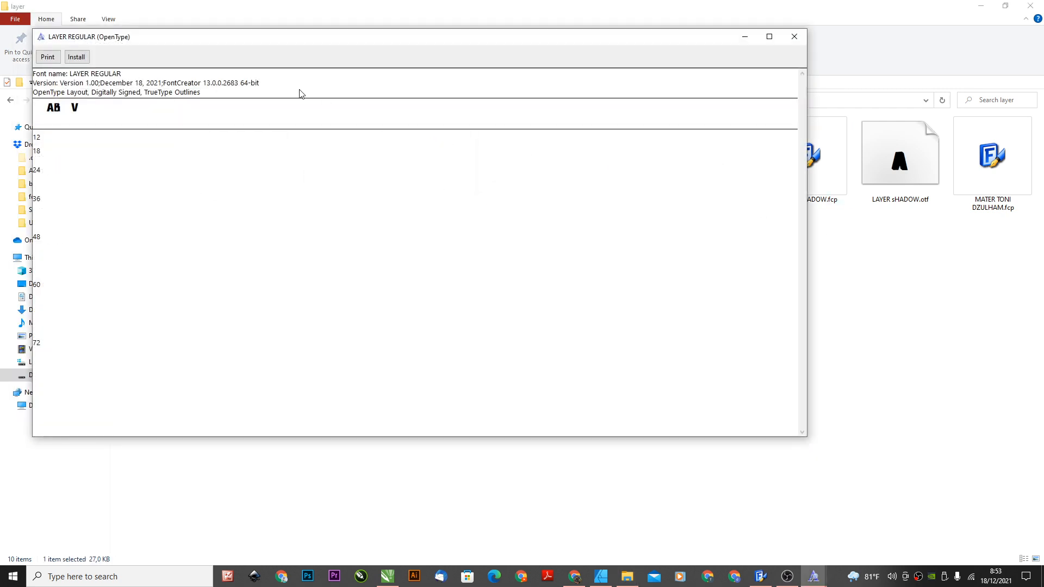
left_click(76, 56)
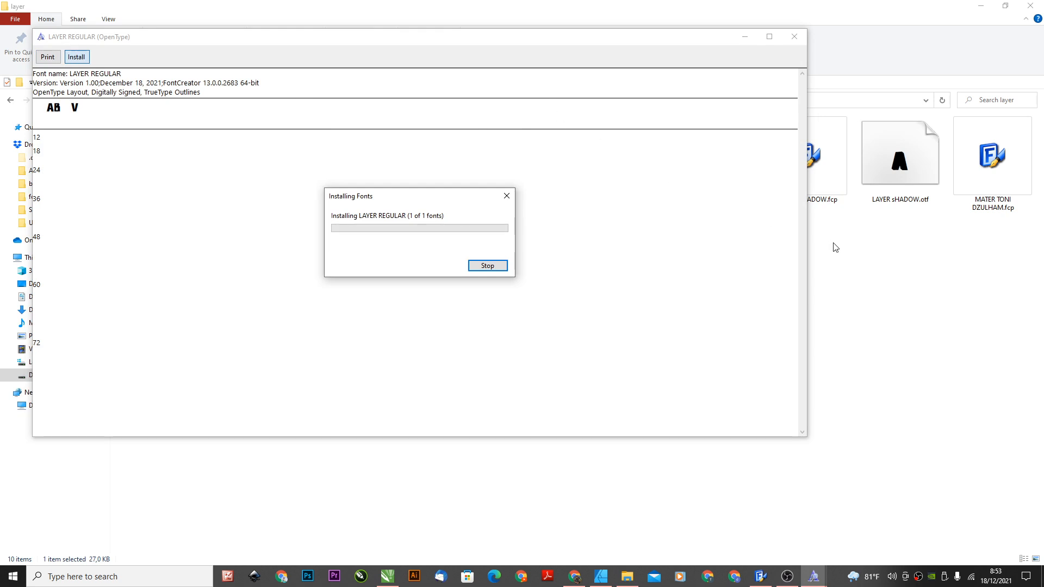
key("alt+F4")
double_click(903, 172)
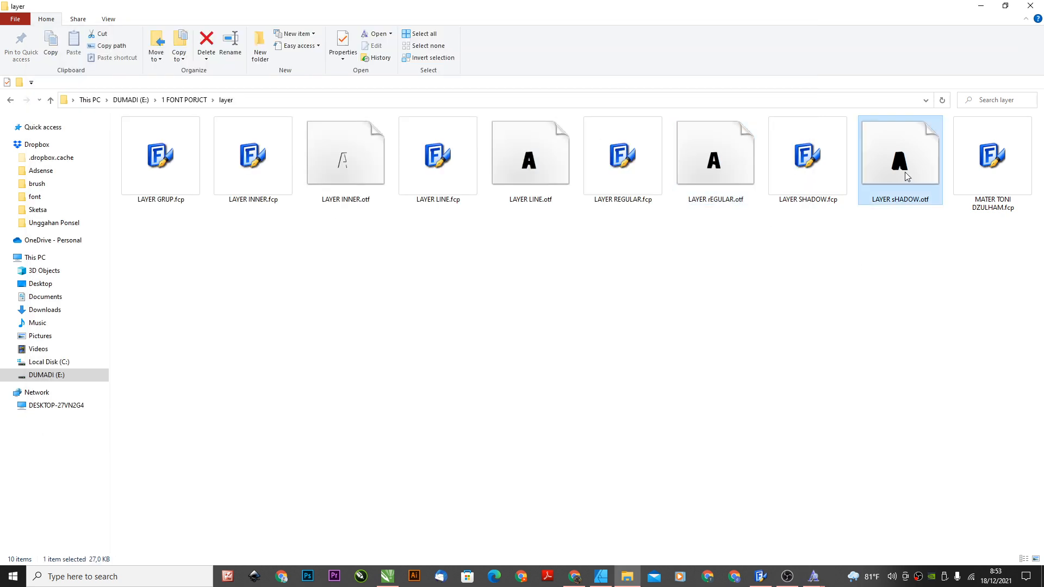
left_click(90, 71)
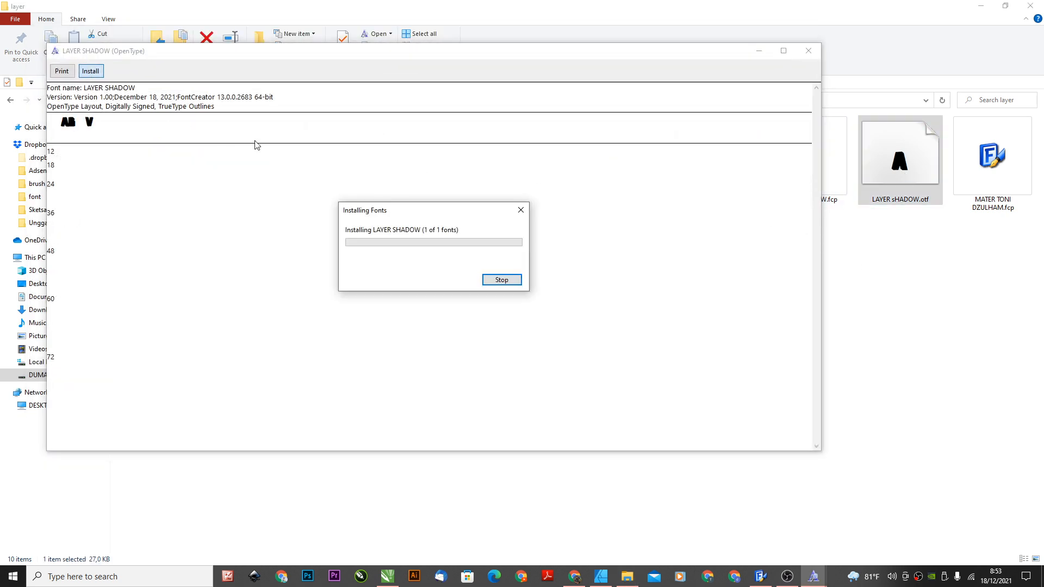
Switch to Affinity Designer and extend Artboard1 downwards to about three times its height
left_click(602, 575)
scroll(408, 128, "down", 6)
left_click(190, 119)
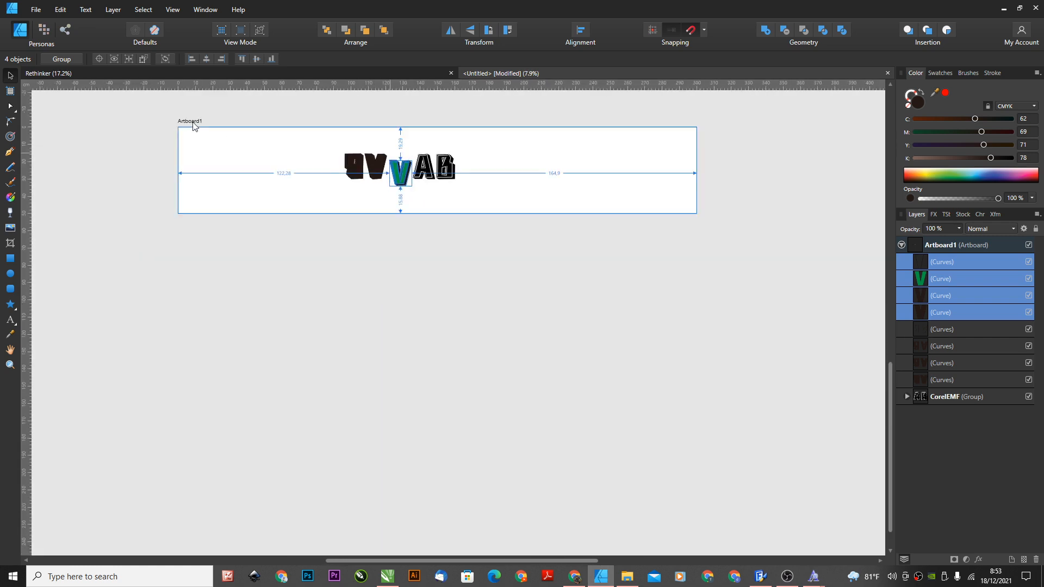
left_click_drag(437, 214, 426, 388)
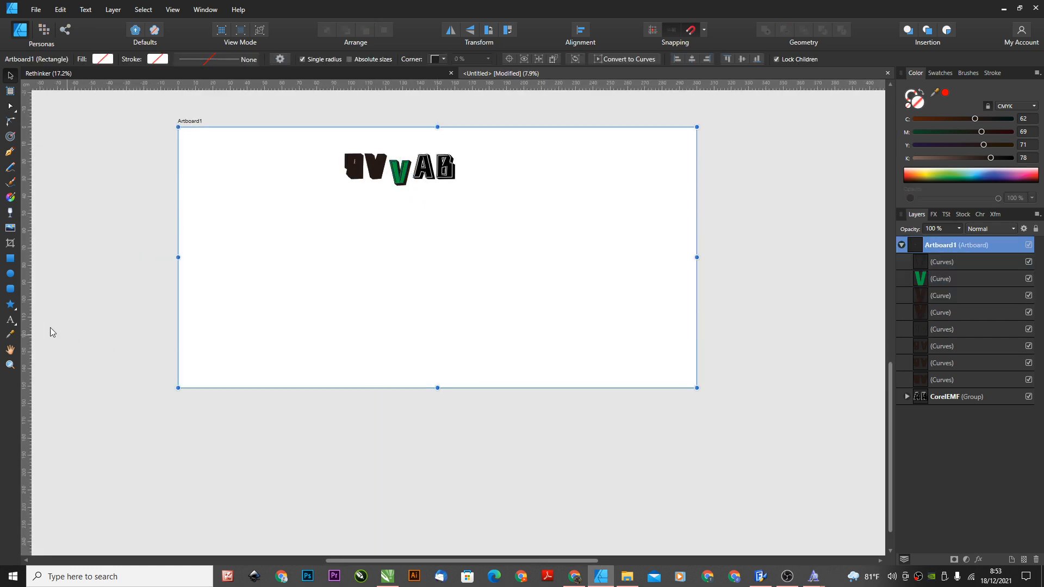
Add the artistic text "v" in Arial on the blank area below the lettering and enlarge it to about 2873 pt
left_click(10, 320)
scroll(272, 247, "up", 2)
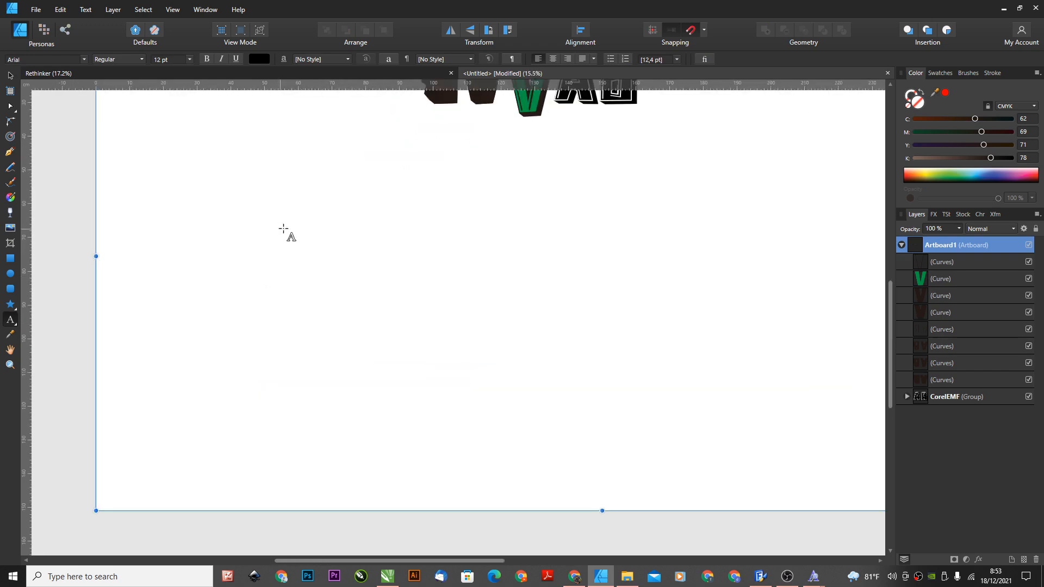
left_click(284, 228)
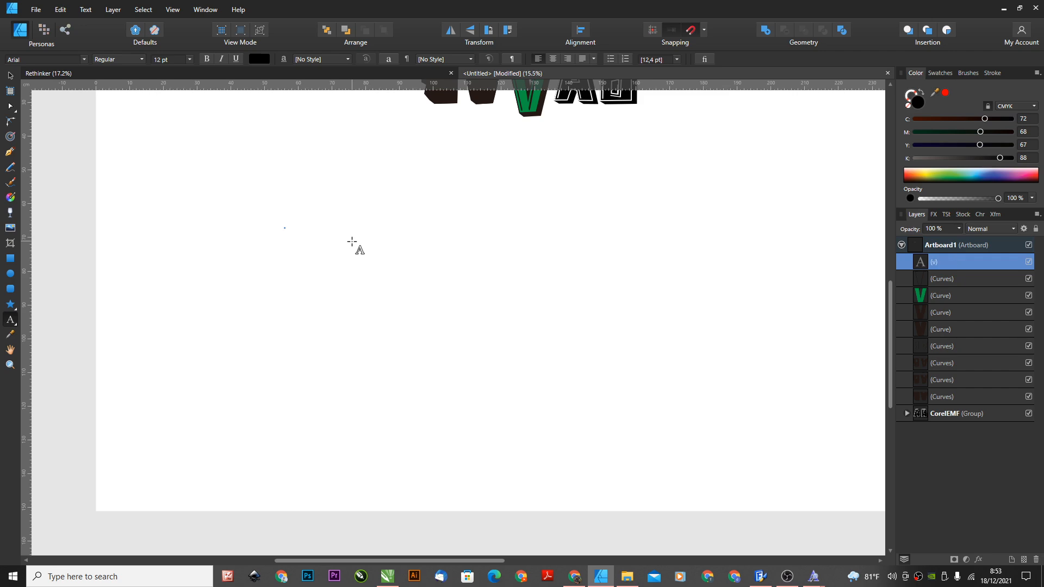
left_click(11, 76)
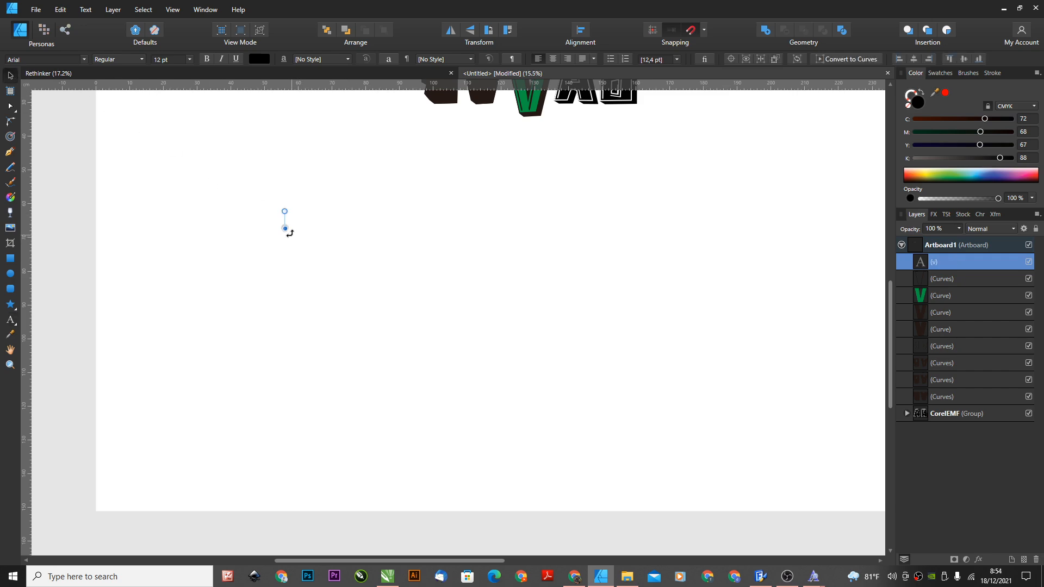
left_click_drag(286, 229, 412, 438)
Replace the letter v in the large artistic text with AB
double_click(398, 343)
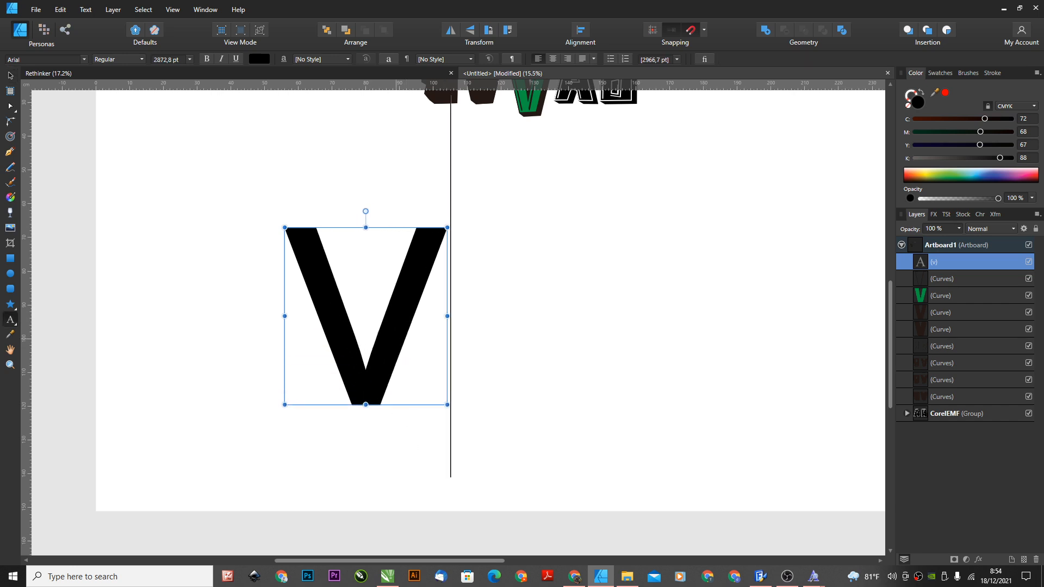
type("a")
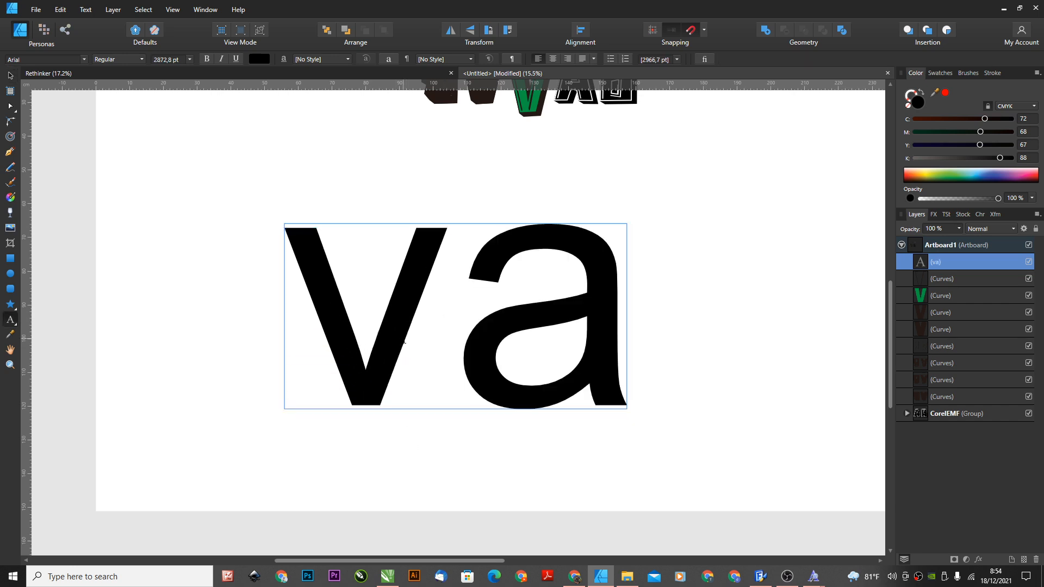
key("BackSpace")
type("AB")
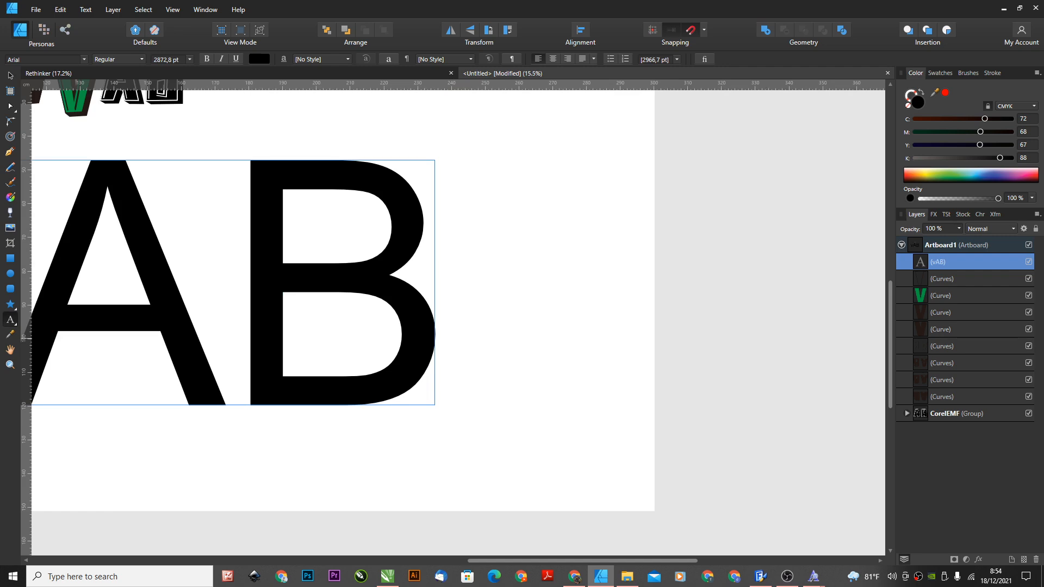
key("Home")
key("Right")
key("BackSpace")
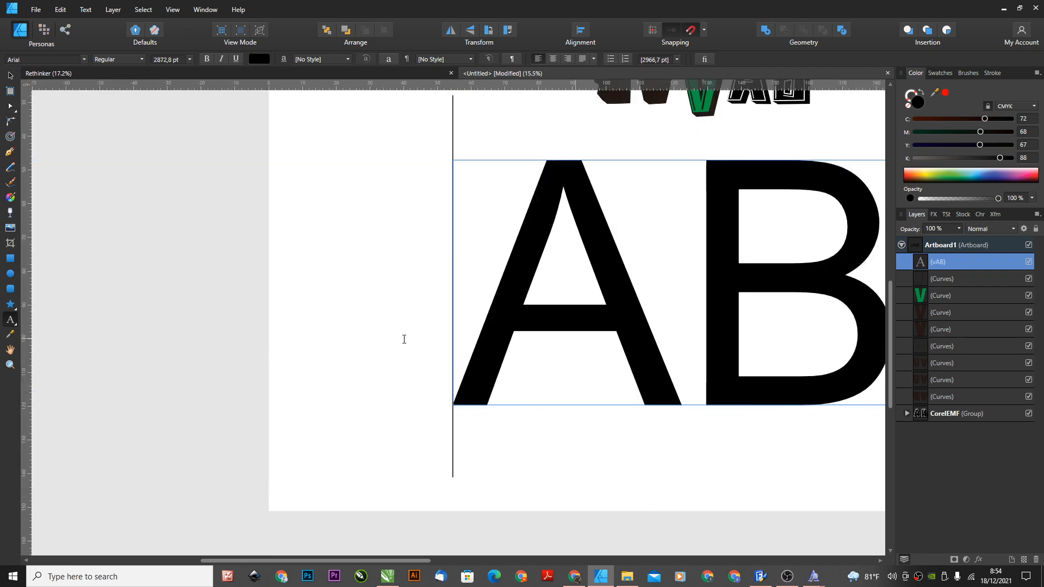
Insert V before AB in the large text and extend Artboard1 downwards to about 1.6 times its height
type("V")
key("ctrl+0")
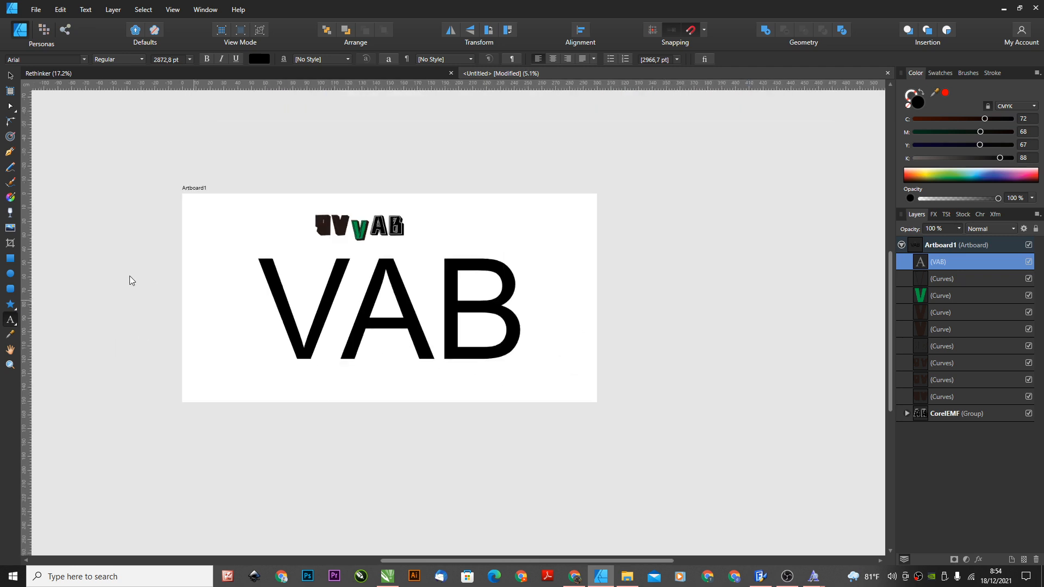
key("Escape")
left_click(199, 210)
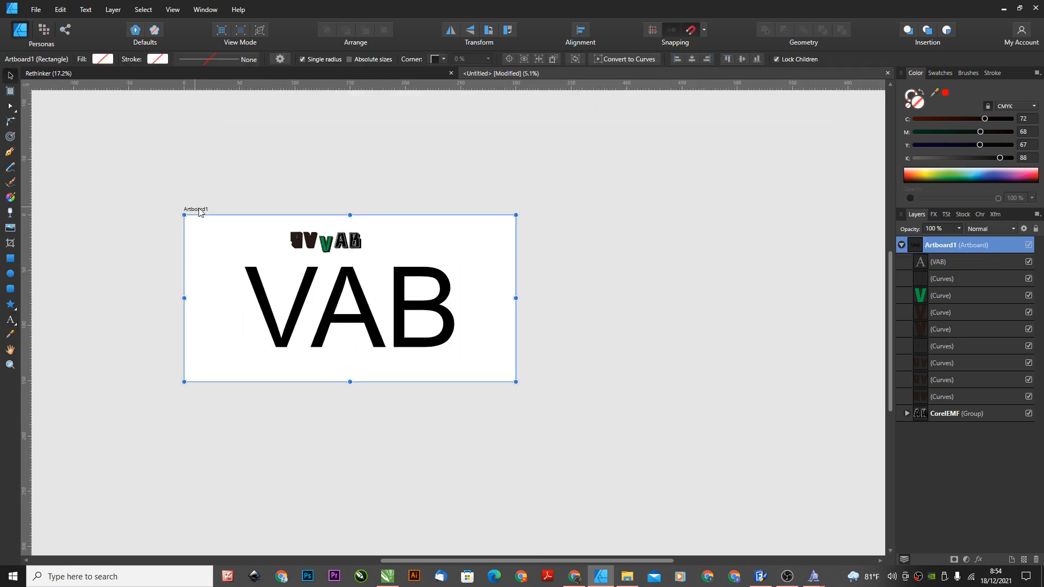
left_click_drag(349, 382, 349, 483)
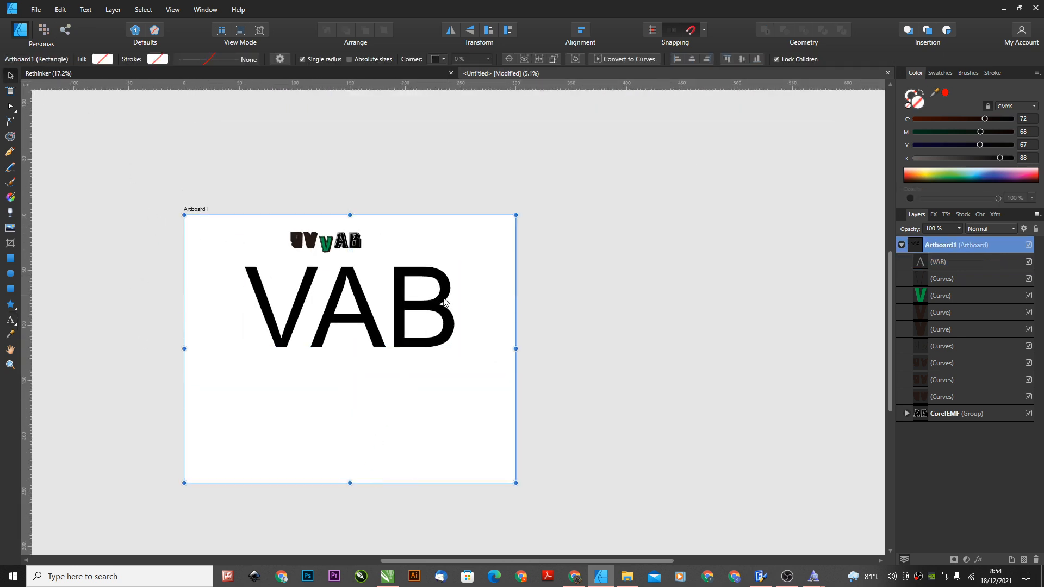
Append V to the large text so it reads VABV and scale it down to about 1713 pt
double_click(445, 302)
type("V")
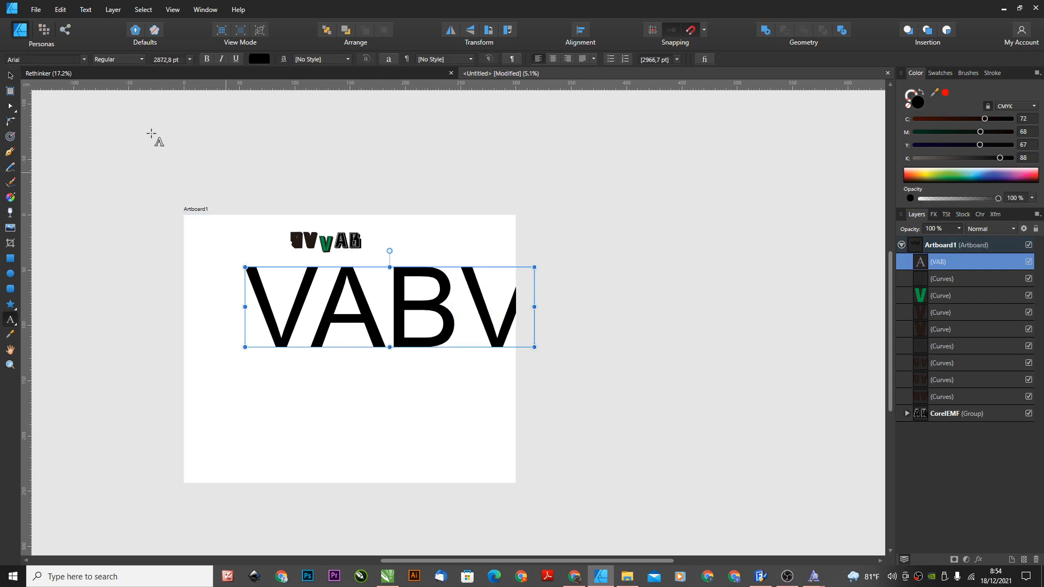
left_click(11, 76)
left_click_drag(534, 346, 367, 369)
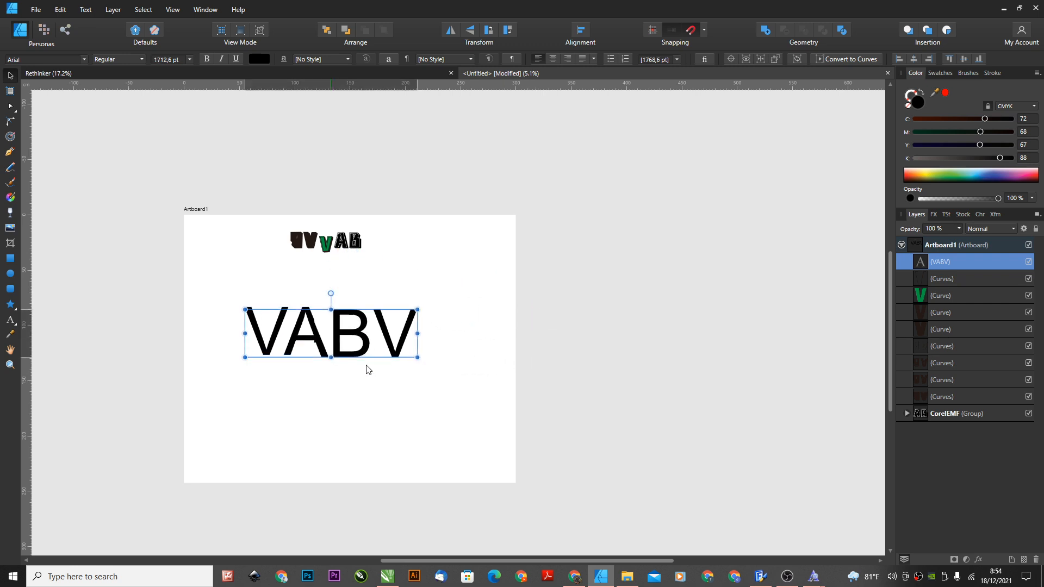
Set the font of the VABV text to LAYER REGULAR
left_click(49, 60)
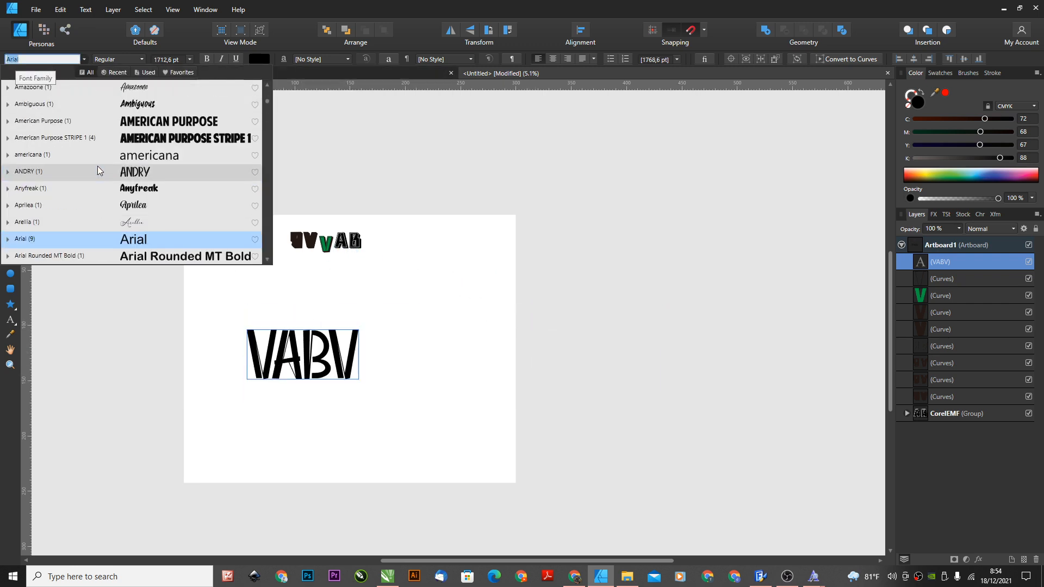
scroll(104, 190, "up", 1)
scroll(116, 190, "down", 1)
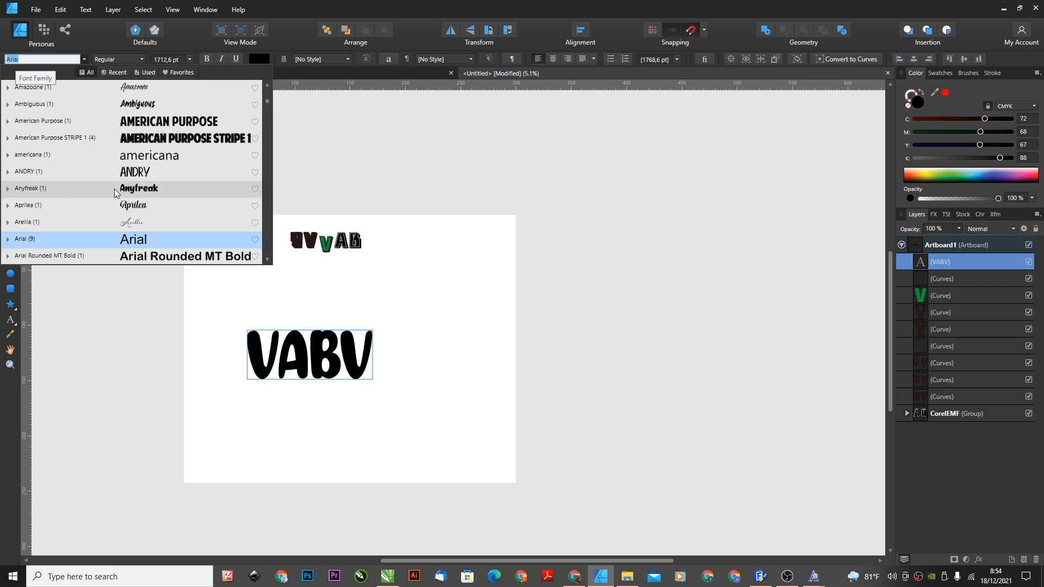
key("BackSpace")
type("L")
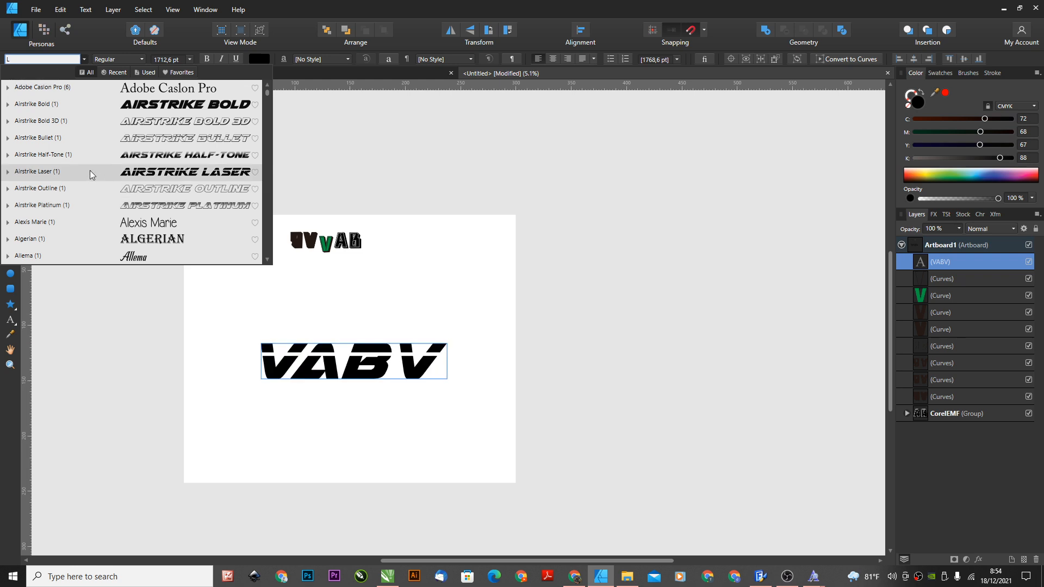
type("A")
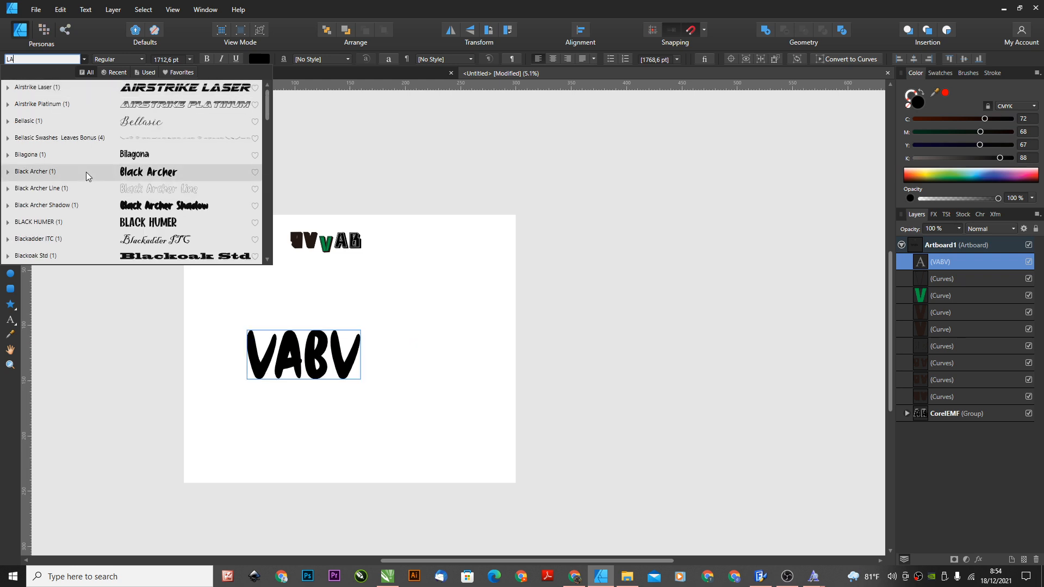
type("Y")
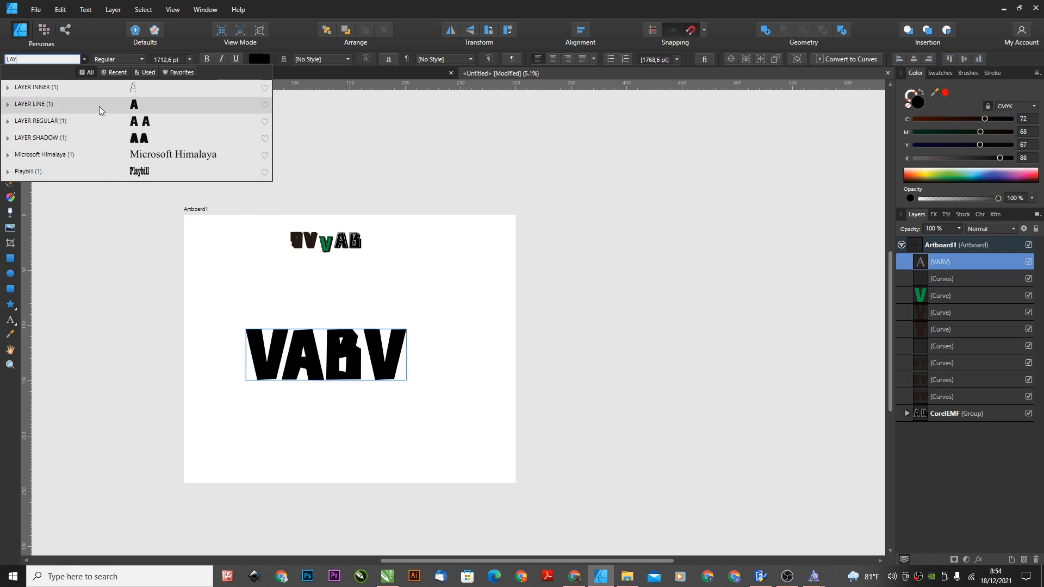
left_click(103, 121)
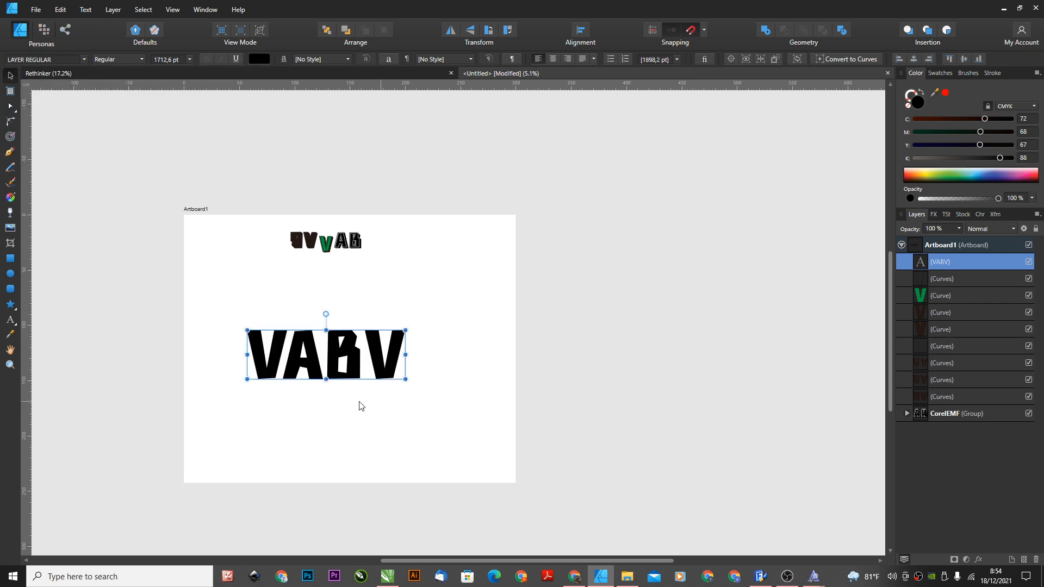
Duplicate the VABV text in place and fill the upper copy with light orange (C 0, M 46, Y 60, K 0)
scroll(361, 405, "up", 1)
scroll(278, 416, "up", 4)
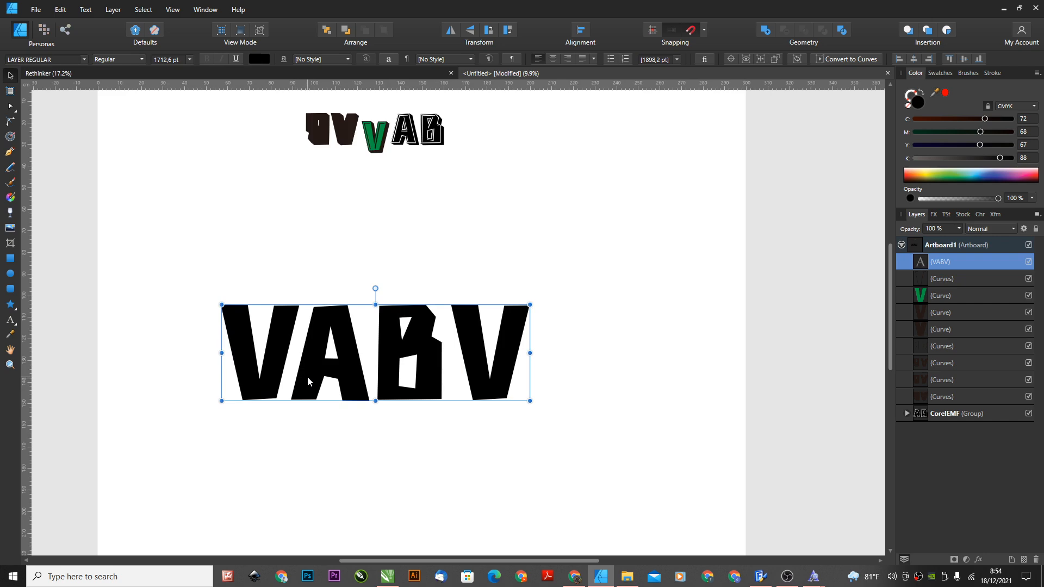
key("ctrl+j")
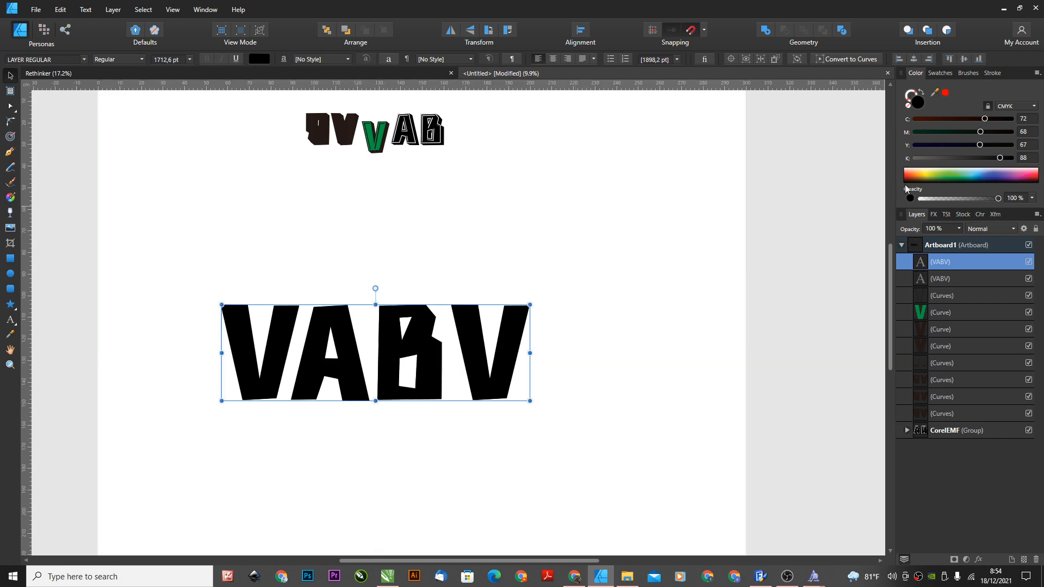
left_click(911, 172)
left_click(784, 269)
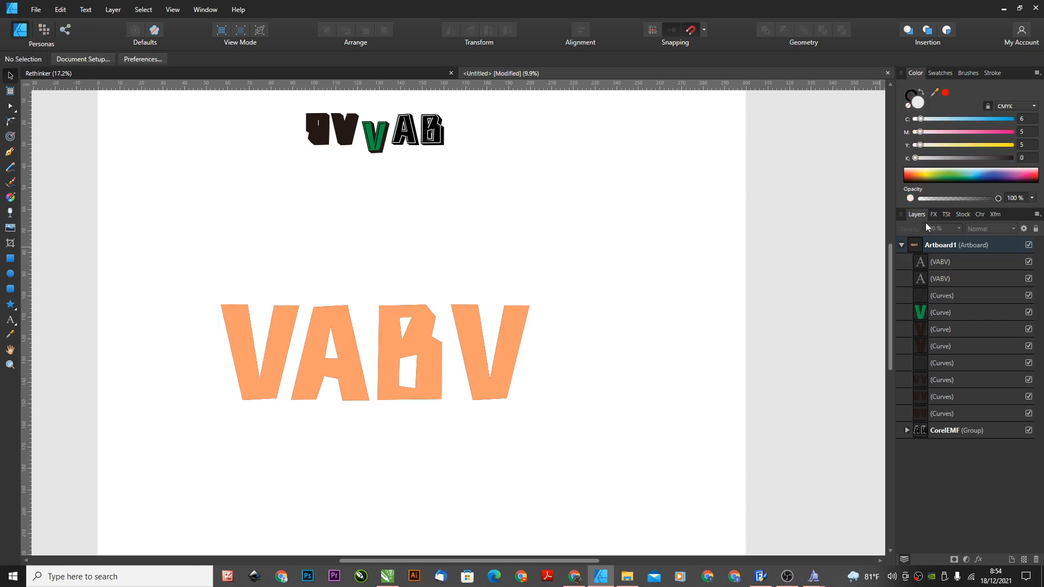
Set the font of the black VABV text beneath the orange copy to LAYER LINE
left_click(926, 281)
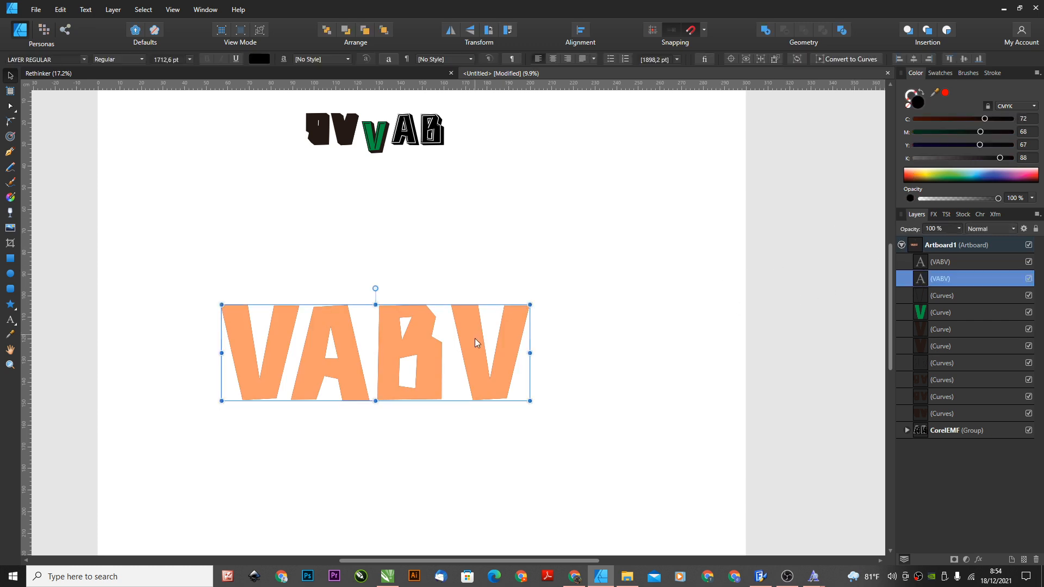
left_click_drag(475, 349, 503, 378)
key("ctrl+z")
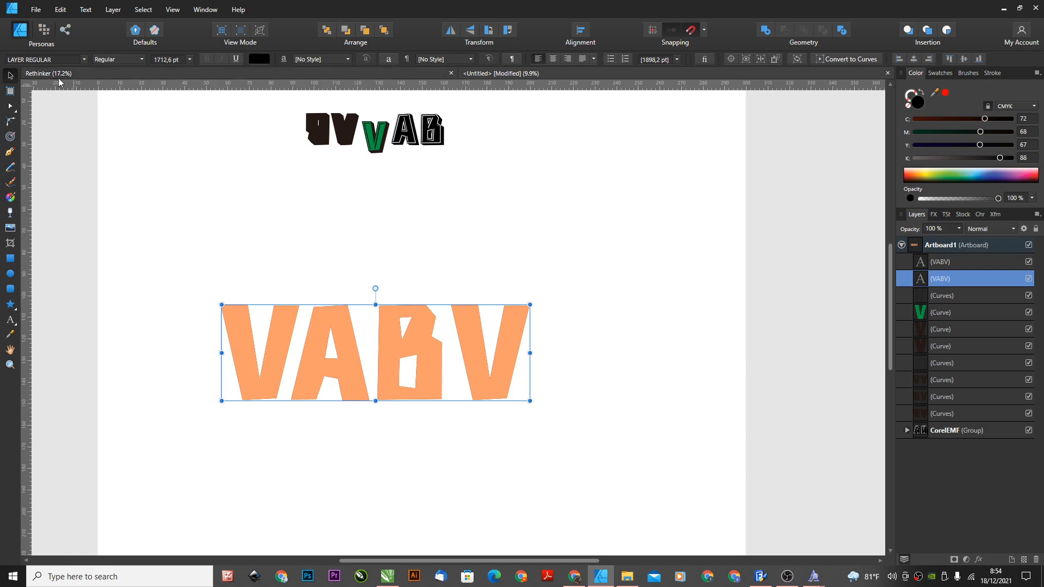
left_click(61, 58)
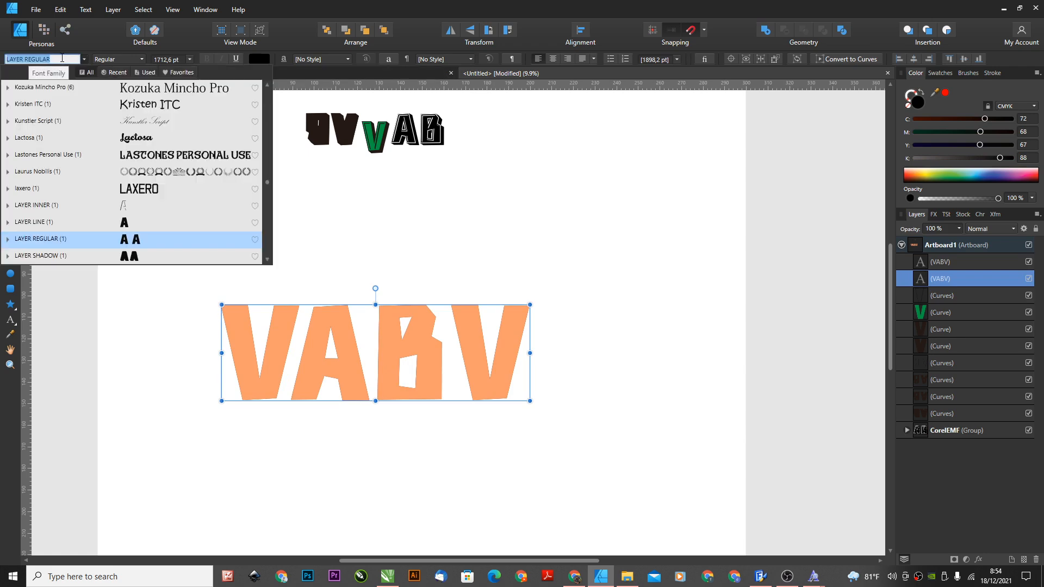
left_click(106, 224)
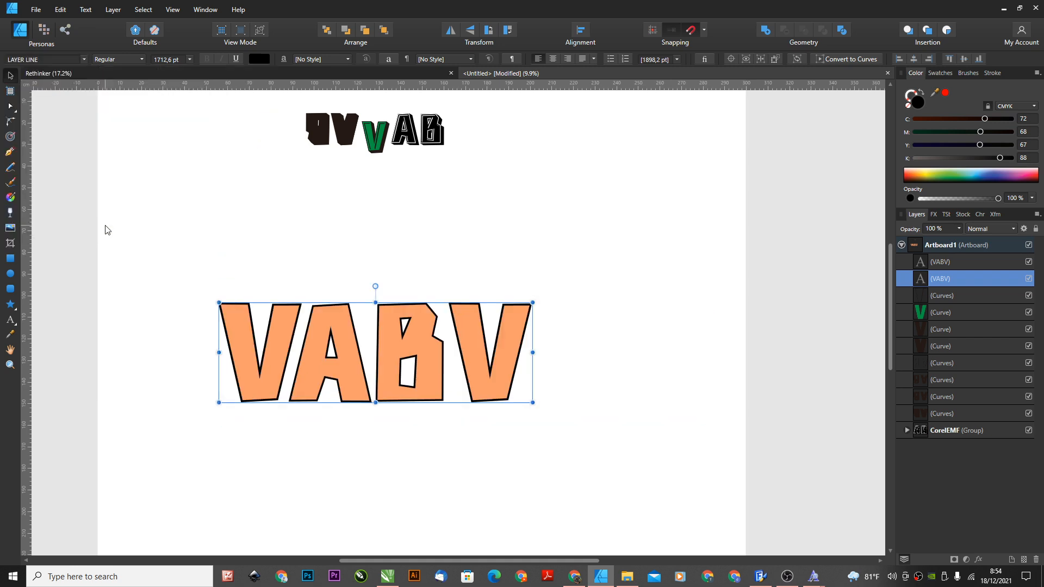
Fill the LAYER LINE text with olive green (C 44, M 33, Y 100, K 8)
left_click(910, 178)
left_click(939, 177)
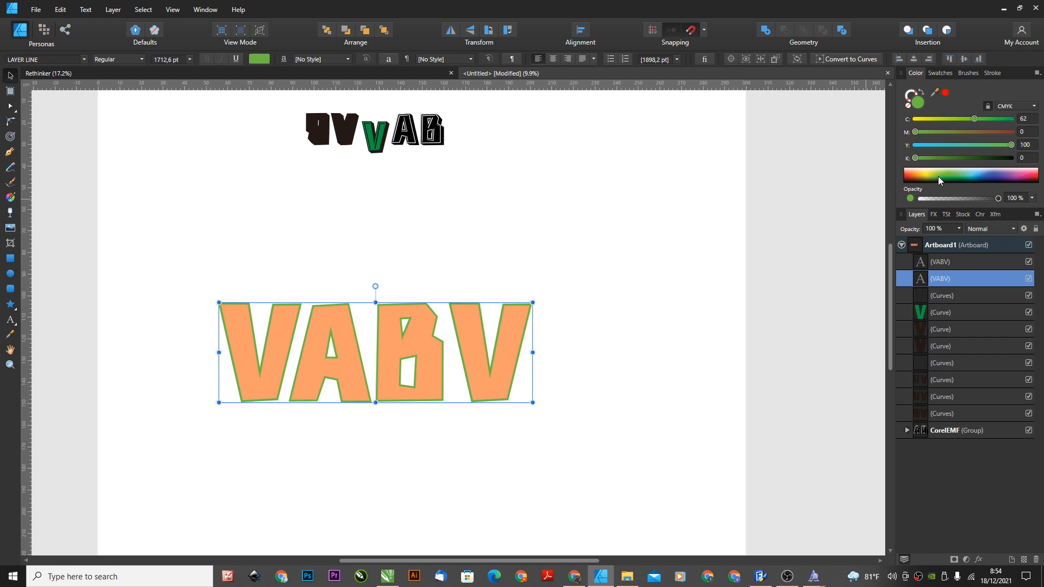
left_click(924, 178)
left_click(725, 240)
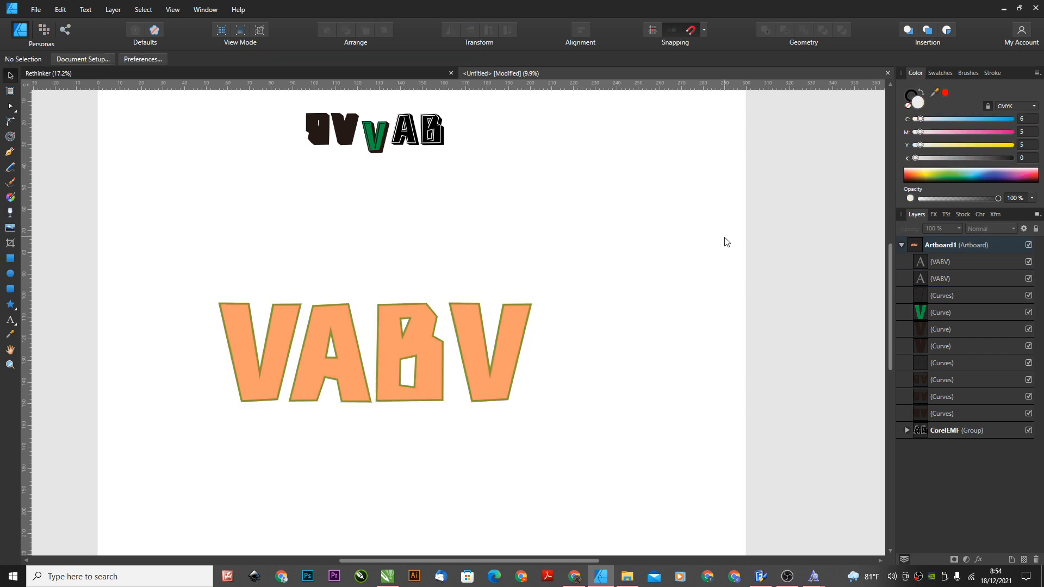
Duplicate the orange VABV text in place and set the copy's font to LAYER INNER
left_click(474, 386)
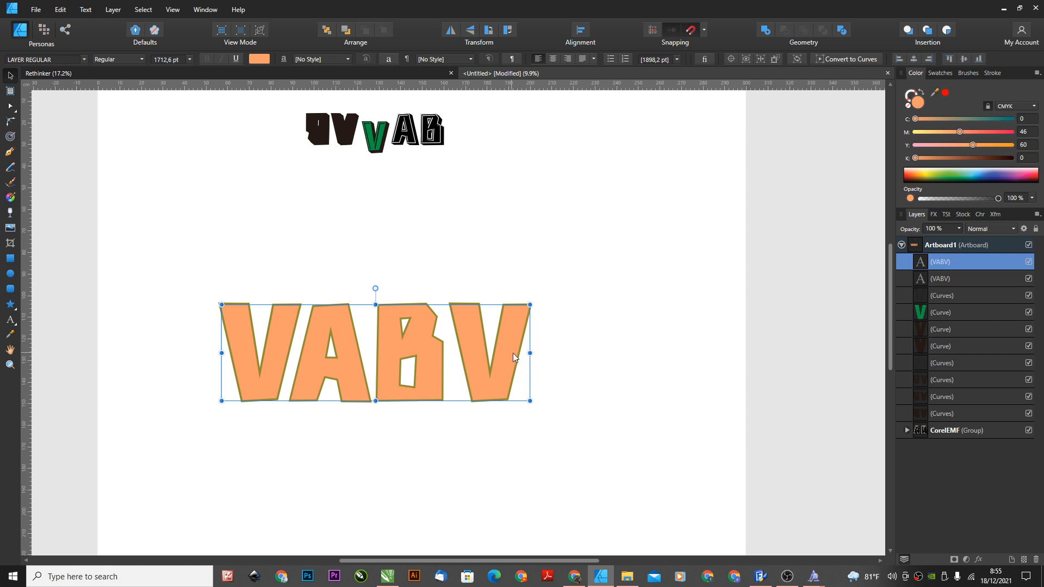
scroll(489, 374, "up", 3)
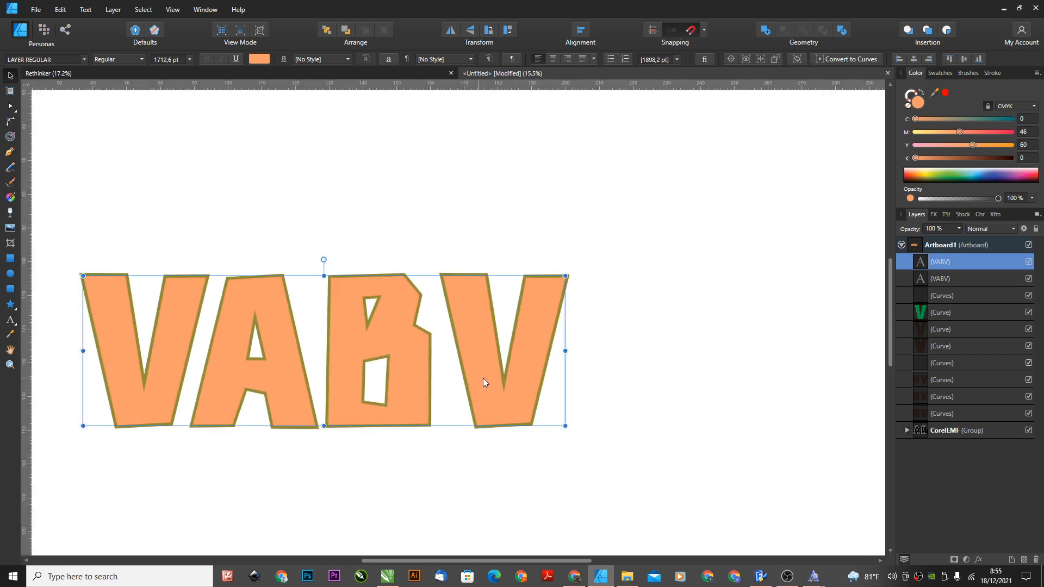
key("ctrl+j")
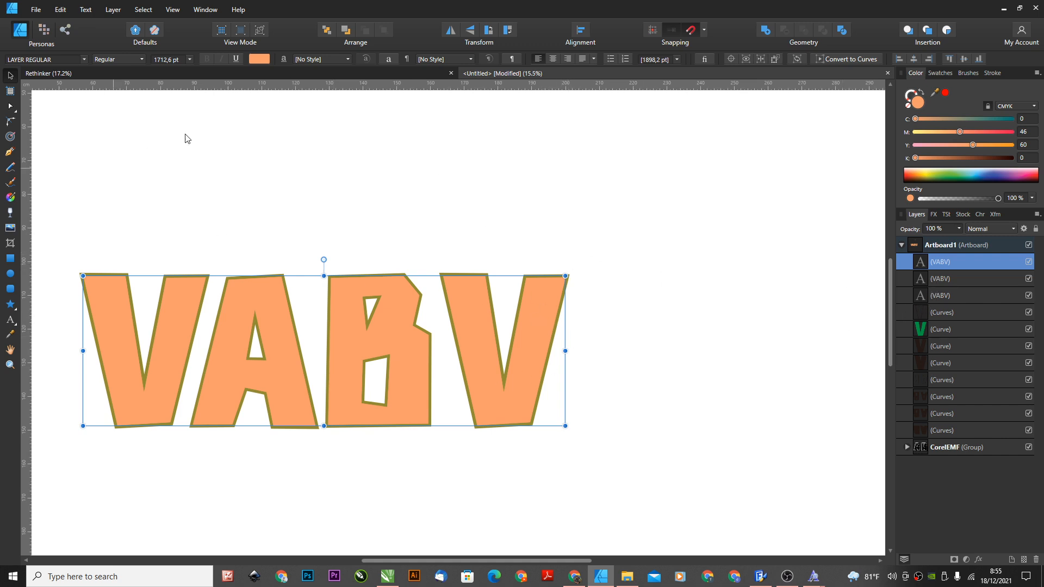
left_click(36, 10)
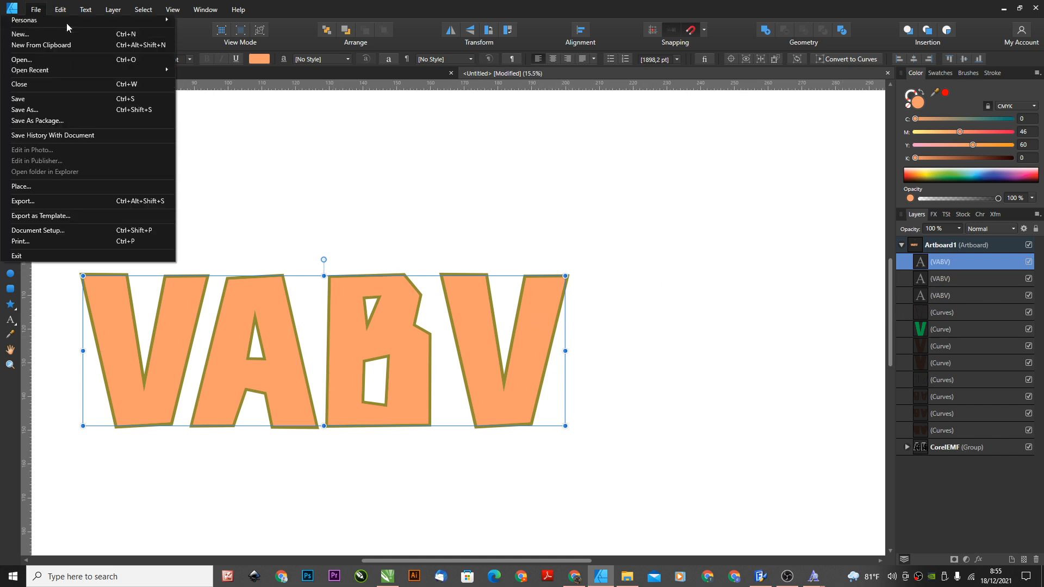
left_click(215, 141)
left_click(232, 292)
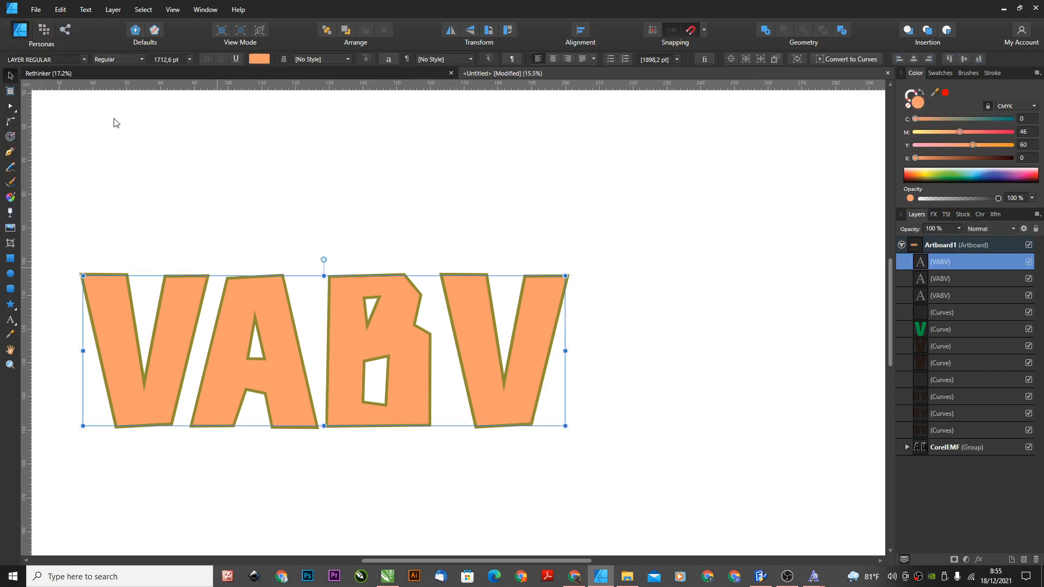
left_click(54, 57)
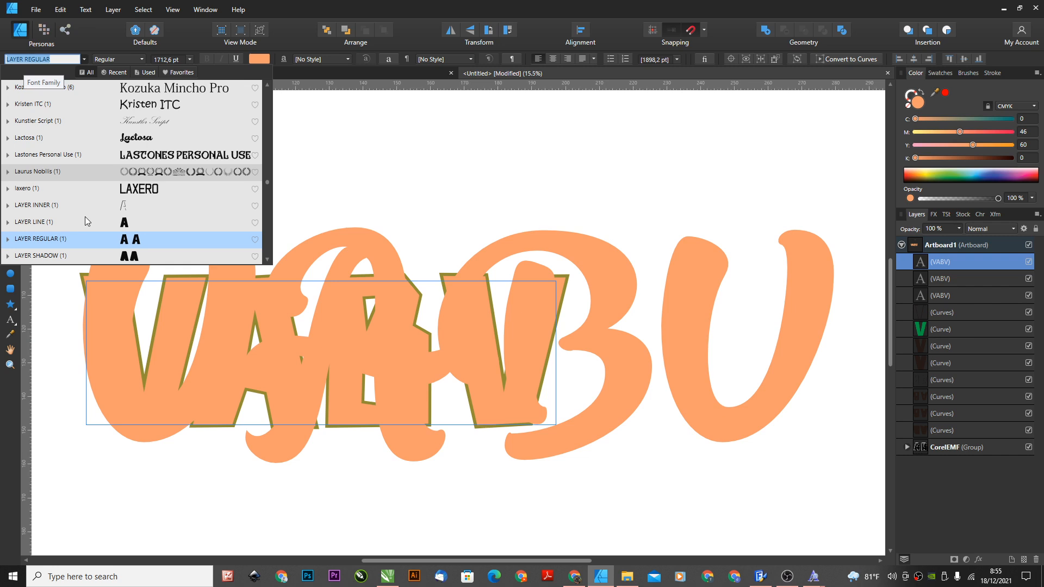
left_click(47, 210)
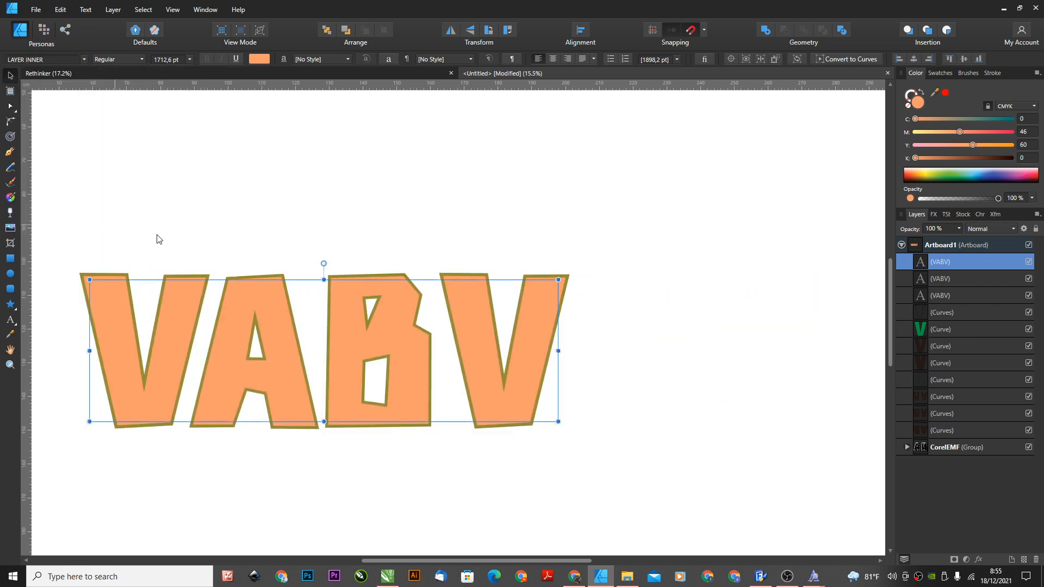
Fill the LAYER INNER text with white
left_click(908, 174)
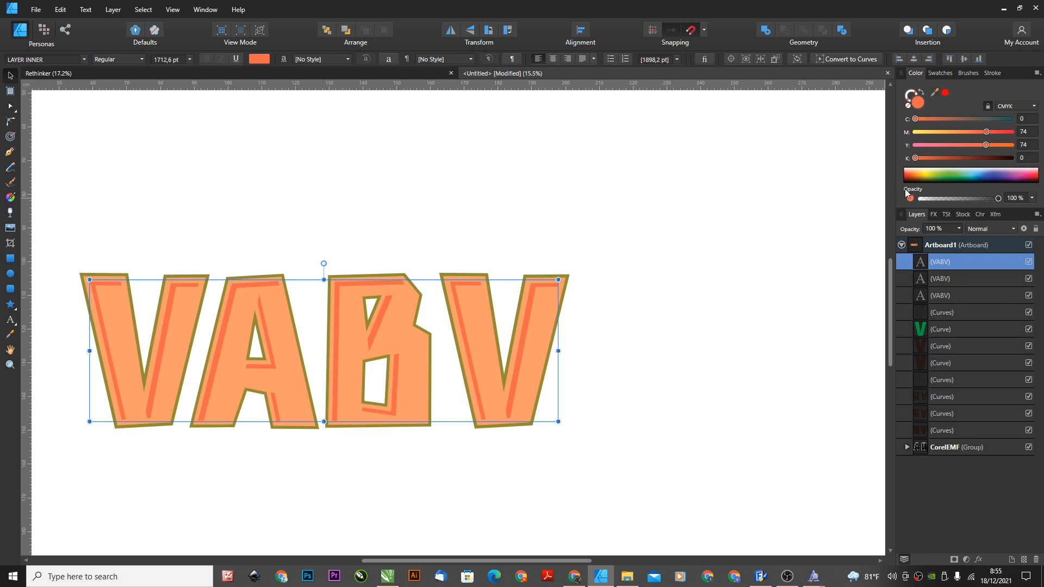
left_click(905, 172)
left_click(559, 408)
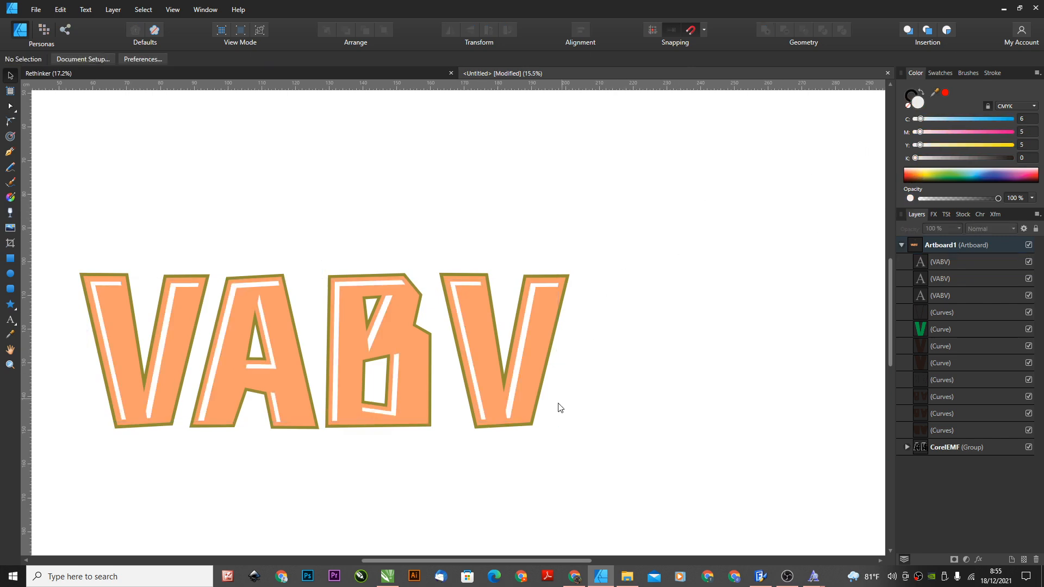
Duplicate the white LAYER INNER text in place and set the copy's font to LAYER SHADOW
scroll(560, 349, "up", 1)
left_click(560, 342)
scroll(566, 304, "up", 5)
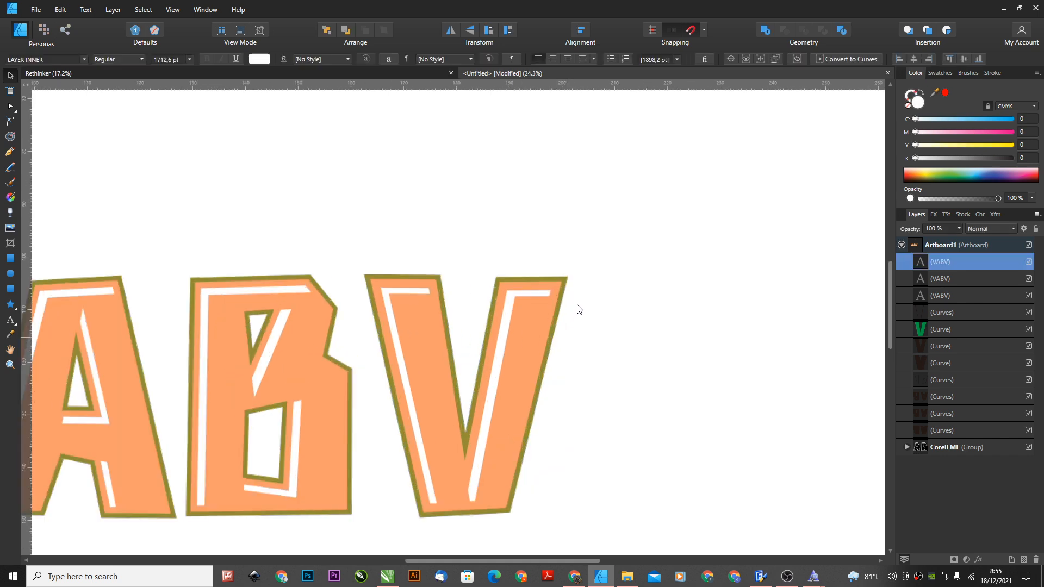
scroll(512, 270, "down", 3)
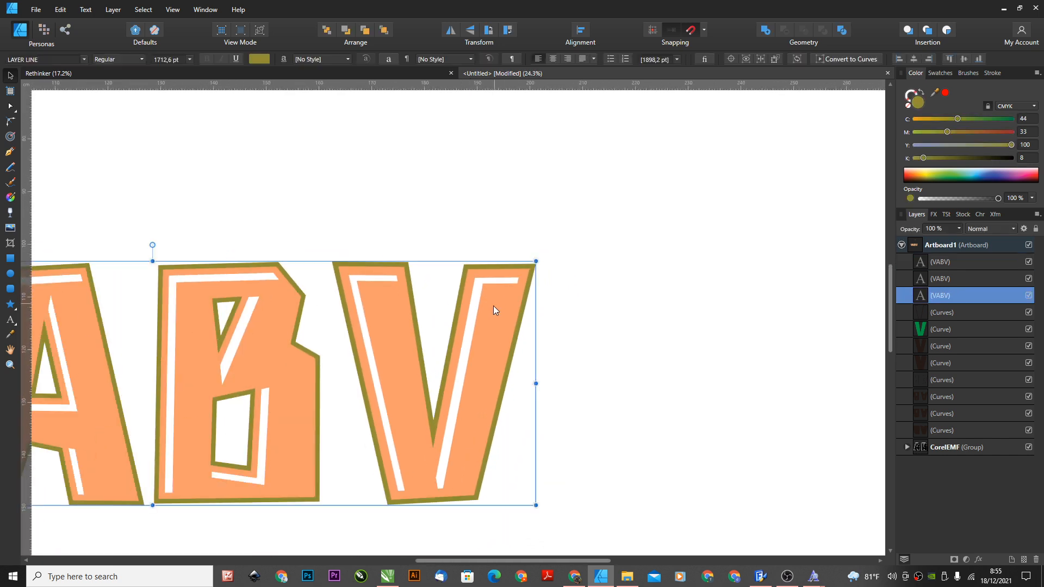
left_click(478, 303)
key("ctrl+c")
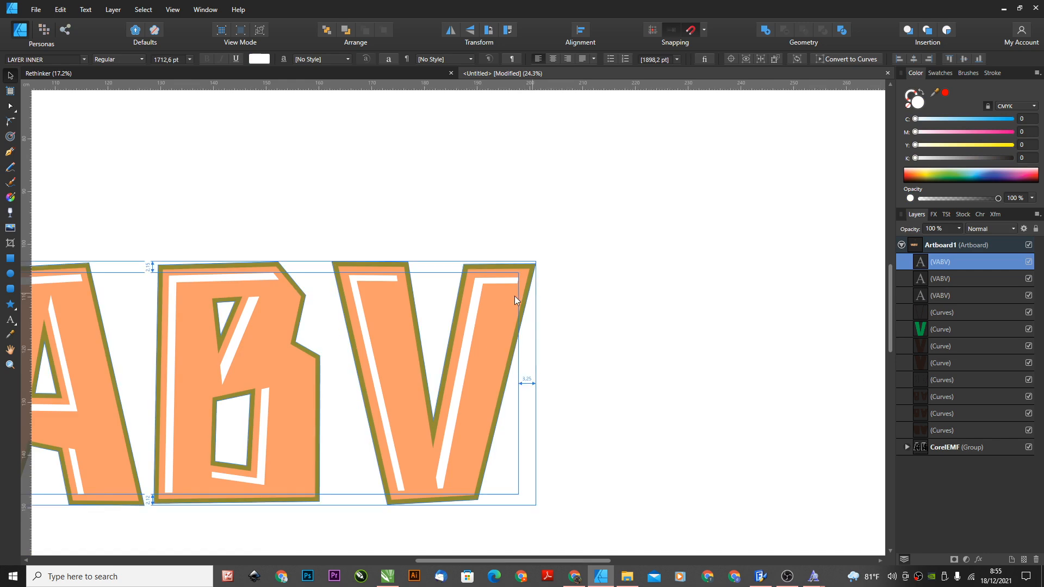
key("ctrl+v")
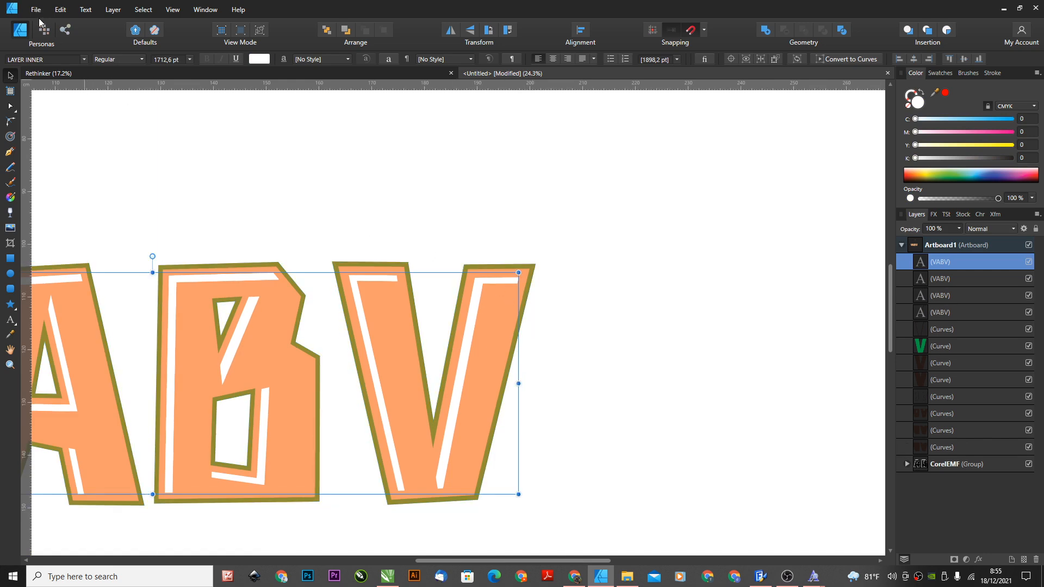
left_click(78, 58)
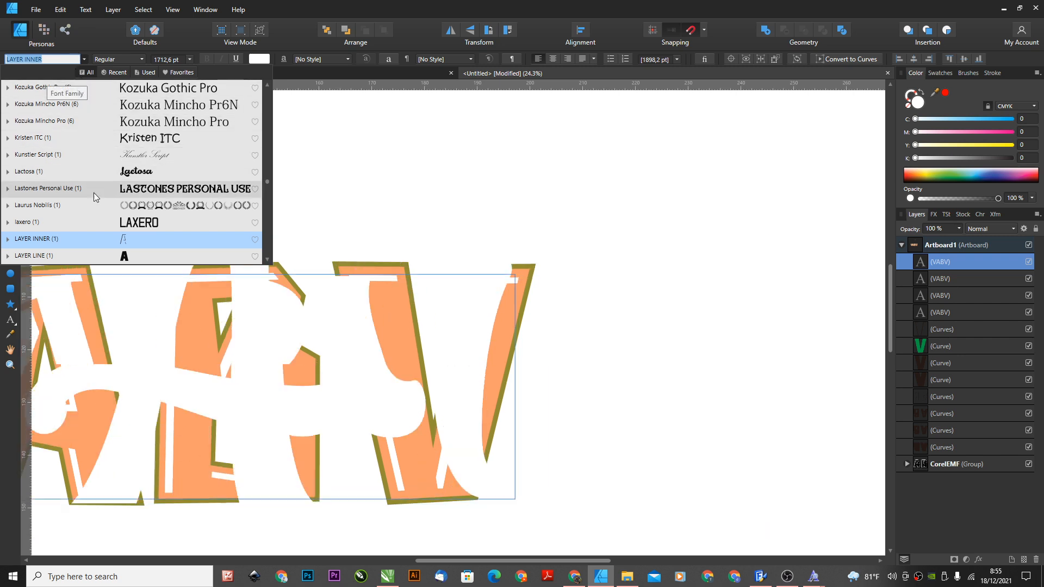
scroll(92, 190, "down", 1)
left_click(108, 240)
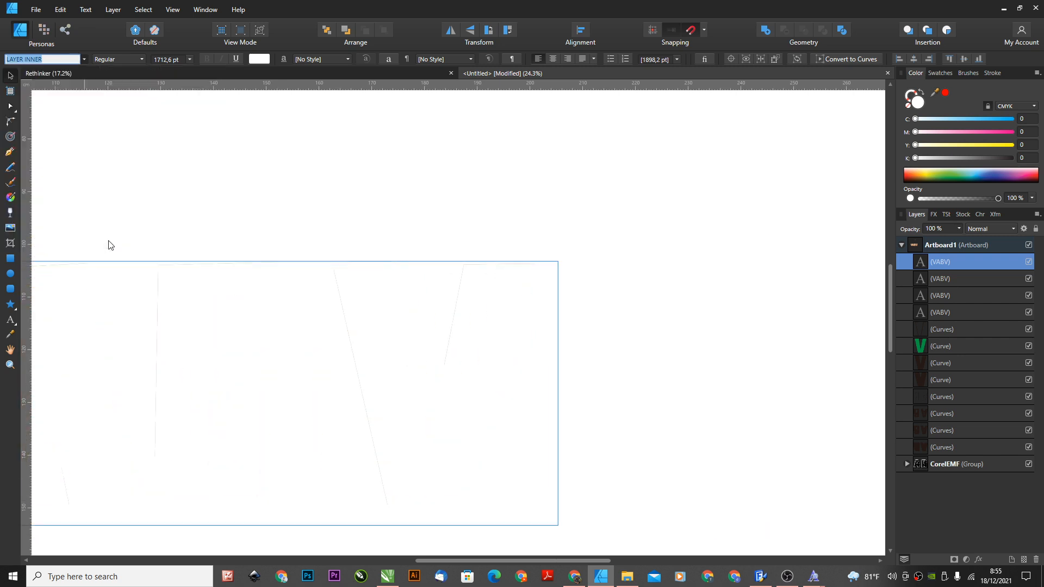
Fill the LAYER SHADOW text with orange (C 0, M 65, Y 100, K 0) and send it behind all other layers
left_click(914, 174)
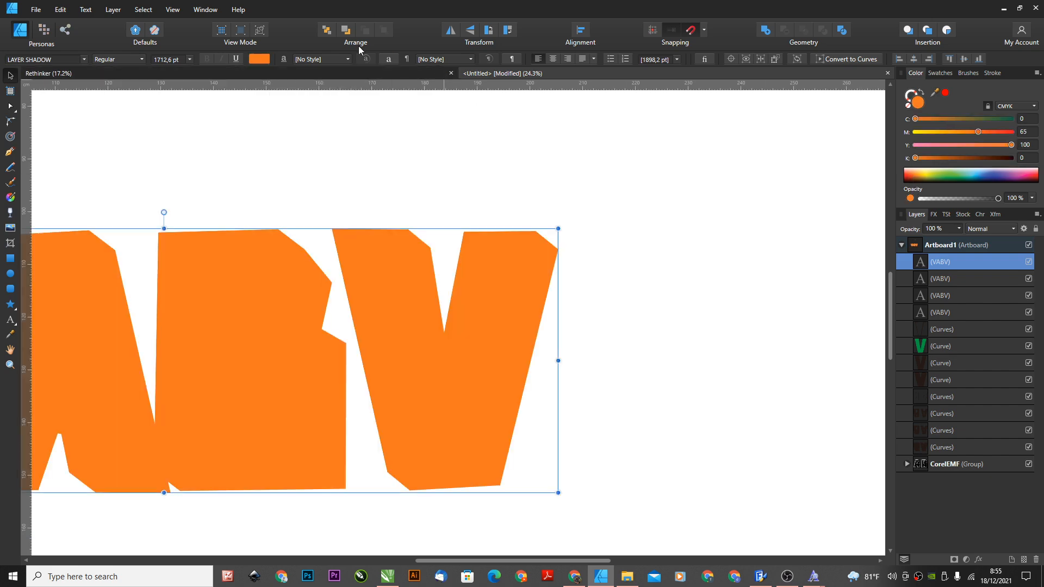
left_click(328, 34)
left_click(567, 208)
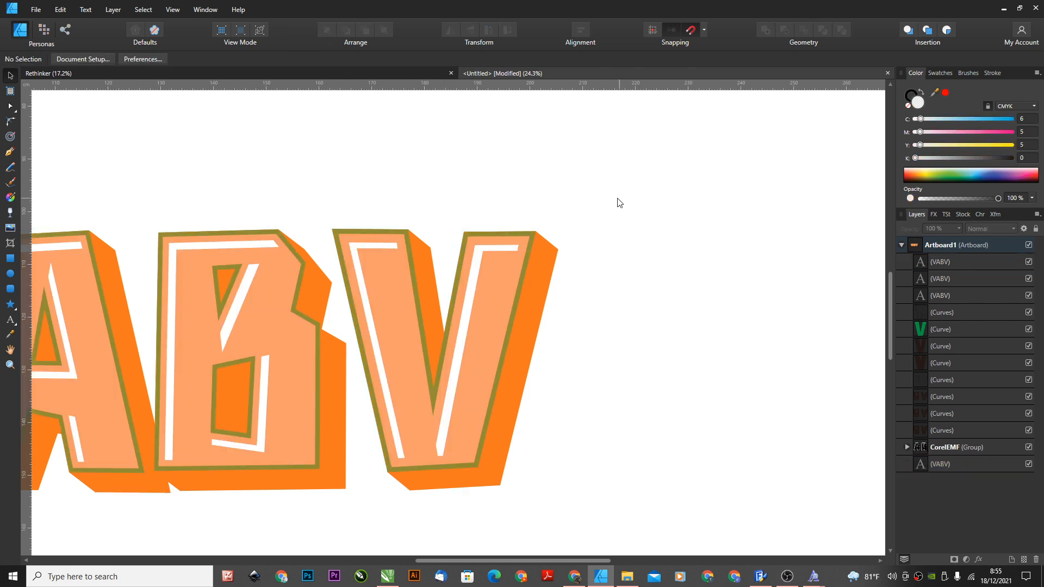
Recolour the LAYER LINE outline text from olive green to light orange
scroll(566, 252, "down", 1)
scroll(565, 252, "up", 1)
scroll(533, 267, "up", 2, "ctrl")
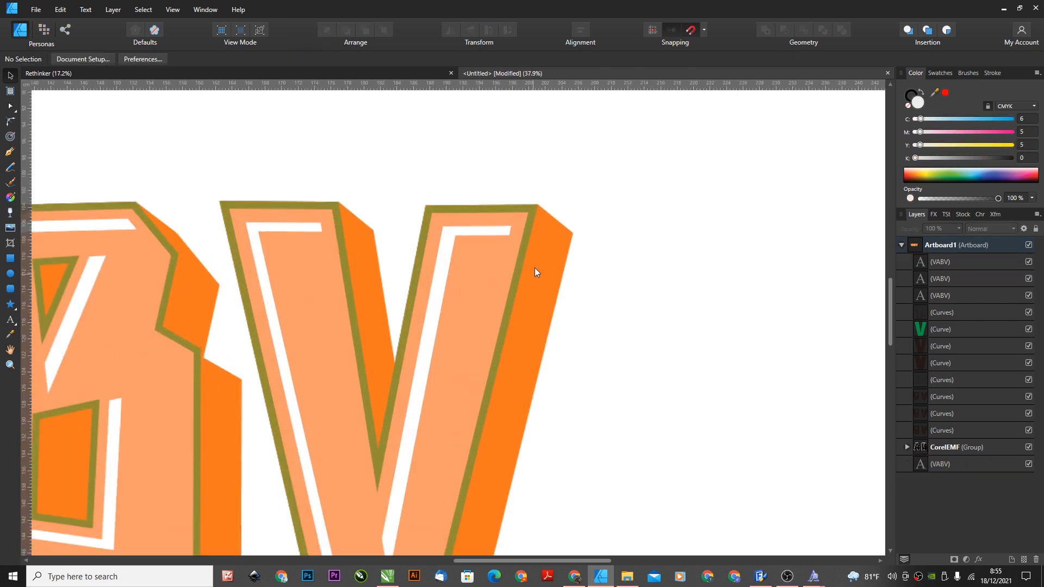
left_click(528, 232)
left_click(585, 192)
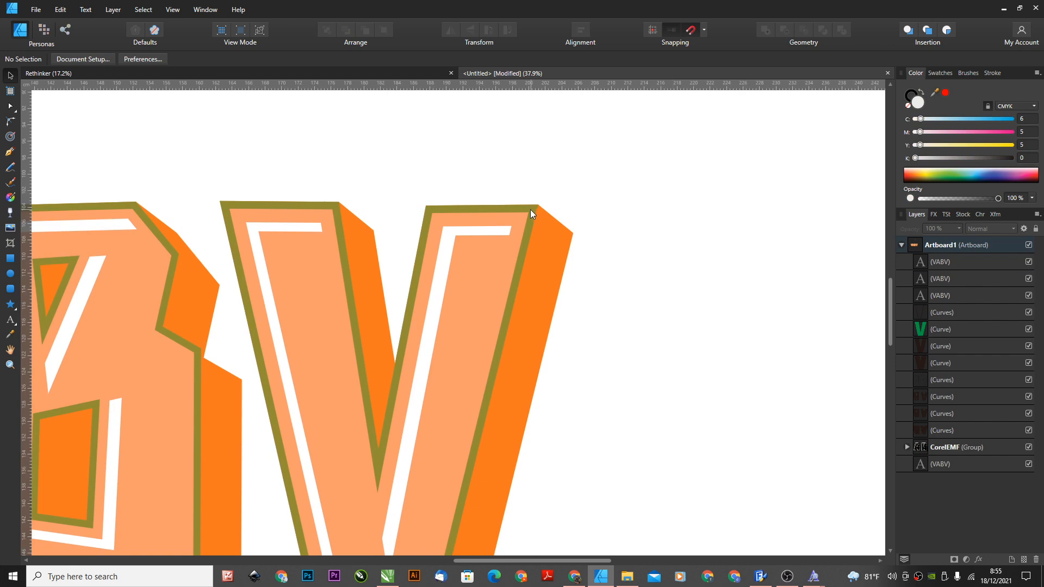
left_click(530, 210)
left_click_drag(918, 170, 929, 176)
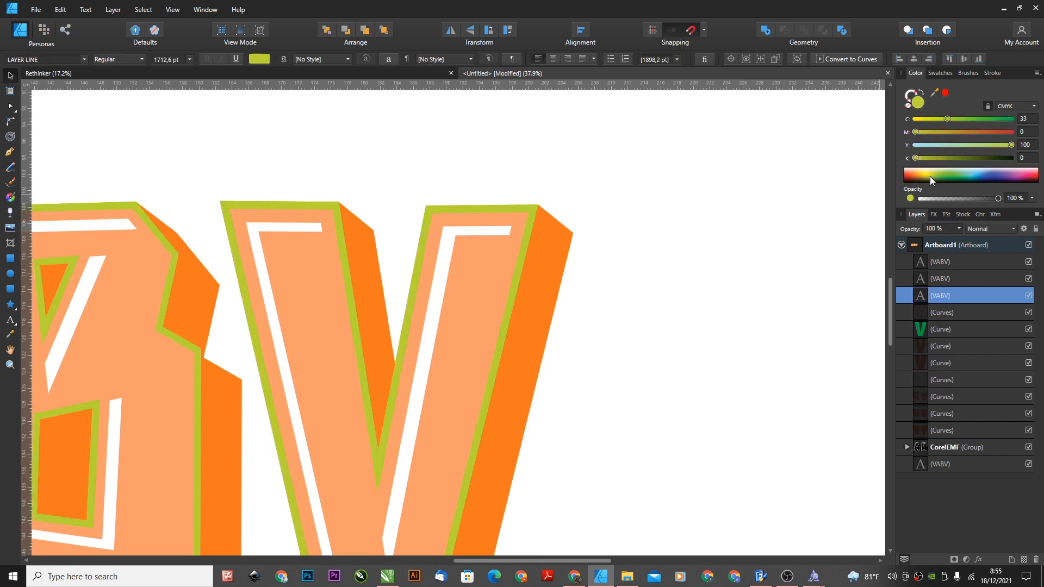
left_click(915, 175)
left_click(654, 168)
Examine the stacked VABV text as a whole and close up, checking how the line, inner and shadow layers align
scroll(662, 175, "down", 2)
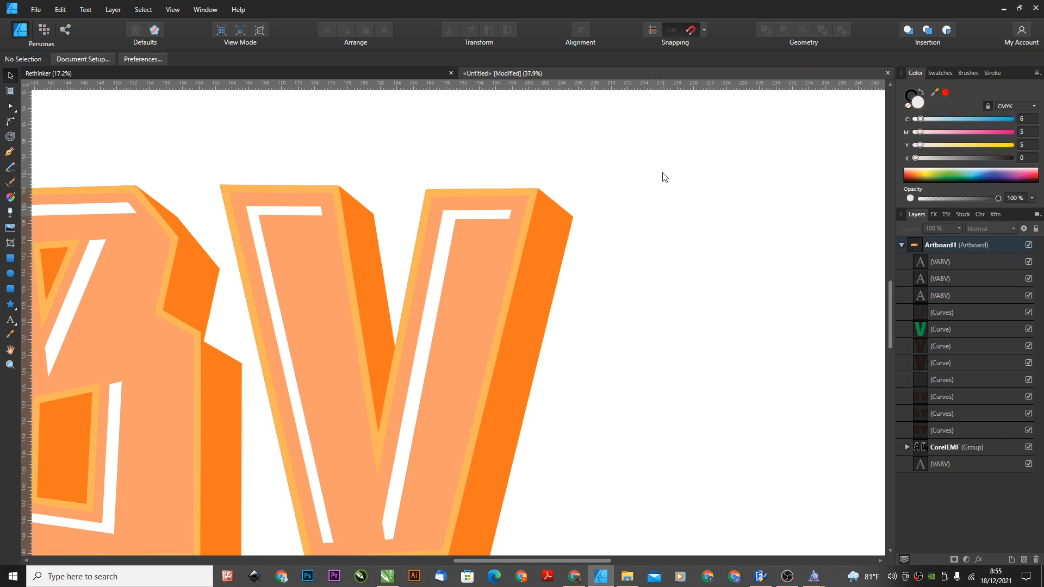
scroll(670, 173, "down", 4)
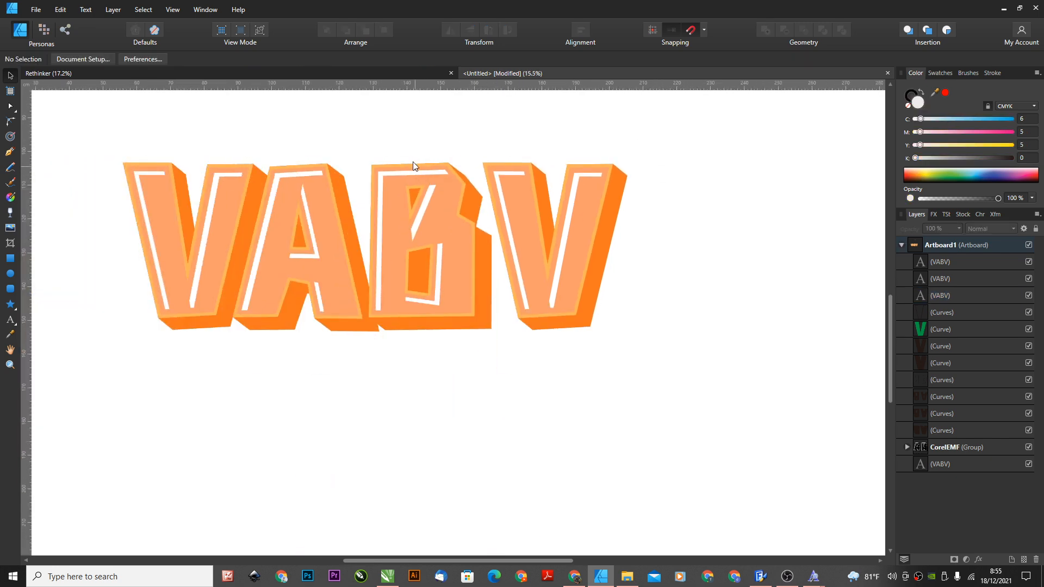
scroll(407, 188, "up", 1)
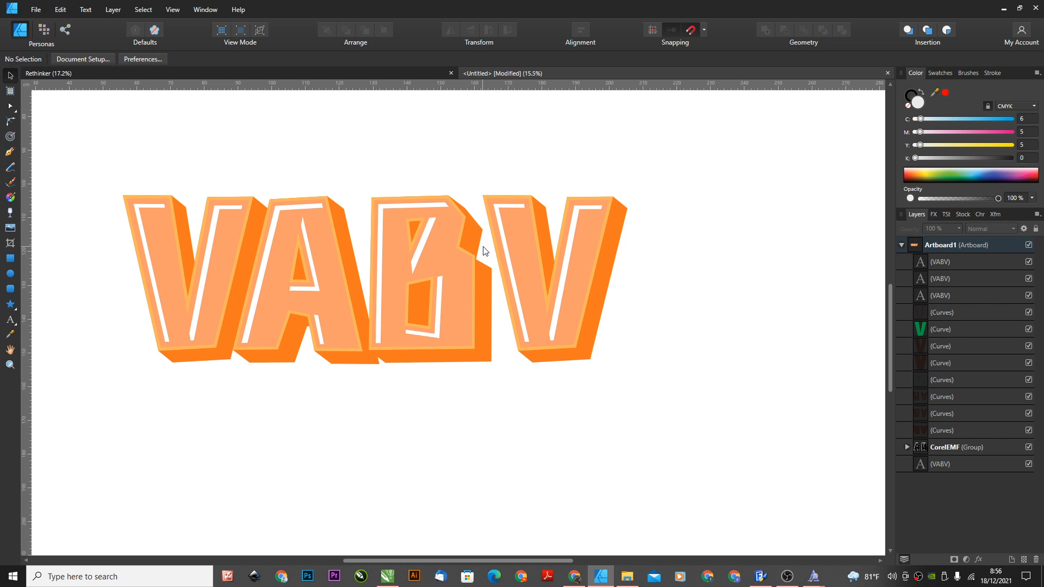
scroll(482, 220, "up", 1)
scroll(486, 256, "up", 4)
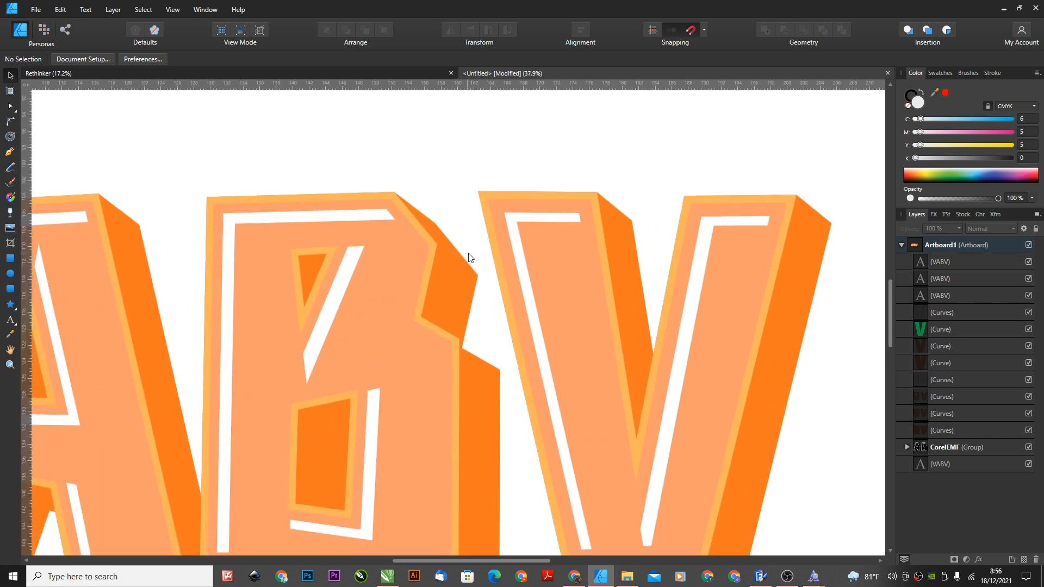
scroll(528, 219, "down", 1)
scroll(528, 216, "down", 4)
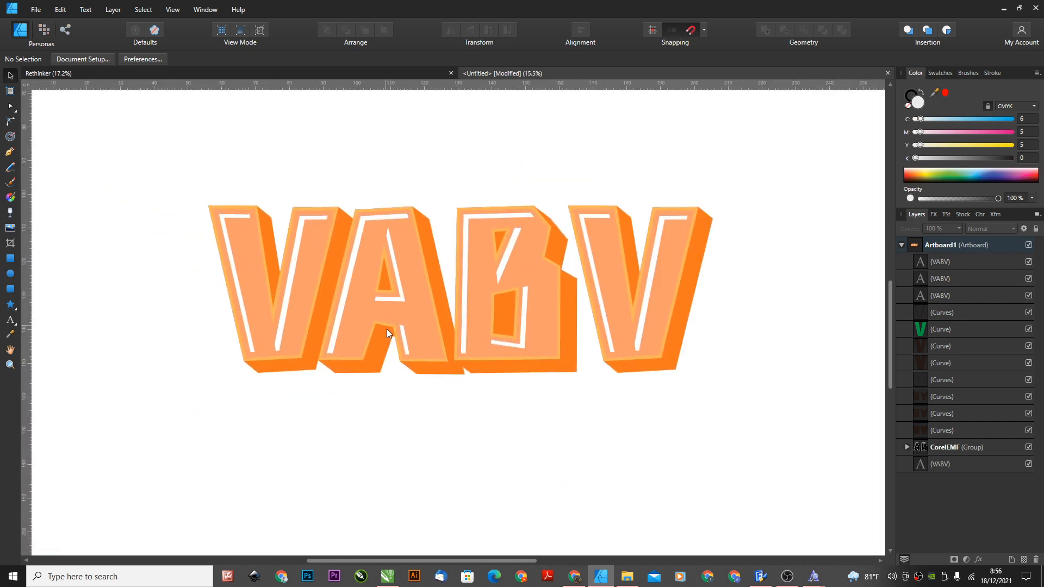
scroll(397, 355, "up", 1)
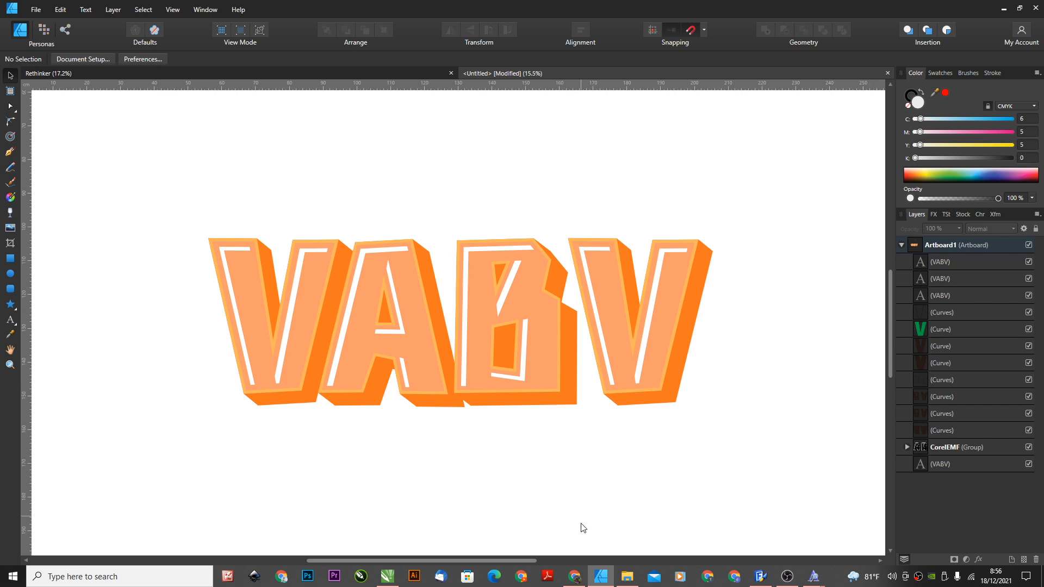
mouse_move(577, 578)
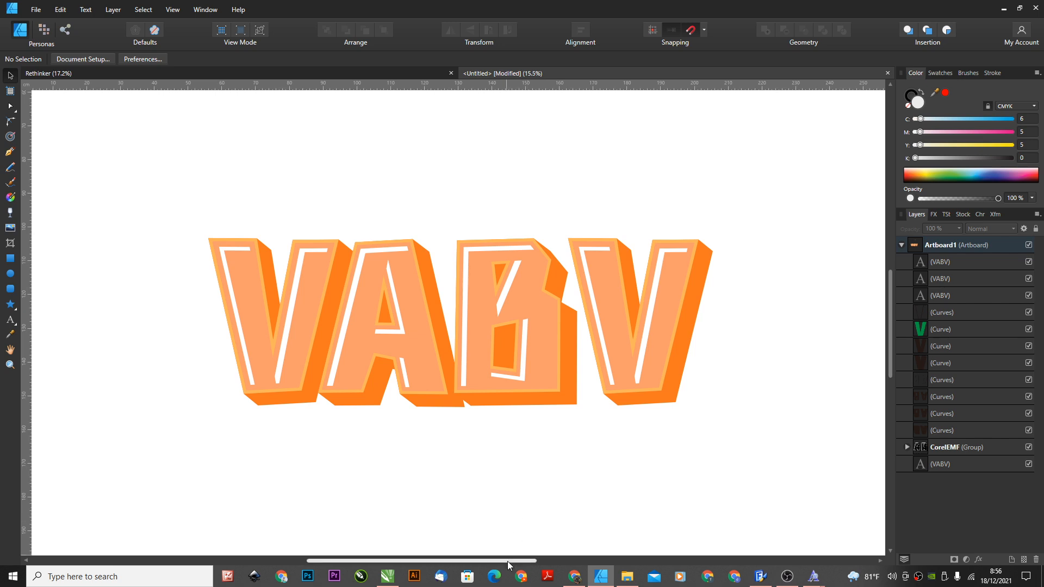
left_click_drag(508, 564, 513, 563)
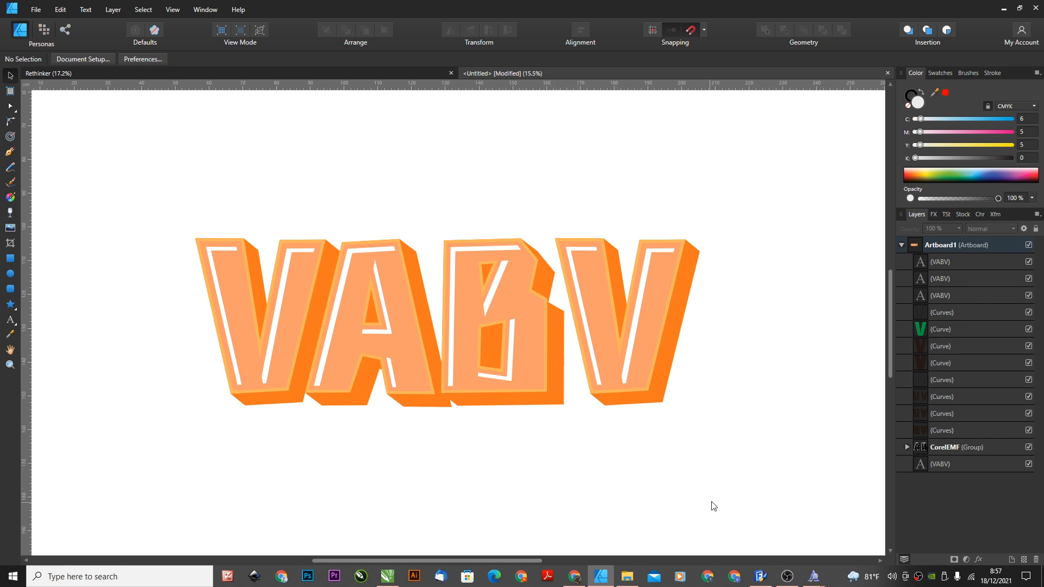
Switch to Facebook in Chrome, open the account's own profile page and minimise the open chat
mouse_move(575, 584)
left_click(601, 553)
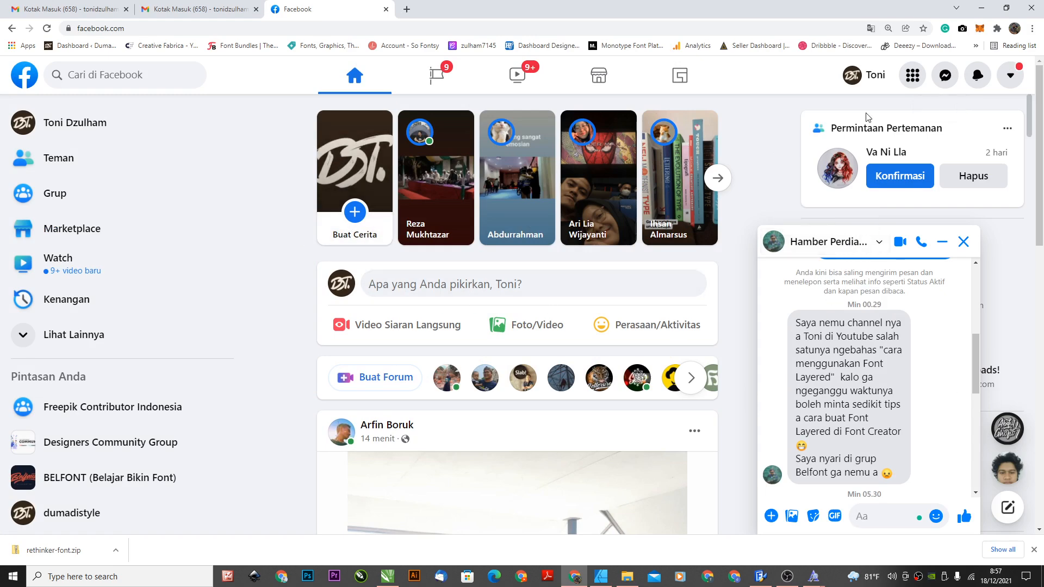
left_click(873, 81)
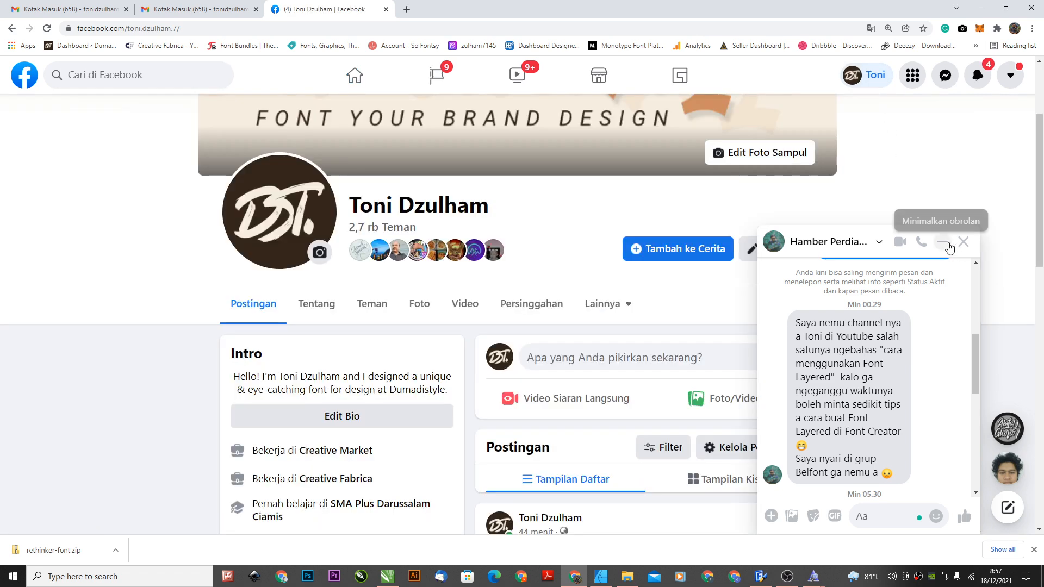
left_click(941, 242)
Look through the profile page from its cover image to the latest font post, and return to Affinity Designer
scroll(525, 332, "up", 3)
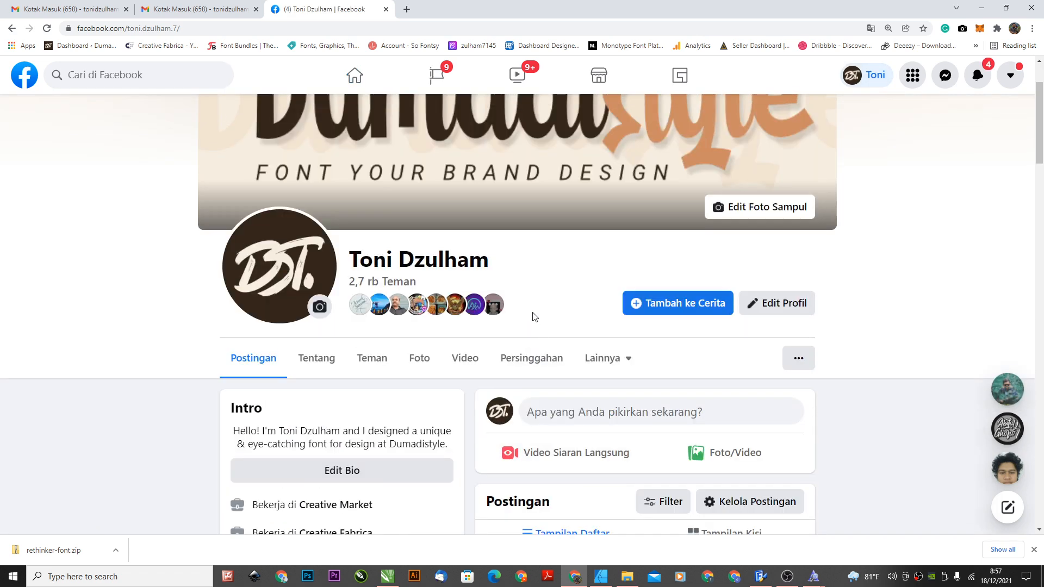
scroll(750, 263, "down", 1)
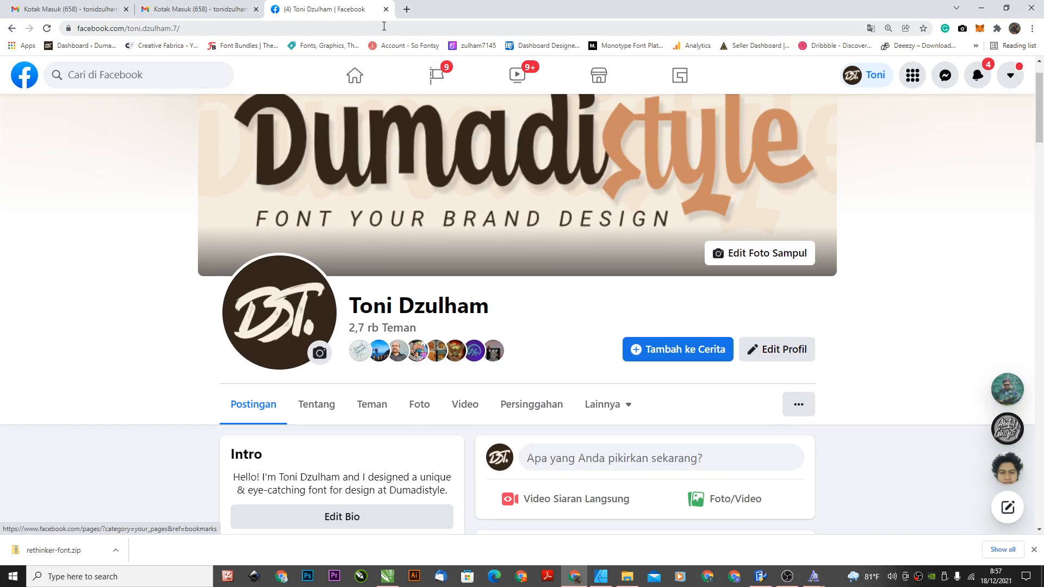
scroll(497, 309, "down", 7)
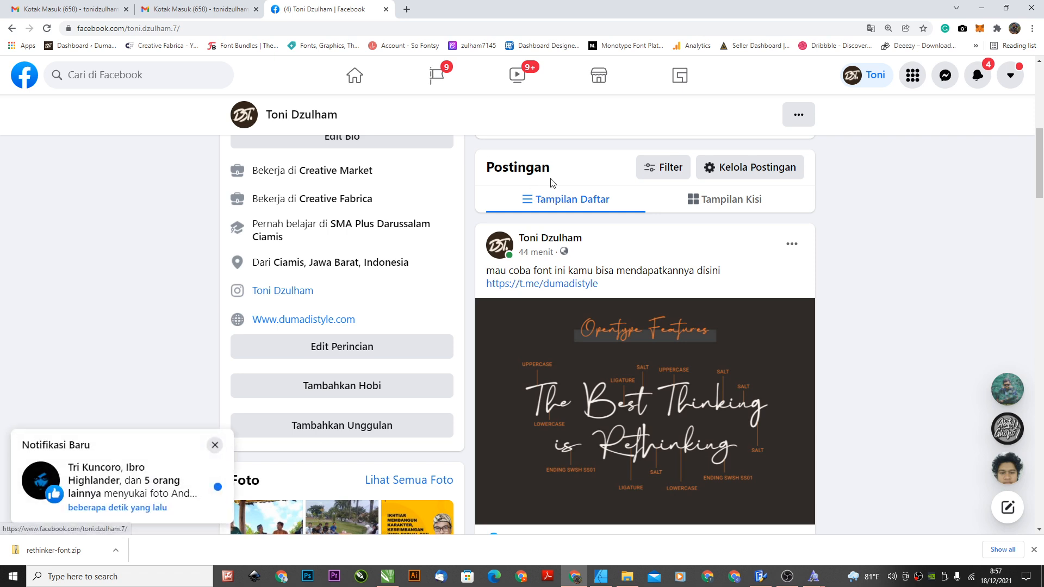
left_click(983, 8)
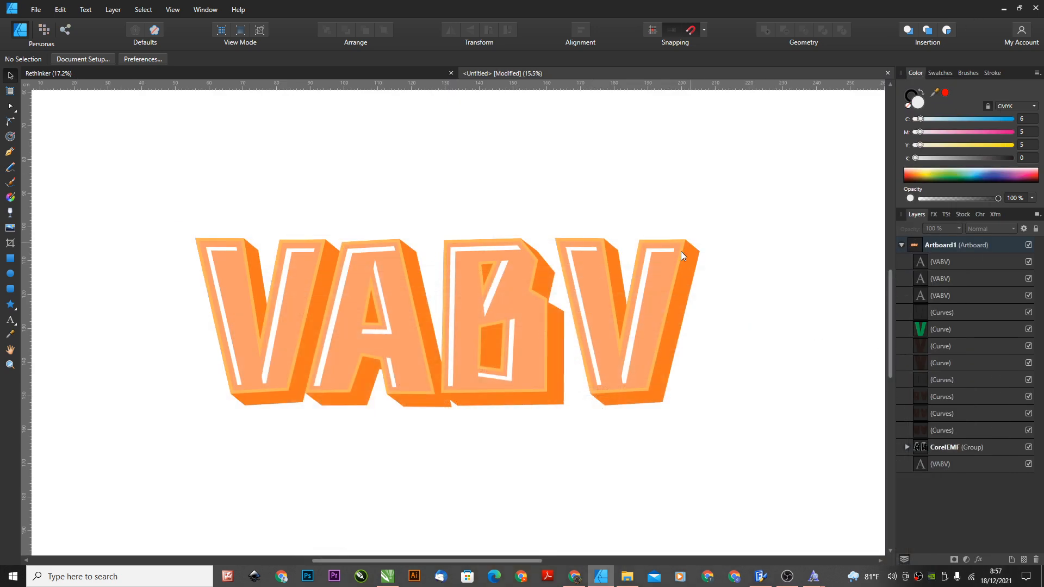